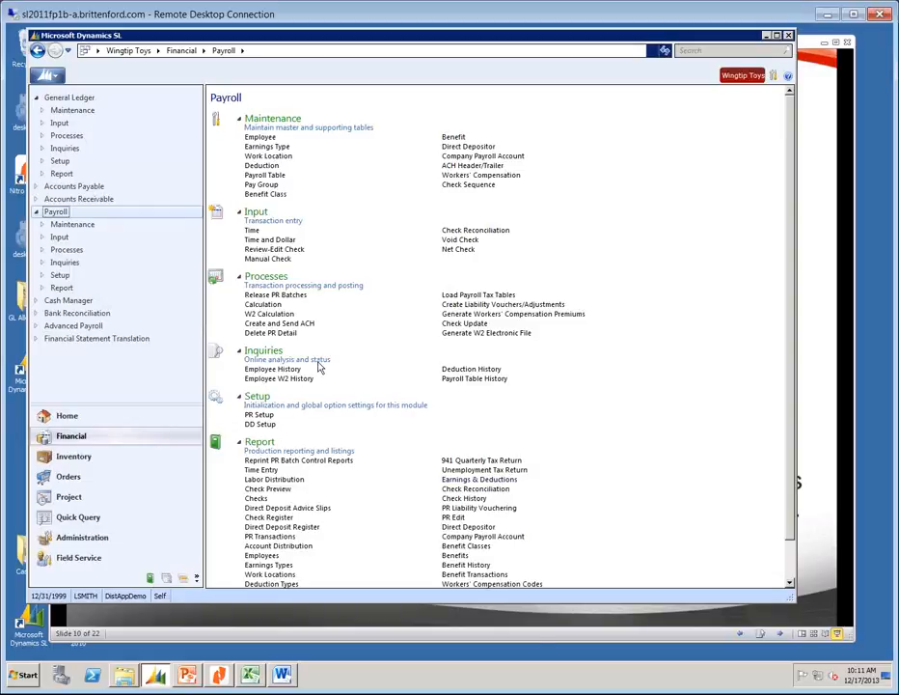
Open the General Ledger Closing (01.560.00) process from the General Ledger module page.
click(47, 97)
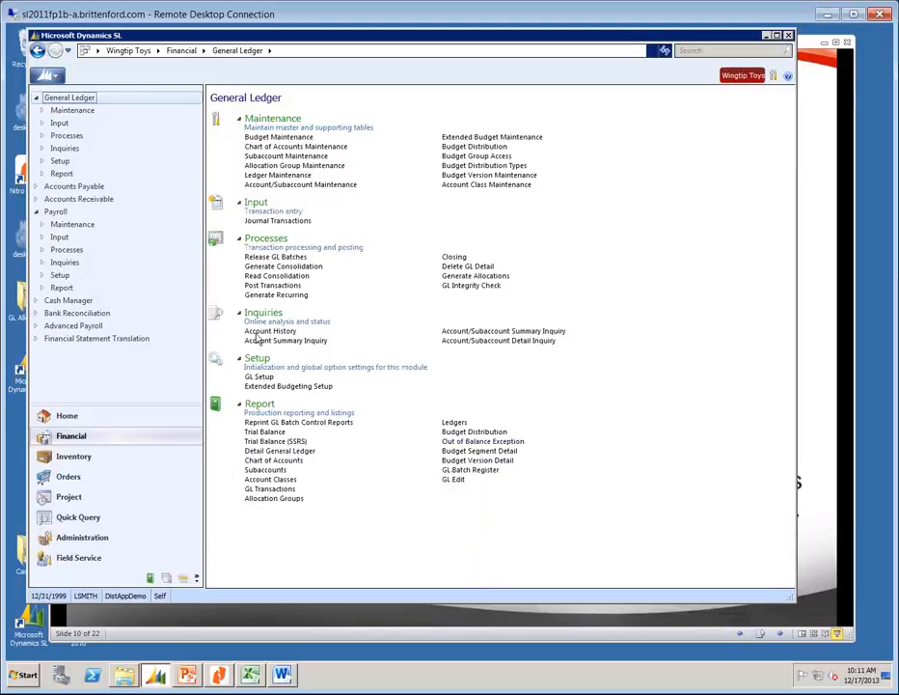
click(455, 257)
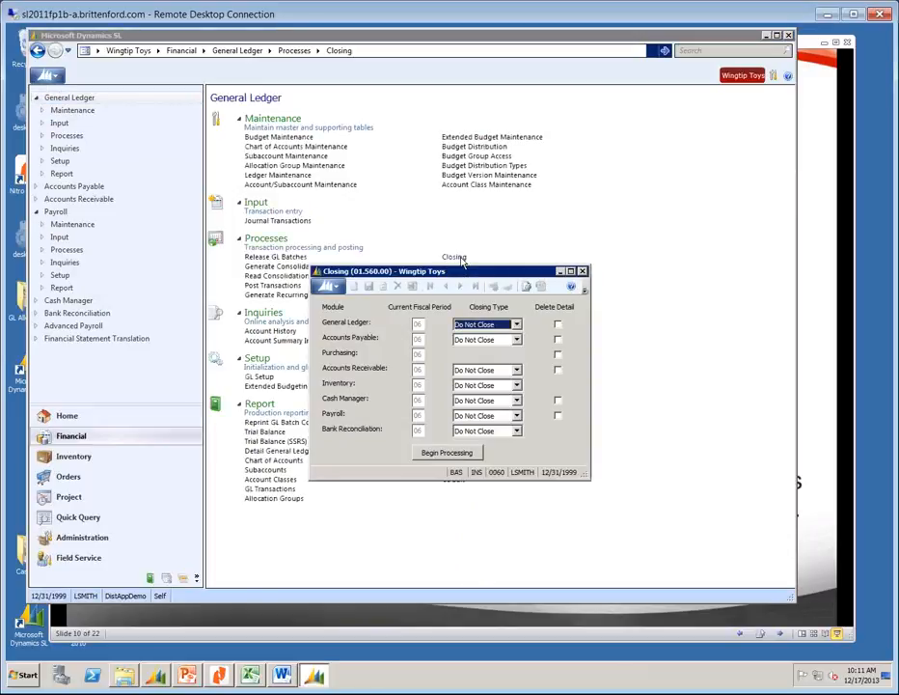
Check the General Ledger and Payroll closing types, keep Do Not Close, and exit without processing.
click(519, 325)
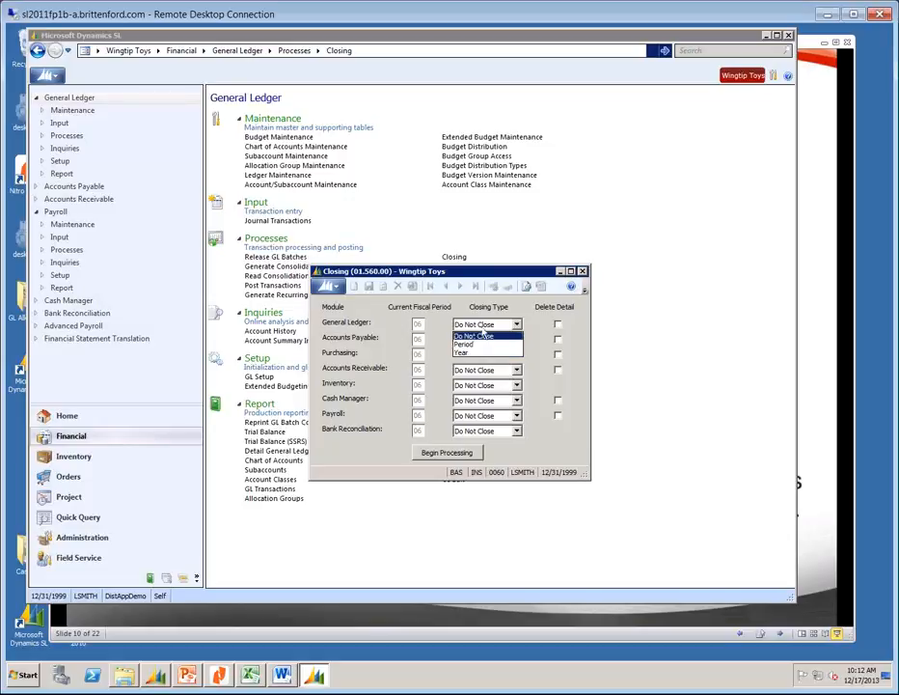
click(475, 336)
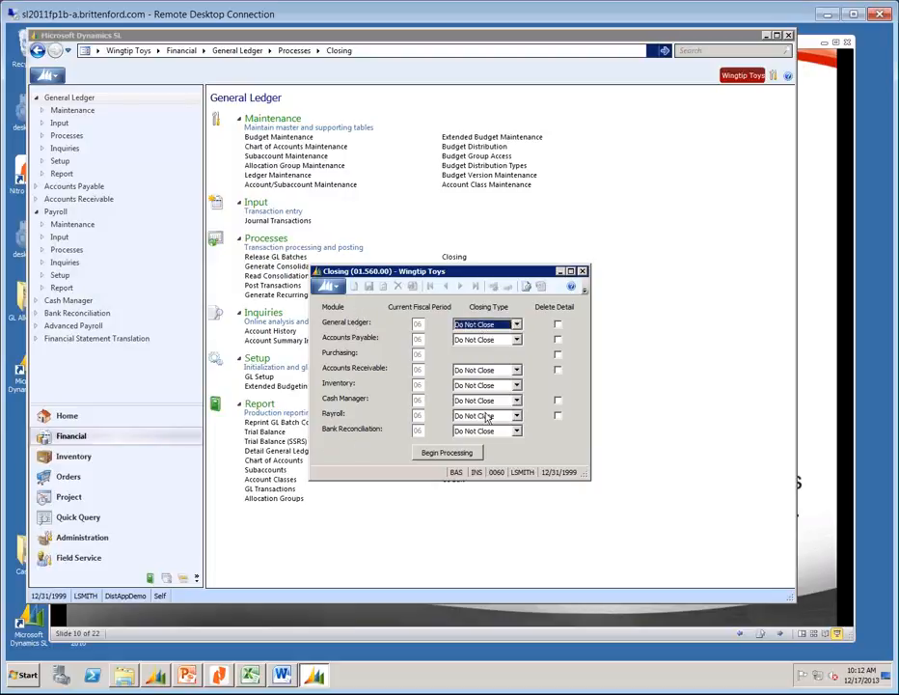
click(516, 416)
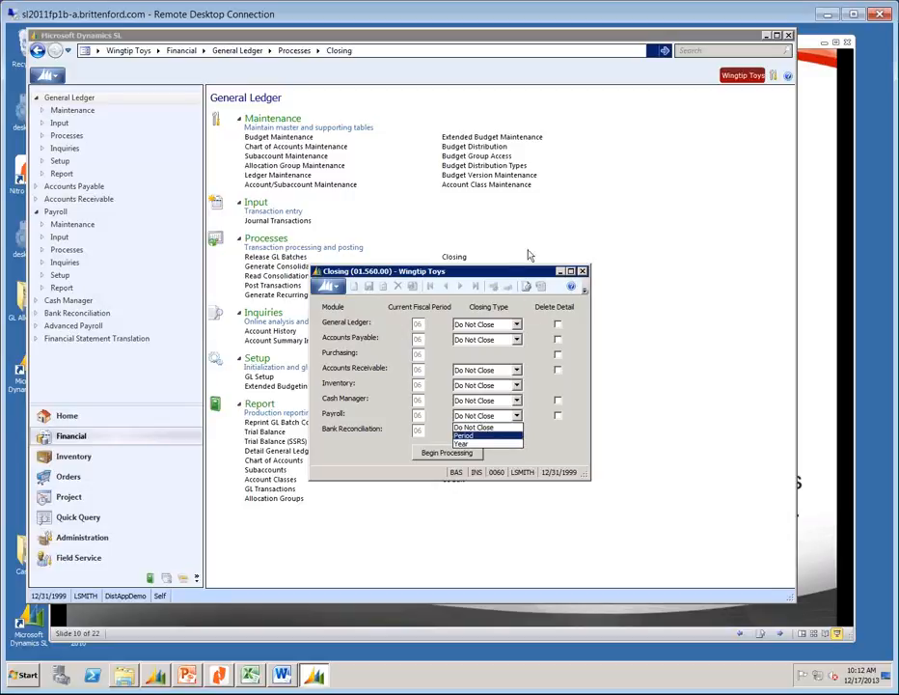
click(501, 271)
click(583, 271)
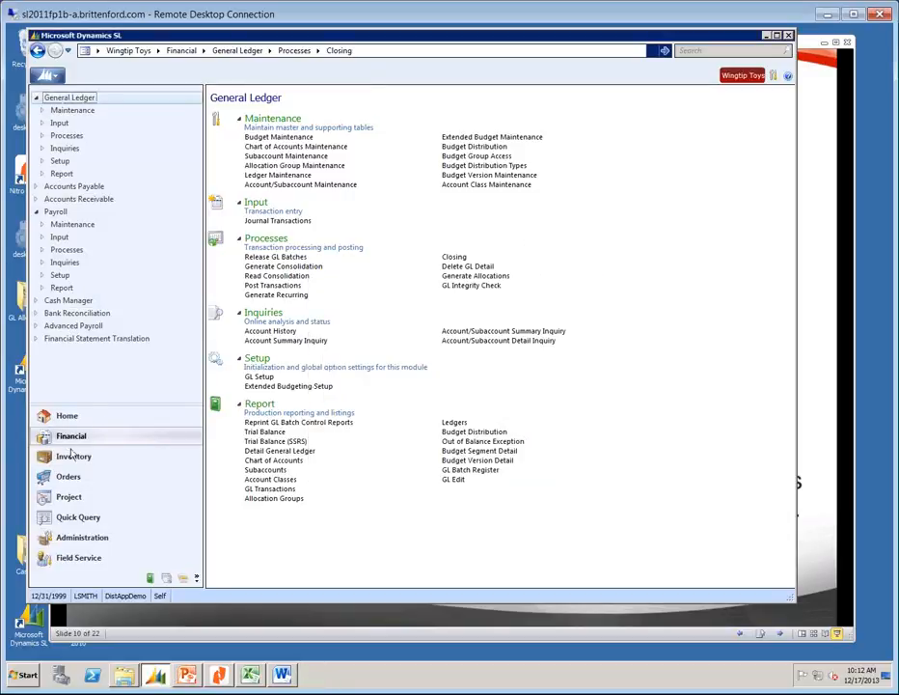
Visit the Payroll module page, then switch to the Orders workspace's Order Management page.
click(58, 213)
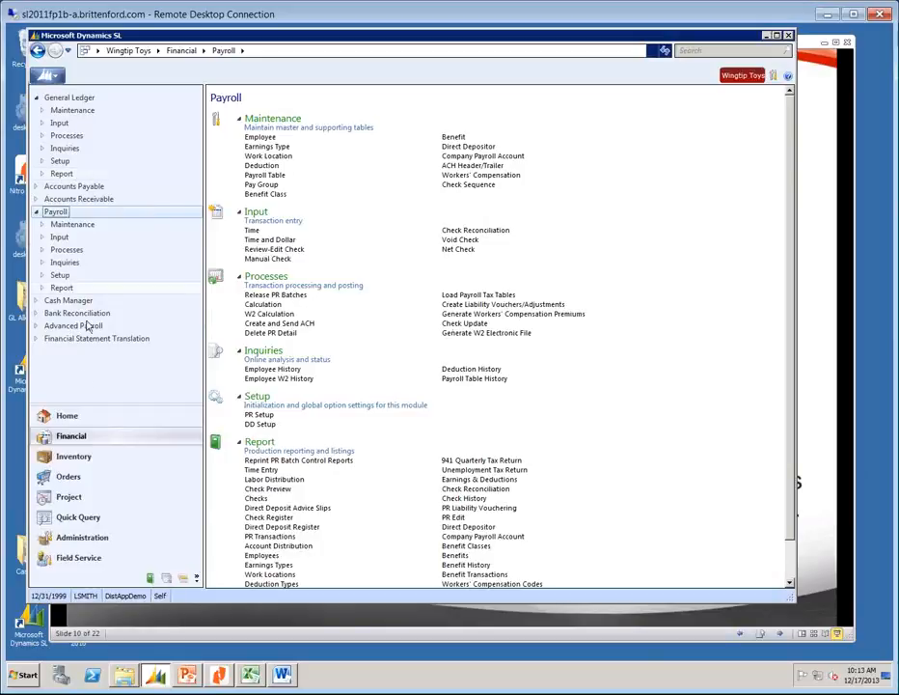
click(64, 479)
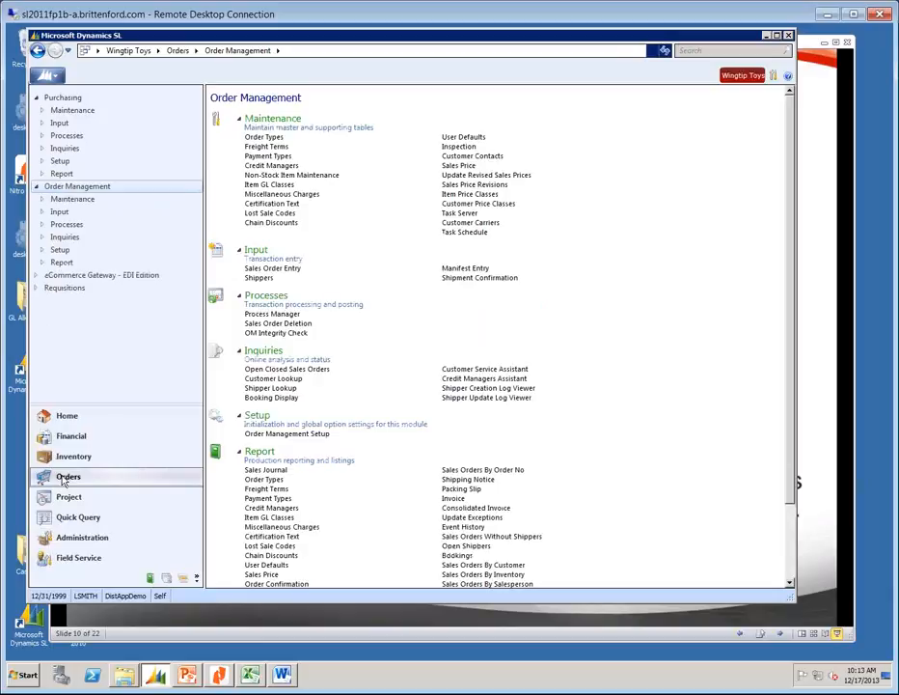
Open the Receipts Register (04.650.00) report from the Purchasing module page.
click(60, 98)
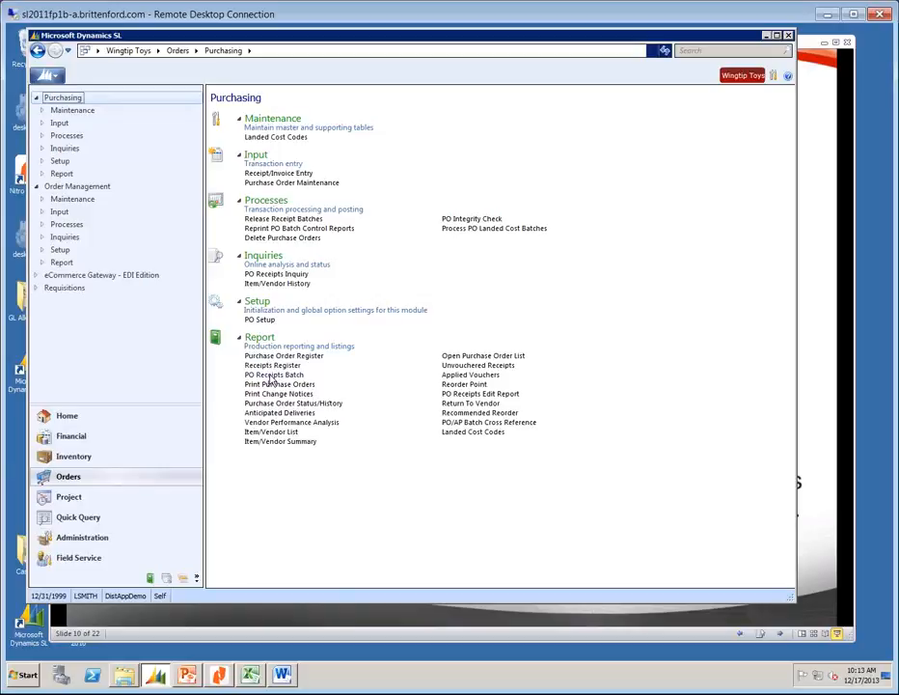
click(272, 366)
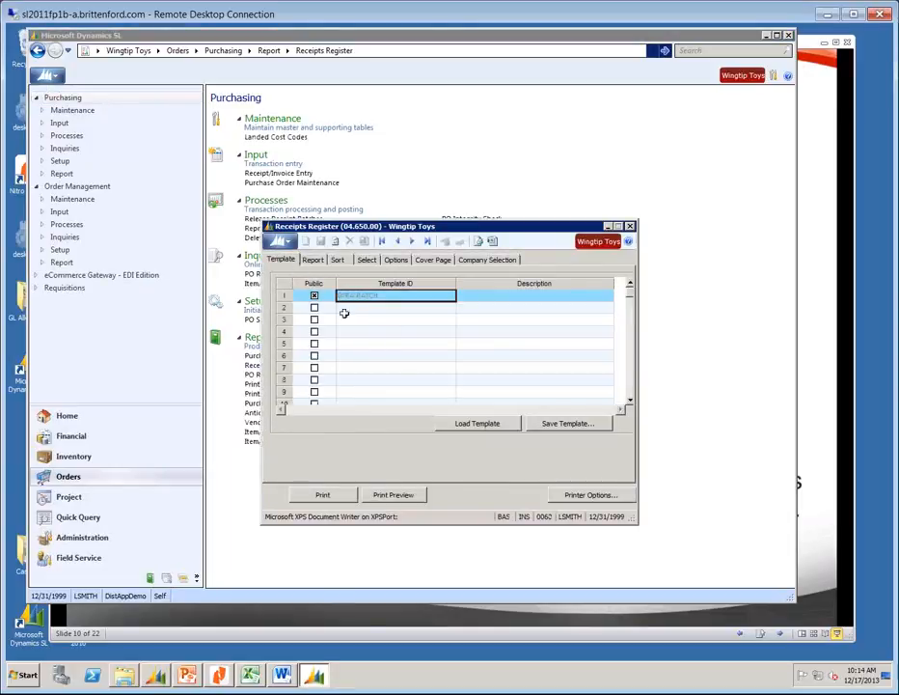
Load the saved template and set the report periods from 01-1999 to 12-1999.
click(479, 424)
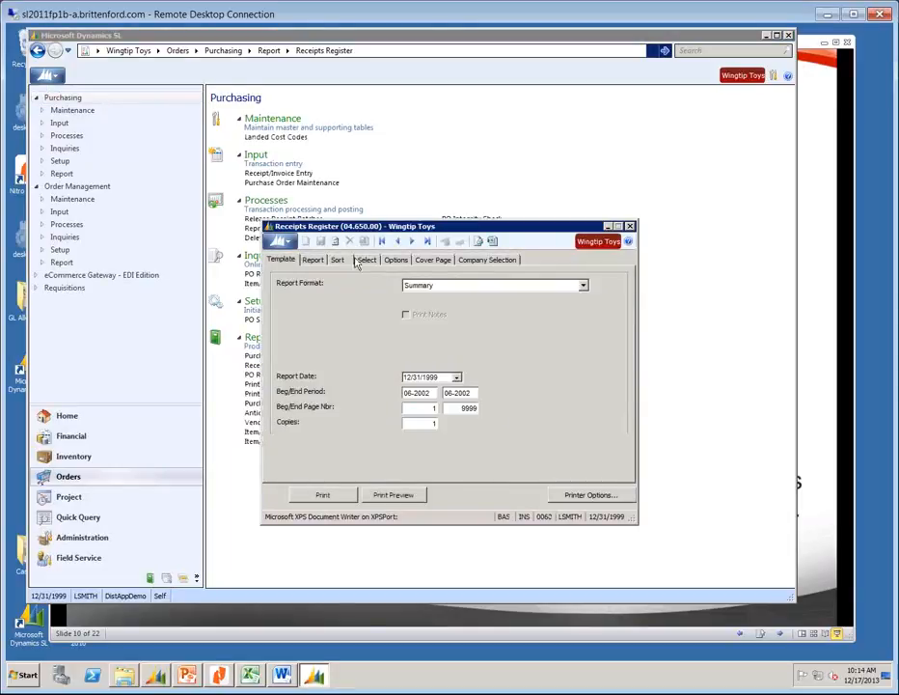
click(310, 261)
click(434, 393)
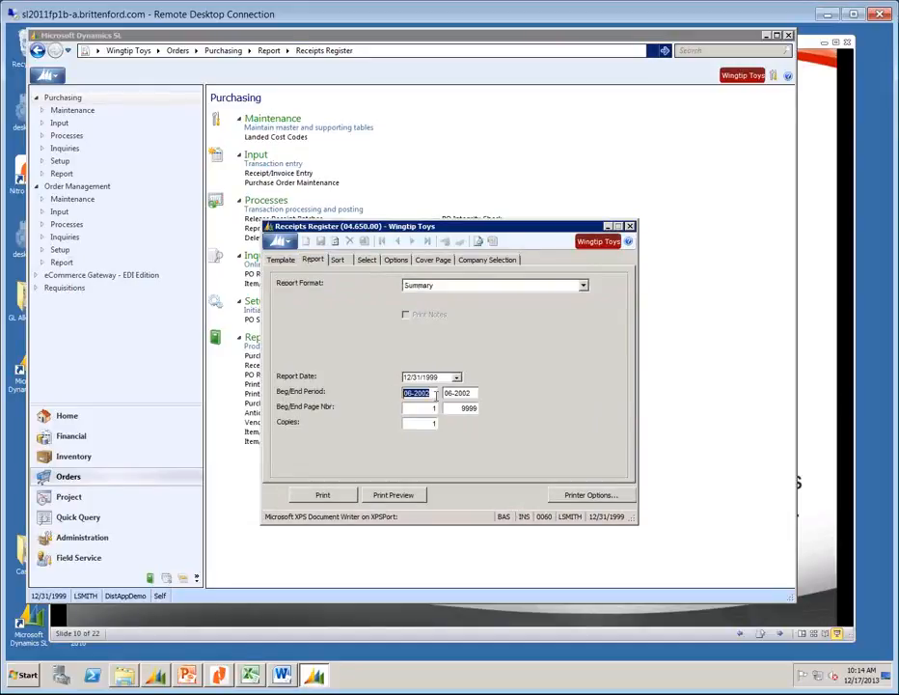
text(011999)
key(Tab)
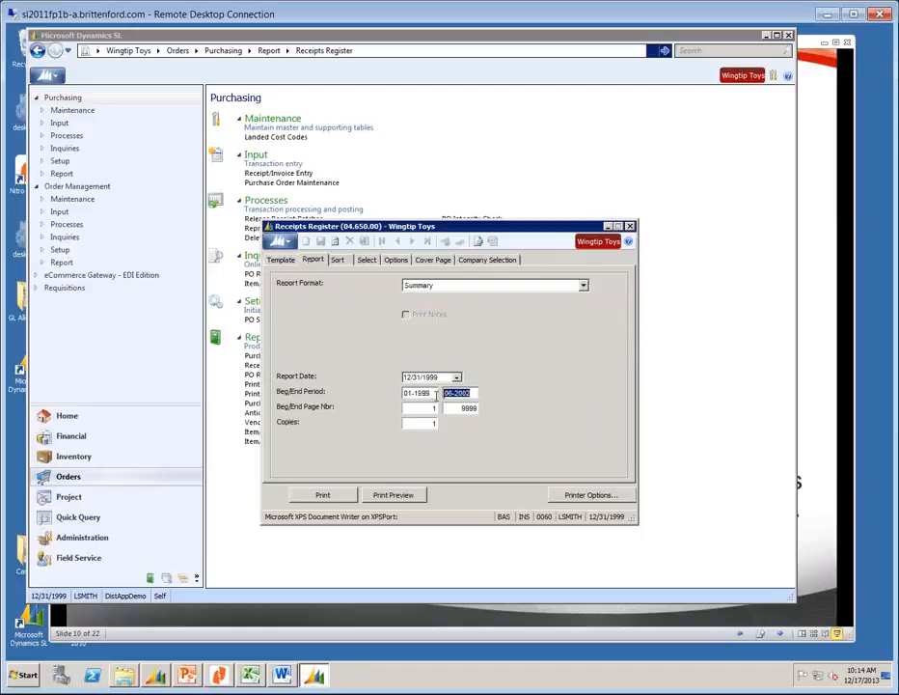
text(121999)
key(Tab)
Review the batch.status selection criteria and confirm a print preview of the Receipts Register summary.
click(367, 260)
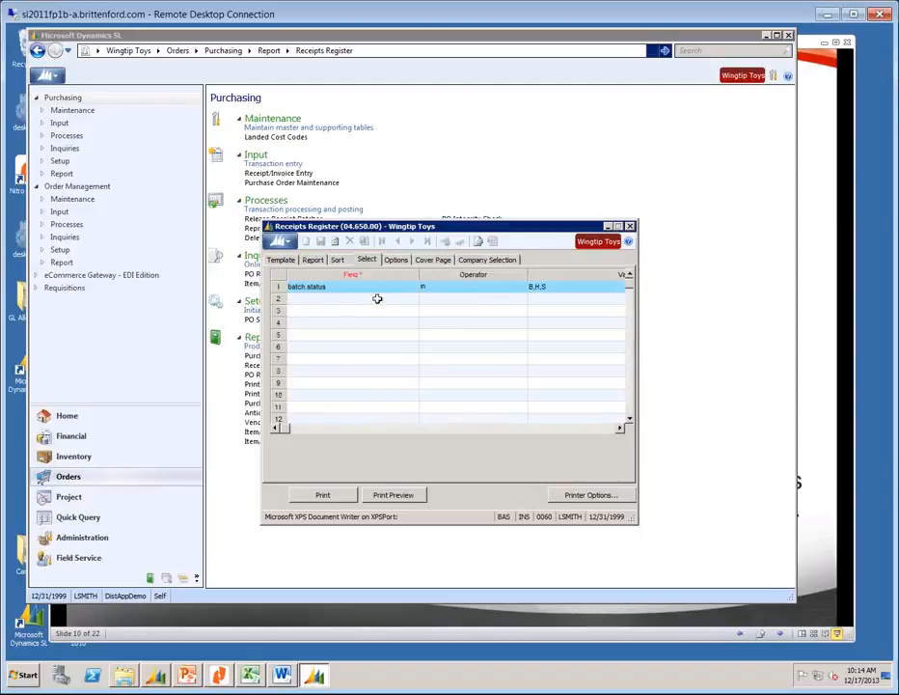
click(345, 289)
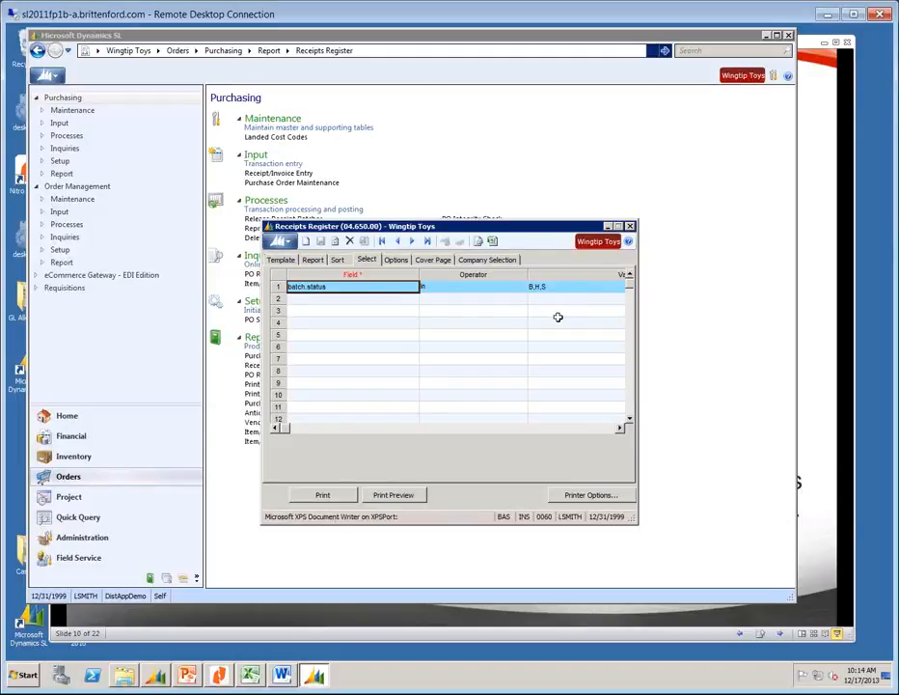
click(389, 495)
click(480, 381)
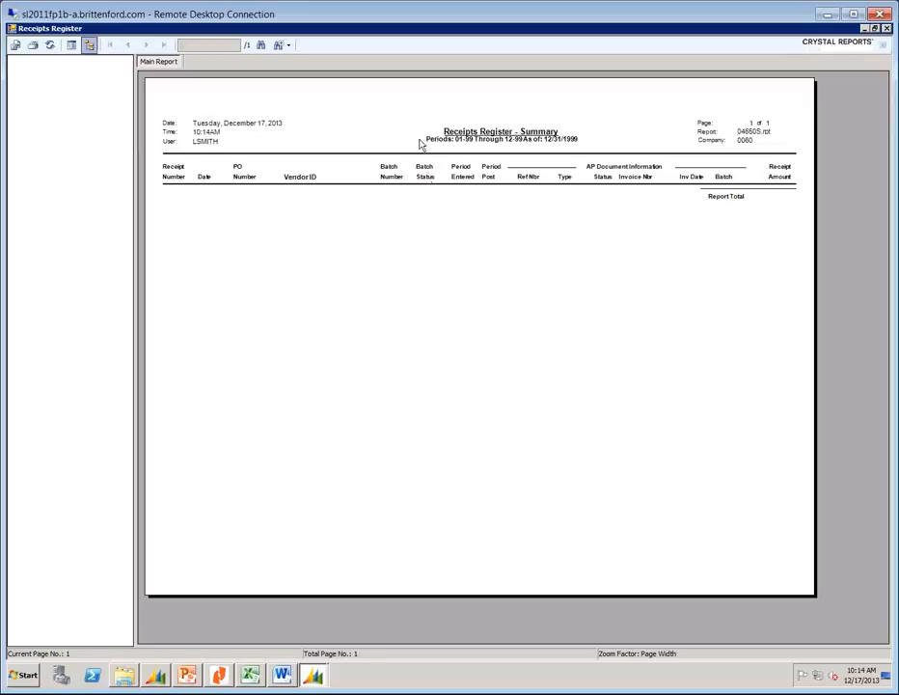
Close the Receipts Register preview and dialog, then open the Purchase Order Register (04.620.00) report.
click(887, 28)
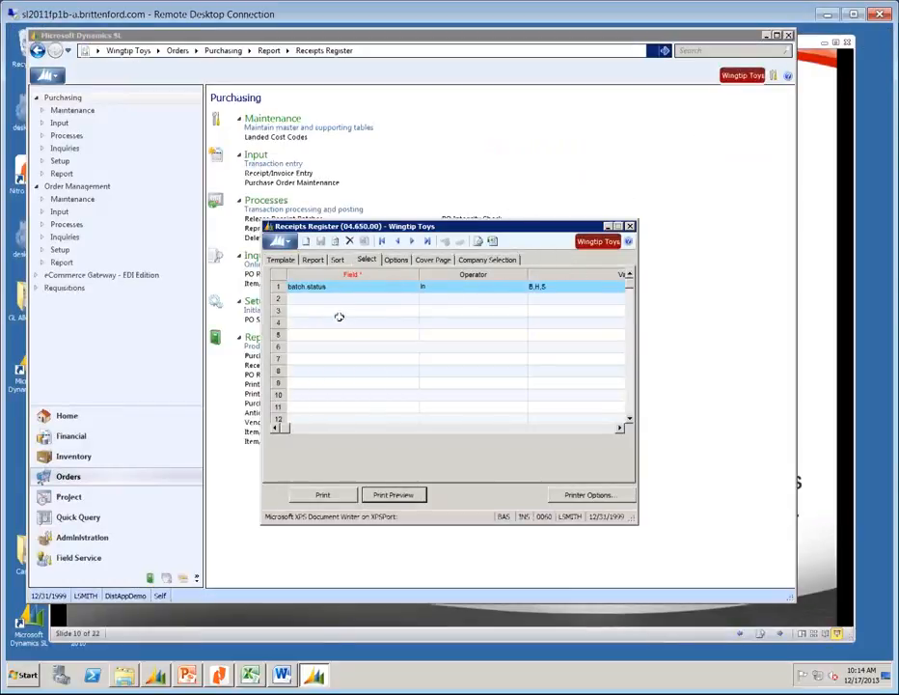
click(630, 225)
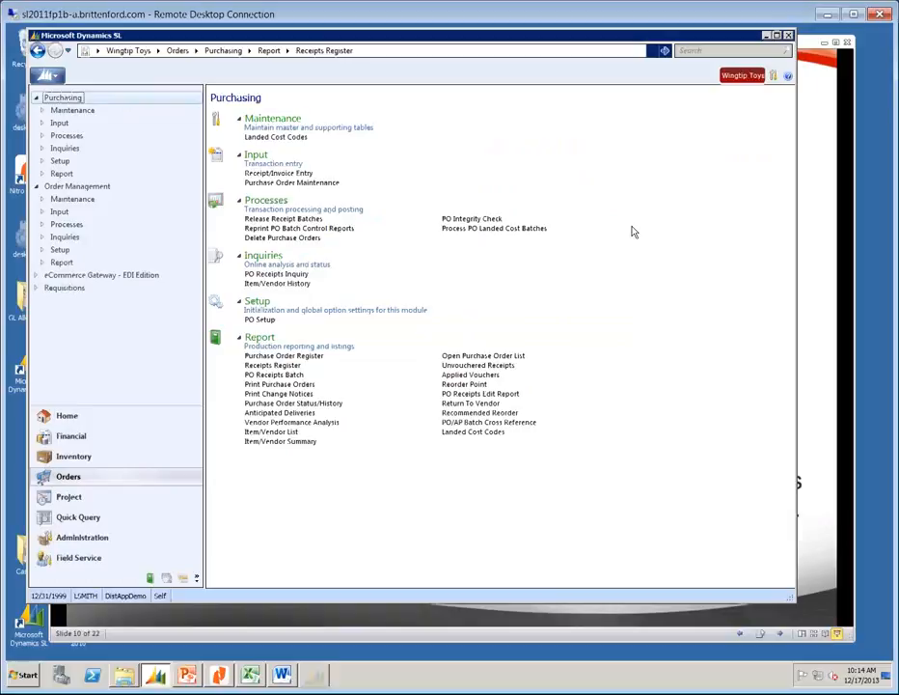
click(293, 356)
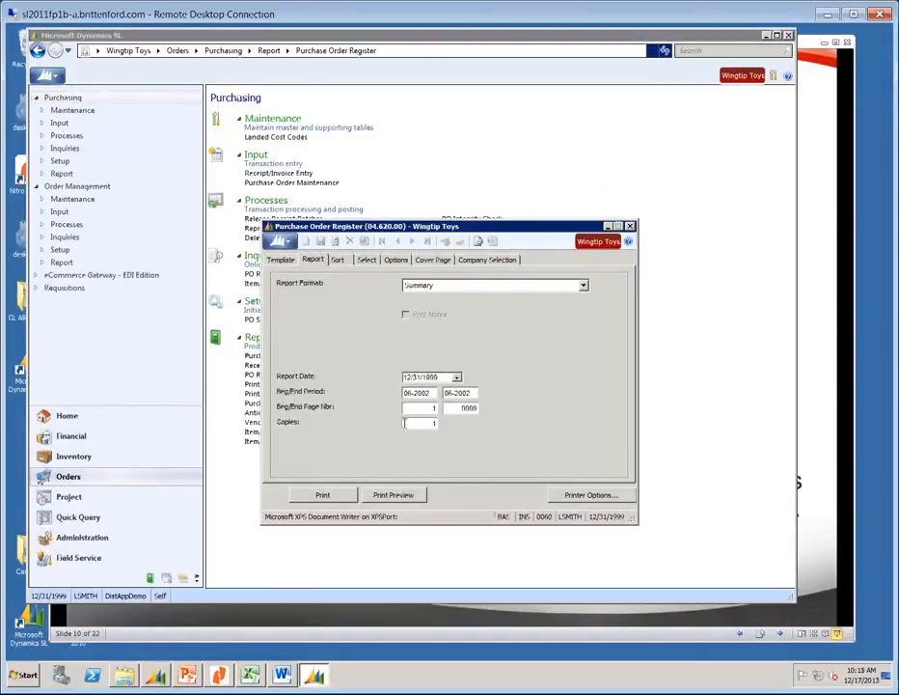
Set Beg Period to 01-2002, preview the Purchase Order Register, then close the preview and dialog.
click(434, 393)
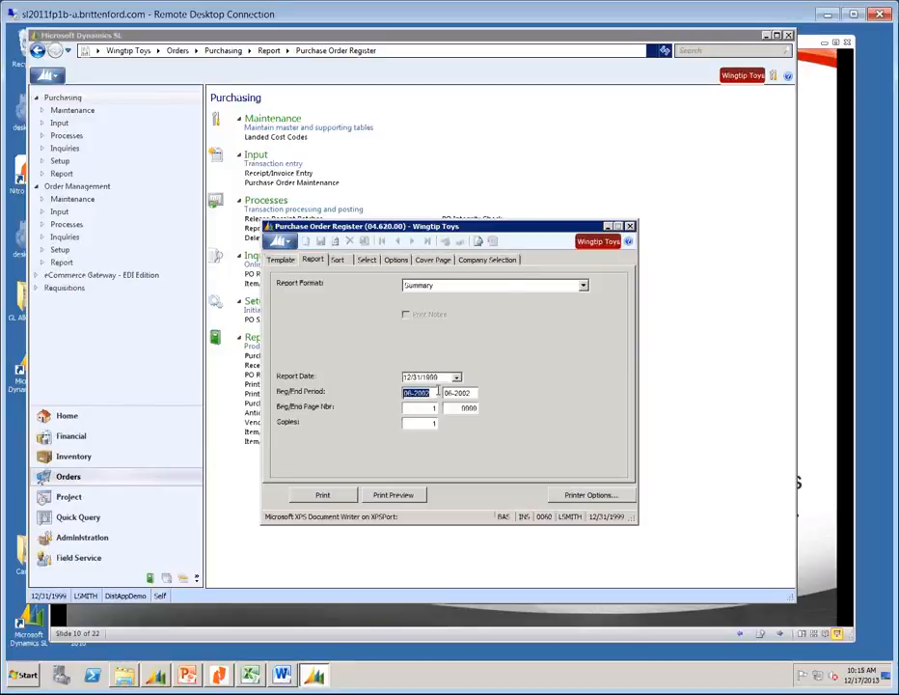
text(012002)
click(374, 494)
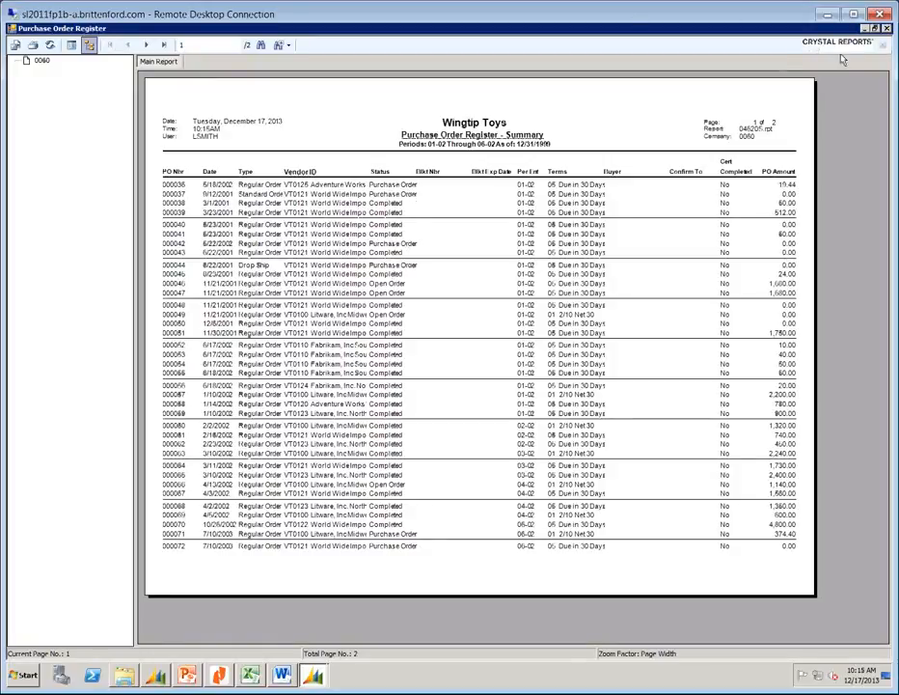
click(887, 29)
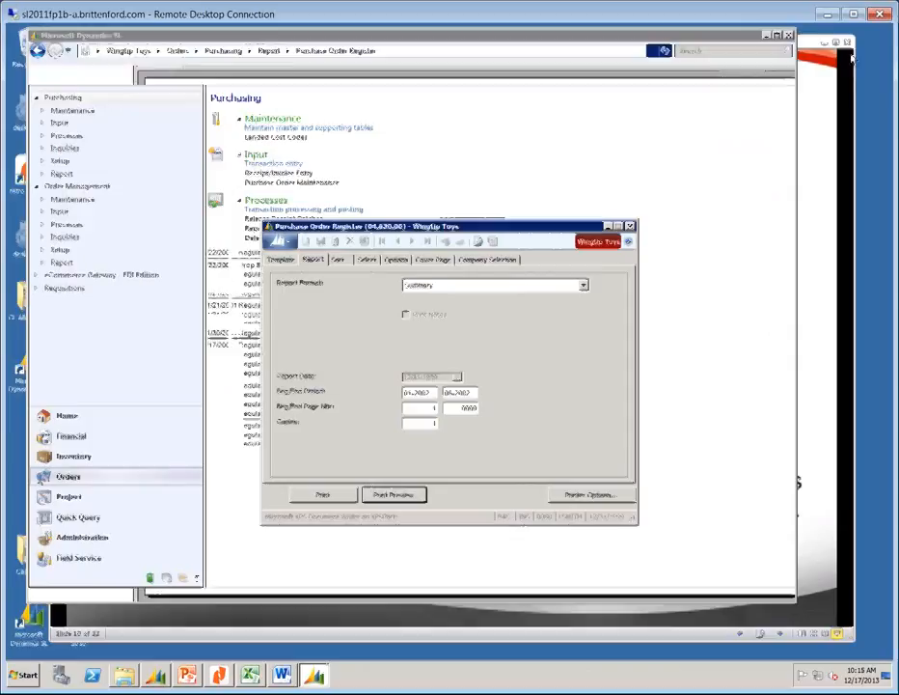
click(630, 226)
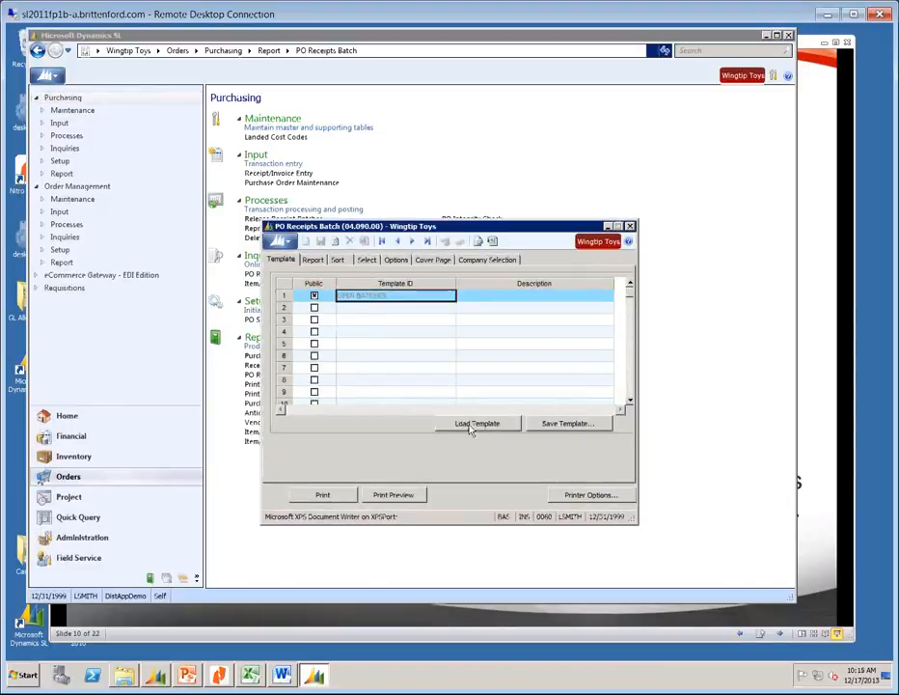
Set the PO Receipts Batch beginning period to 01-1999 on the Report tab.
click(318, 260)
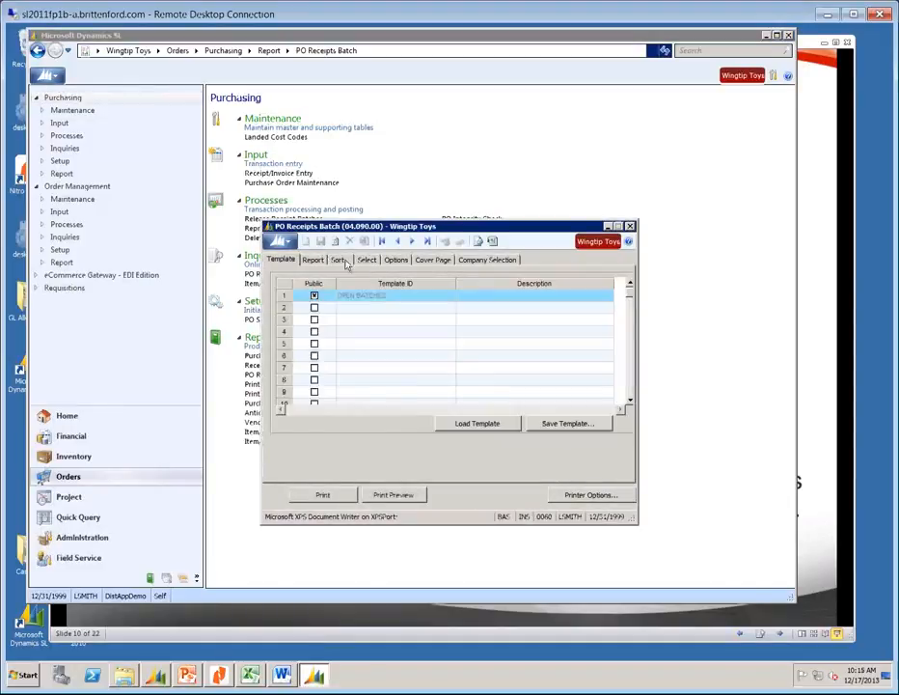
click(322, 260)
click(433, 392)
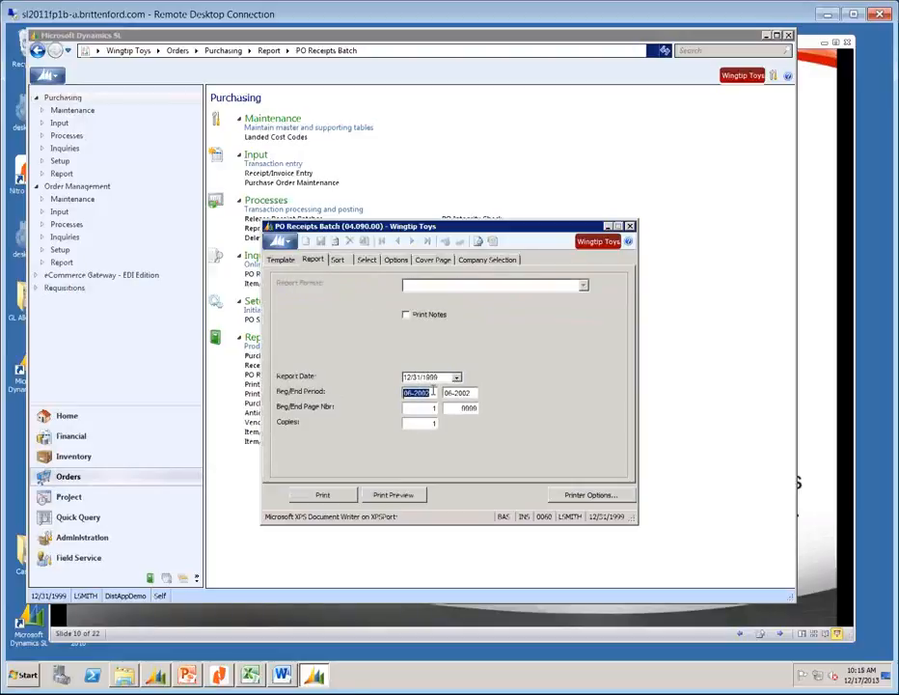
text(011999)
key(Tab)
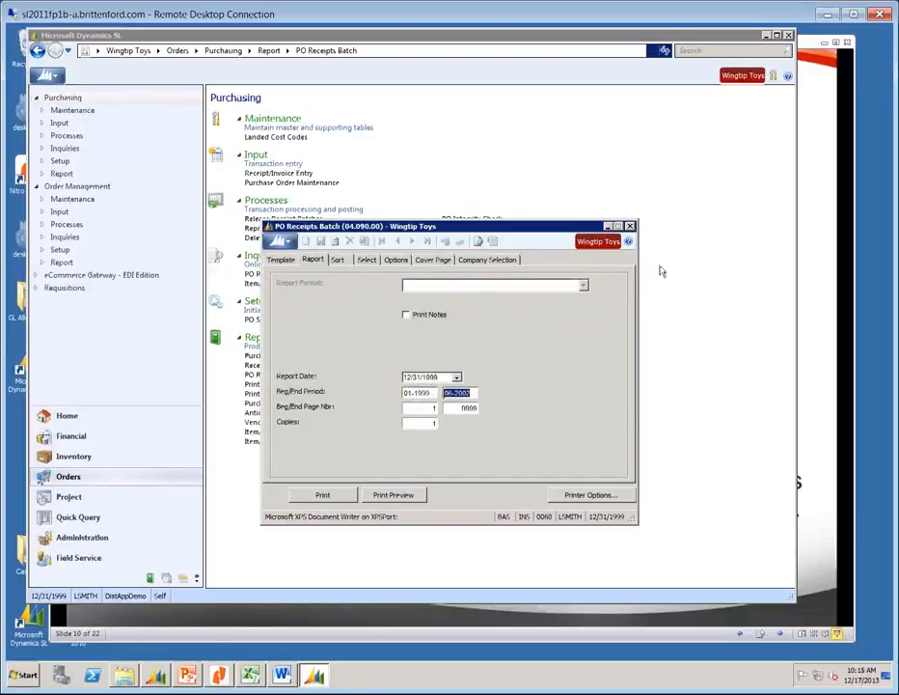
Check the batch.status In B,H,S selection criteria and start the preview, accepting the criteria changes.
click(366, 260)
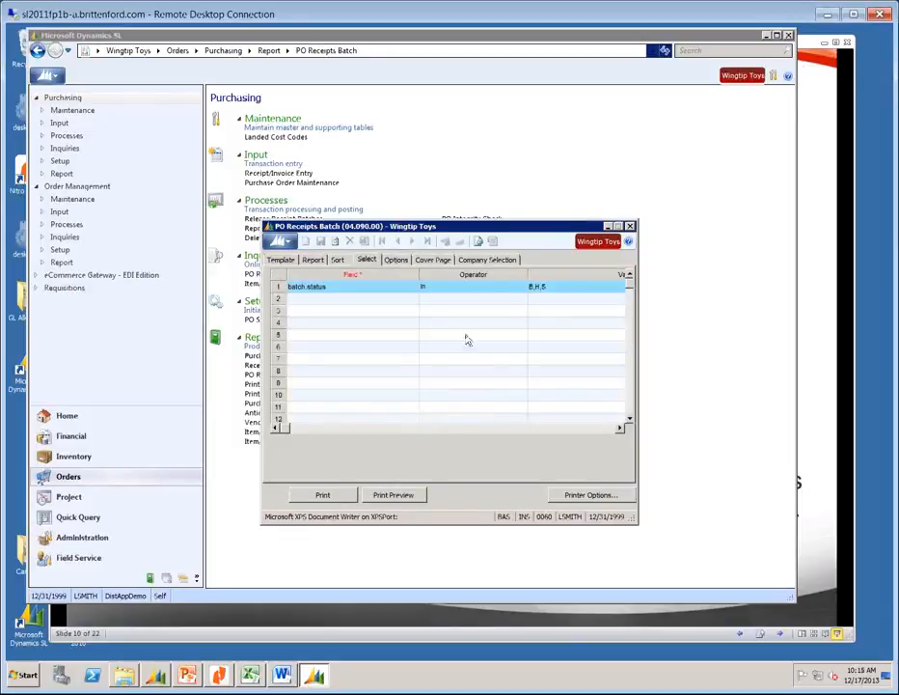
click(390, 495)
click(478, 377)
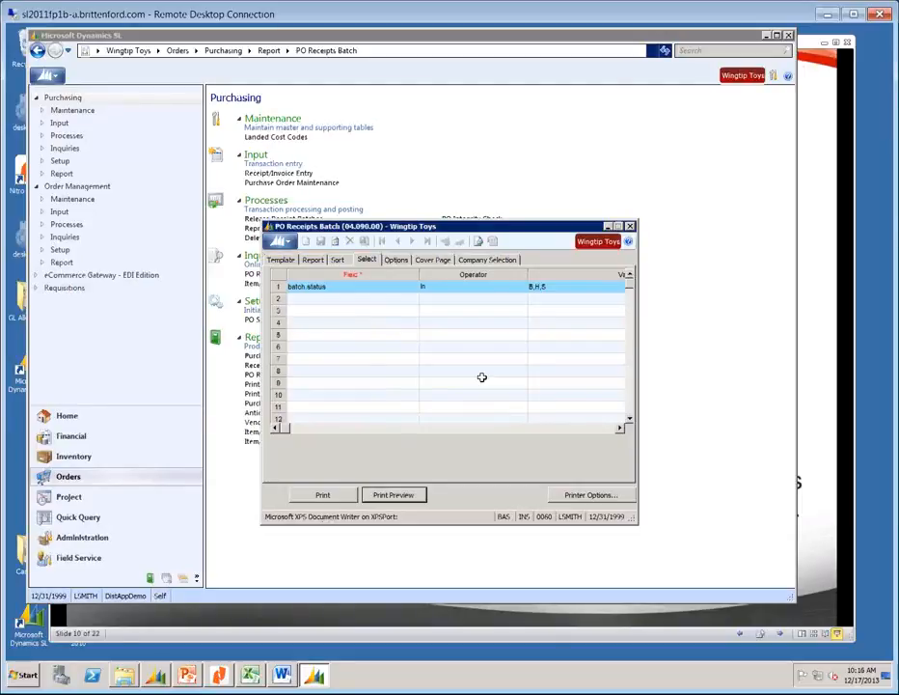
Preview the PO Receipts Batch Crystal report, then close the viewer and the report dialog.
click(409, 494)
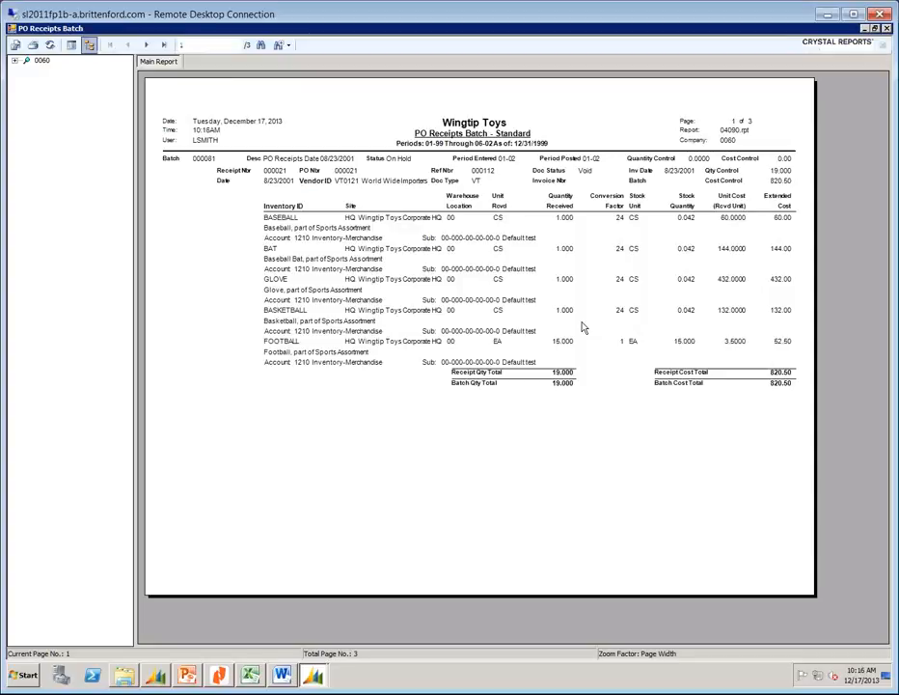
click(887, 29)
click(629, 226)
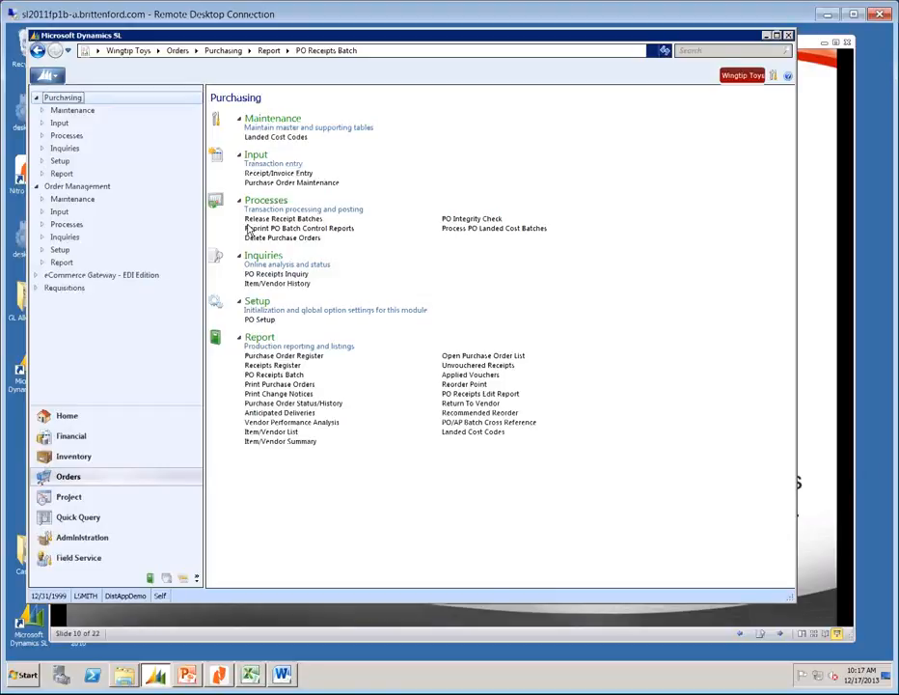
Open the Sales Orders By Order Number (40.740.00) report from the Order Management module page.
click(74, 190)
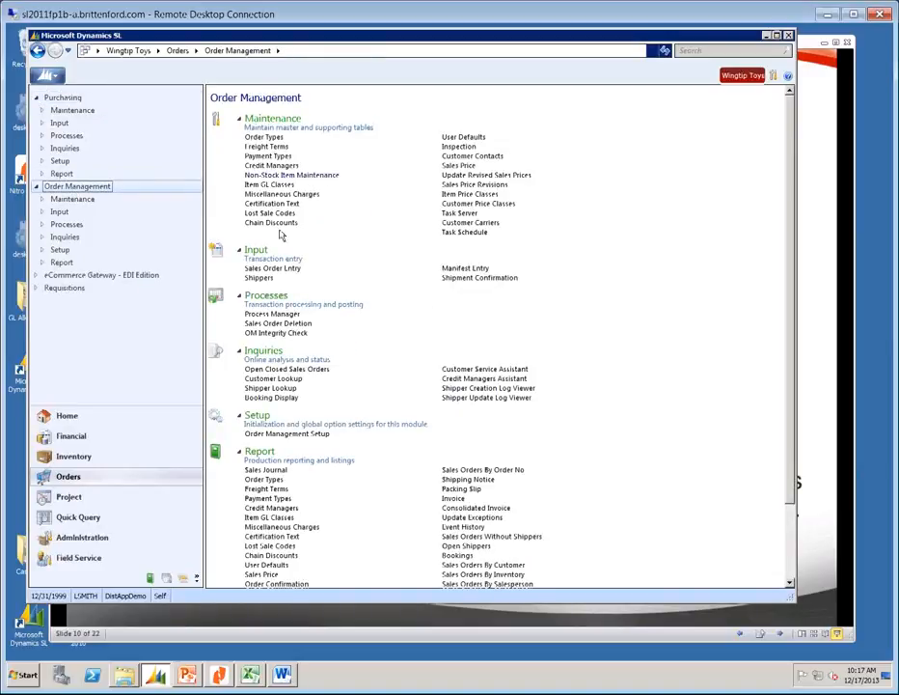
click(463, 470)
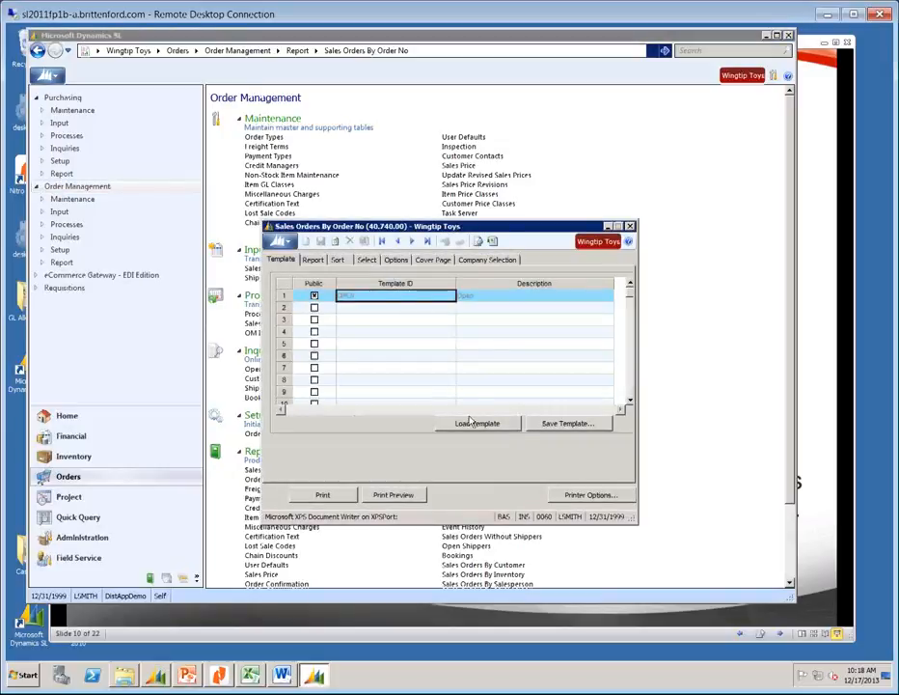
Check the Sales Orders report's Summary By Order Number format dated 12/31/1999, then accept applying the sort criteria changes.
click(312, 259)
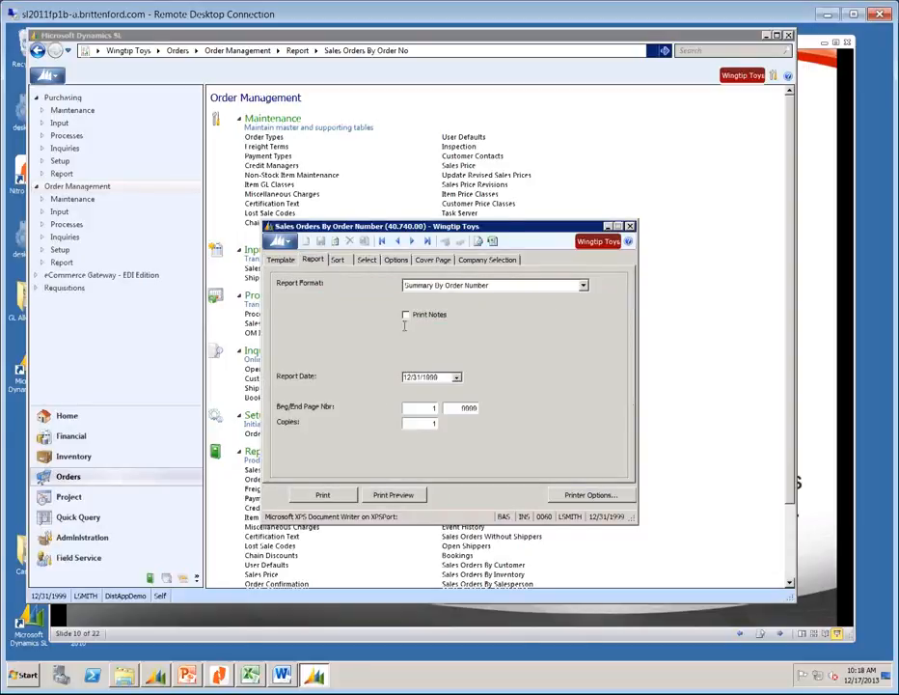
click(395, 496)
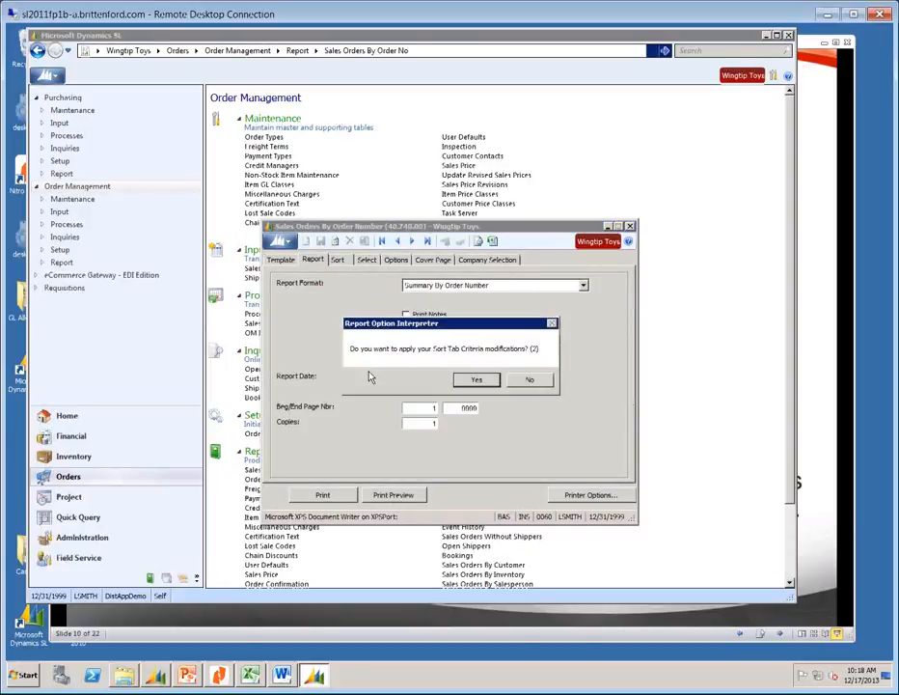
click(477, 379)
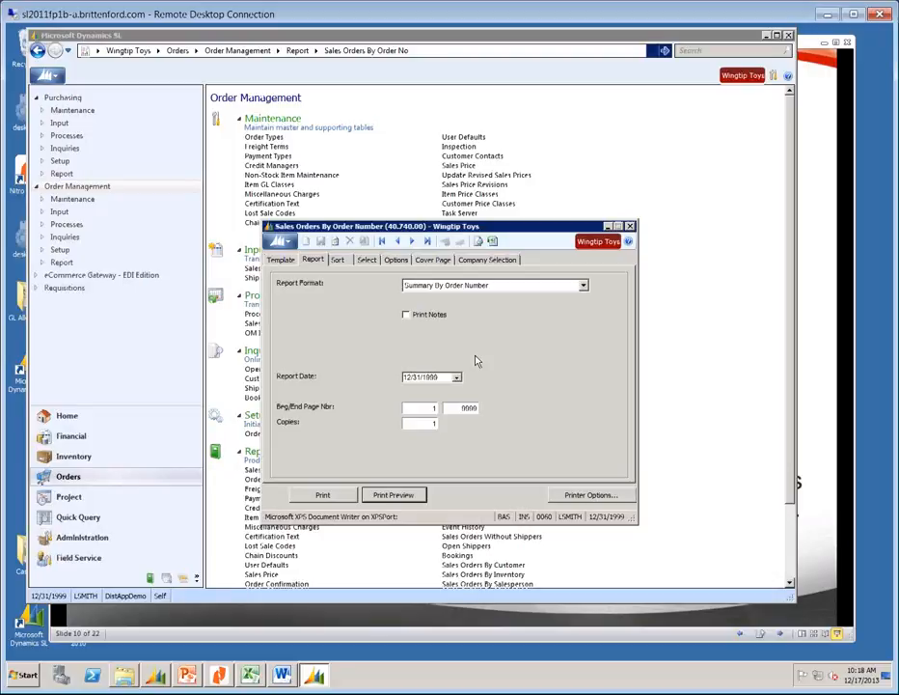
Review the Sales Orders By Order Number summary preview, then close it back to the report options.
click(382, 492)
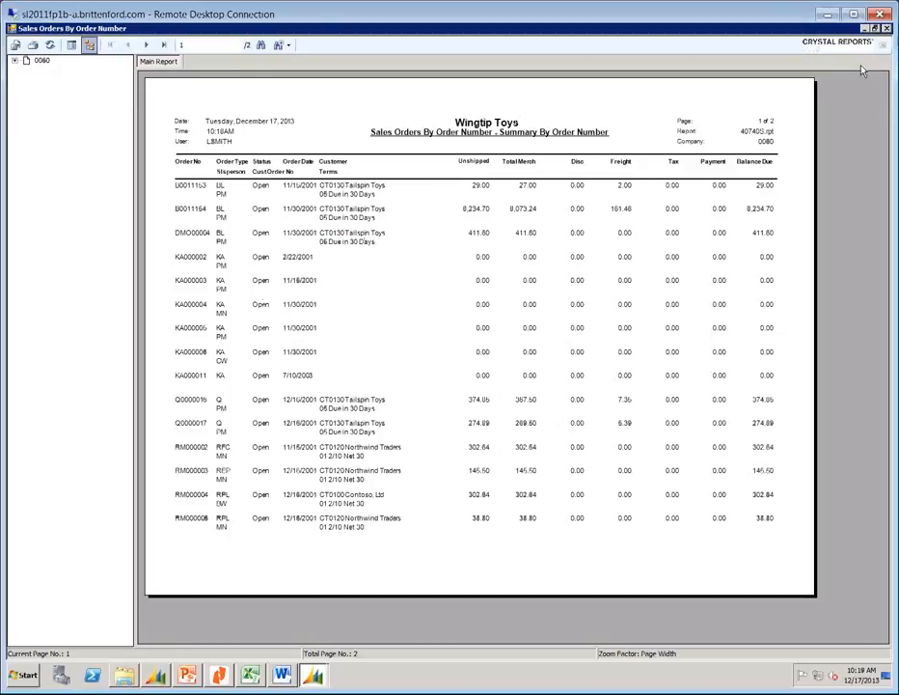
click(886, 28)
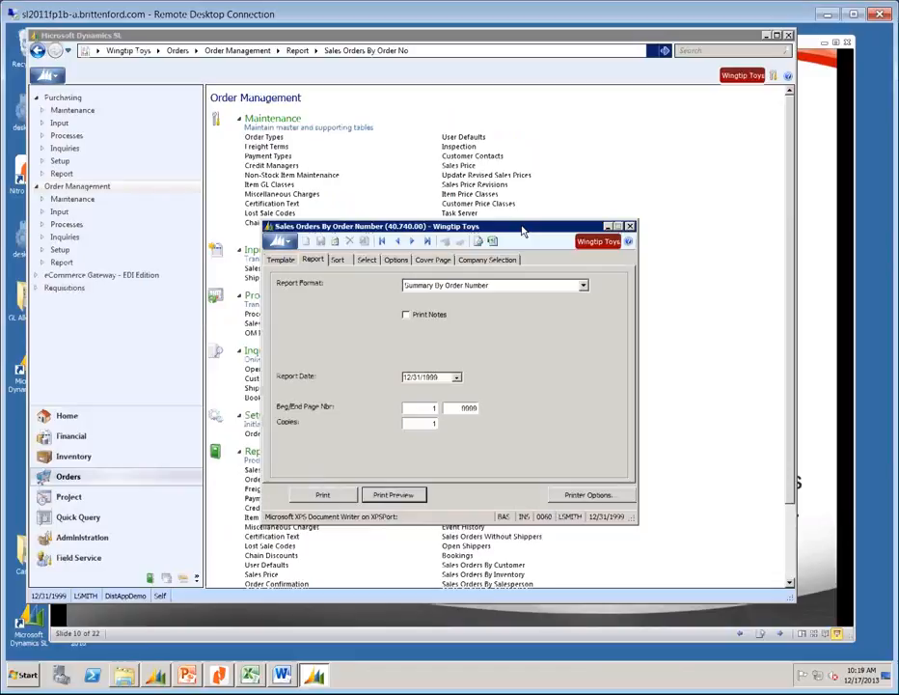
Close the Sales Orders By Order Number report window and go to the Inventory module page.
click(629, 226)
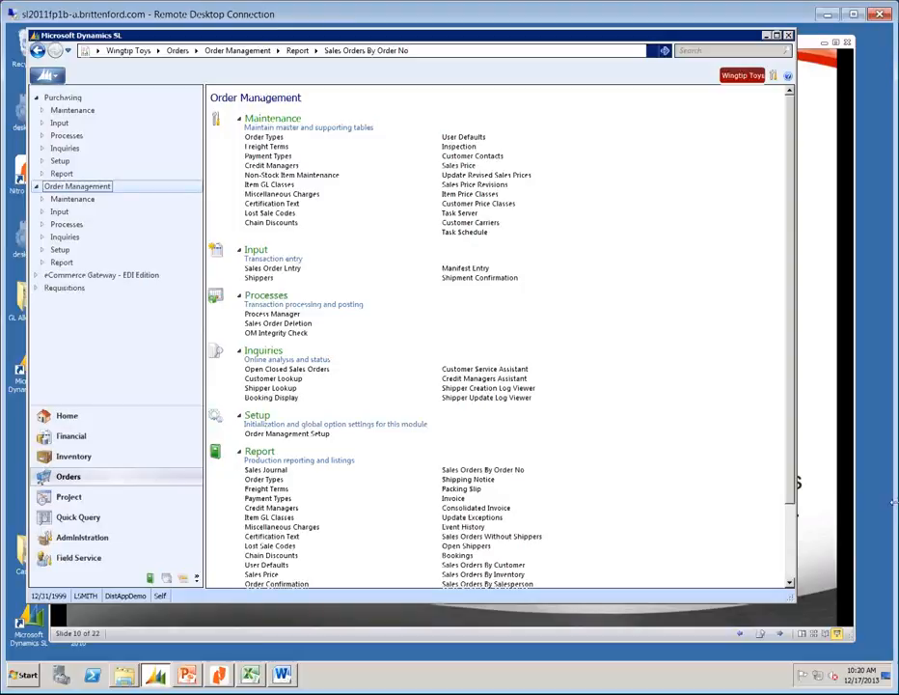
click(66, 457)
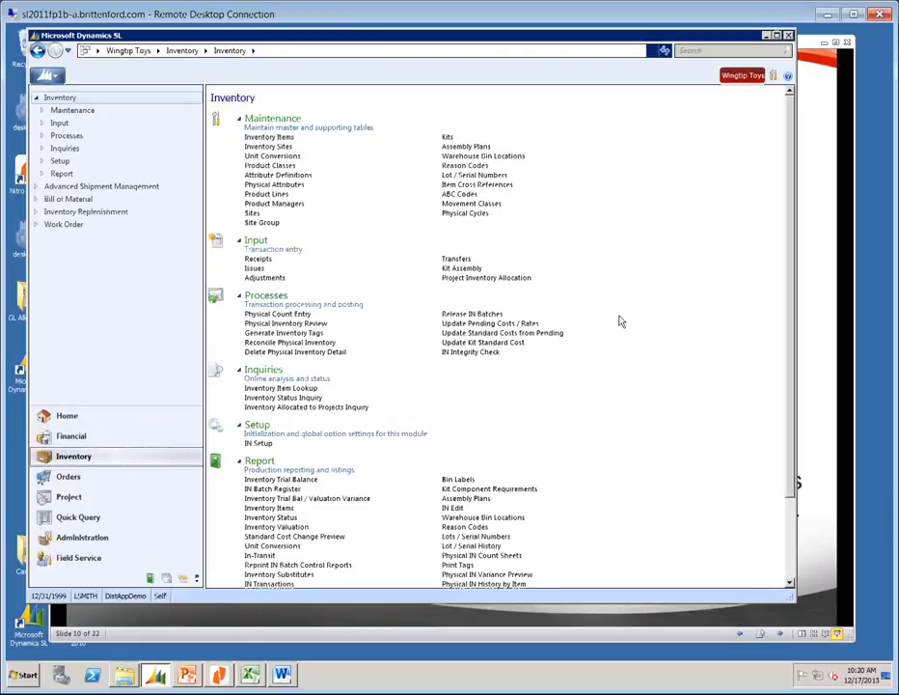
Open the IN Batch Register (10.800.00) report from the Inventory reports list.
click(273, 490)
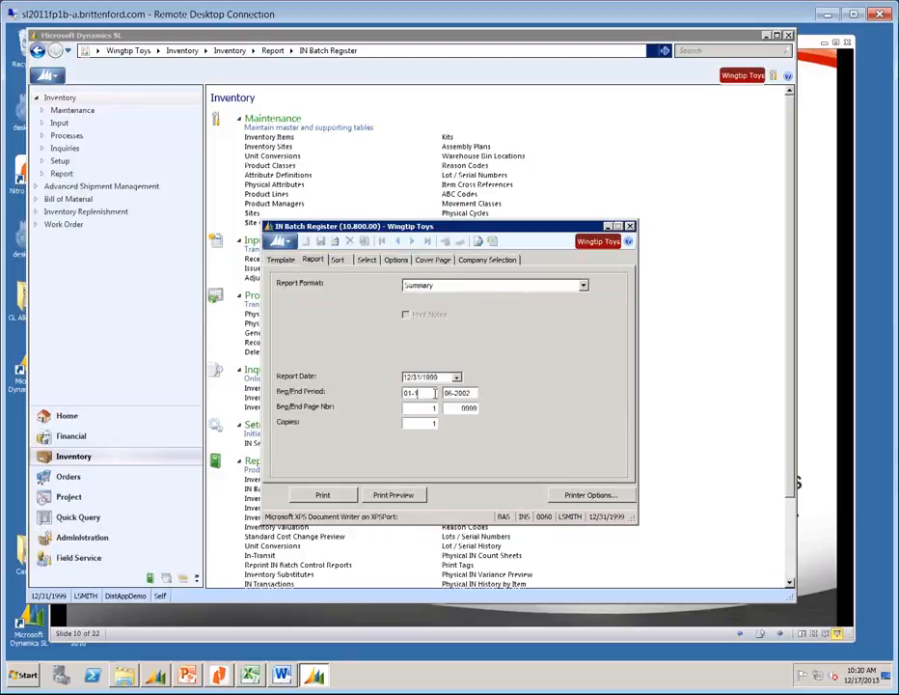
Set the IN Batch Register beginning period to 01-1999 and accept the batch.status In B,H,S criteria changes.
text(999)
key(Tab)
click(366, 260)
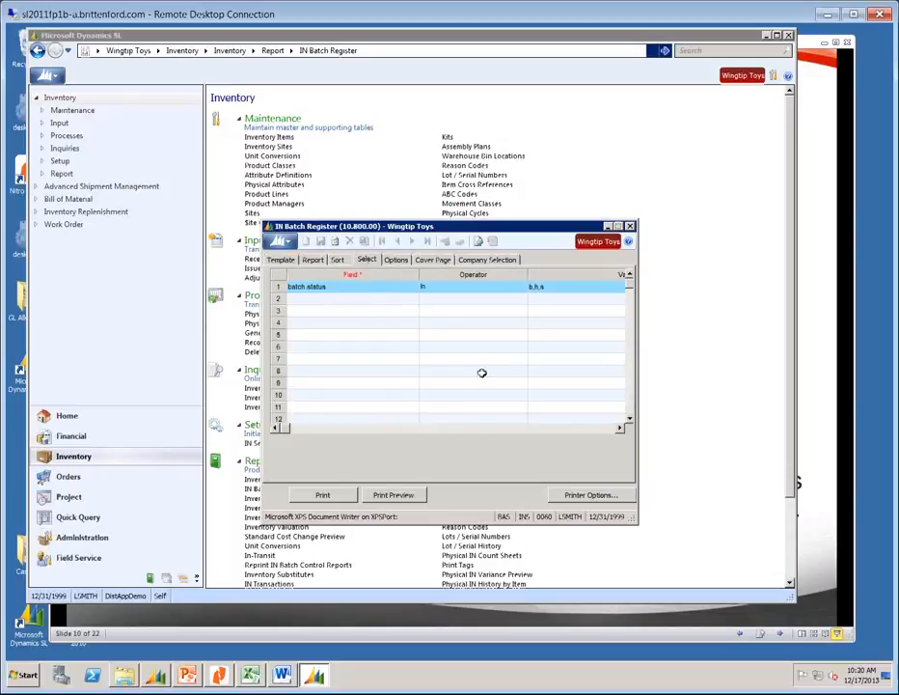
click(393, 495)
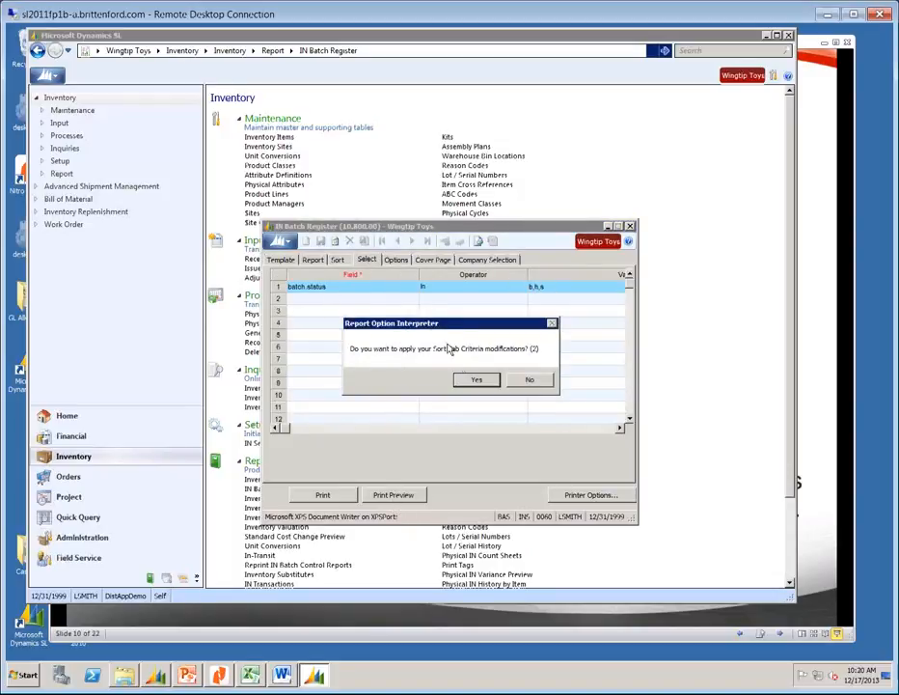
click(475, 380)
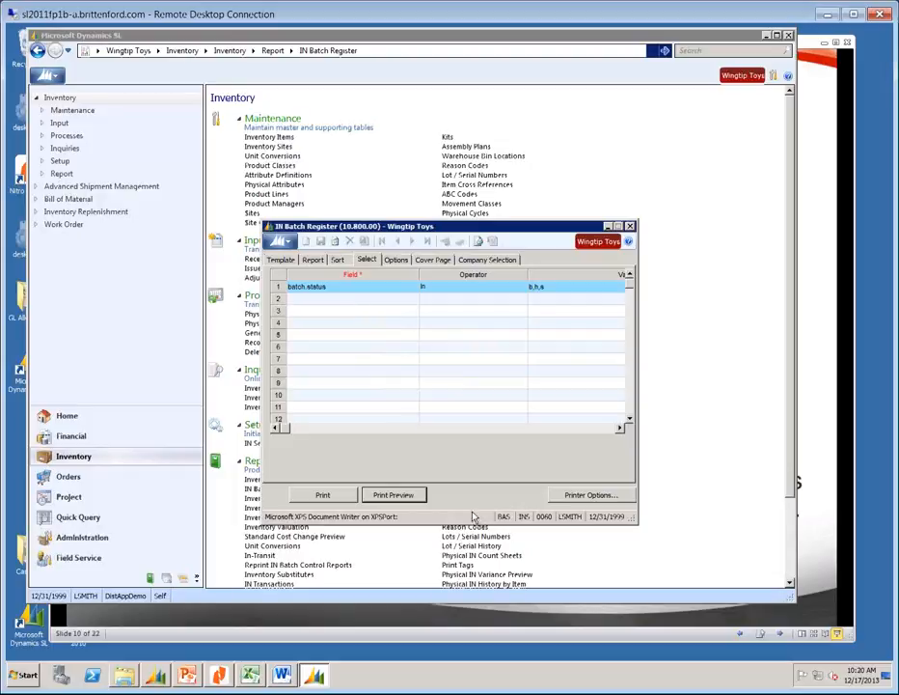
Preview the IN Batch Register Summary listing nine Hold batches for periods 01-99 through 06-02.
click(393, 495)
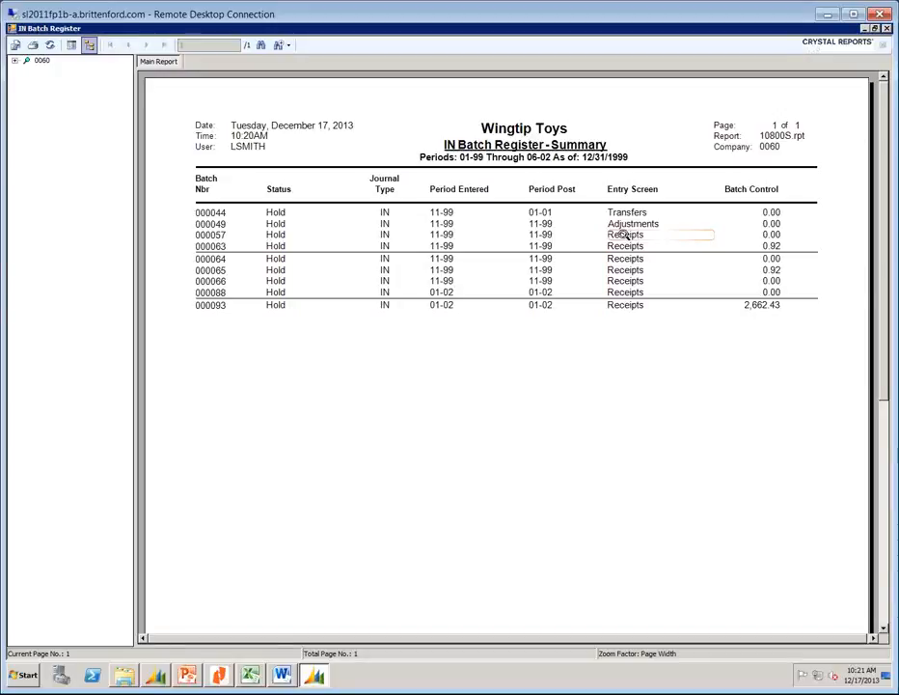
Close the IN Batch Register preview and options, then open the Inventory Trial Balance (10.630.00) report.
click(888, 29)
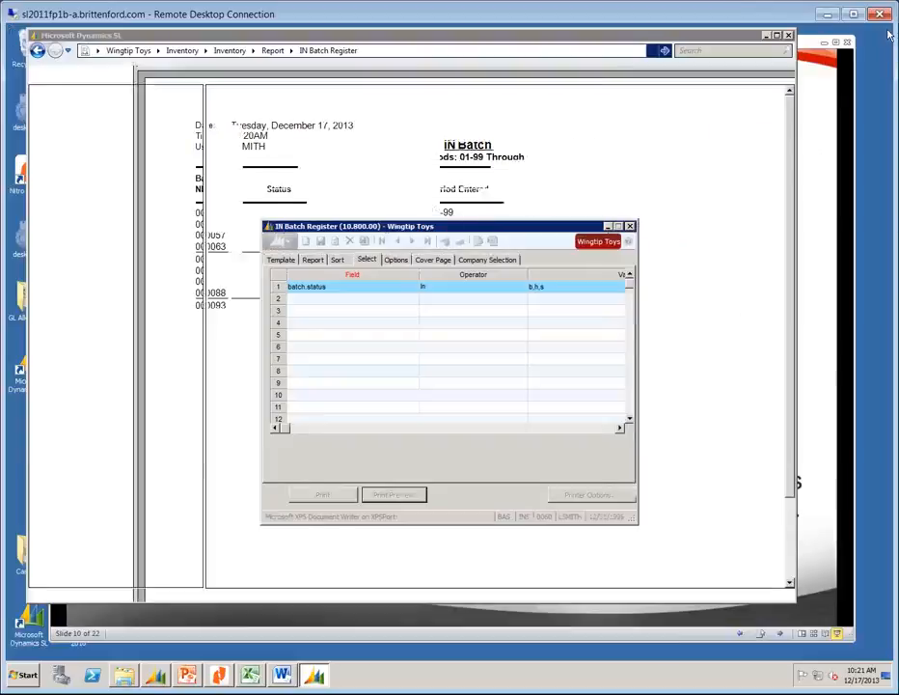
click(630, 225)
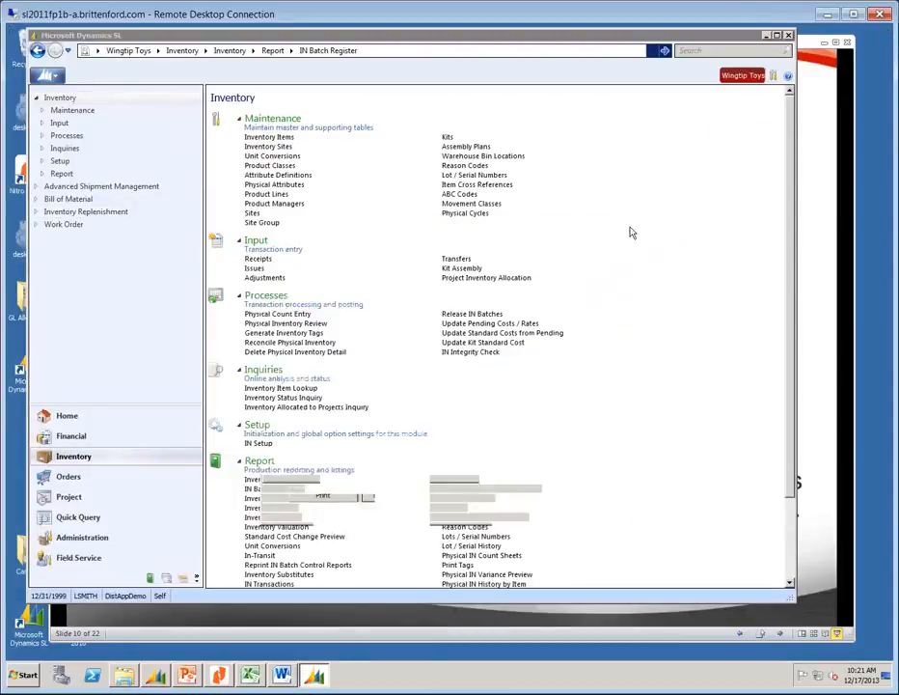
click(280, 480)
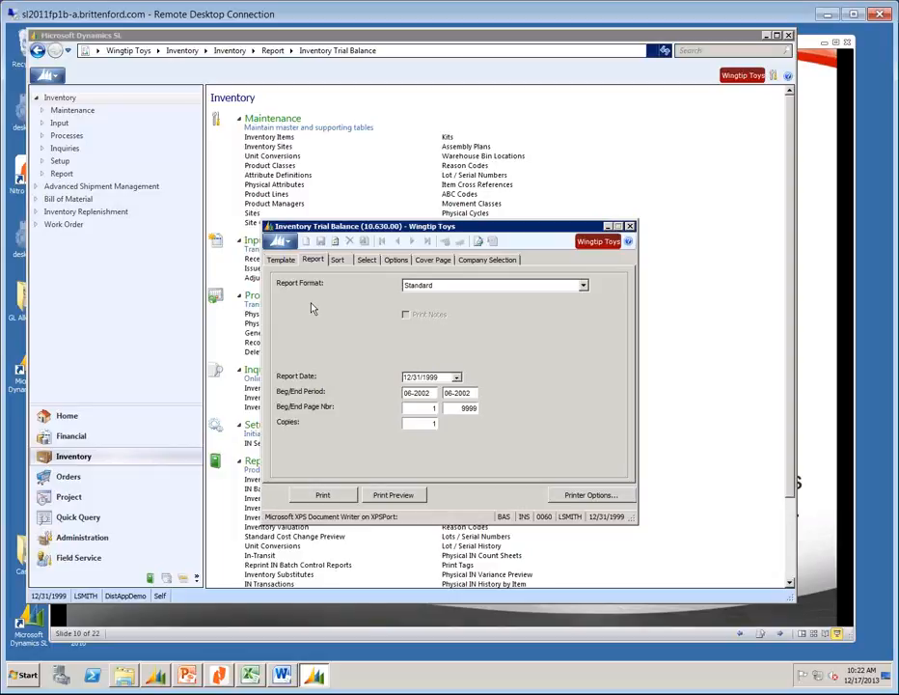
Preview the Standard Inventory Trial Balance for period 06-2002 on screen.
click(391, 497)
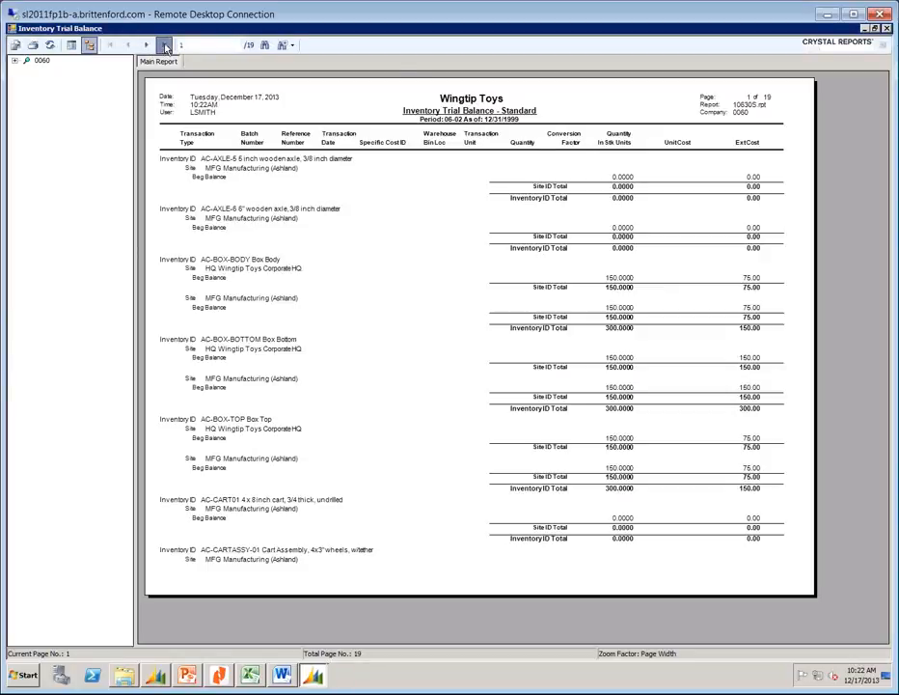
Check the trial balance's last-page grand total of 102,642.79, then close the preview.
click(165, 46)
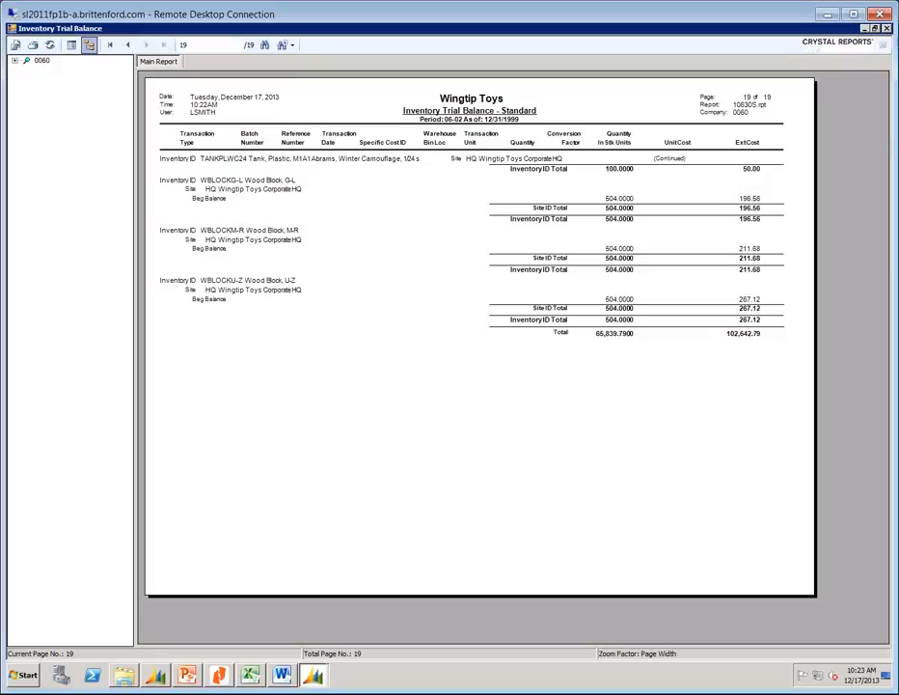
click(885, 30)
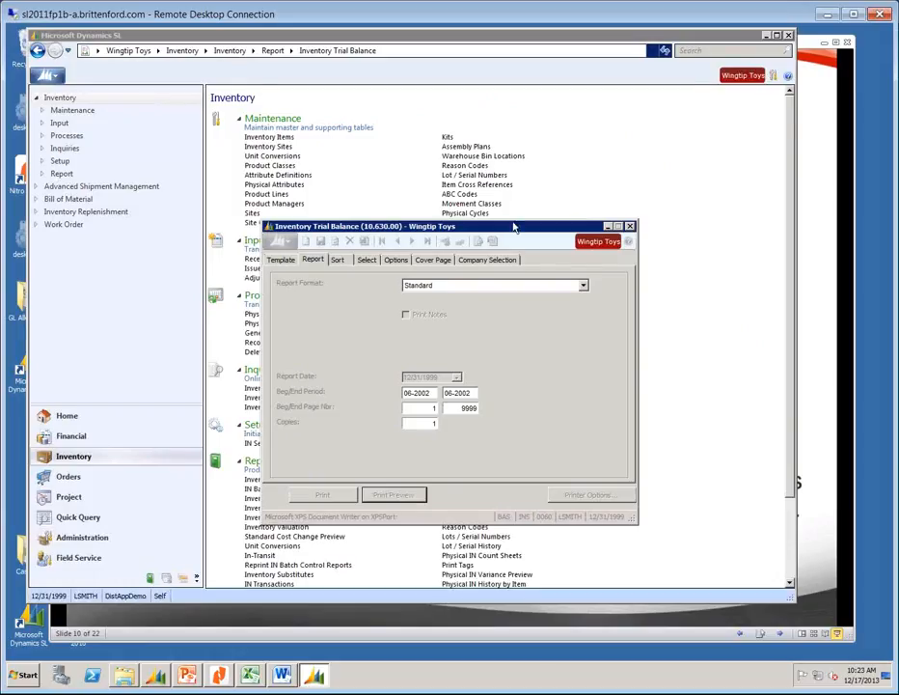
Close the Inventory Trial Balance, then preview the 3-page Inventory Items Summary Without Site Info report and close it.
click(630, 227)
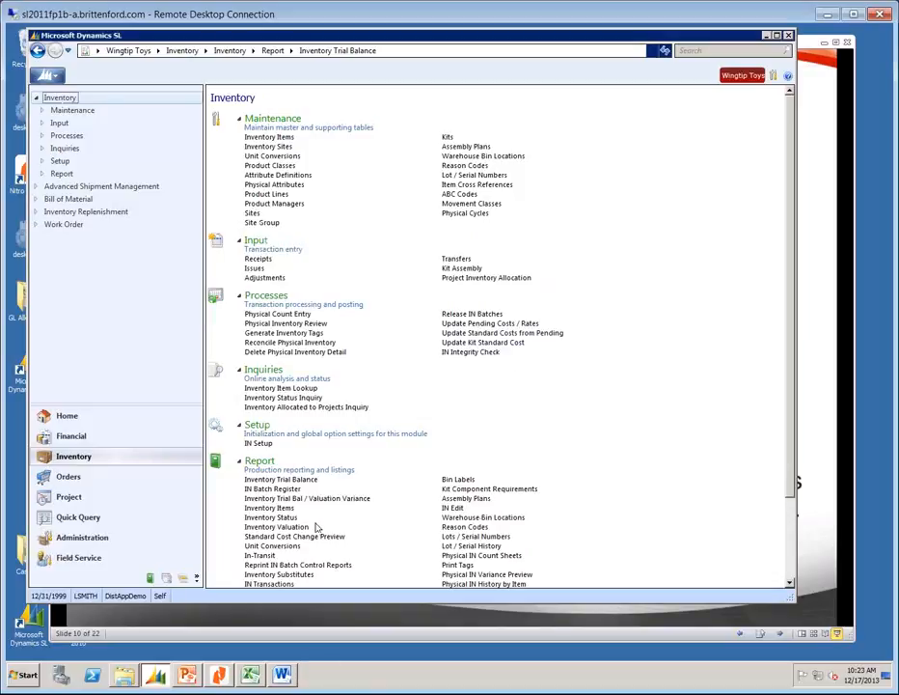
click(270, 508)
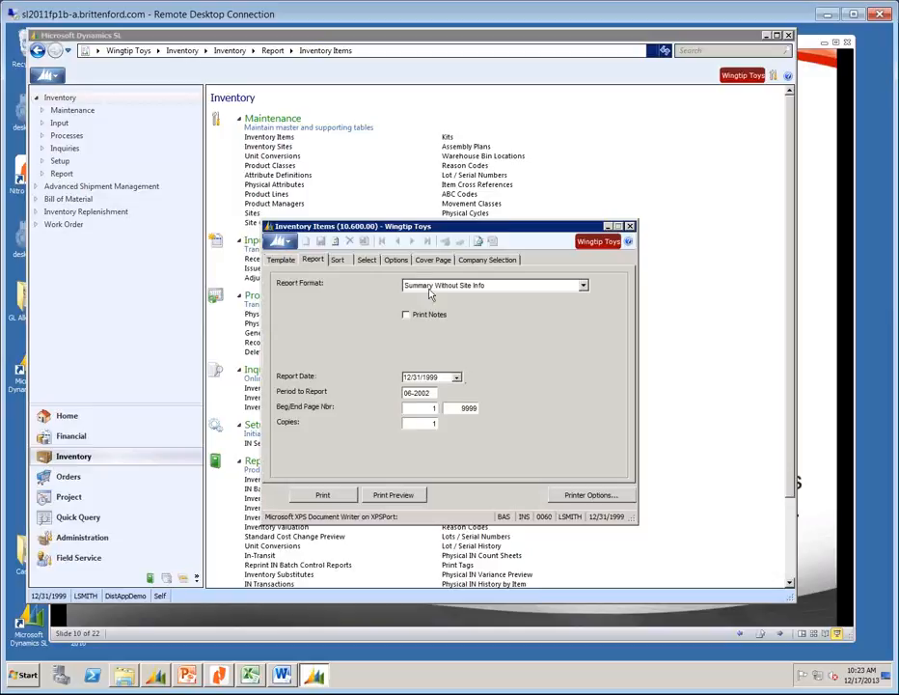
click(393, 495)
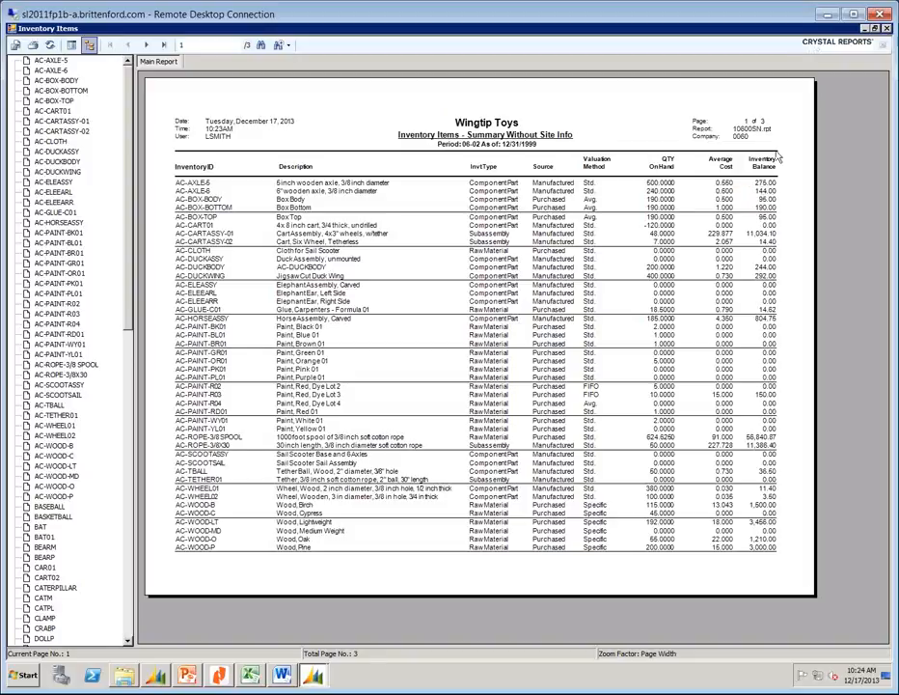
click(886, 29)
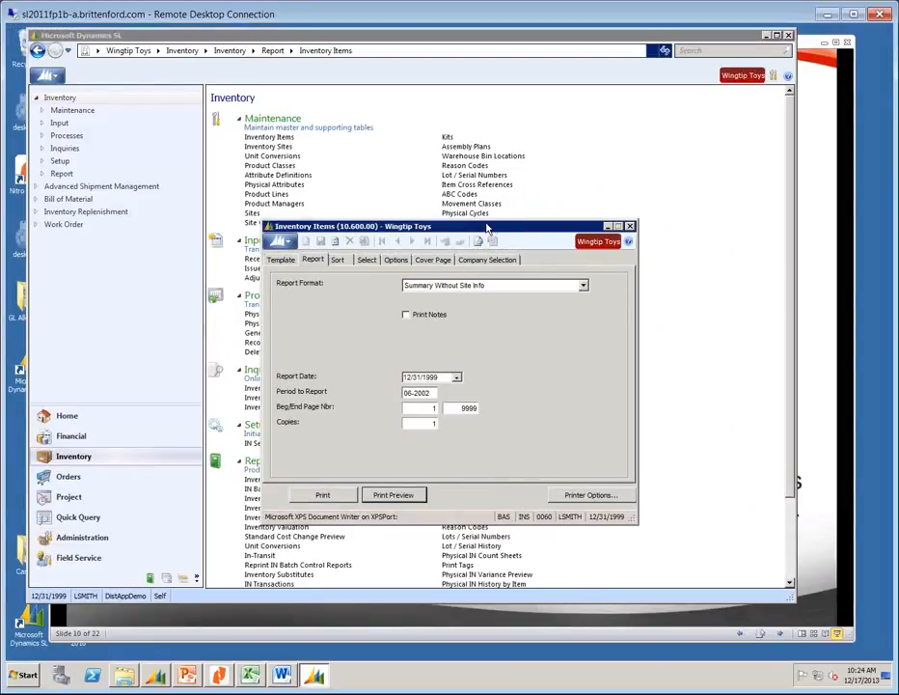
click(629, 226)
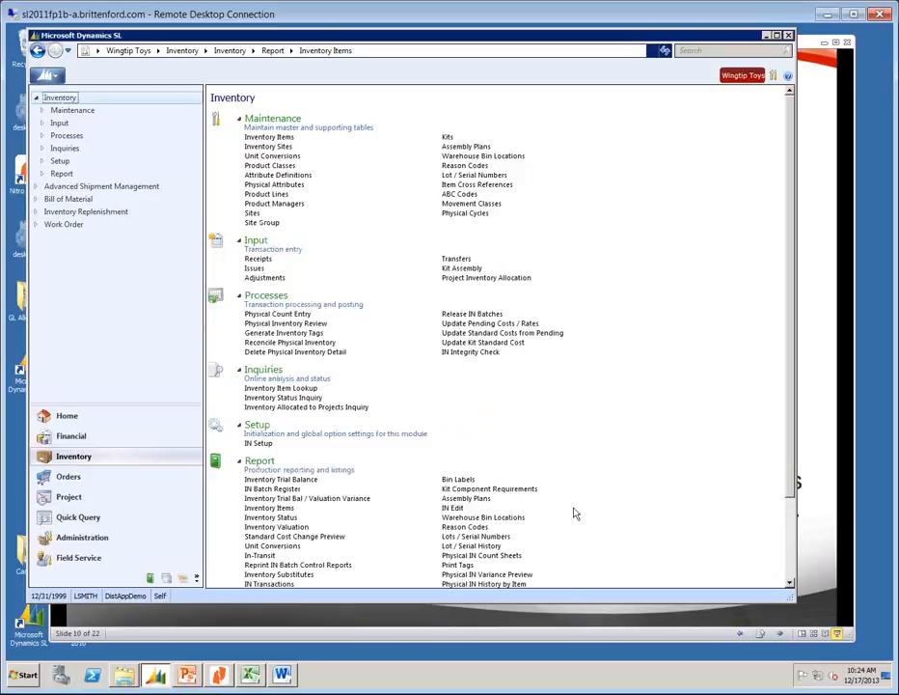
Print-preview the Sales by Inventory ID report, then close the viewer and the report screen.
scroll(791, 570, down, 2)
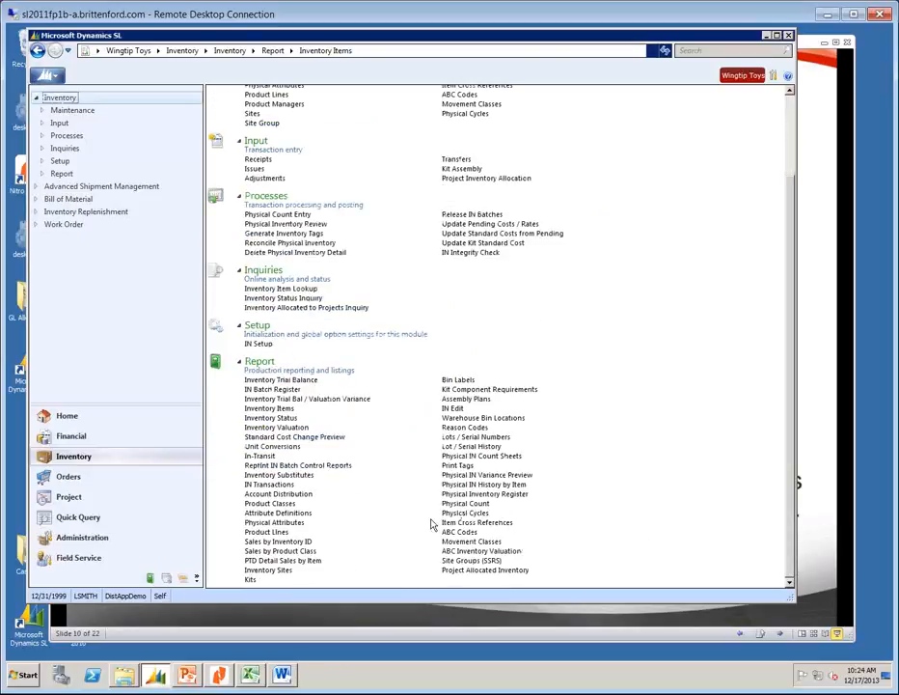
click(290, 542)
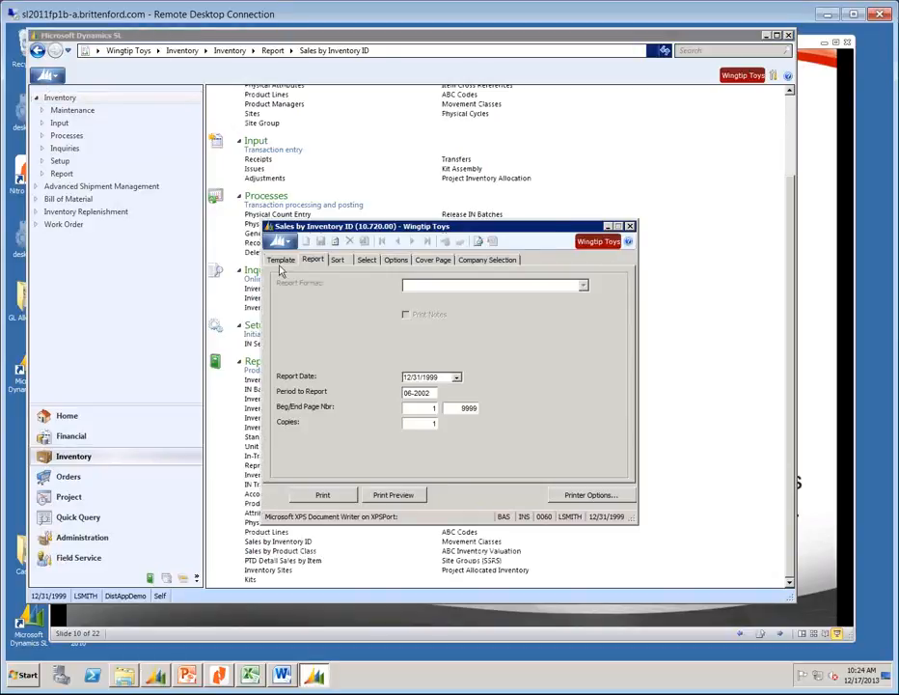
click(395, 494)
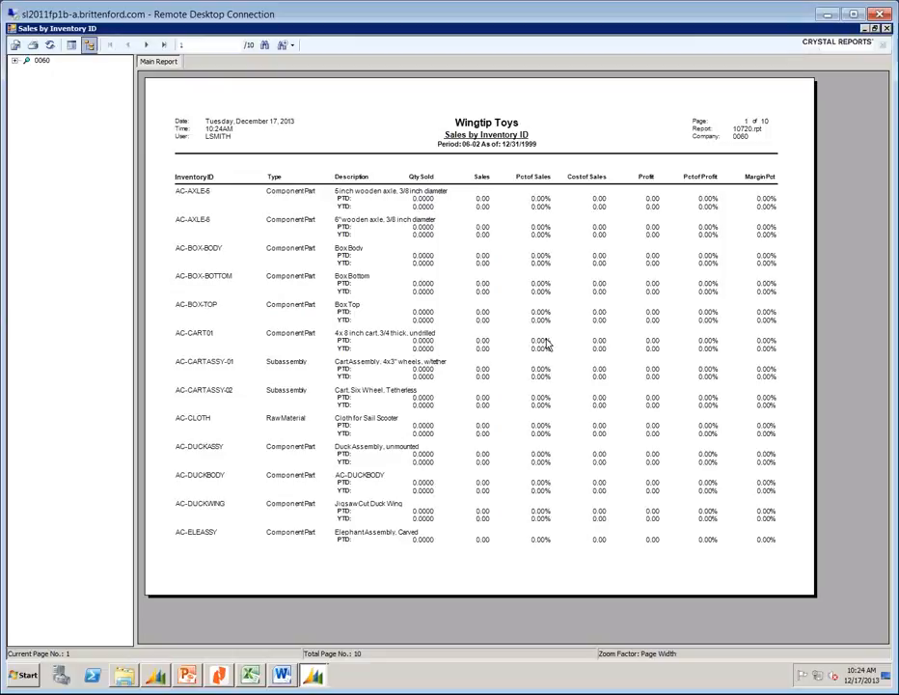
click(885, 29)
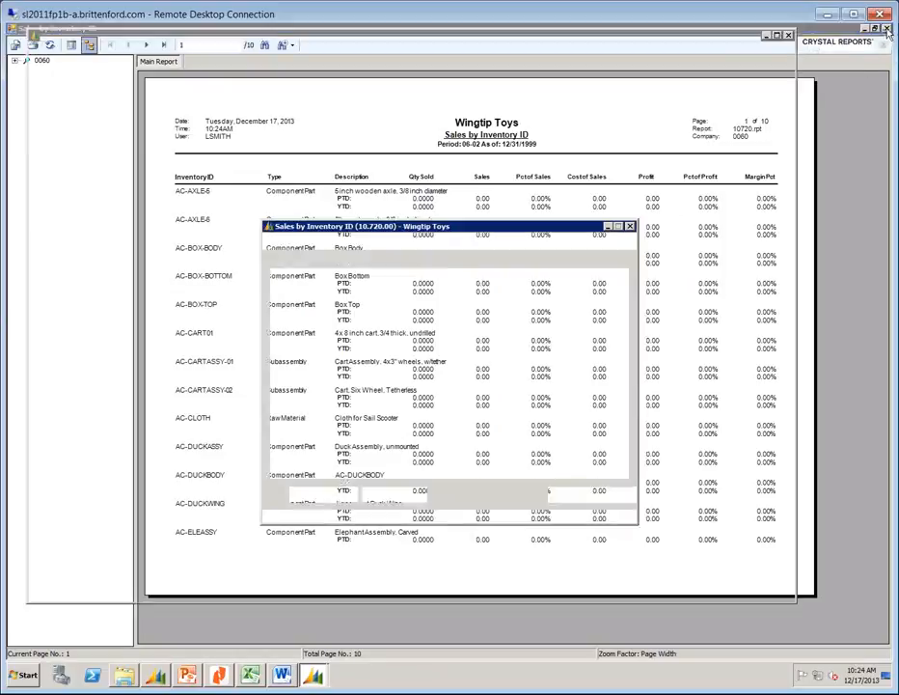
click(629, 228)
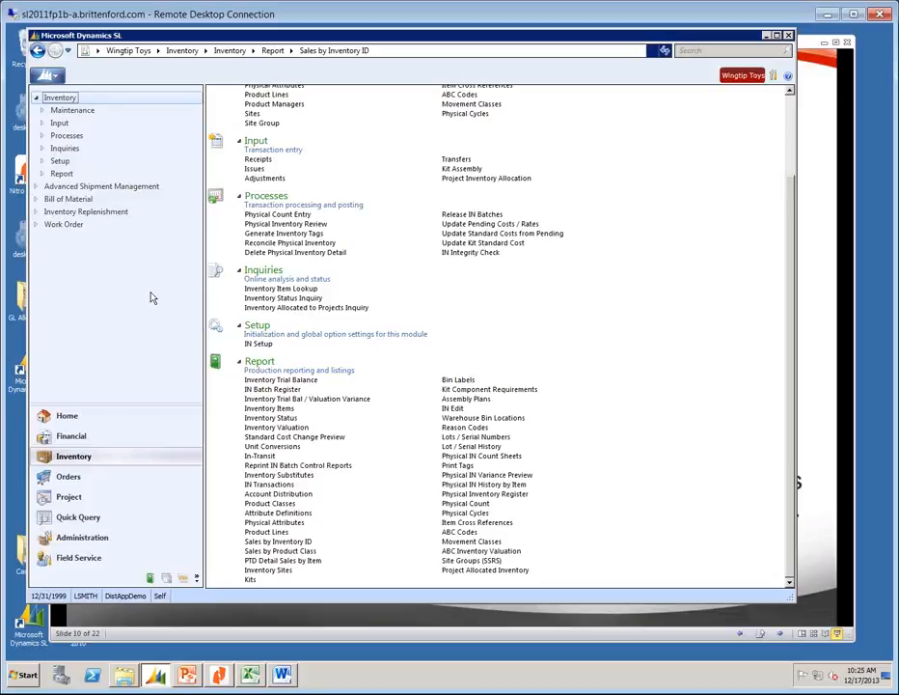
Go to the Project module and open the Time Card Report (TM.010.00).
click(72, 497)
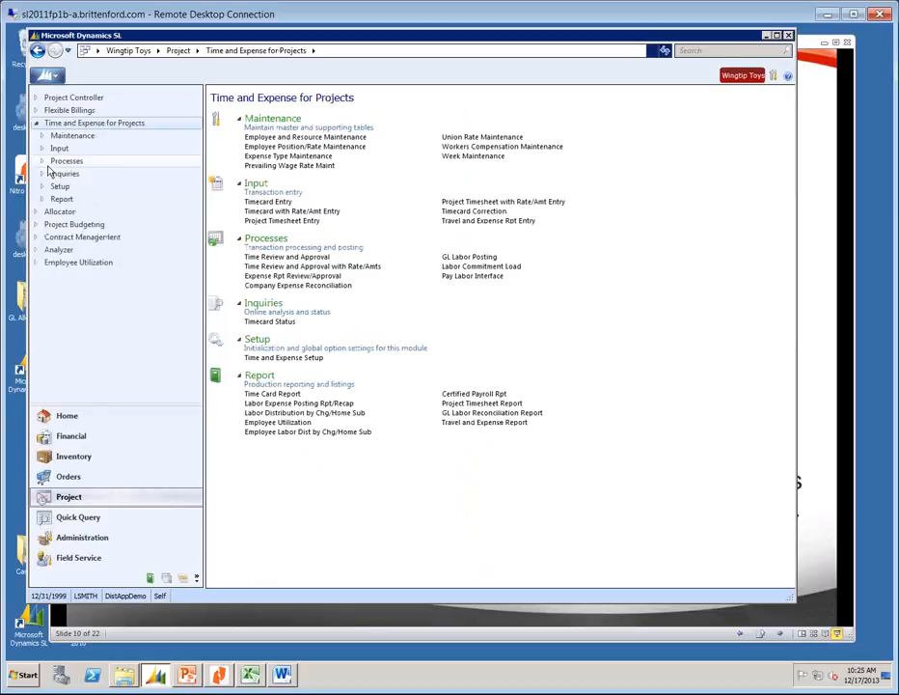
click(273, 394)
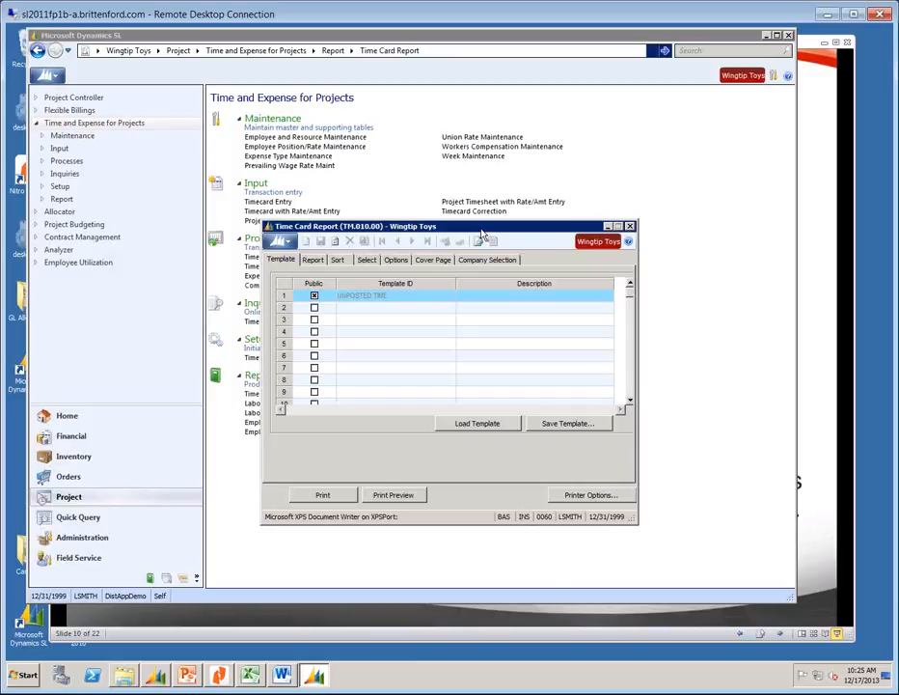
Load the UNPOSTED TIME template into the Time Card Report.
click(369, 295)
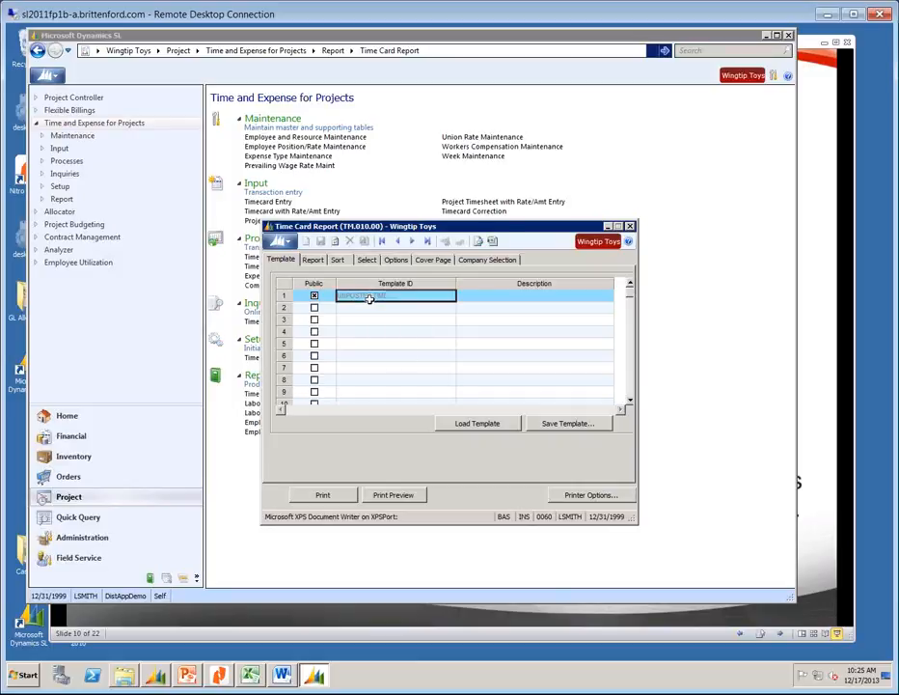
click(473, 423)
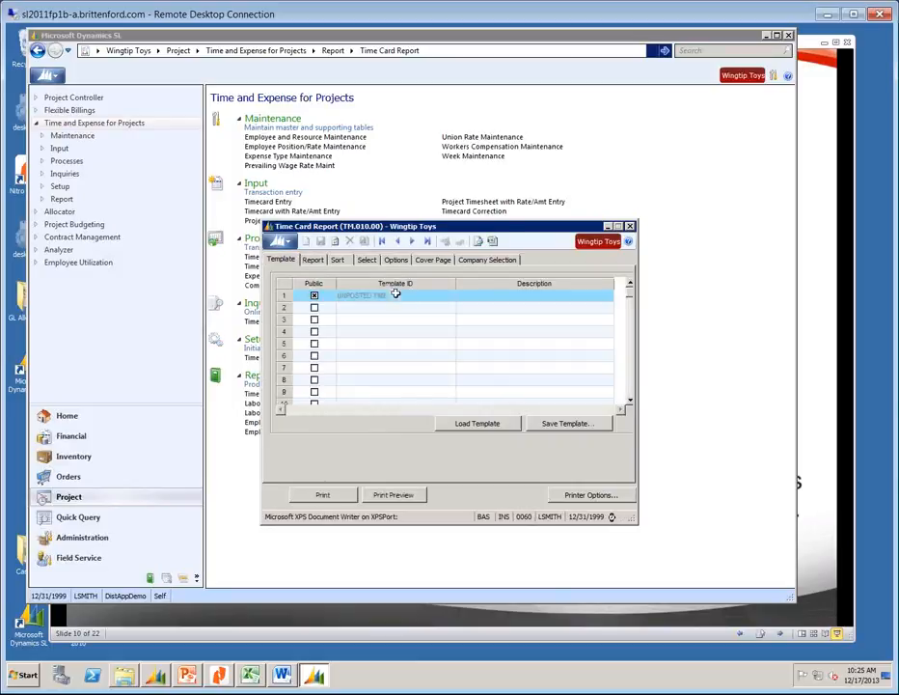
click(366, 261)
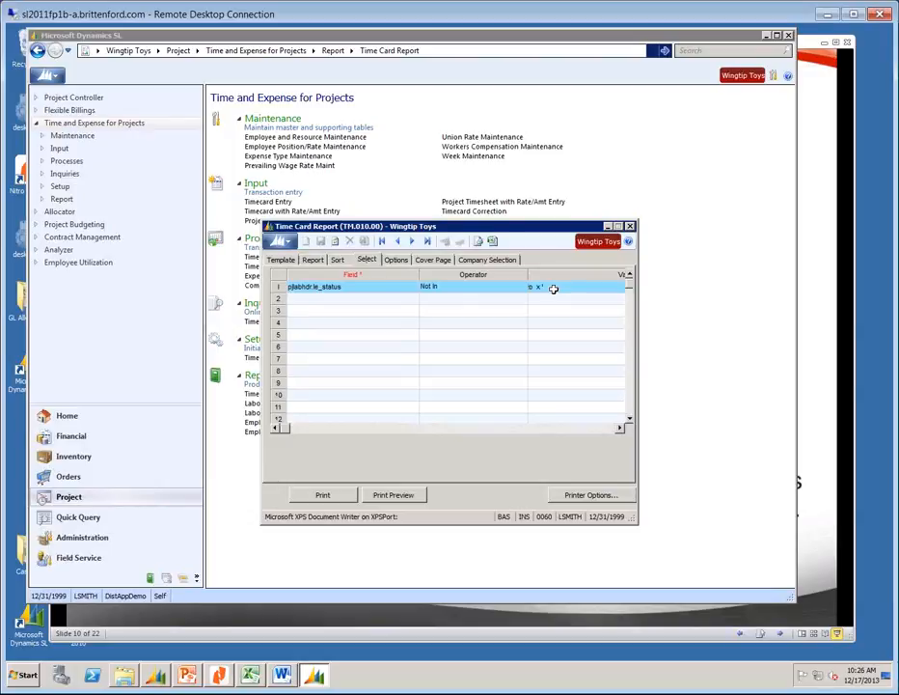
Print-preview the report from the Report tab, accepting the template's sort criteria.
click(314, 261)
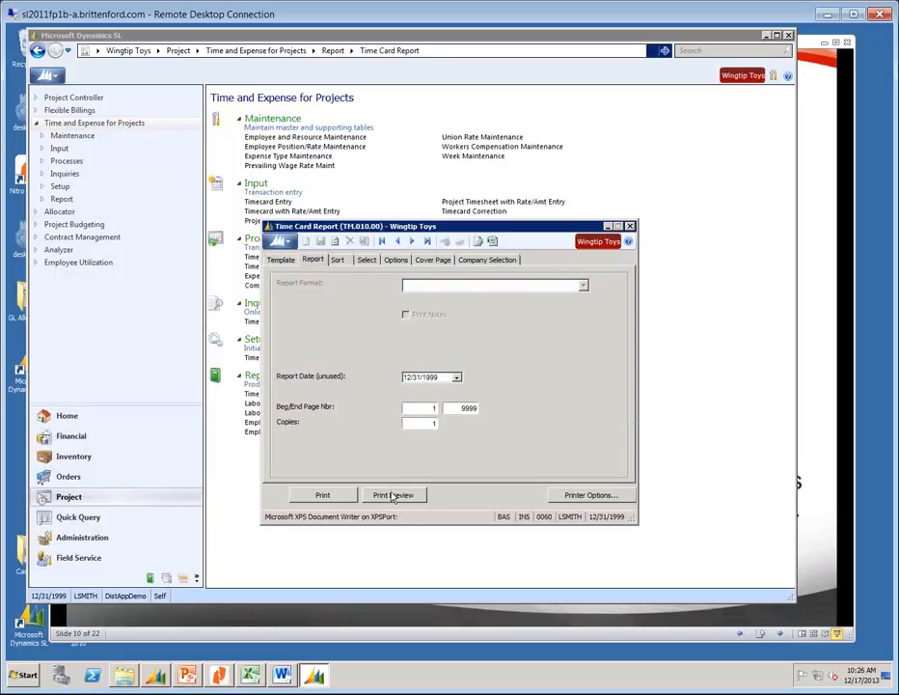
click(393, 494)
click(478, 380)
Preview the Time Card Report, page through several employees' time cards, then close the viewer and report screen.
click(409, 490)
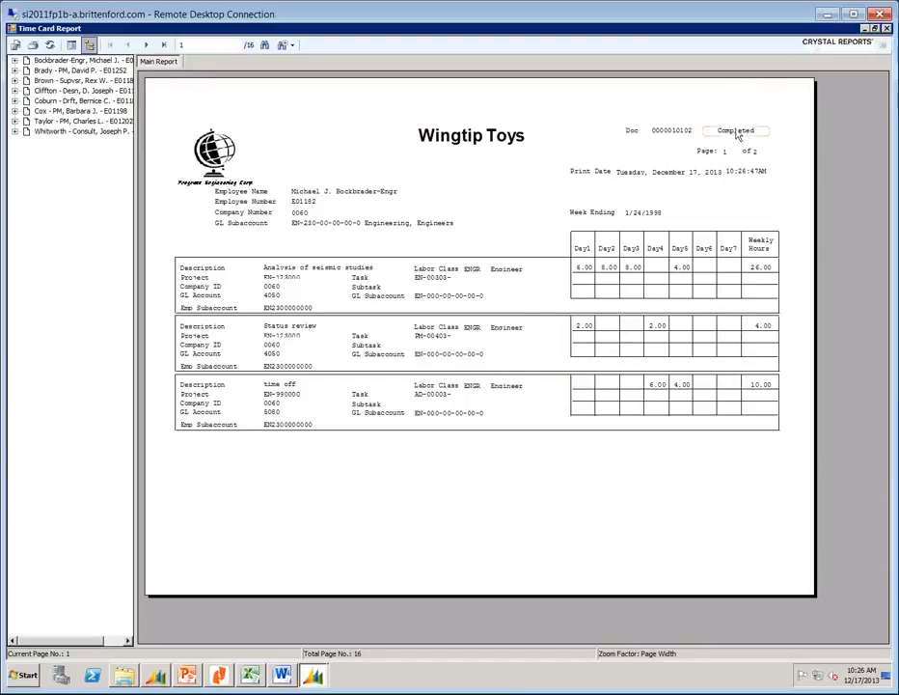
click(145, 45)
click(146, 46)
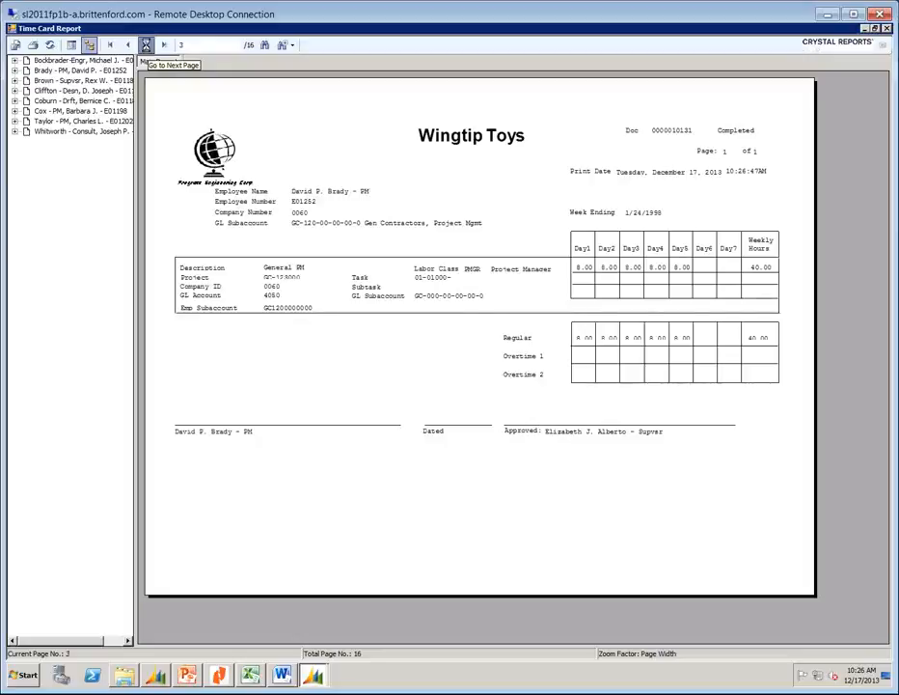
click(146, 46)
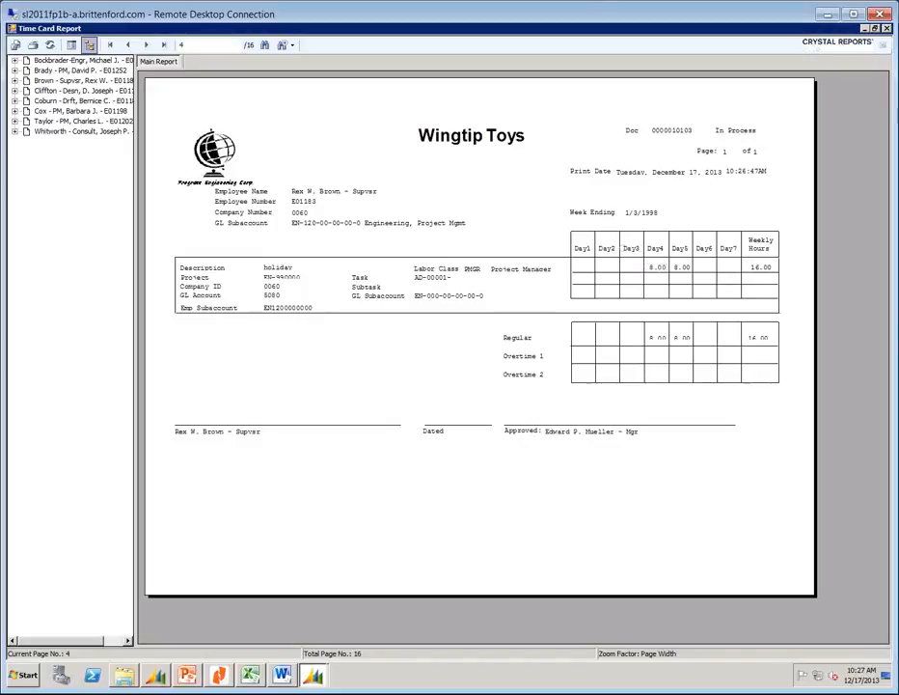
click(735, 134)
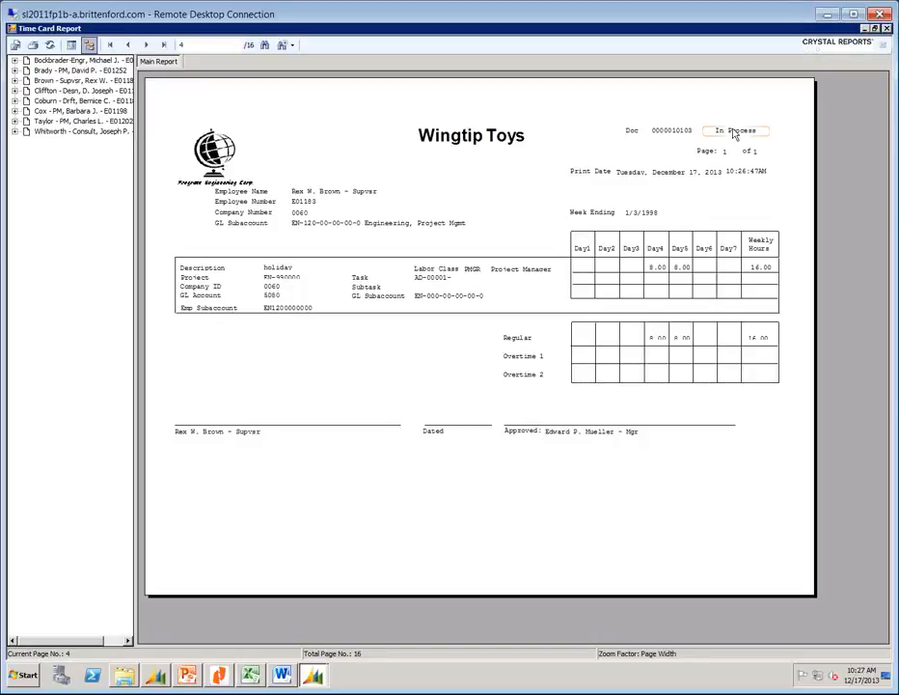
click(884, 29)
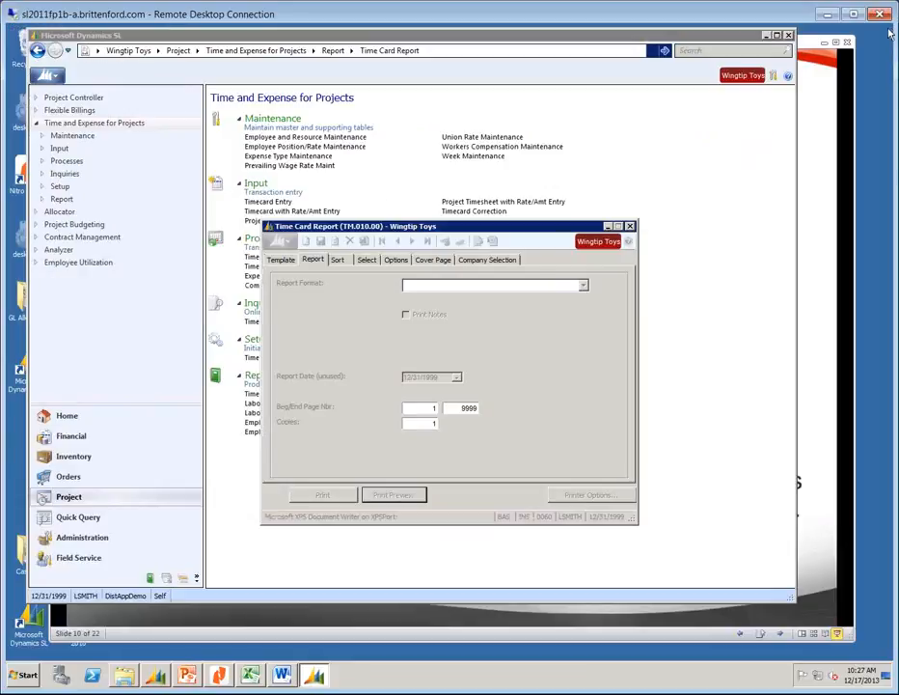
click(630, 226)
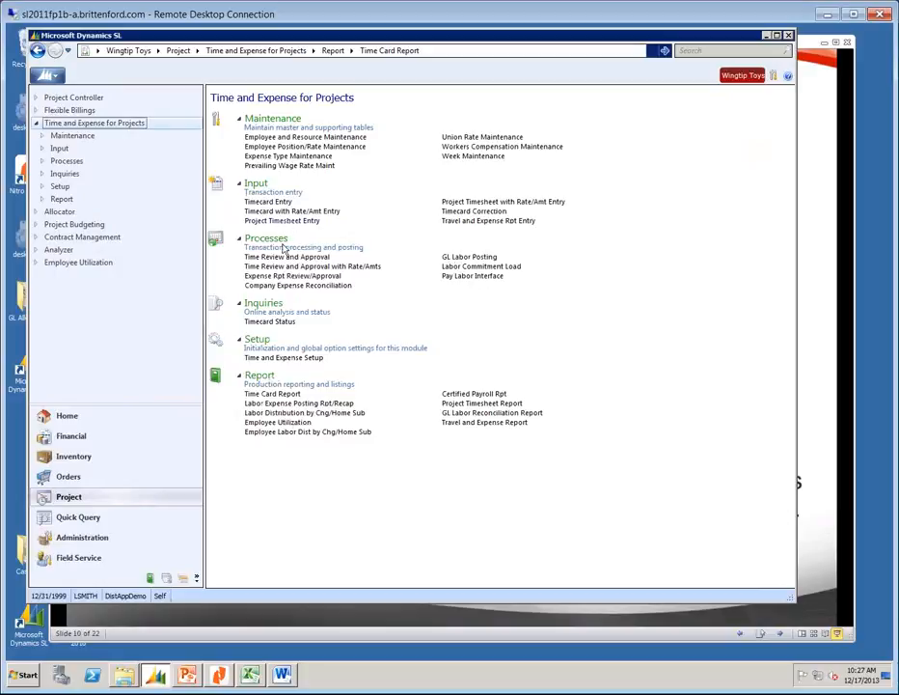
click(265, 322)
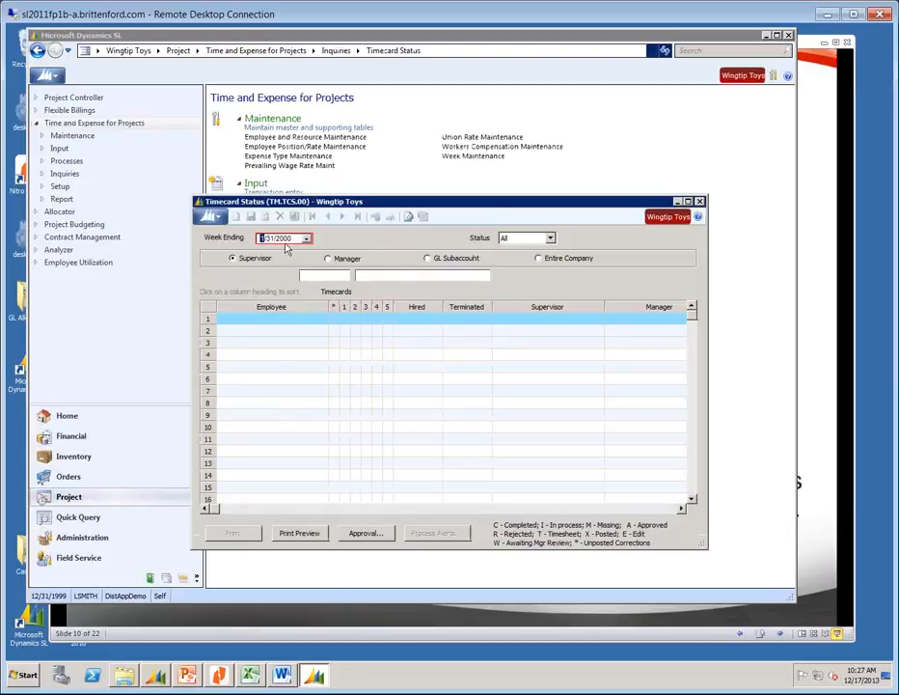
text(2)
key(Tab)
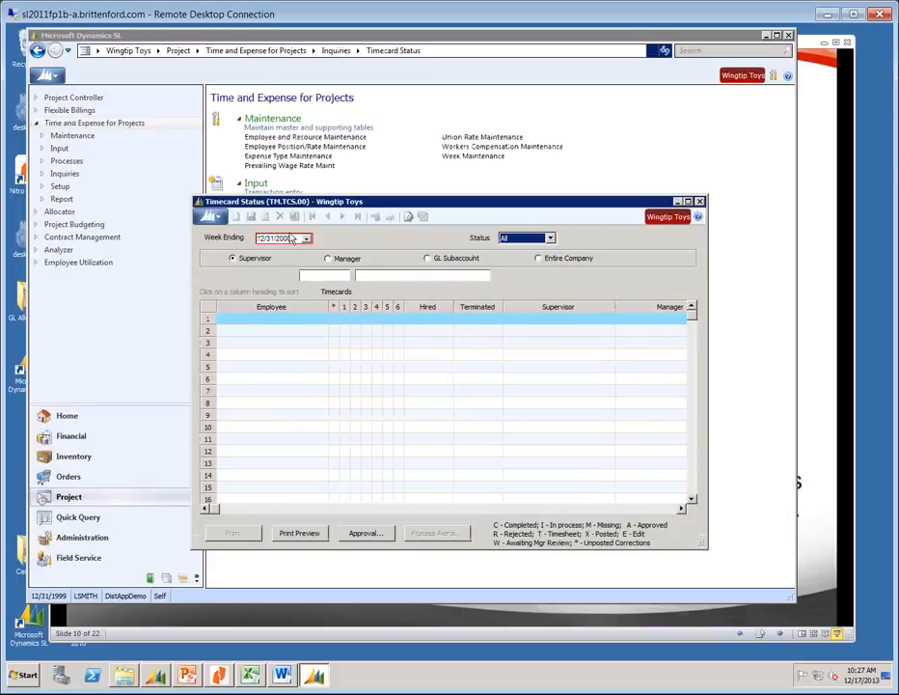
click(279, 241)
click(280, 240)
text(1999)
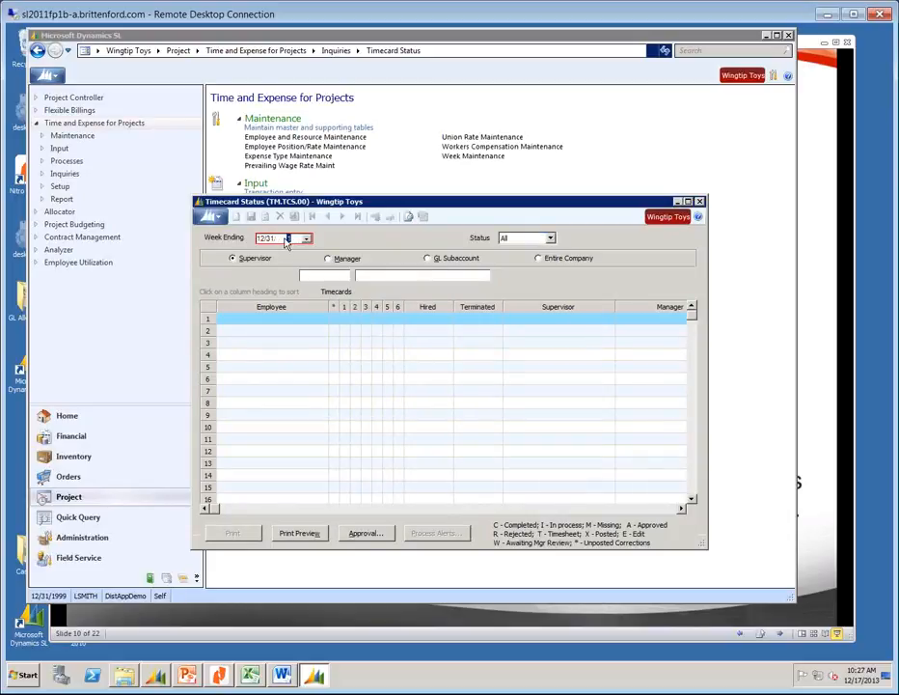
click(538, 258)
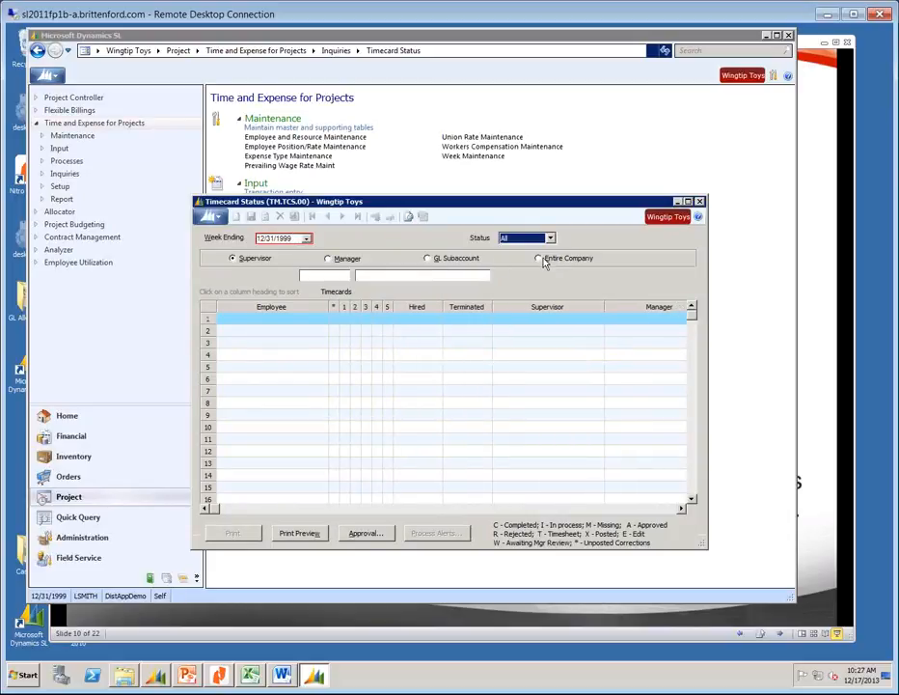
click(355, 318)
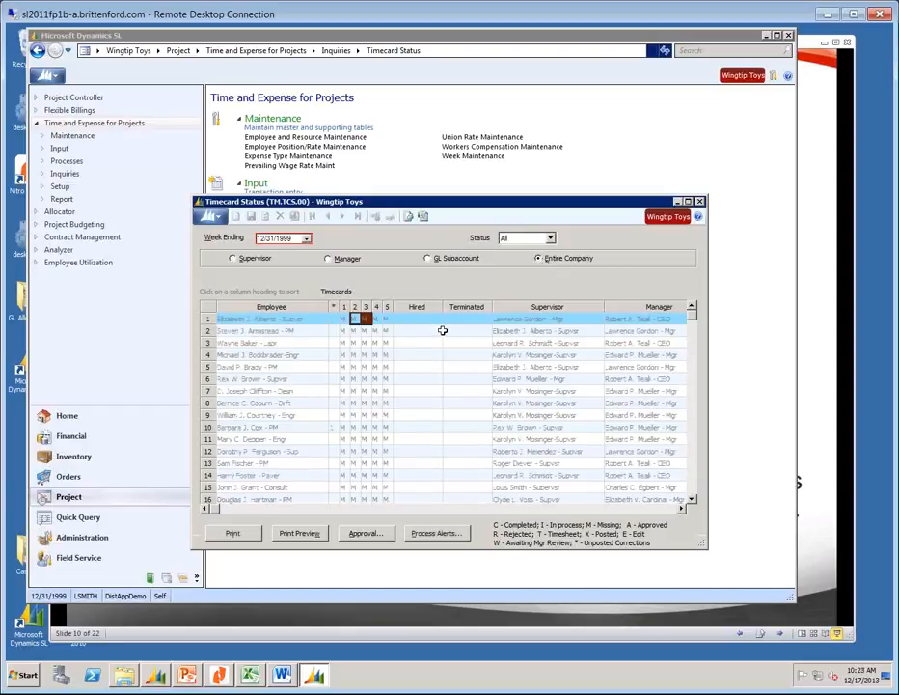
key(Page_Down)
key(Page_Up)
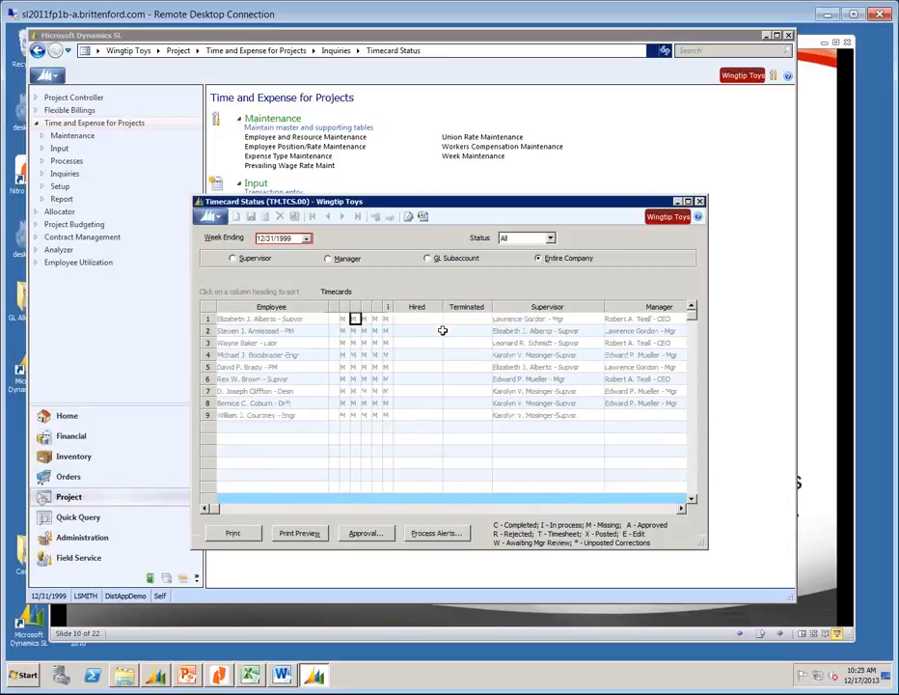
click(333, 318)
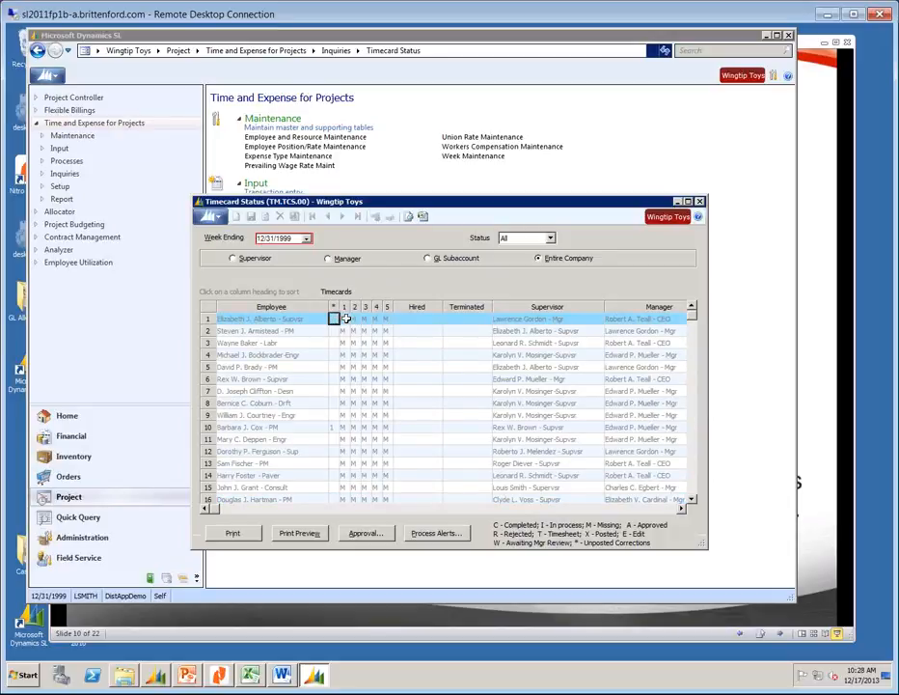
click(345, 318)
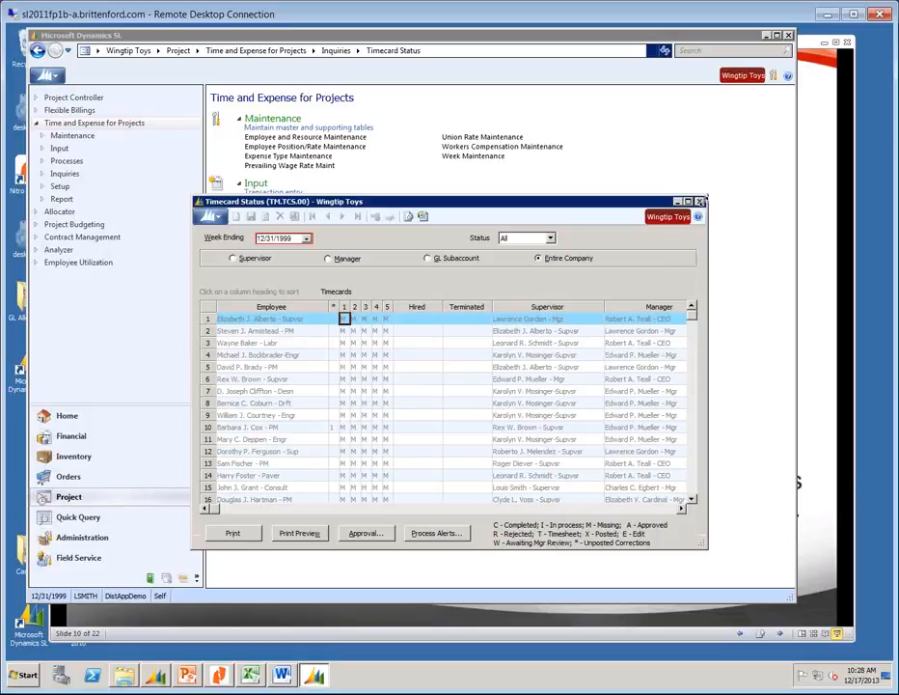
click(700, 201)
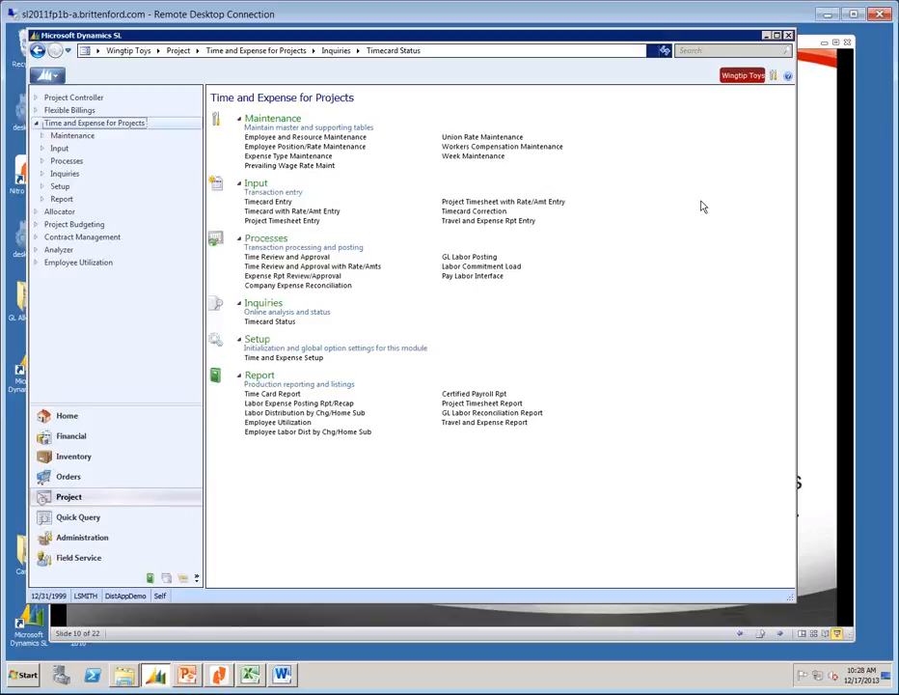
click(314, 416)
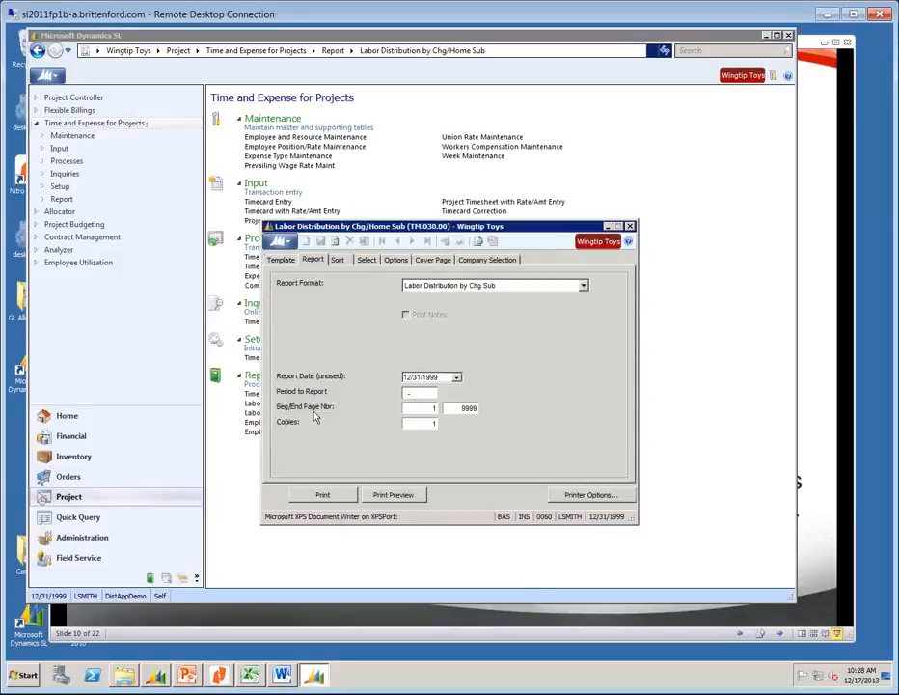
click(409, 393)
text(121999)
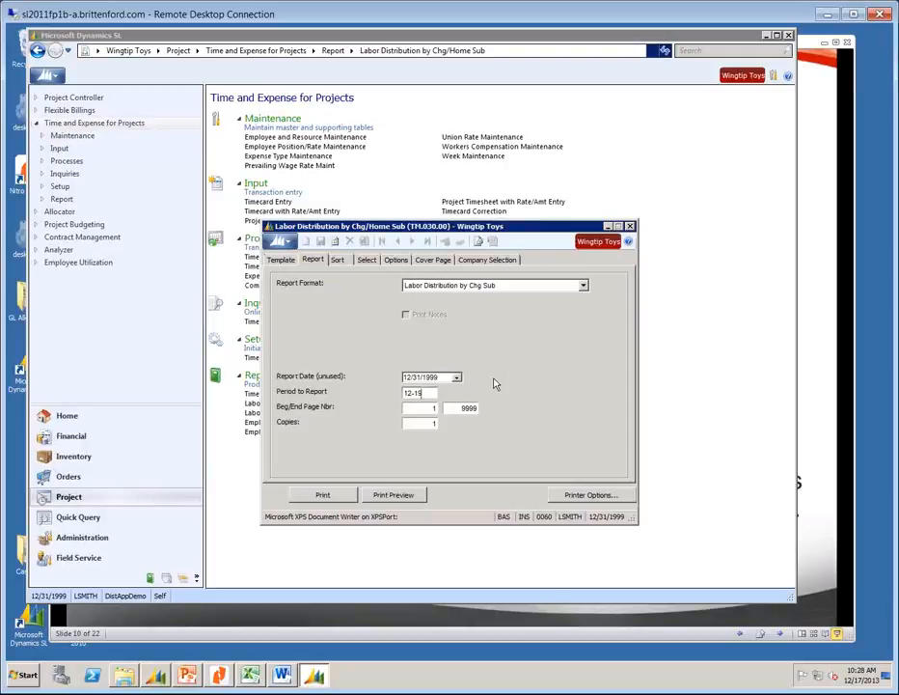
key(Tab)
click(392, 494)
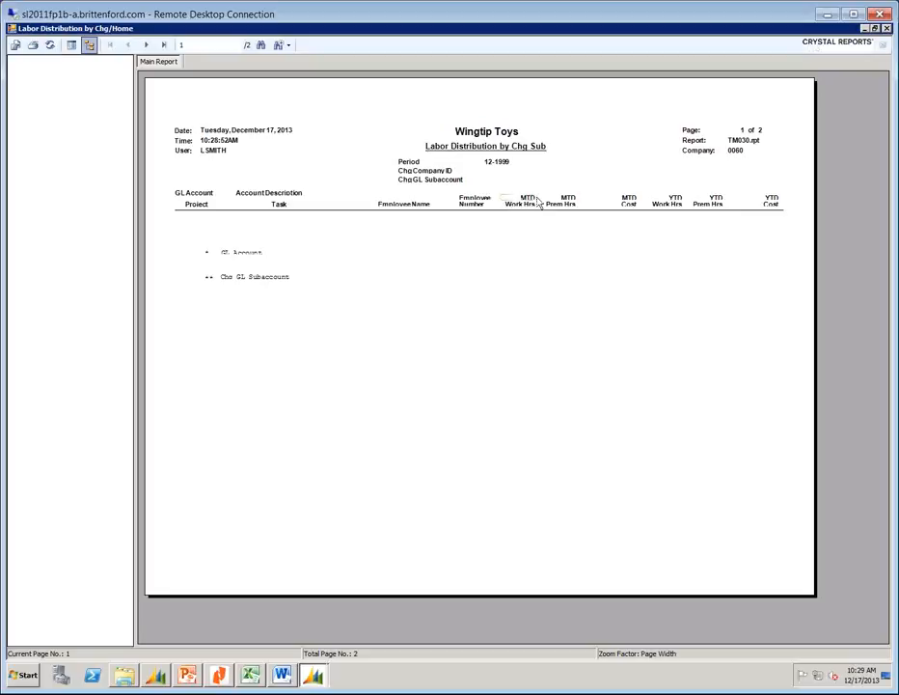
click(889, 29)
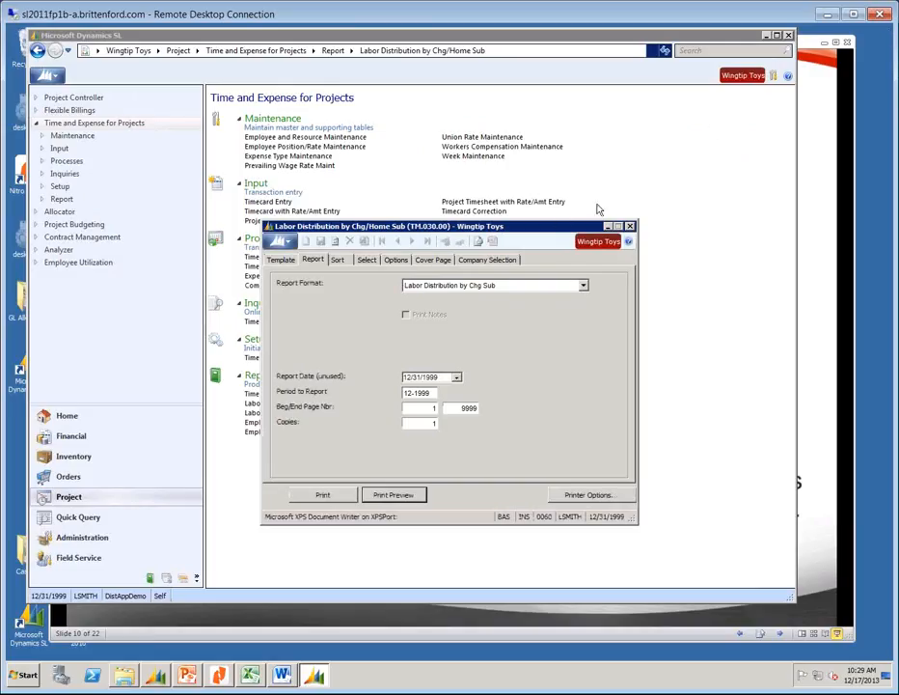
click(630, 229)
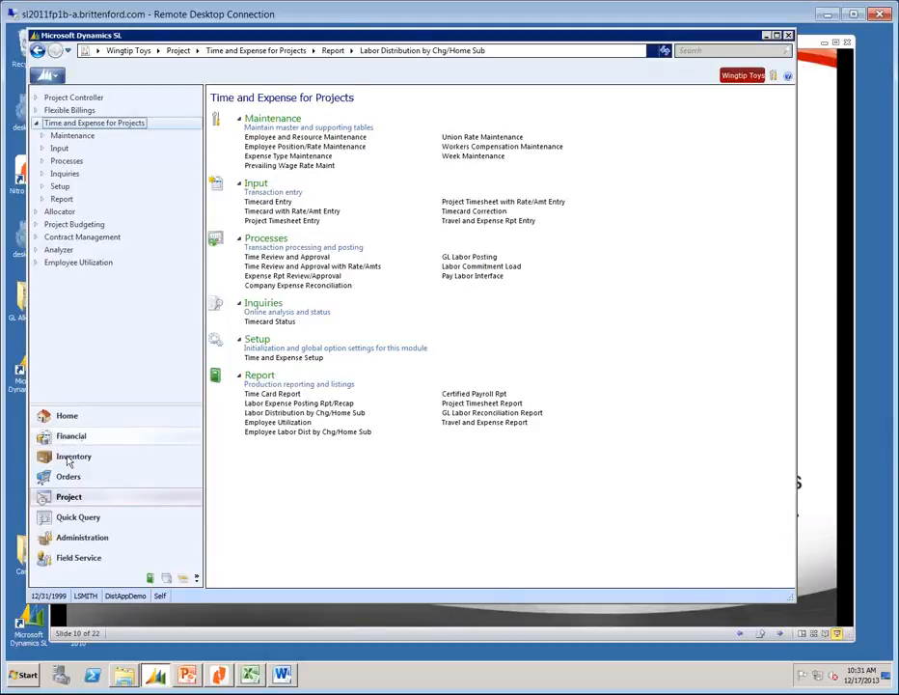
Run Financial Transaction Transfer from All modules for 01-1998, then close the window.
click(64, 98)
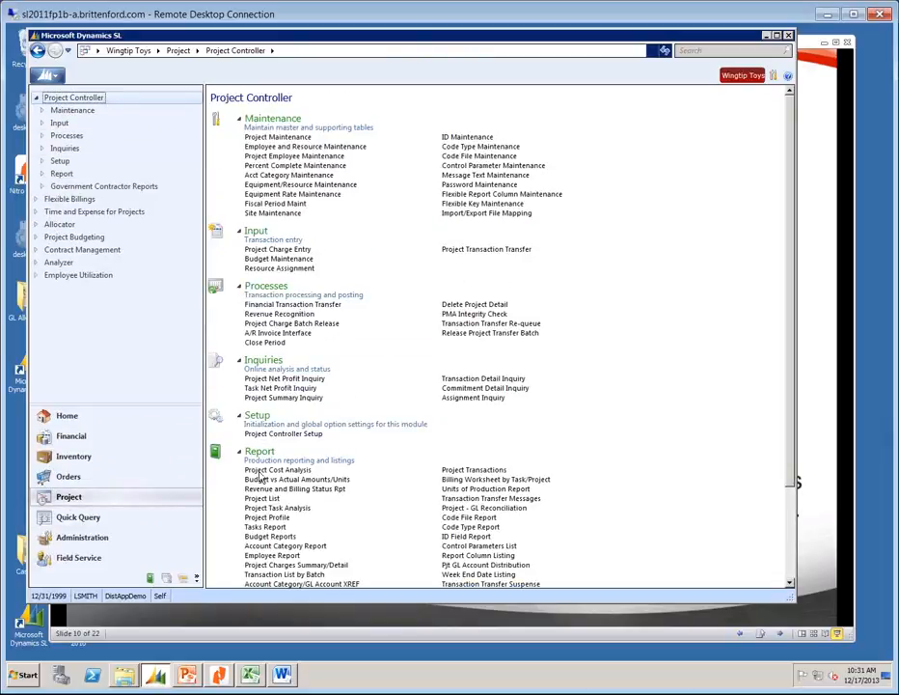
click(311, 305)
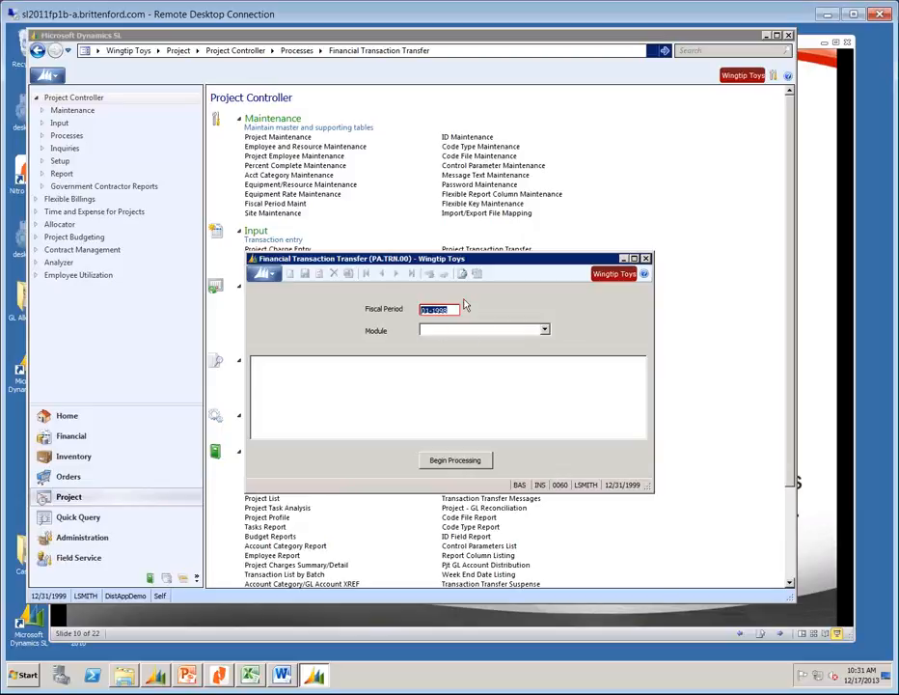
click(544, 330)
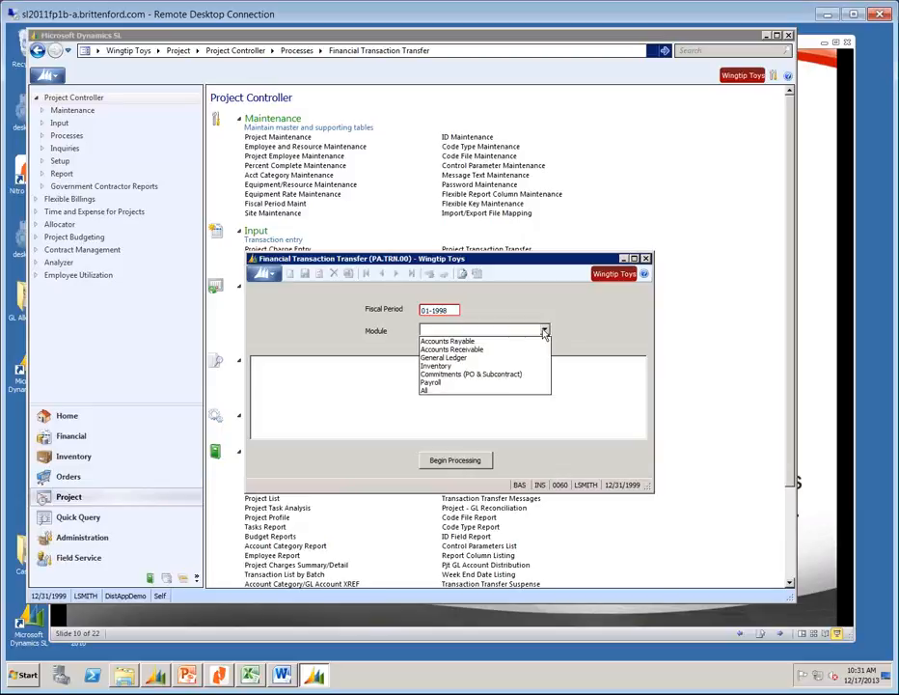
click(428, 390)
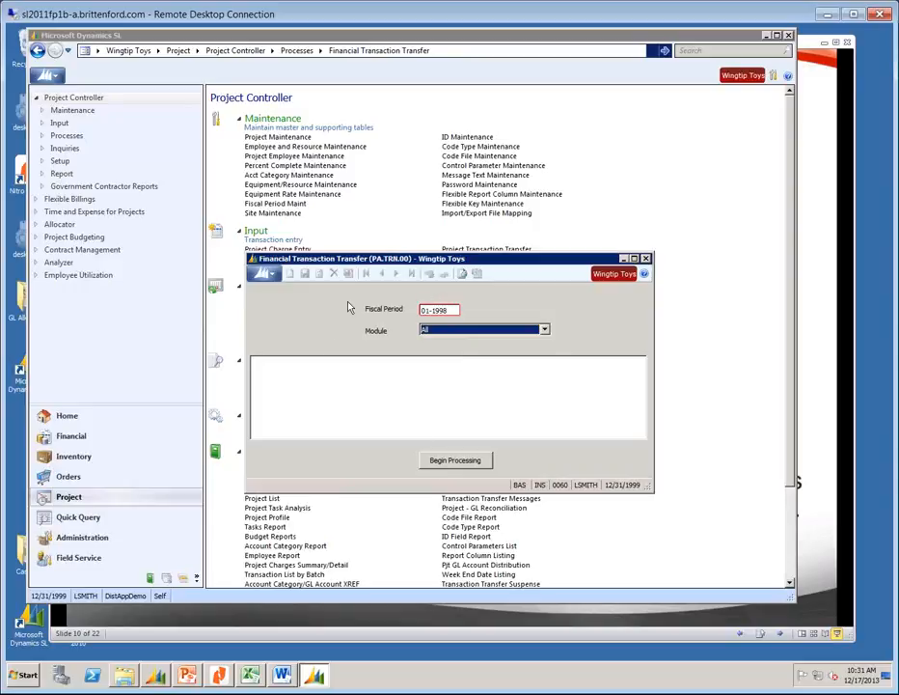
click(453, 463)
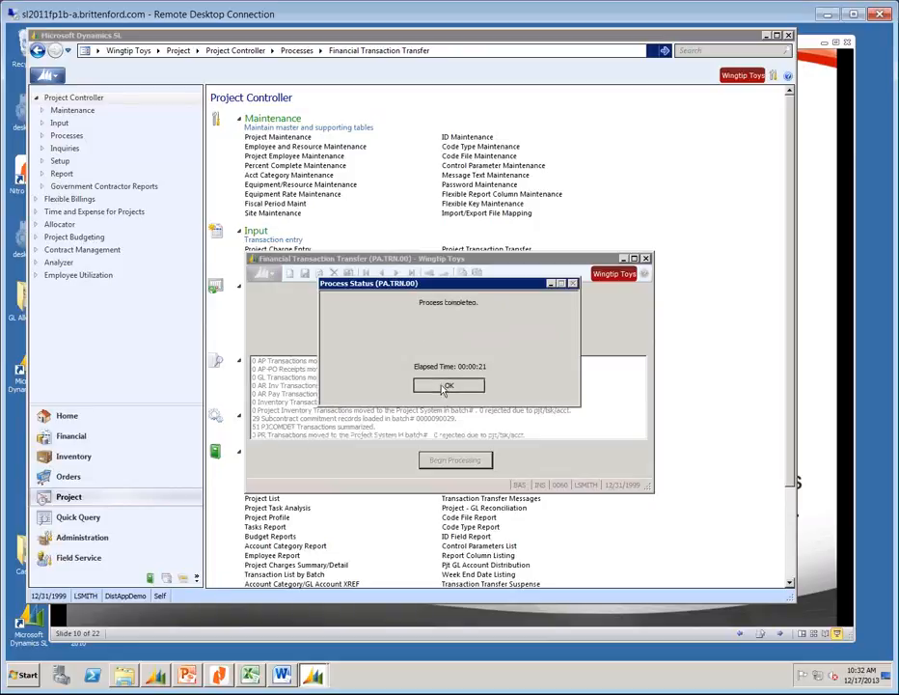
key(Return)
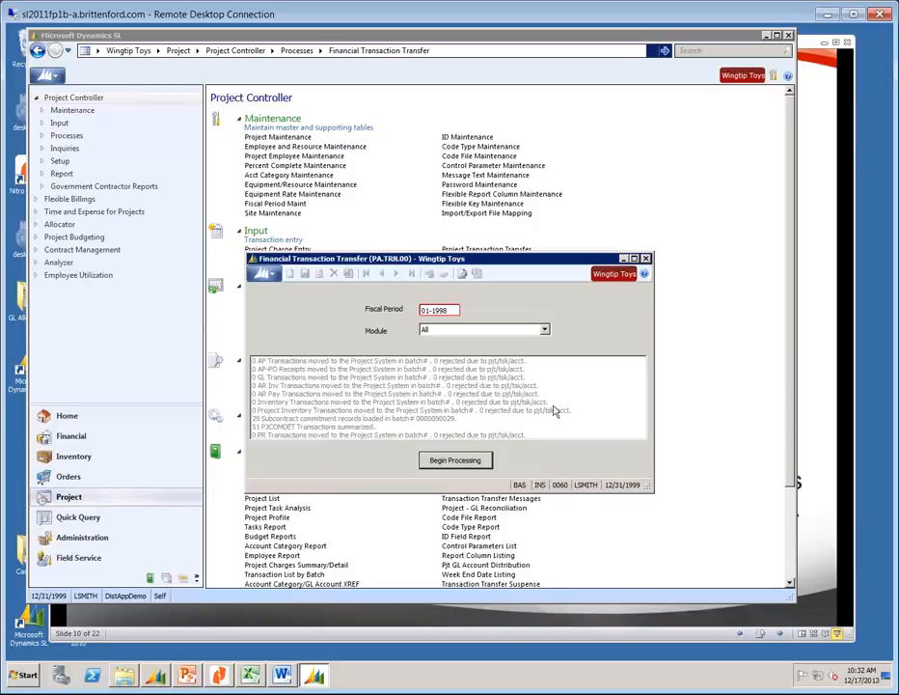
click(646, 258)
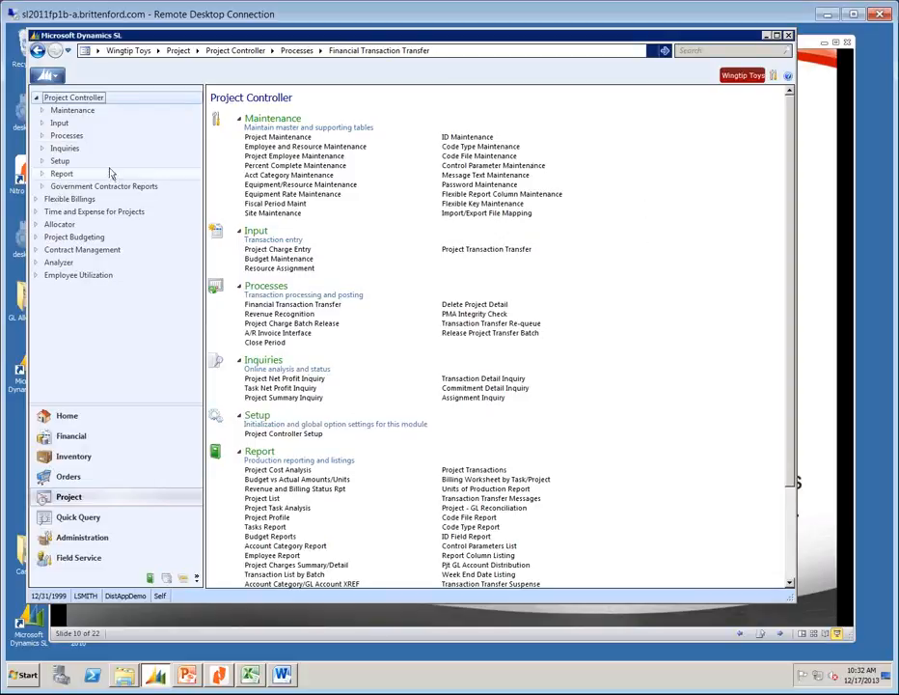
Open the Allocator's Allocation Processor, then return to Project Controller.
click(60, 224)
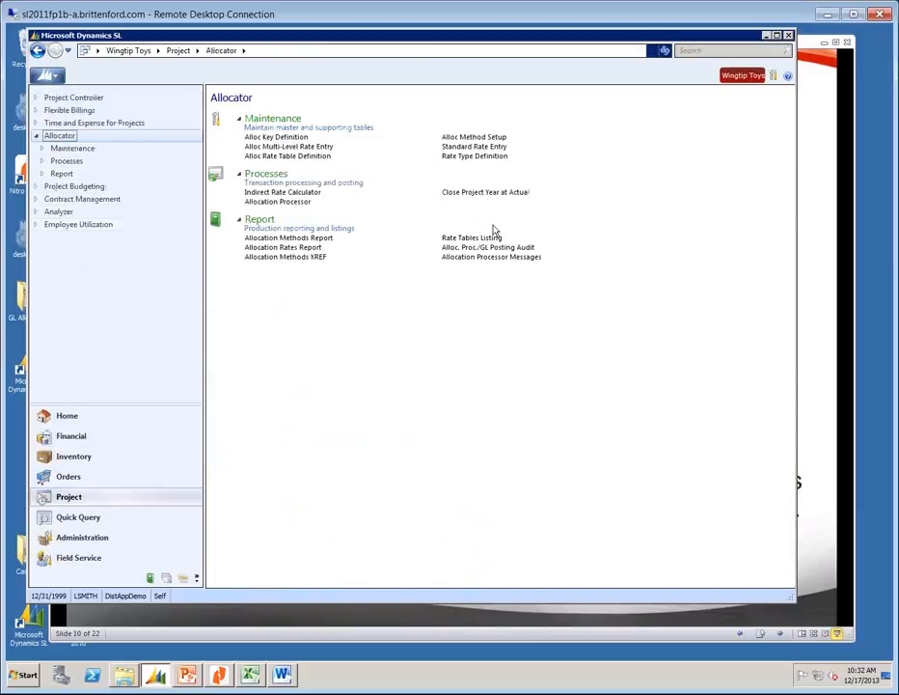
click(270, 201)
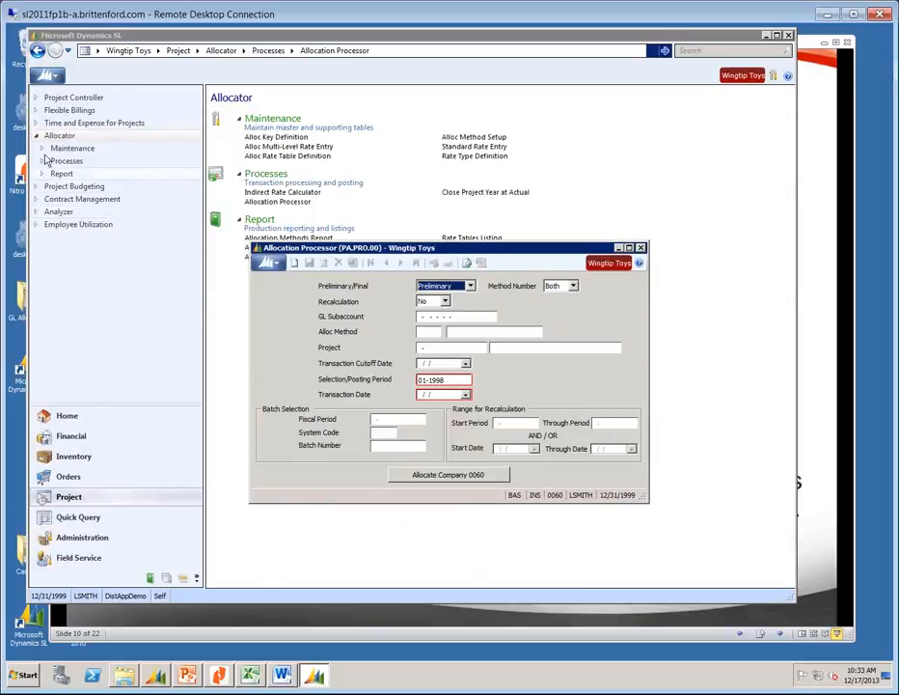
click(68, 98)
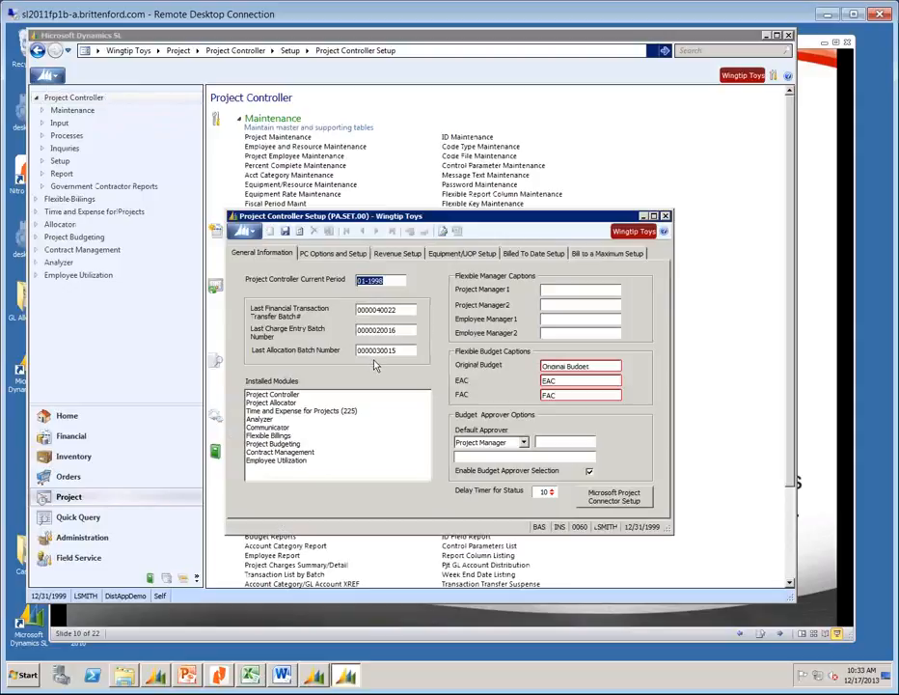
Close Project Controller Setup, select the 01-1998 period, and close the Allocation Processor unallocated.
click(318, 253)
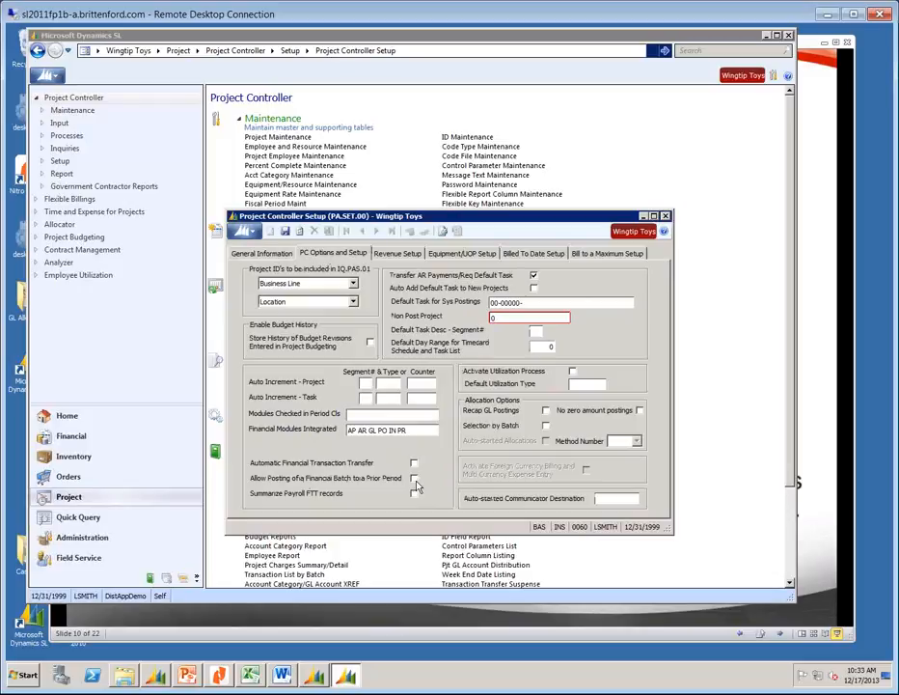
click(665, 216)
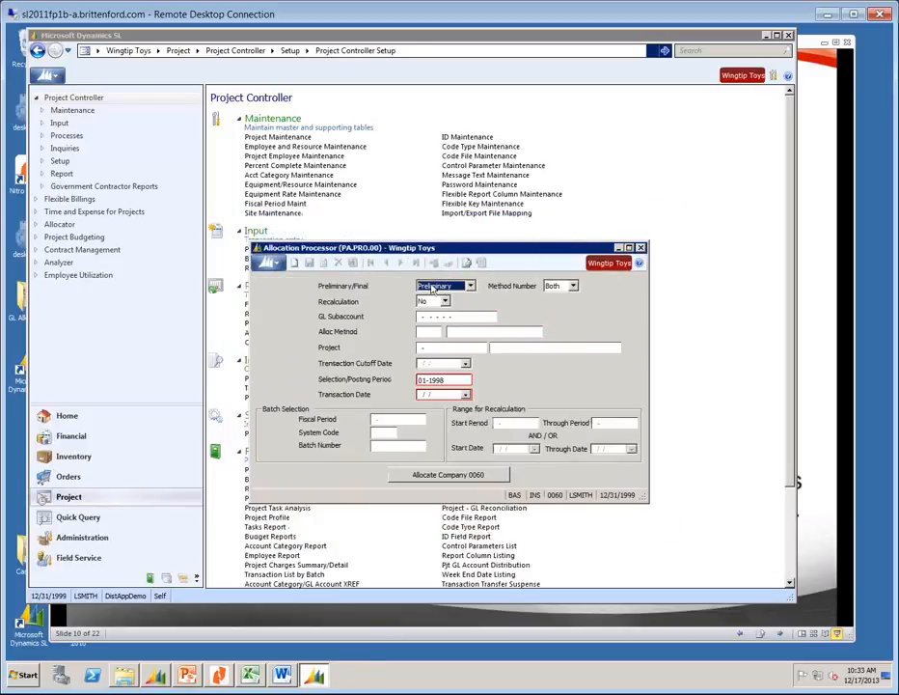
click(448, 379)
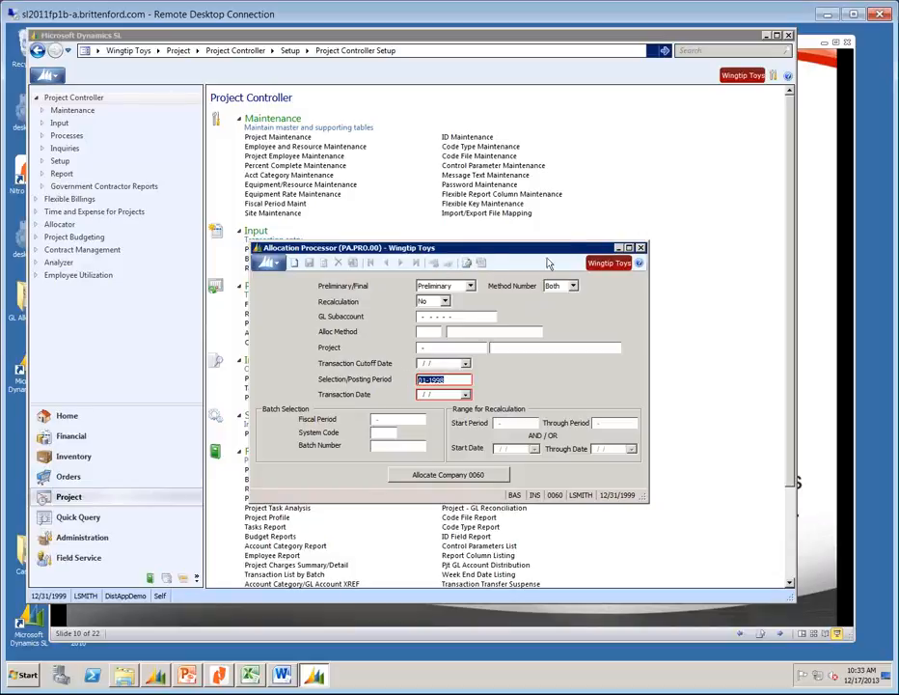
click(641, 248)
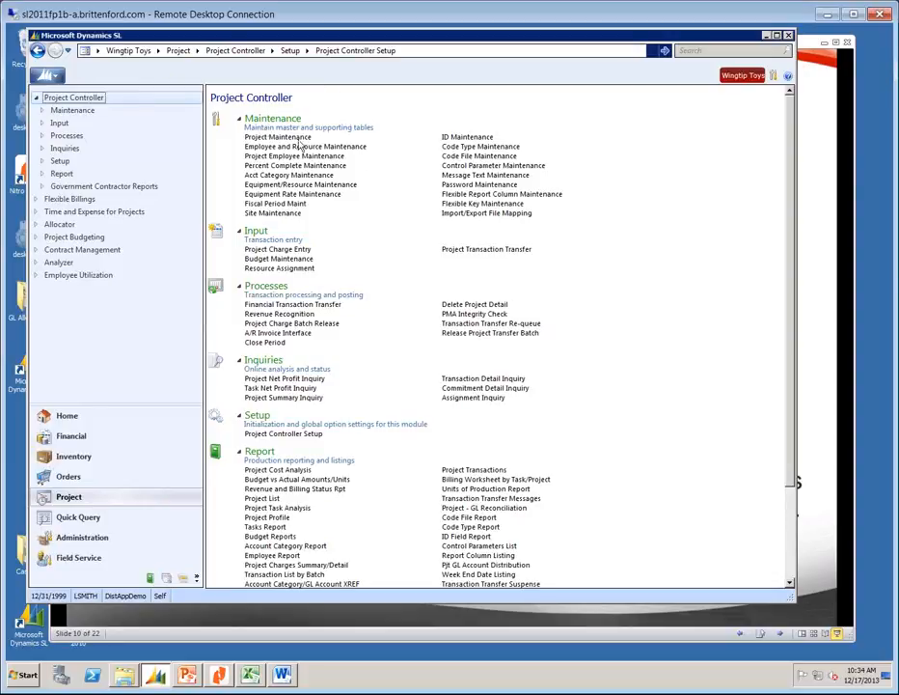
In Flexible Billings, open Billings Transaction Load (BLBTL.00) and close it without processing.
click(67, 200)
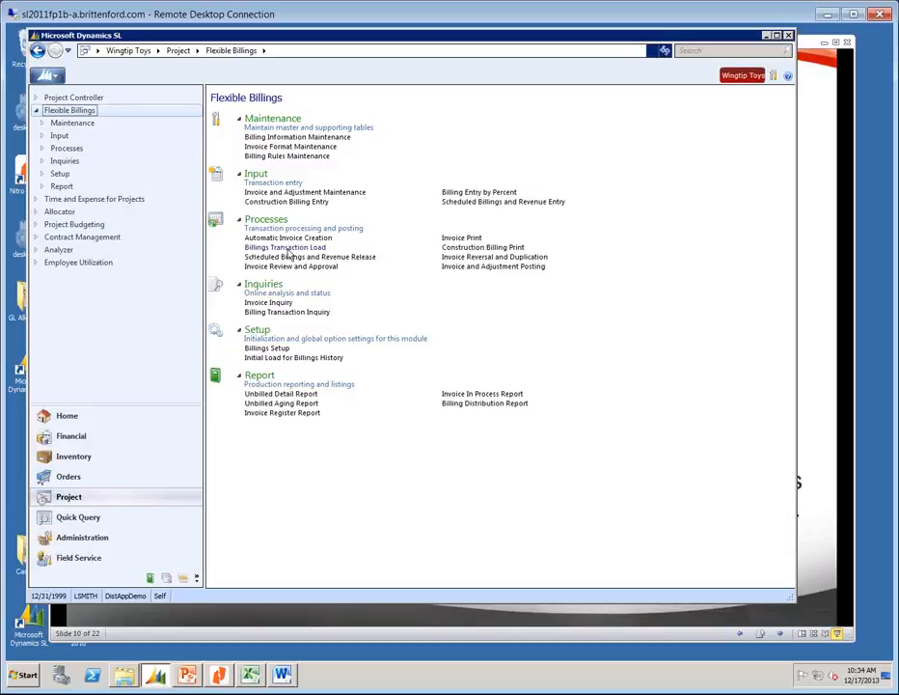
click(286, 248)
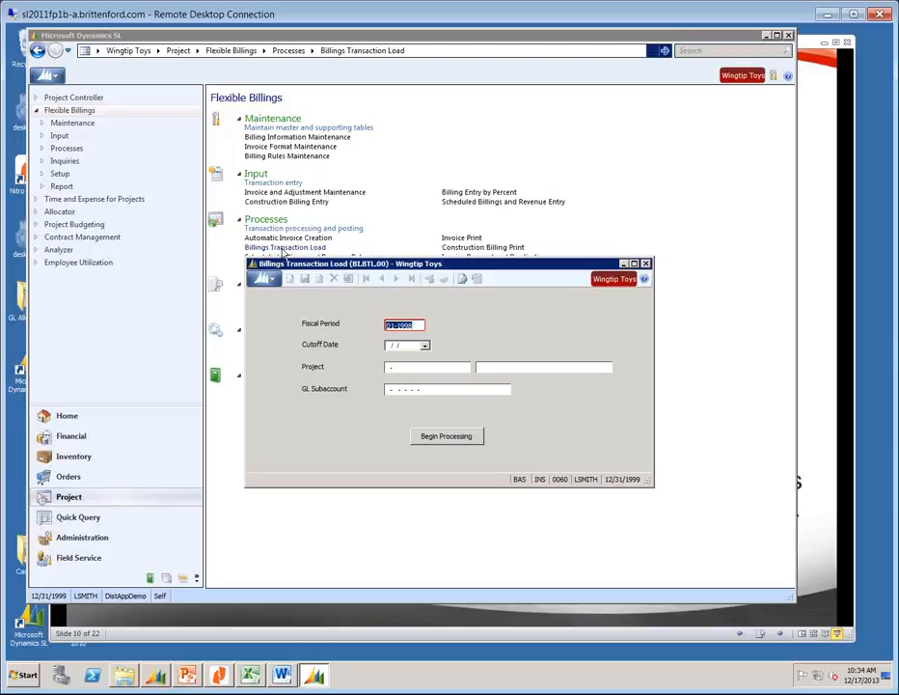
click(645, 264)
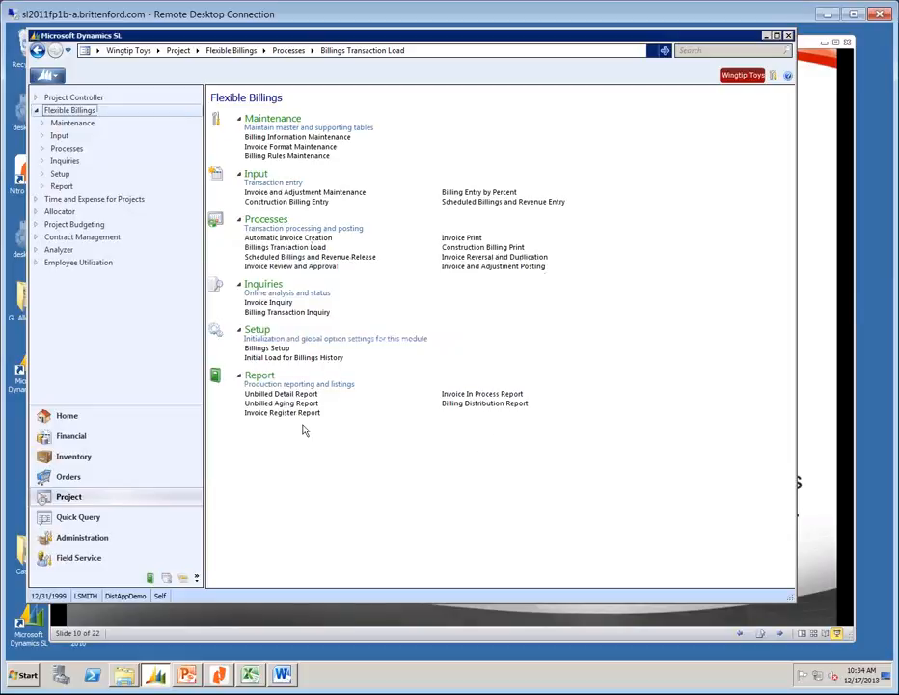
click(274, 395)
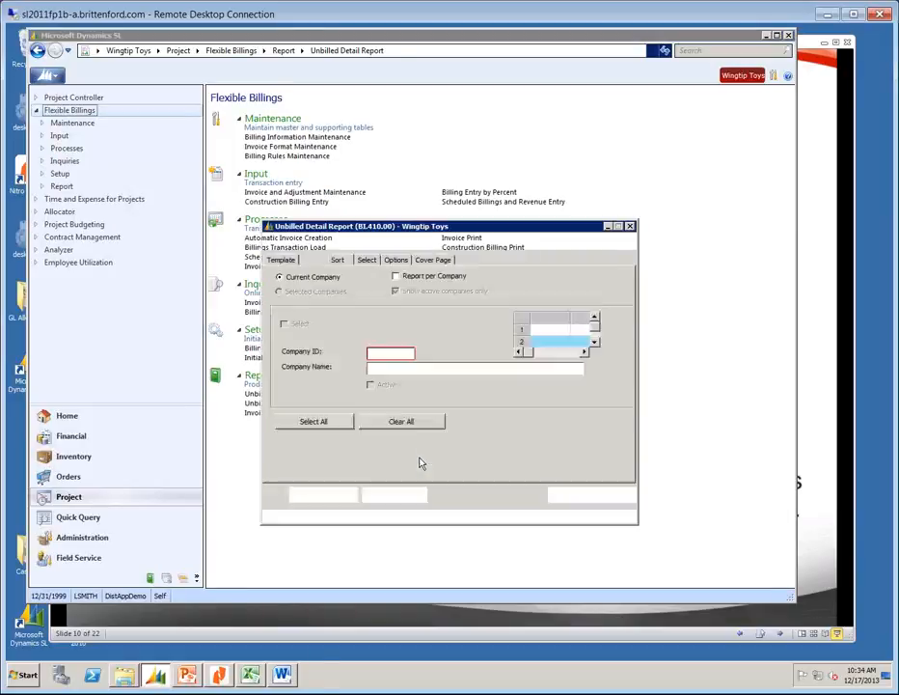
click(397, 494)
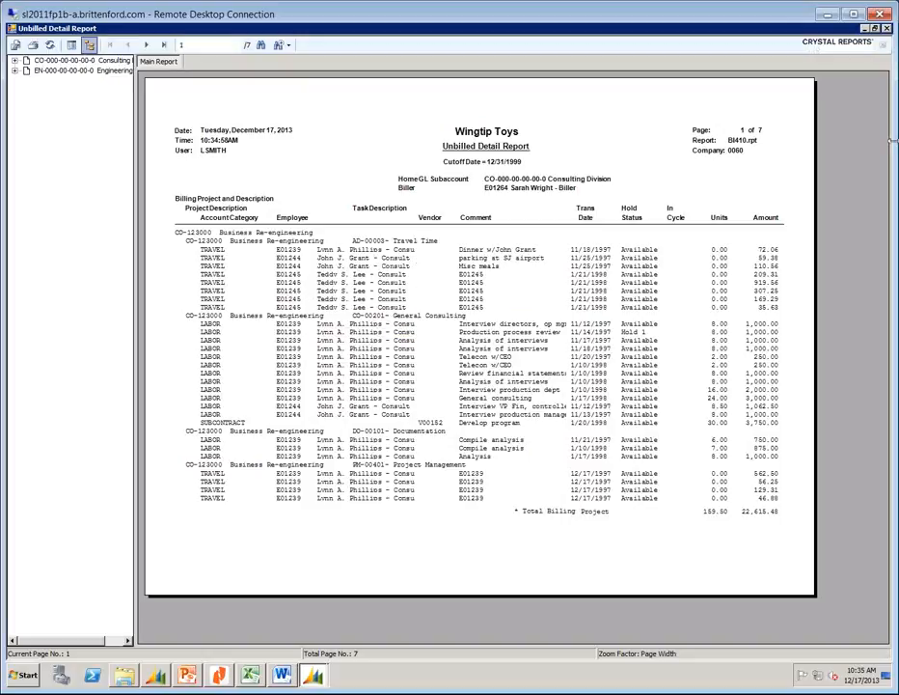
click(886, 28)
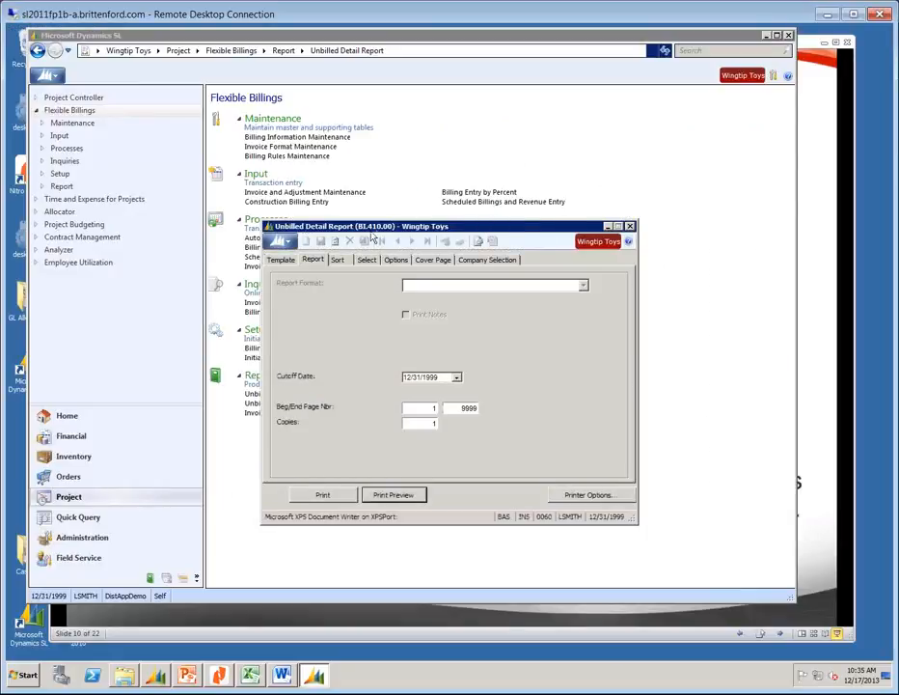
click(629, 226)
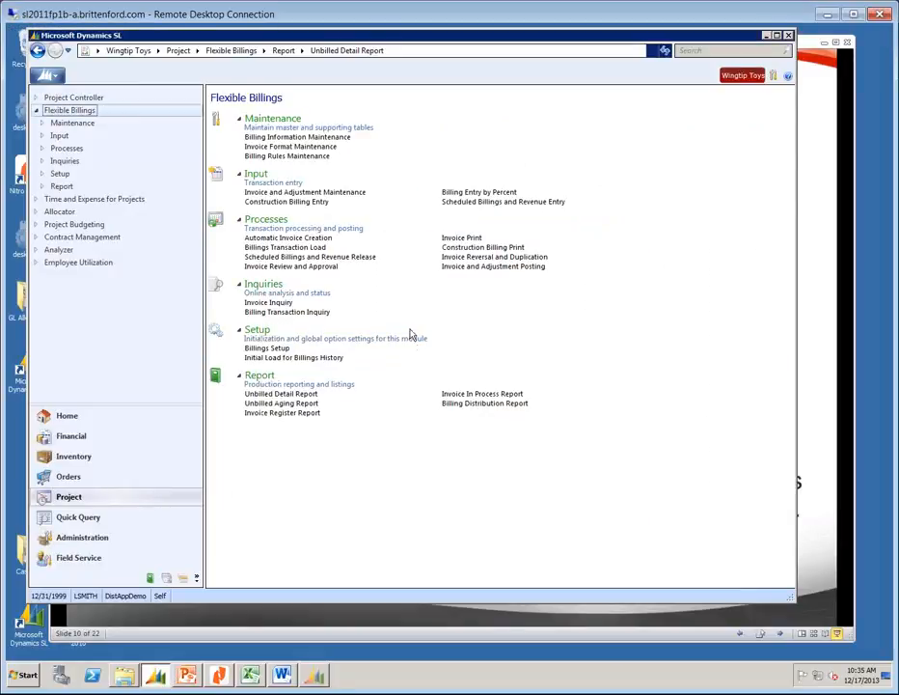
click(475, 396)
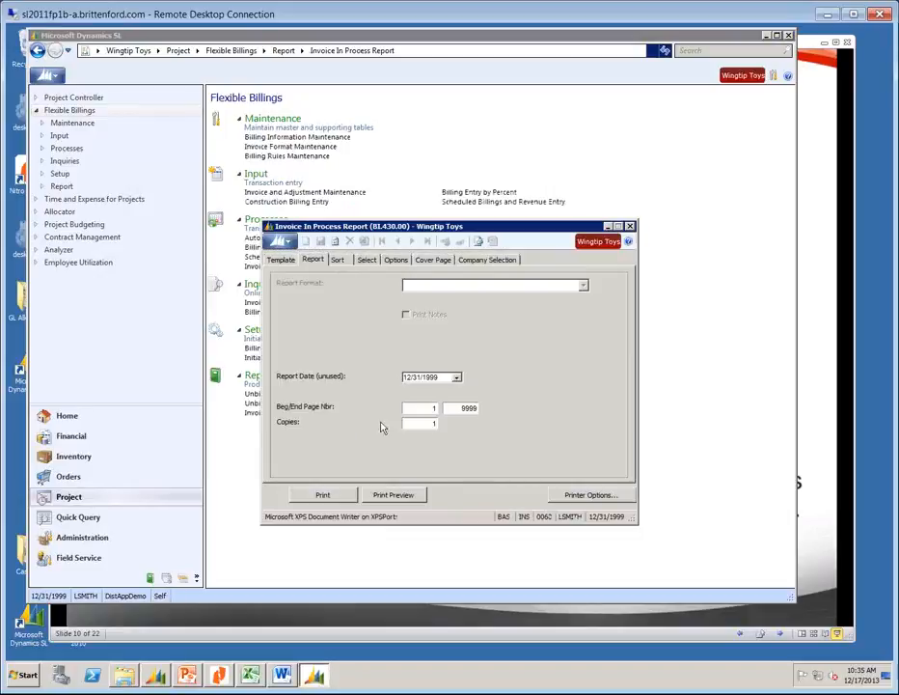
click(391, 492)
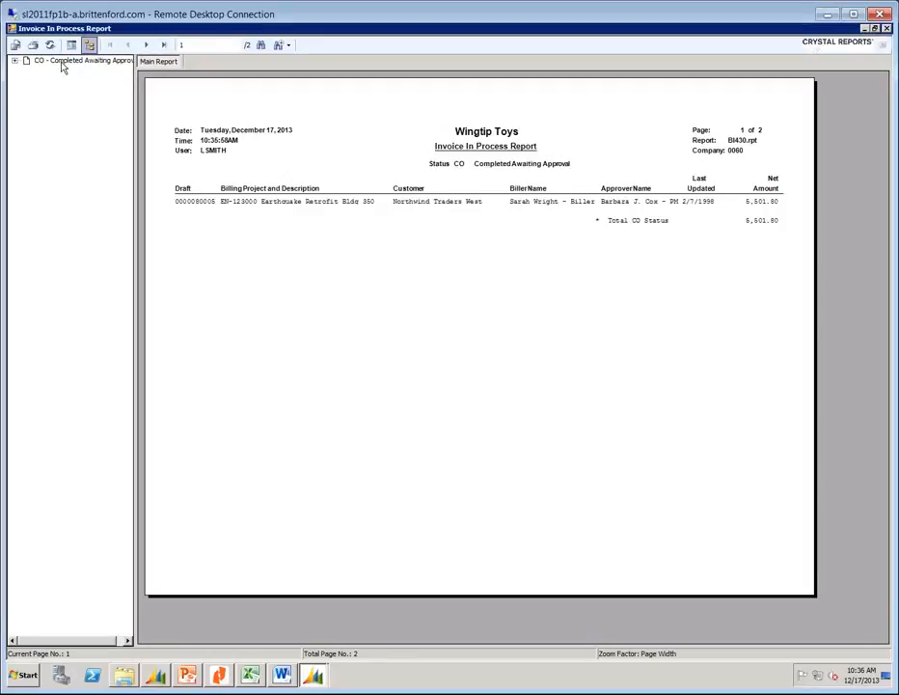
click(886, 29)
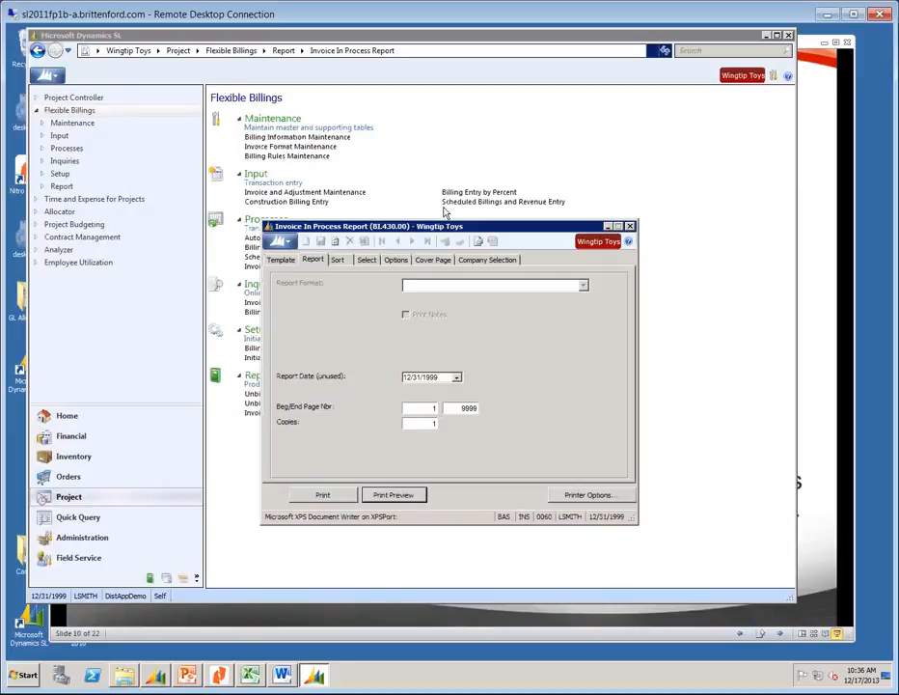
click(630, 228)
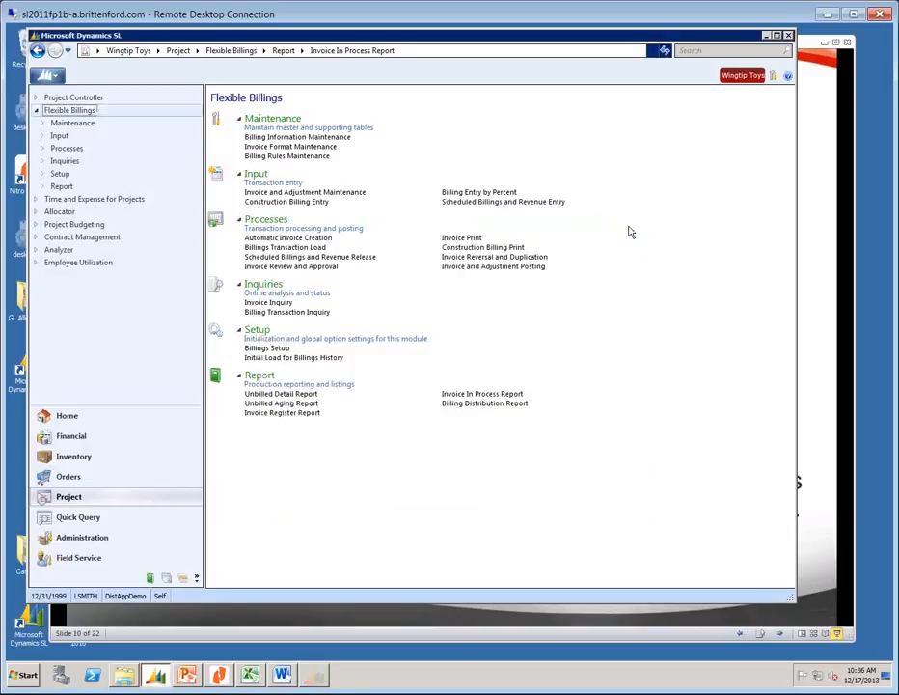
Open and close Invoice Reversal and Duplication, then open Invoice & Adjustment Posting (BLREG.00).
click(476, 256)
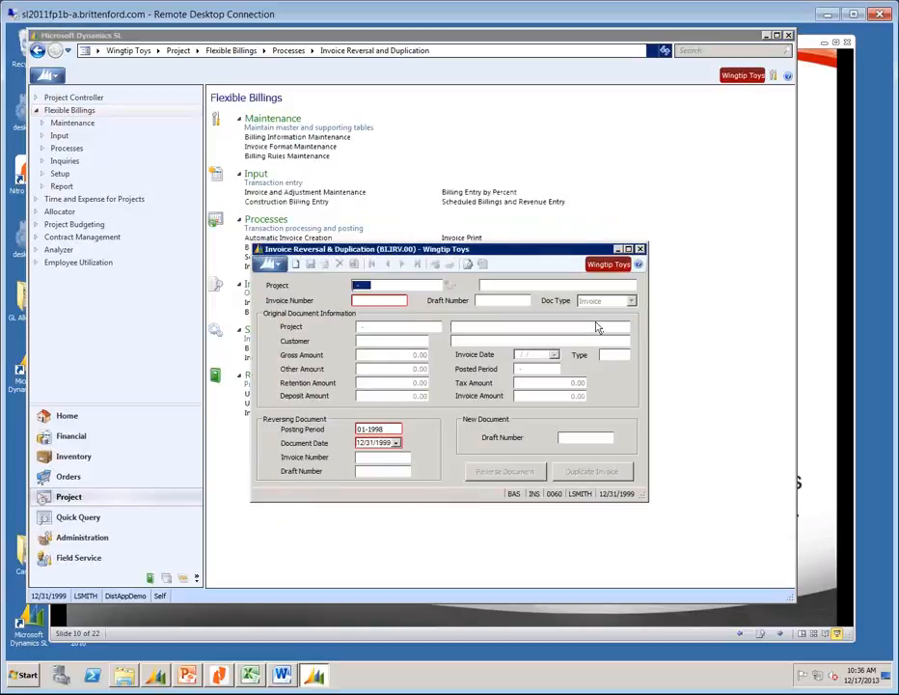
click(639, 248)
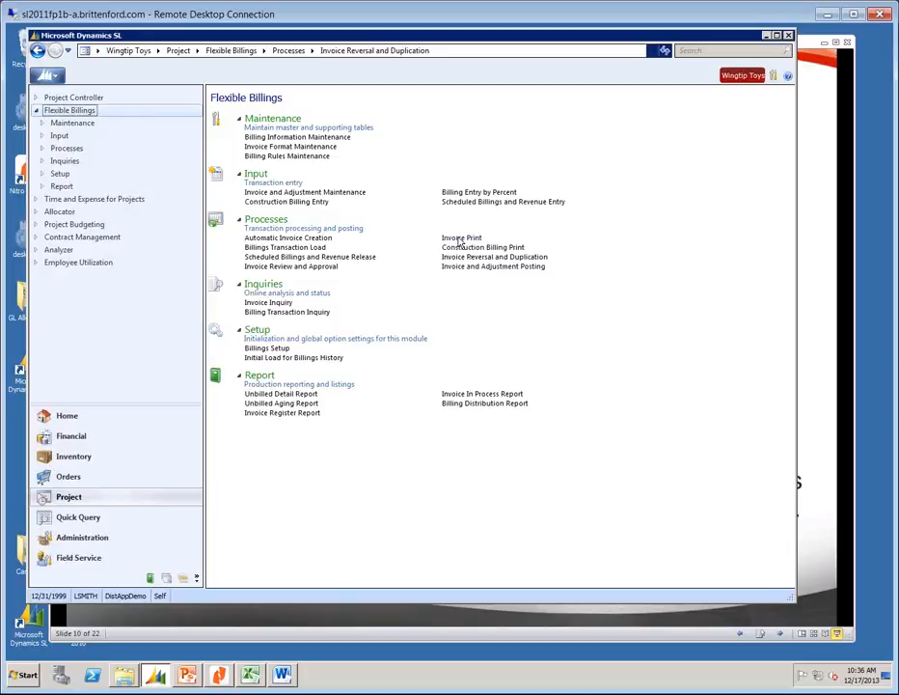
click(509, 268)
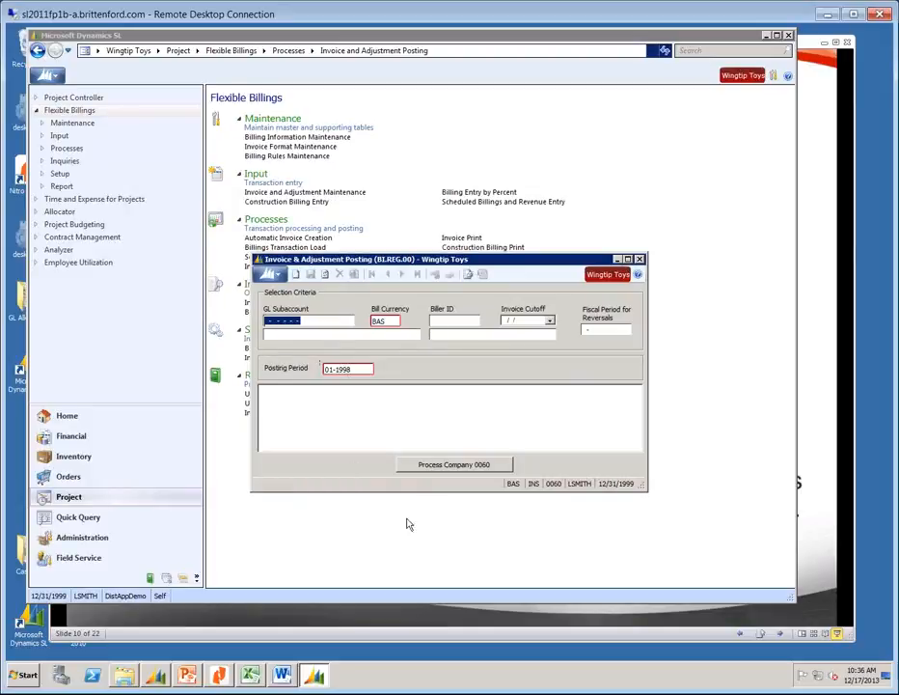
Enter 01-1999 as the reversal period, dismiss the GL history retention warning, and close the screen.
click(582, 332)
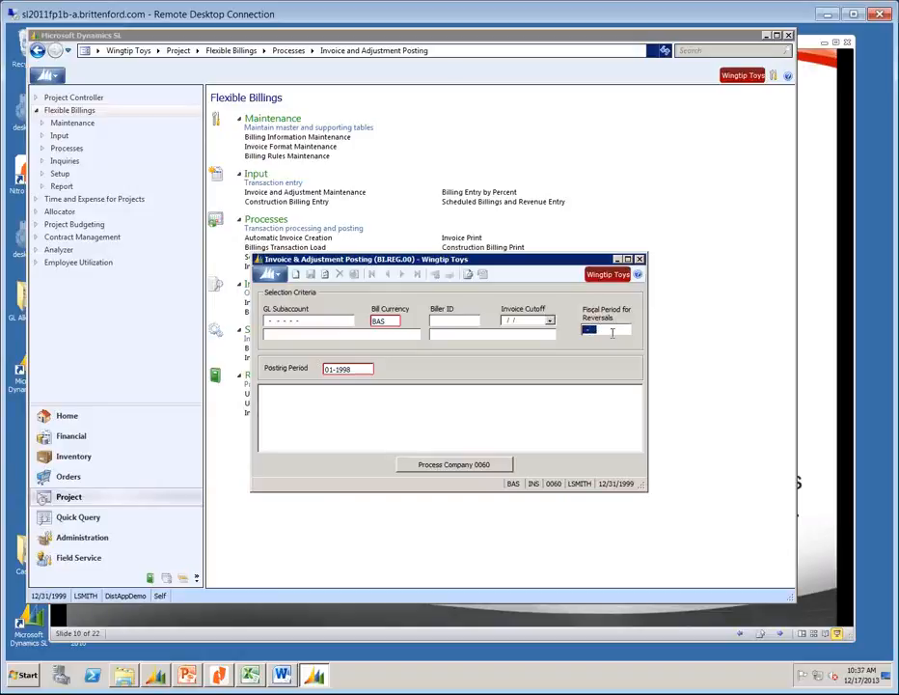
text(01-1)
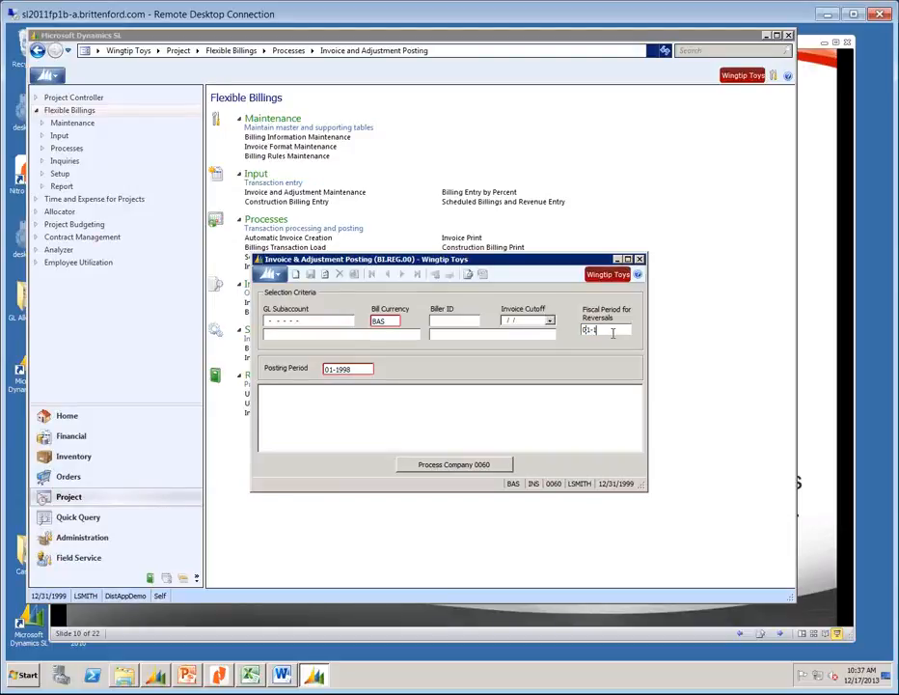
text(999)
key(Tab)
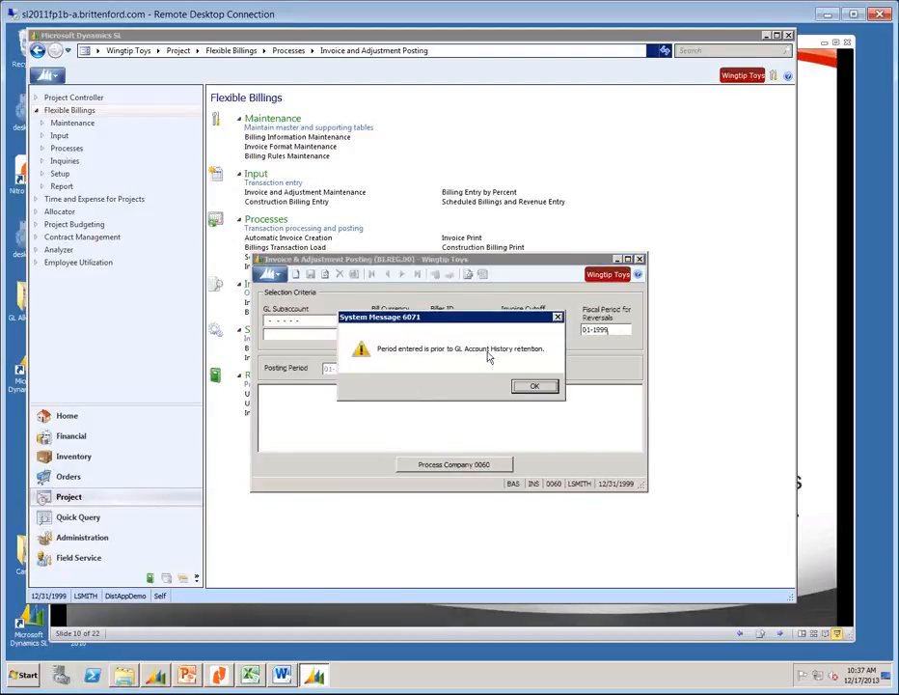
click(535, 386)
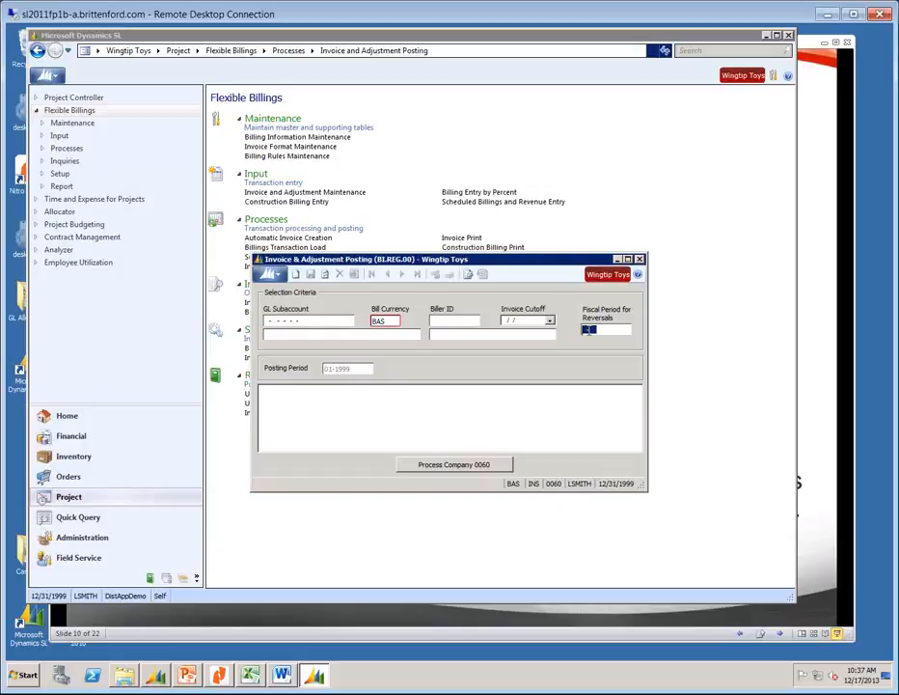
click(639, 261)
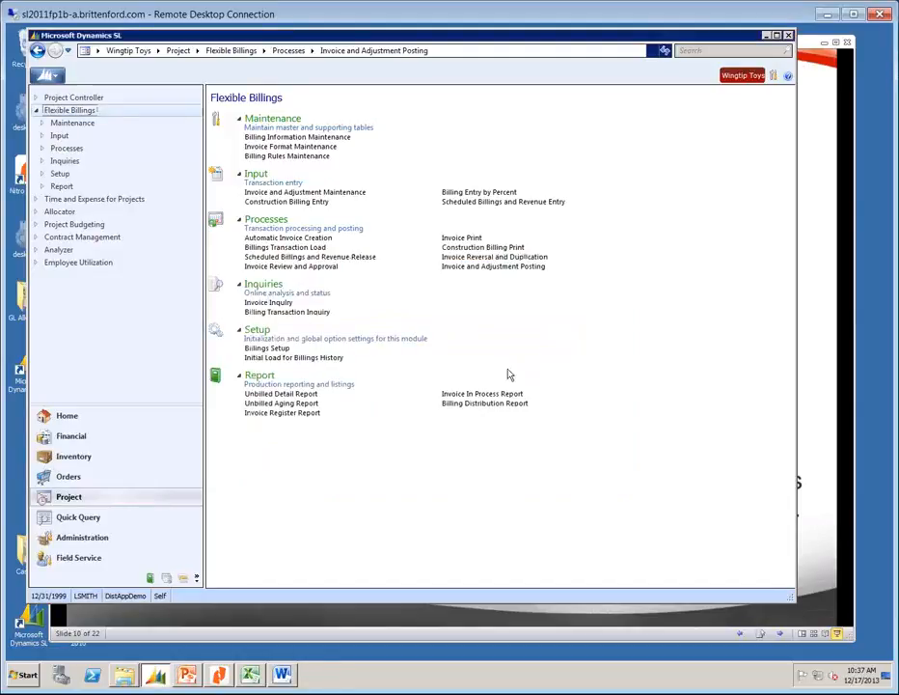
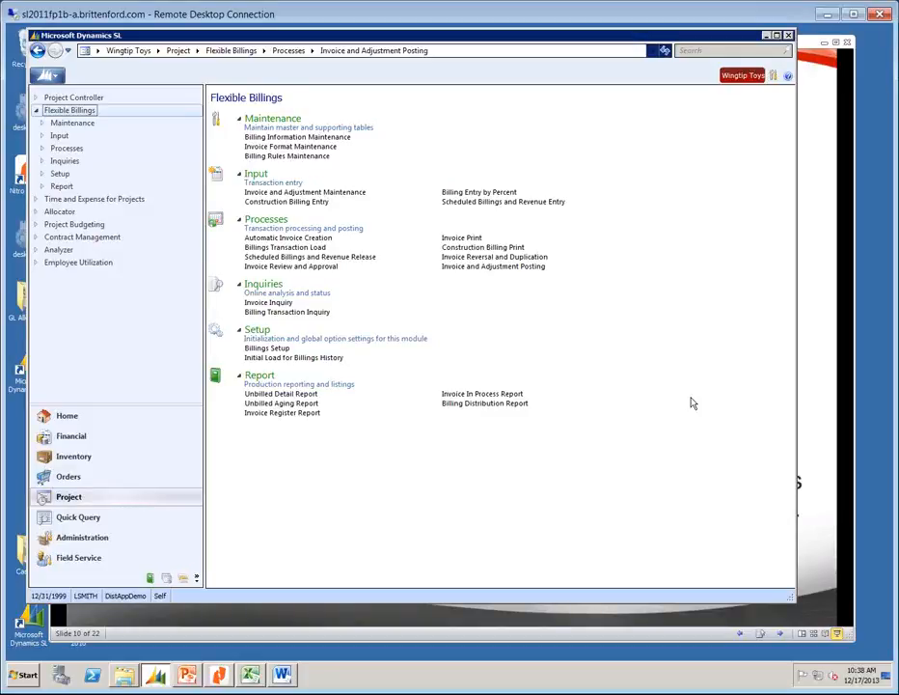
Go to Financial > Accounts Receivable, then open and close the Period Sensitive Aged AR report.
click(71, 436)
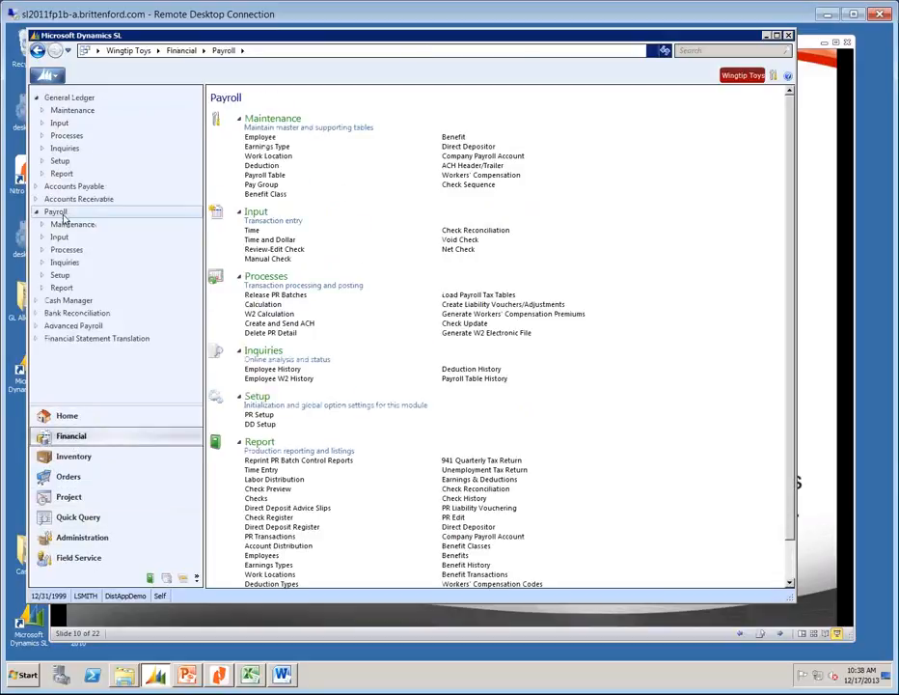
click(73, 200)
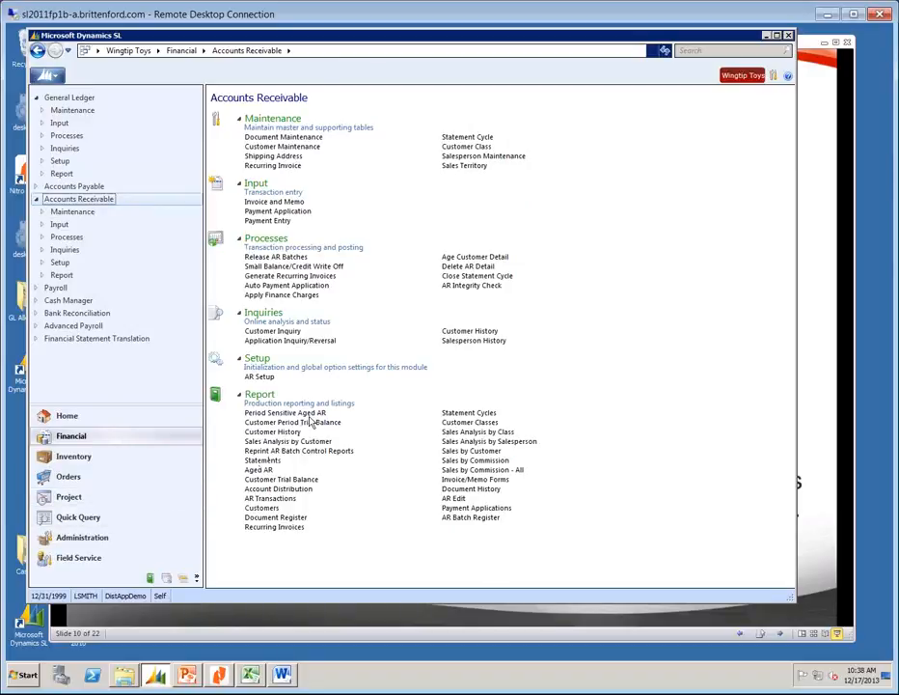
click(309, 414)
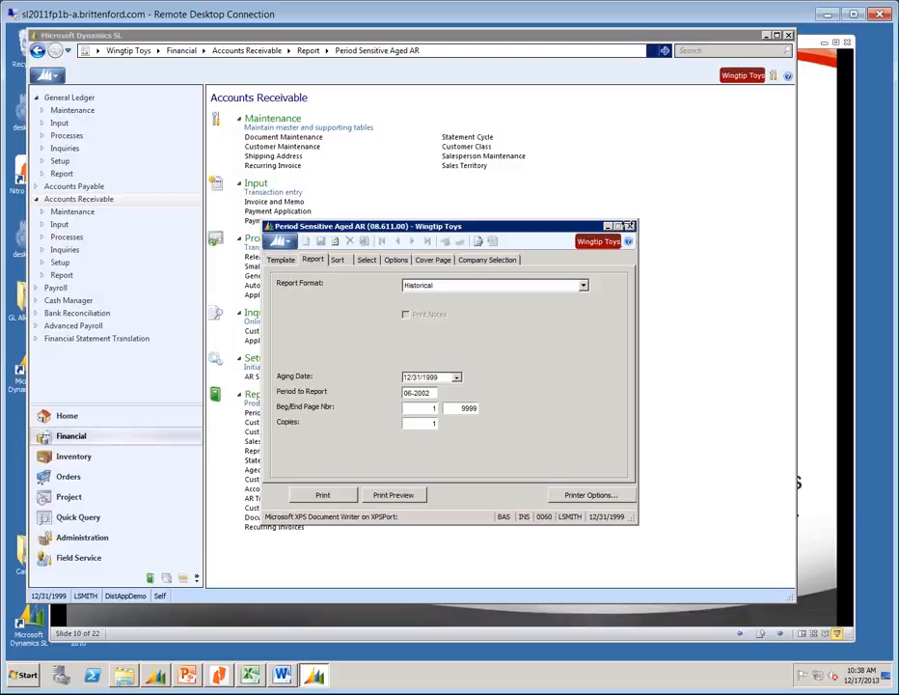
click(629, 226)
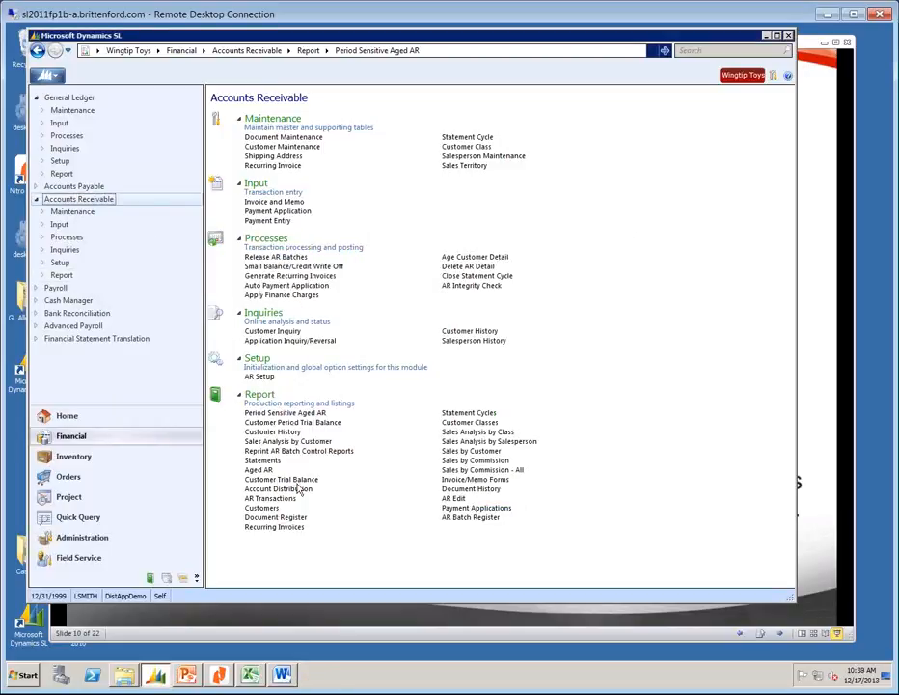
Open AR Batch Register, load its template, check the batch status filter, and preview it.
click(468, 518)
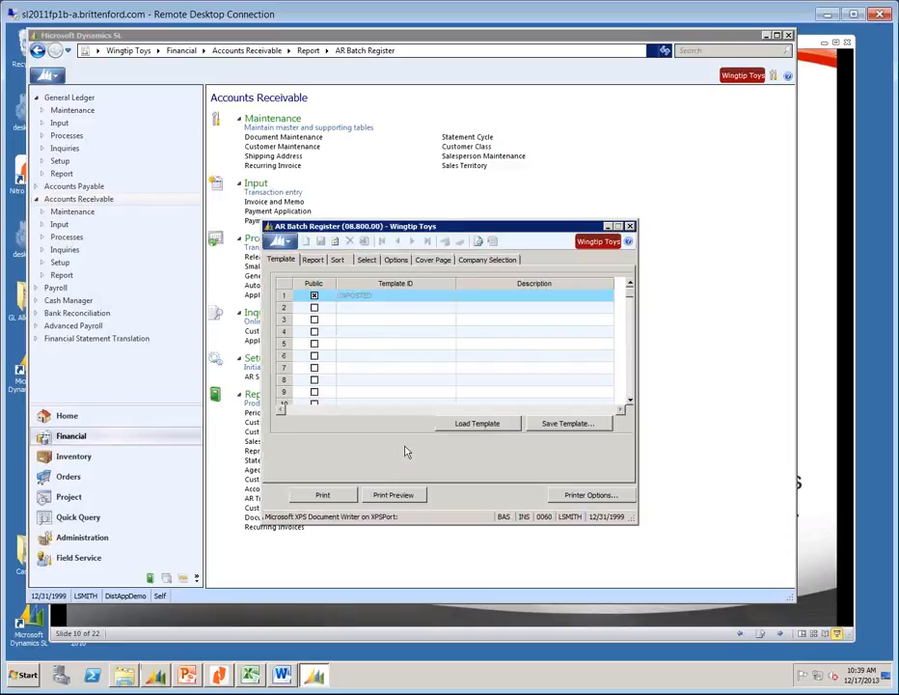
click(490, 424)
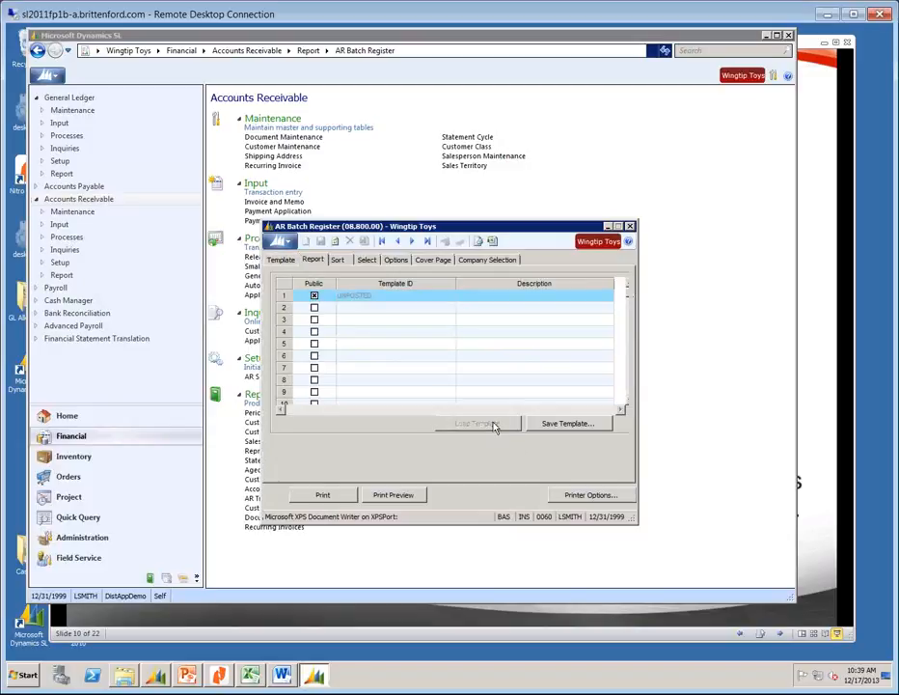
click(369, 261)
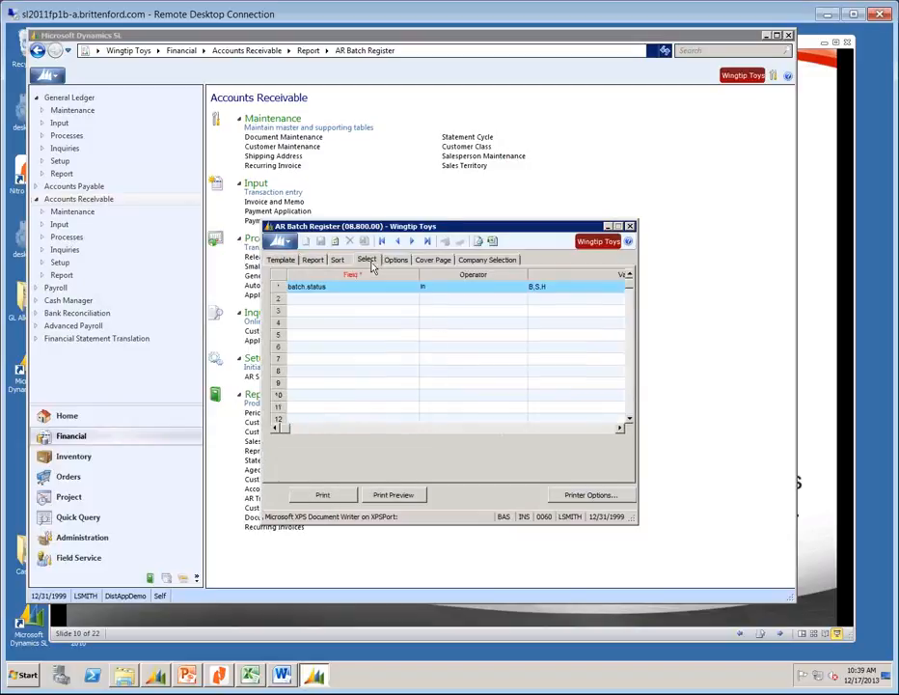
click(554, 291)
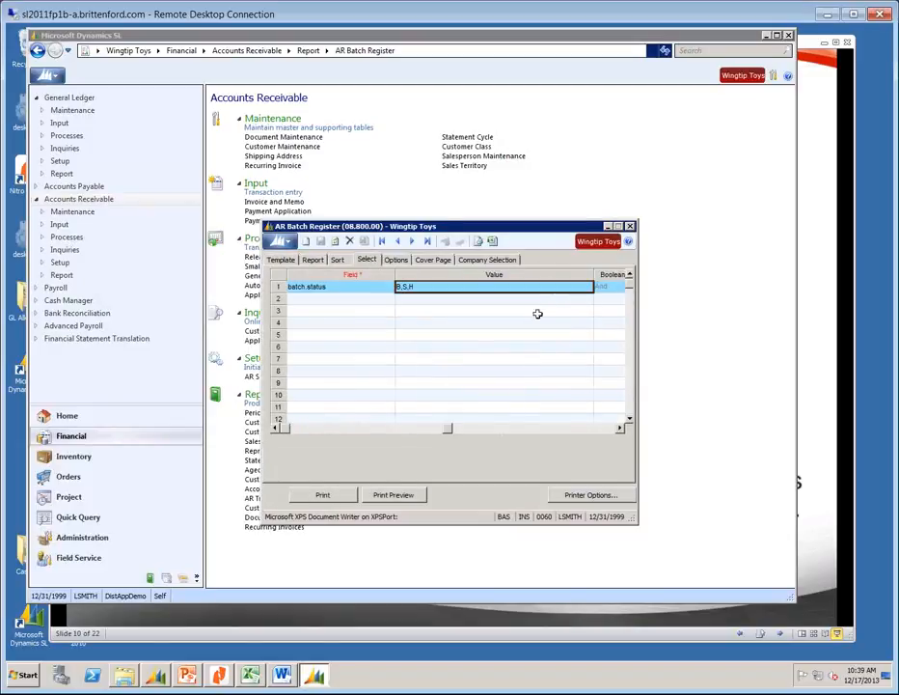
click(409, 493)
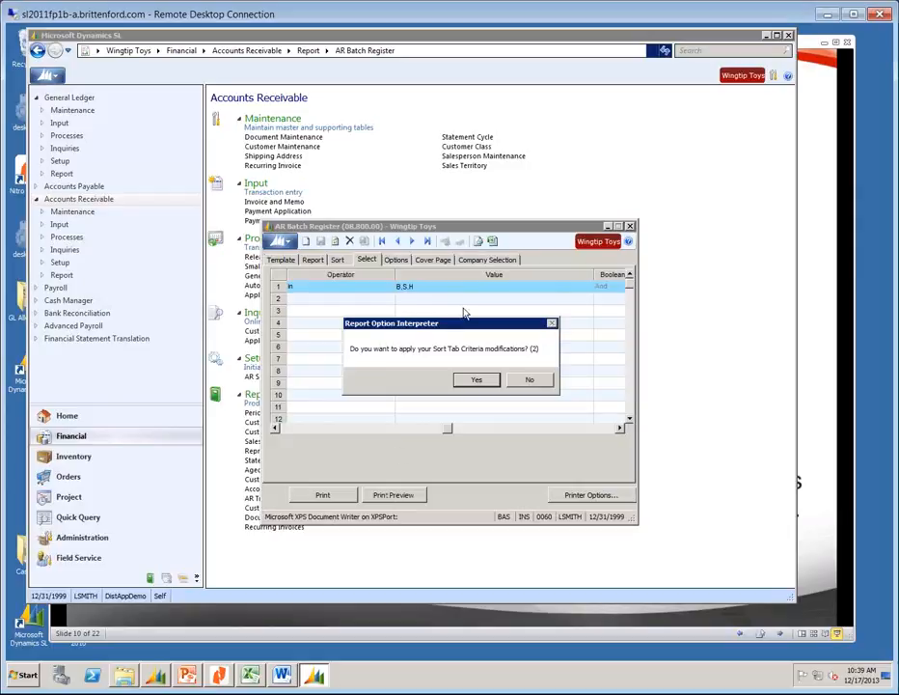
click(476, 380)
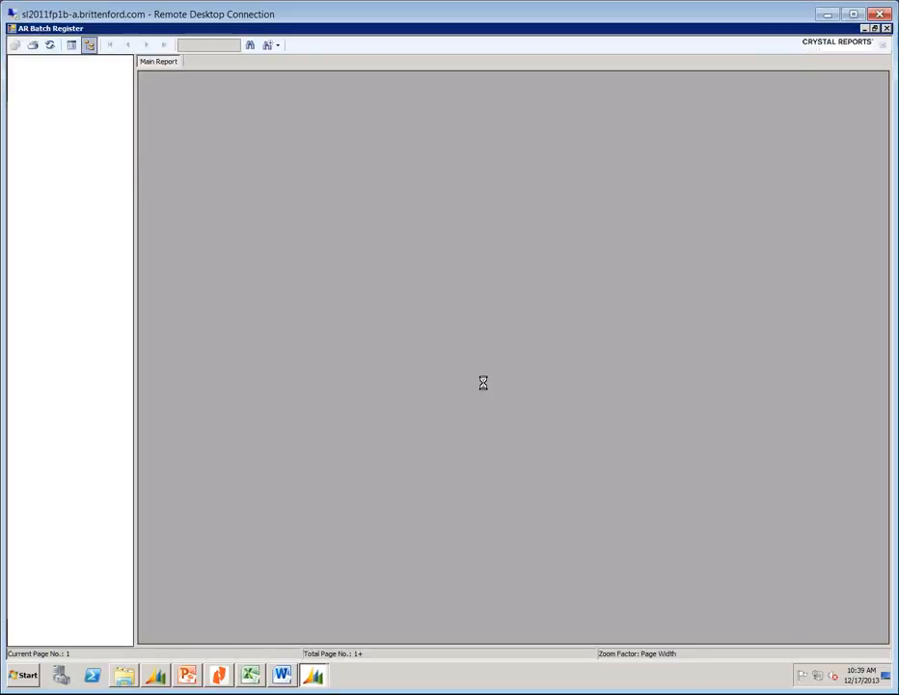
click(887, 29)
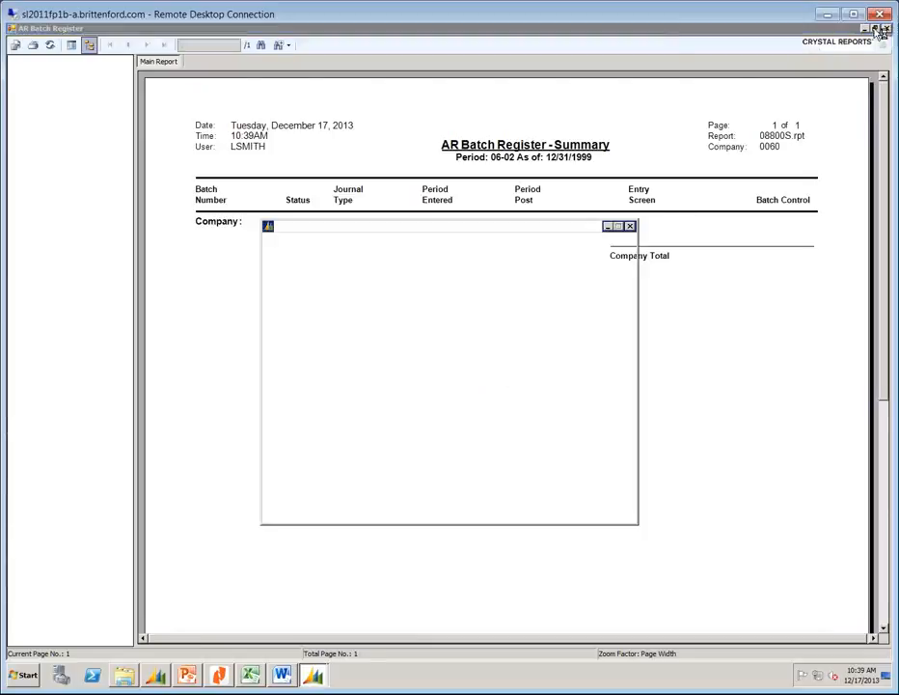
Start replacing the Report tab's beginning period with 01-1999.
click(313, 260)
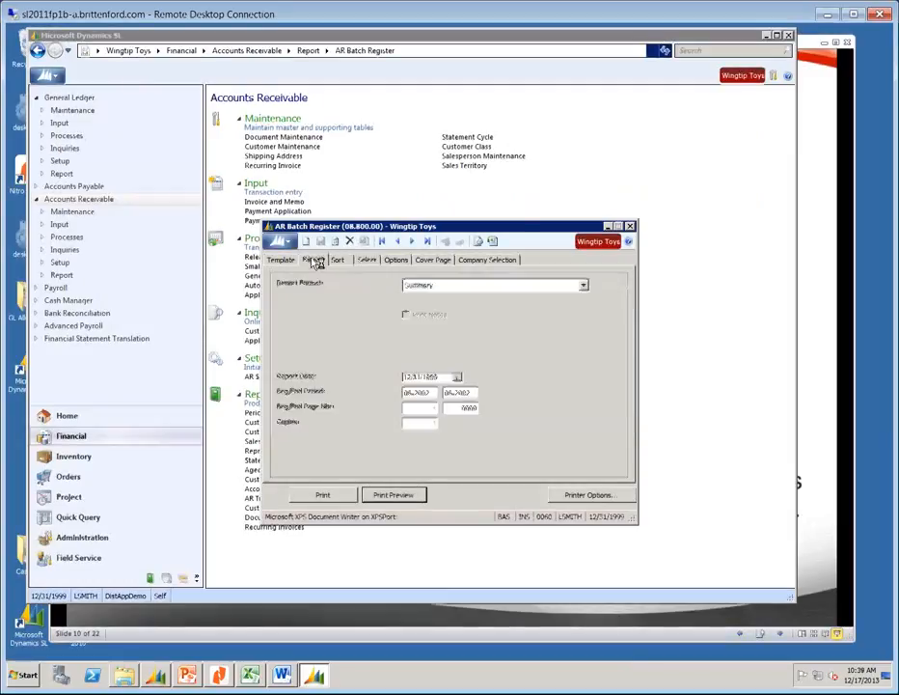
click(431, 391)
text(011999)
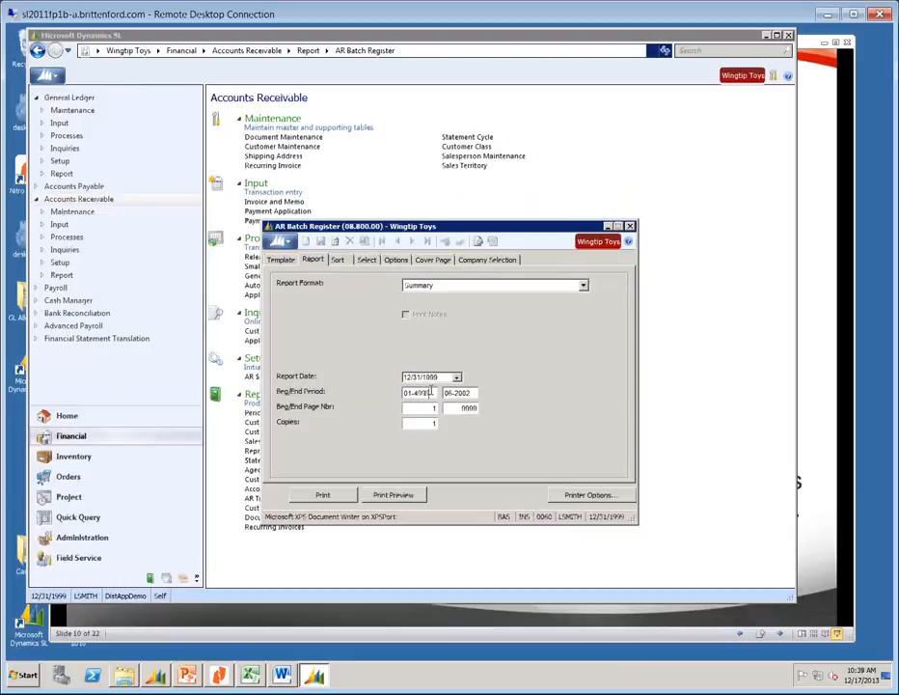
key(BackSpace)
key(BackSpace)
key(BackSpace)
key(BackSpace)
Finish the beginning period as 01-1999 and preview the still-empty AR Batch Register.
text(1999)
click(394, 494)
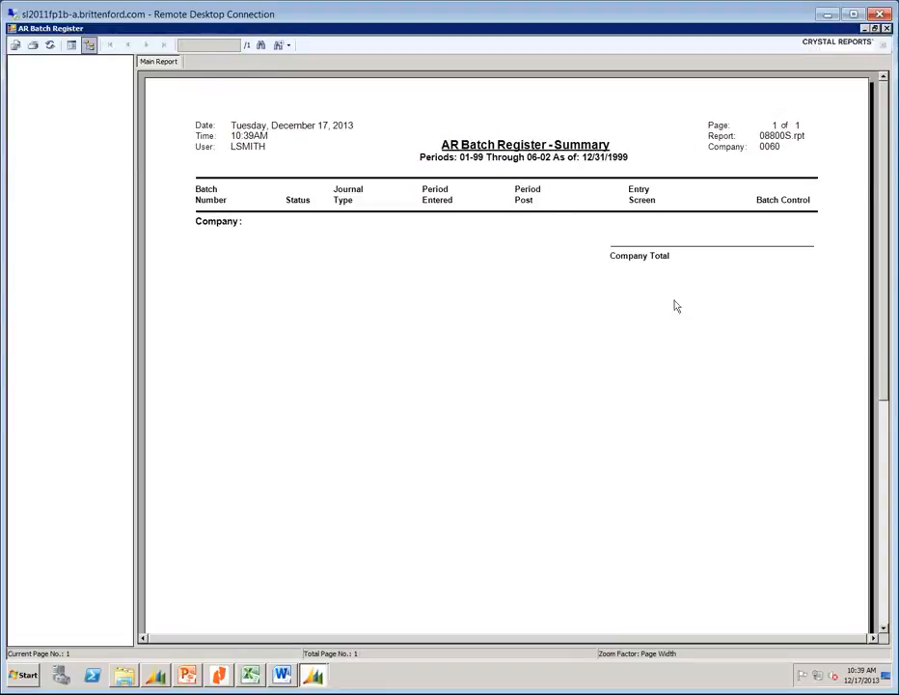
click(886, 28)
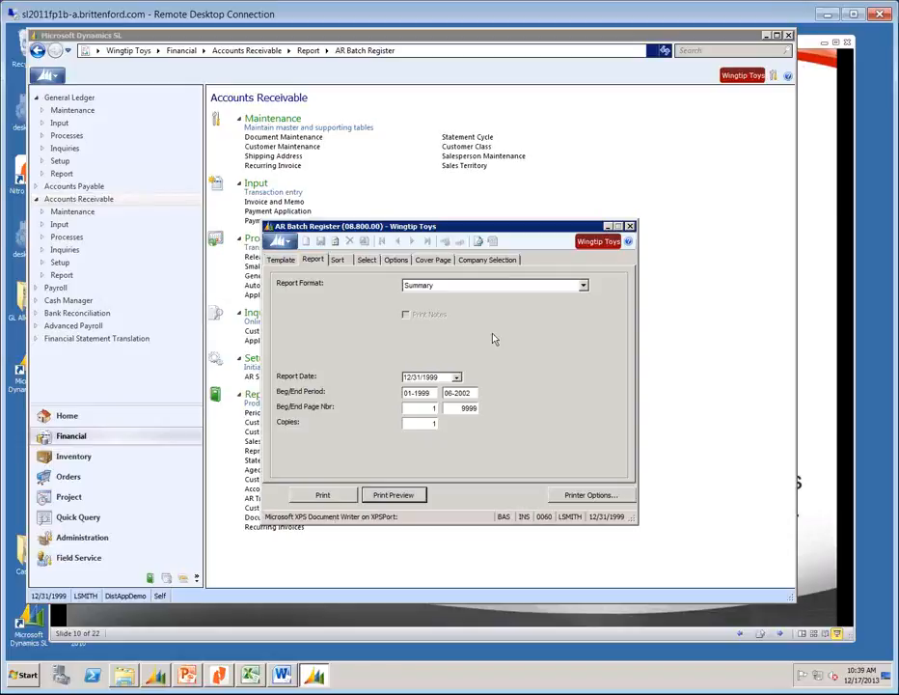
Delete the batch status filter row and preview every batch, reviewing batches 000001 and 000002.
click(363, 262)
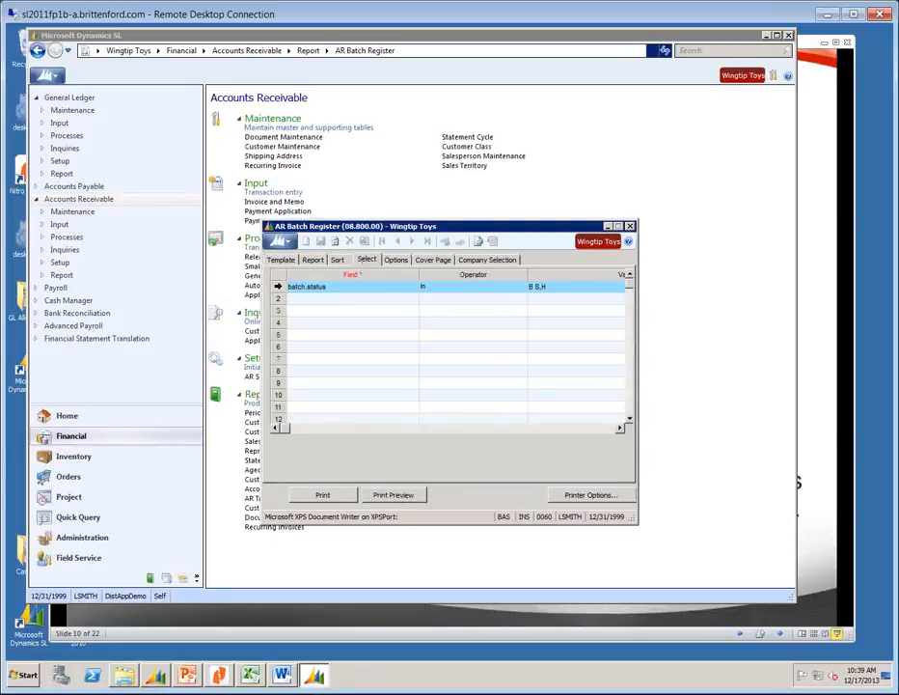
click(273, 287)
key(Delete)
click(394, 495)
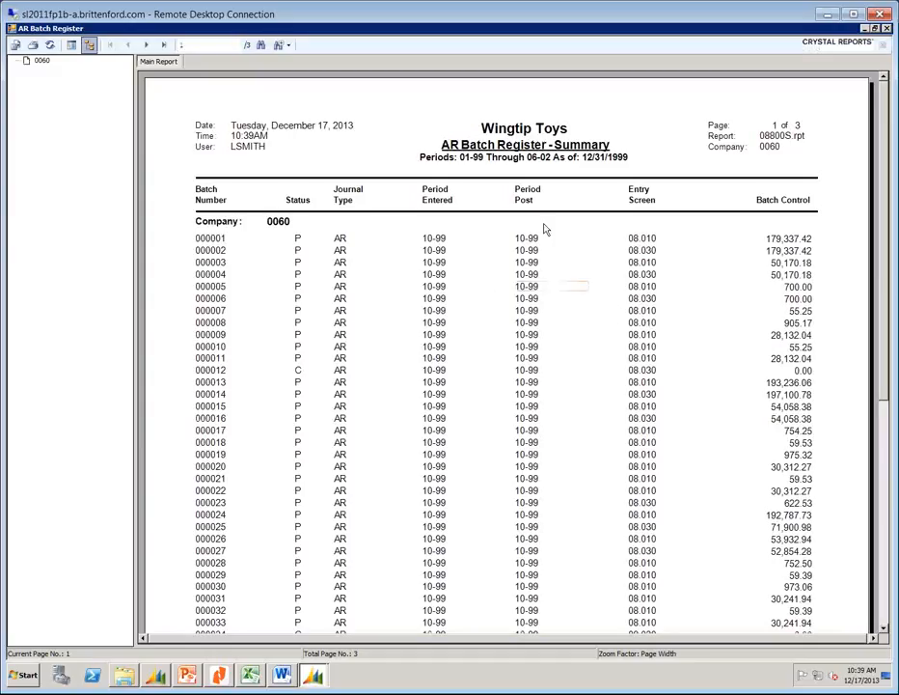
click(633, 239)
click(650, 241)
click(657, 251)
click(158, 676)
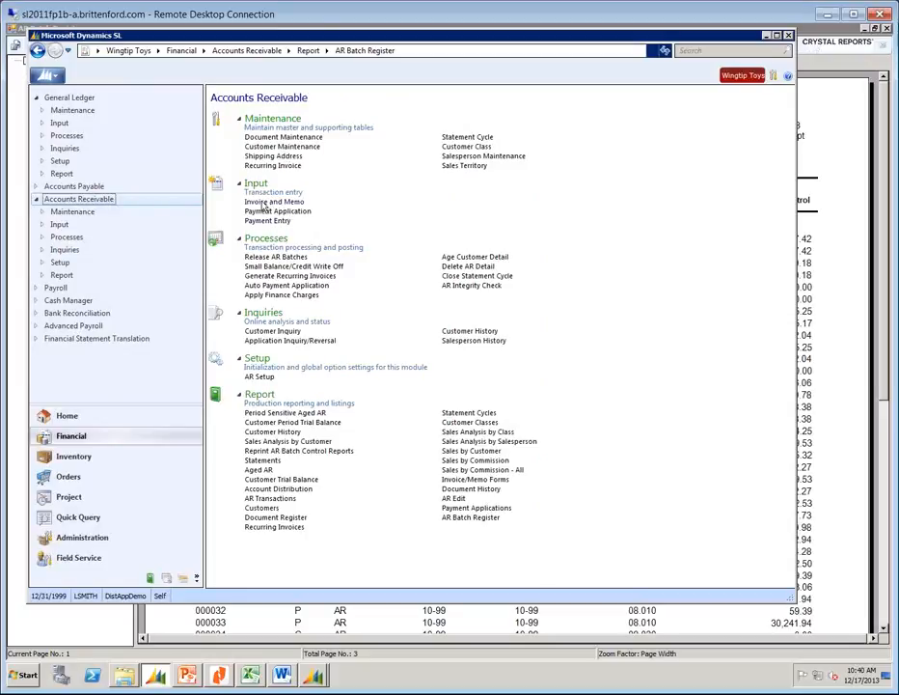
Review the Invoice and Memo entry screen, then close it.
click(262, 204)
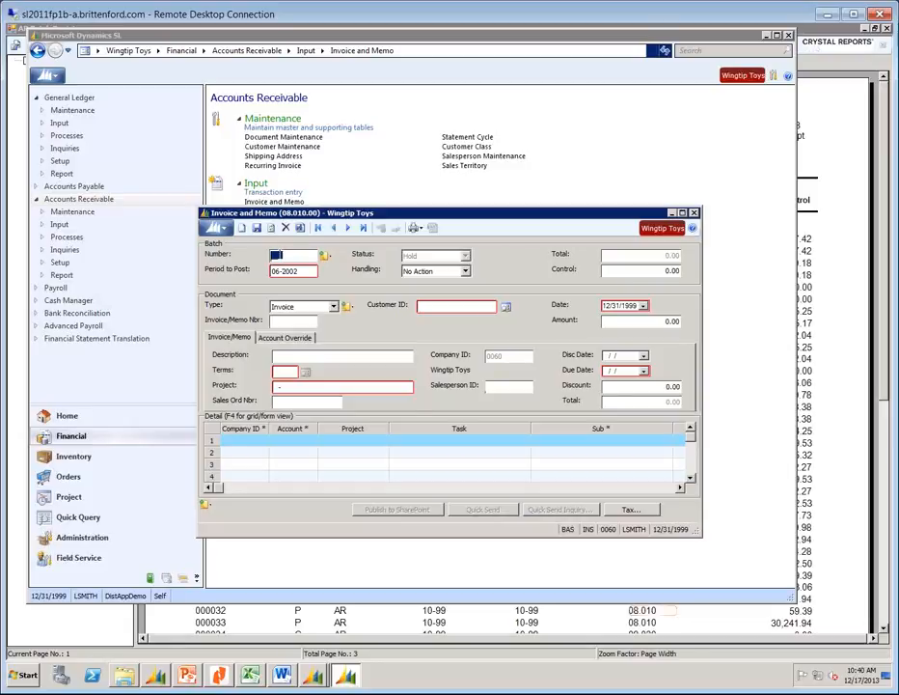
click(693, 213)
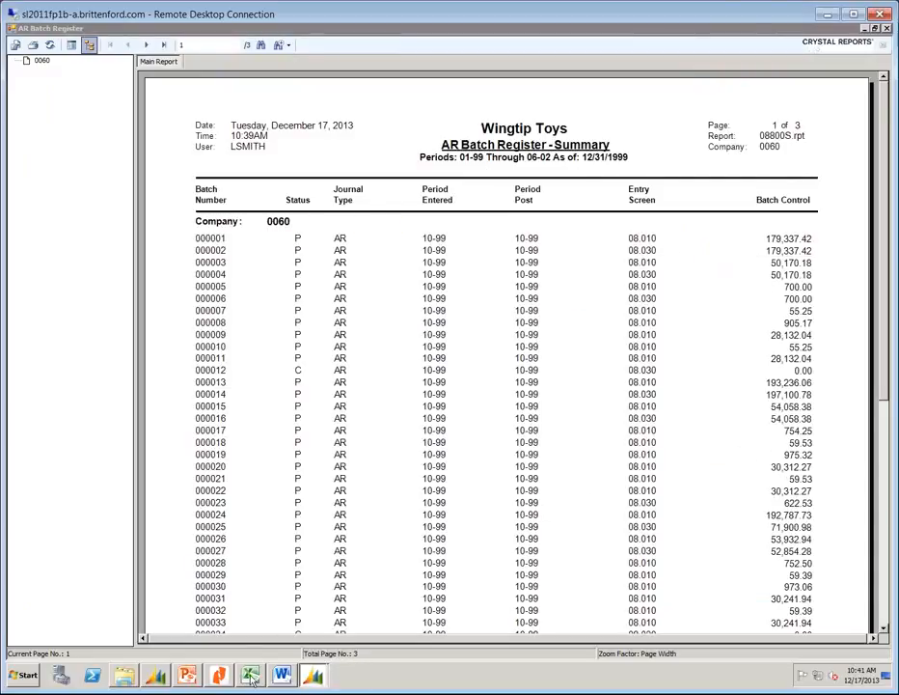
click(155, 676)
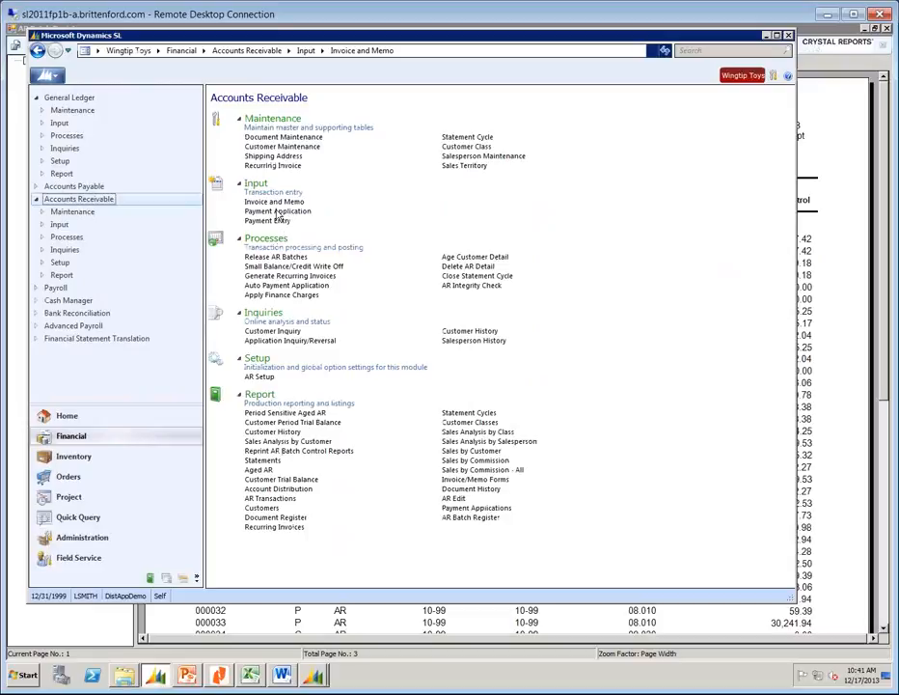
Review the Payment Application screen, then close it and the AR Batch Register preview.
click(282, 211)
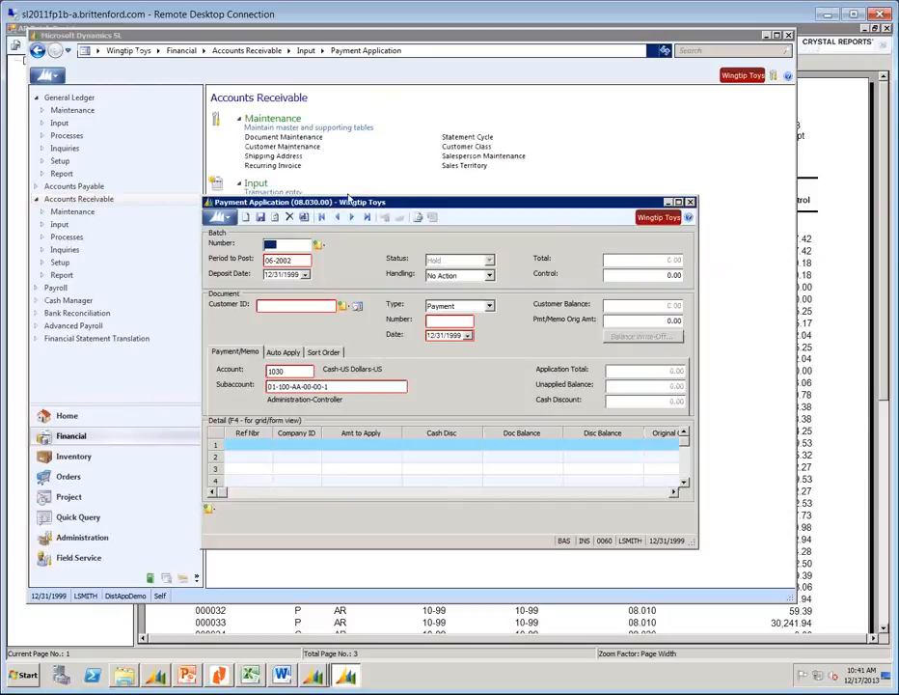
click(690, 202)
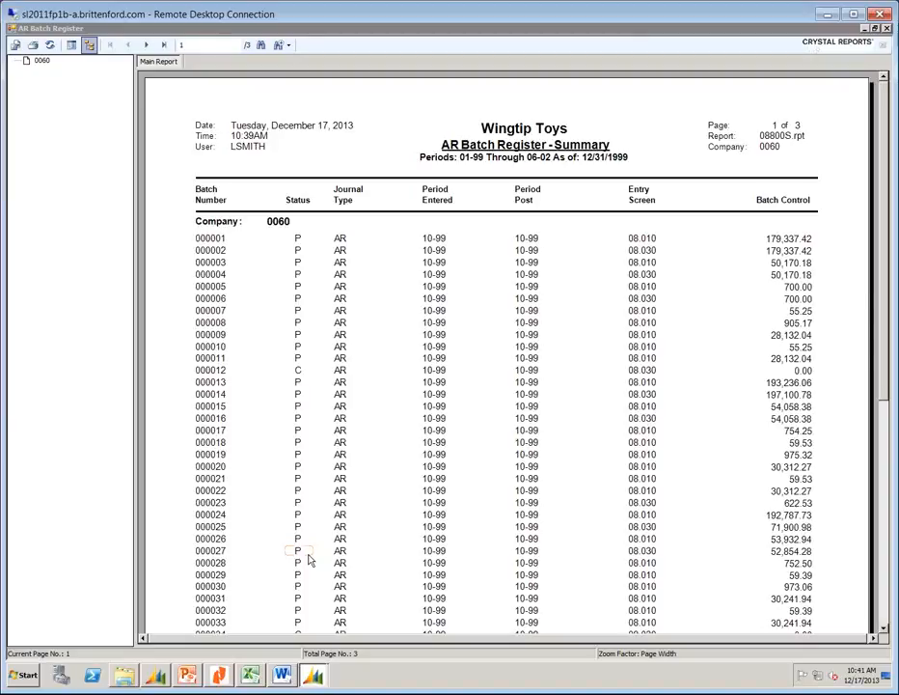
click(886, 29)
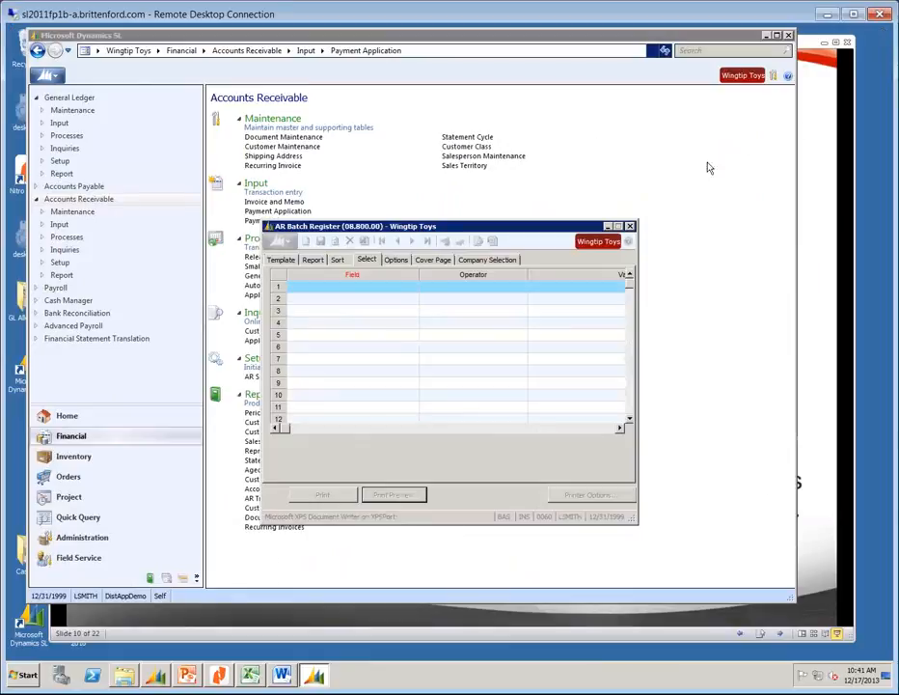
Close AR Batch Register, review and close Release AR Batches, then open Period Sensitive Aged AR.
click(629, 227)
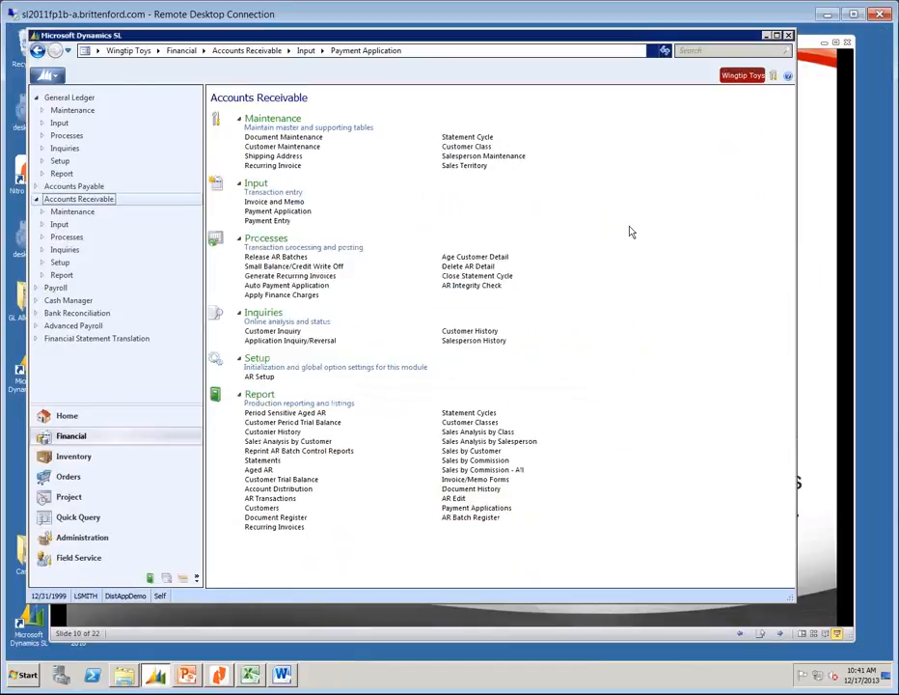
click(267, 259)
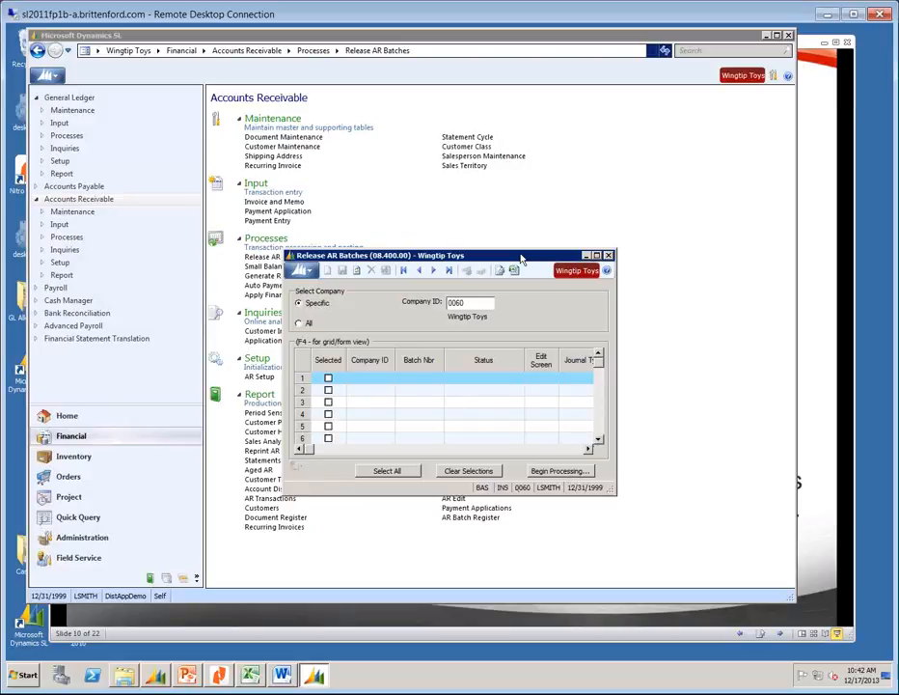
click(609, 256)
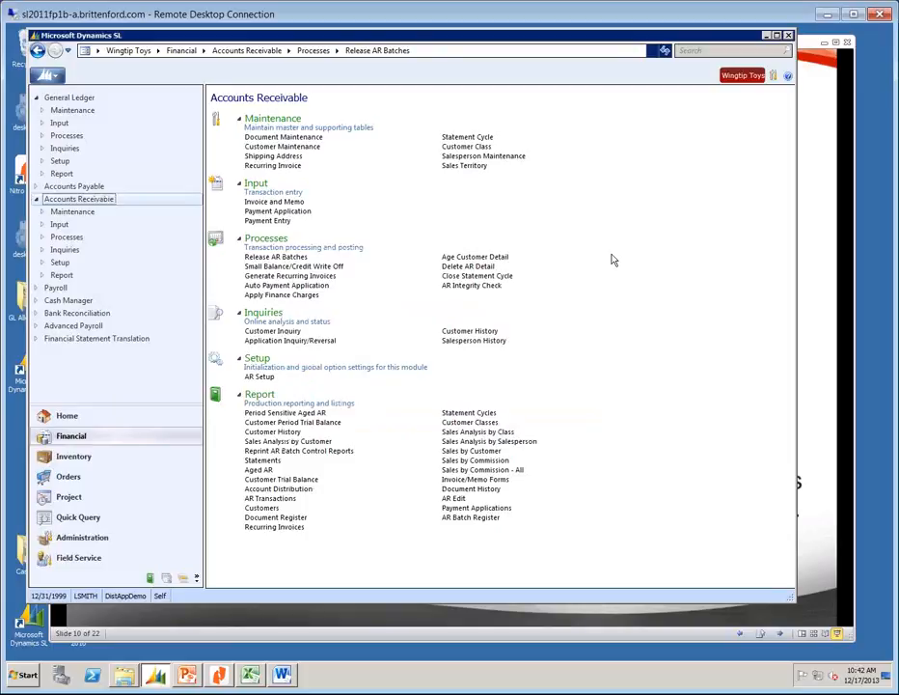
click(297, 414)
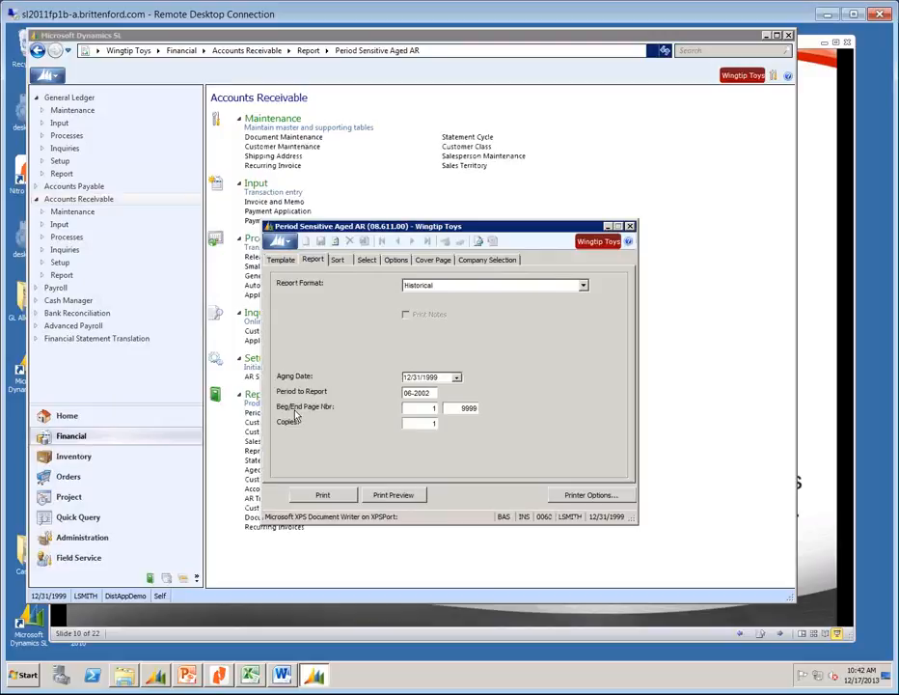
Preview the Historical aged AR report for 06-2002 to its second page, then close it.
click(396, 492)
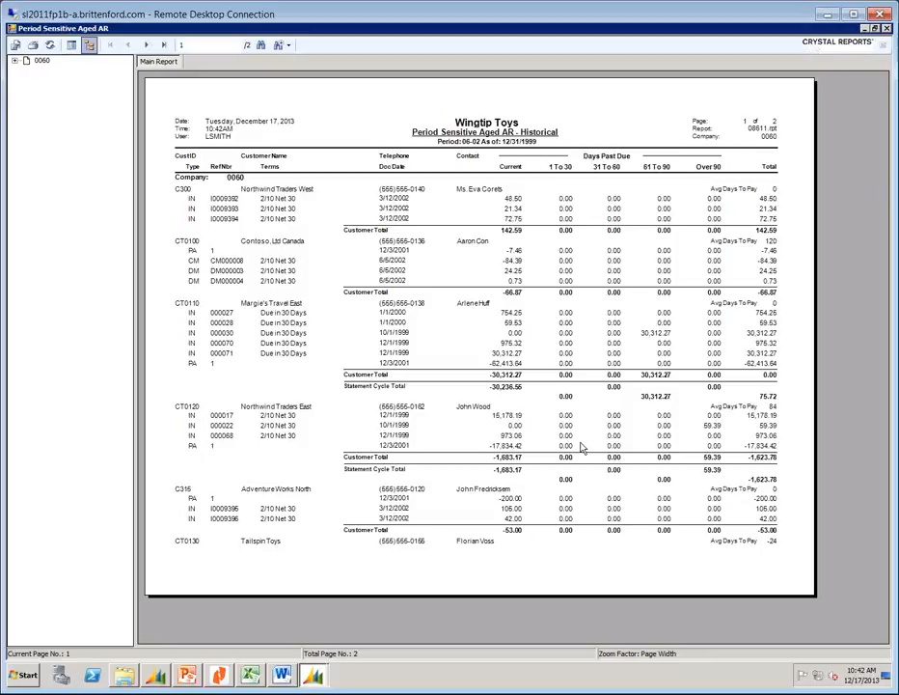
click(163, 45)
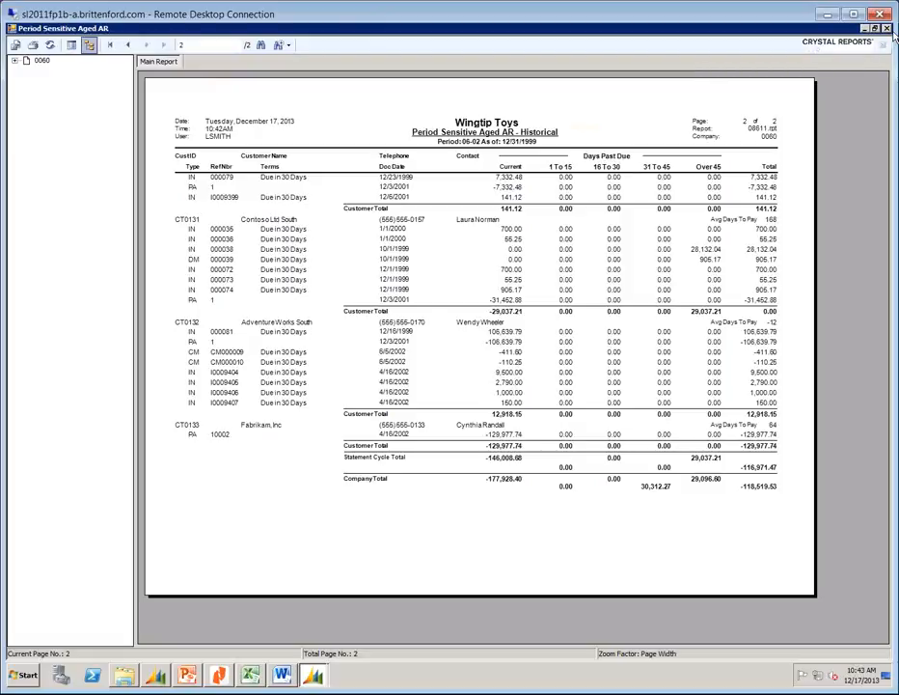
click(887, 28)
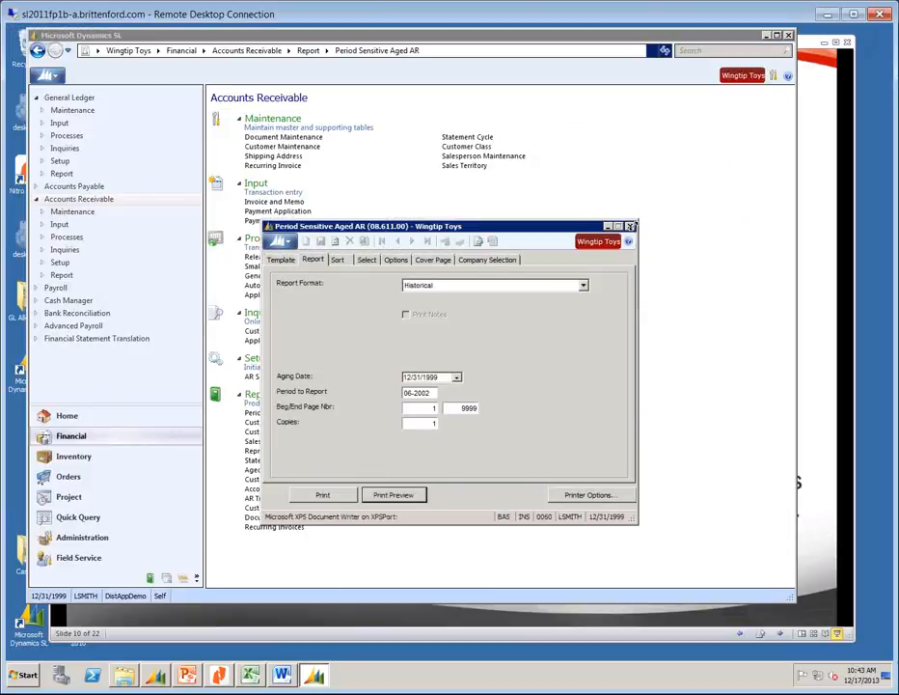
click(615, 235)
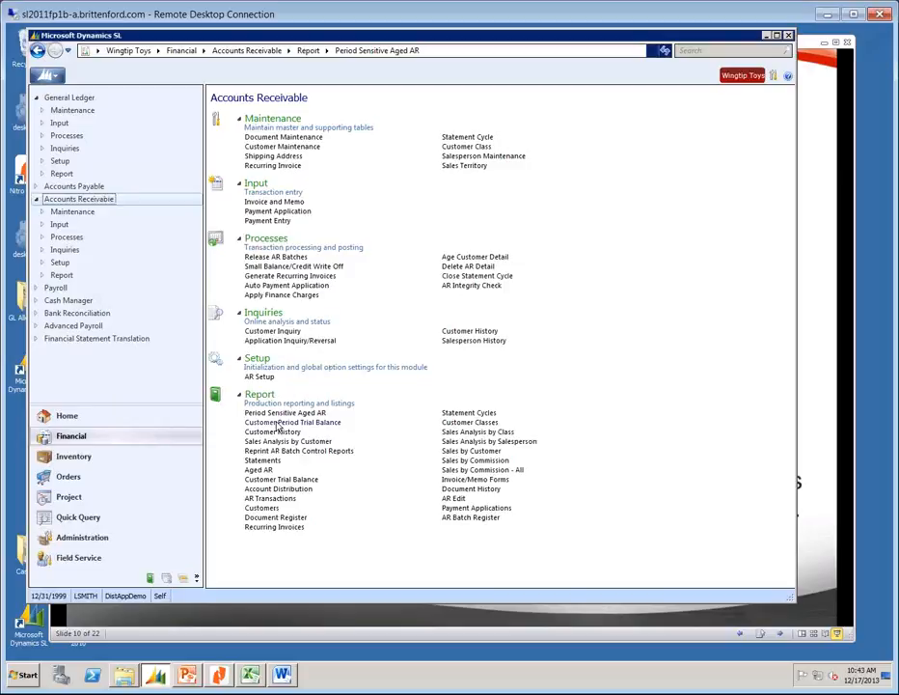
Run the Customer Period Trial Balance from 01-2002 to 06-2002, view all three pages, then close.
click(295, 412)
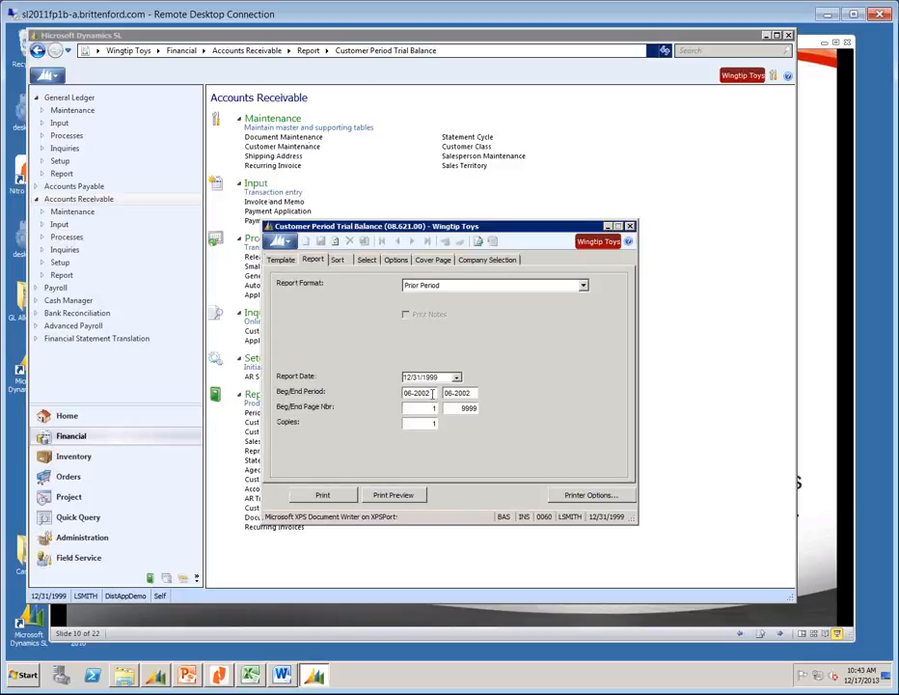
click(432, 393)
text(01)
text(1)
text(002)
key(Tab)
click(399, 497)
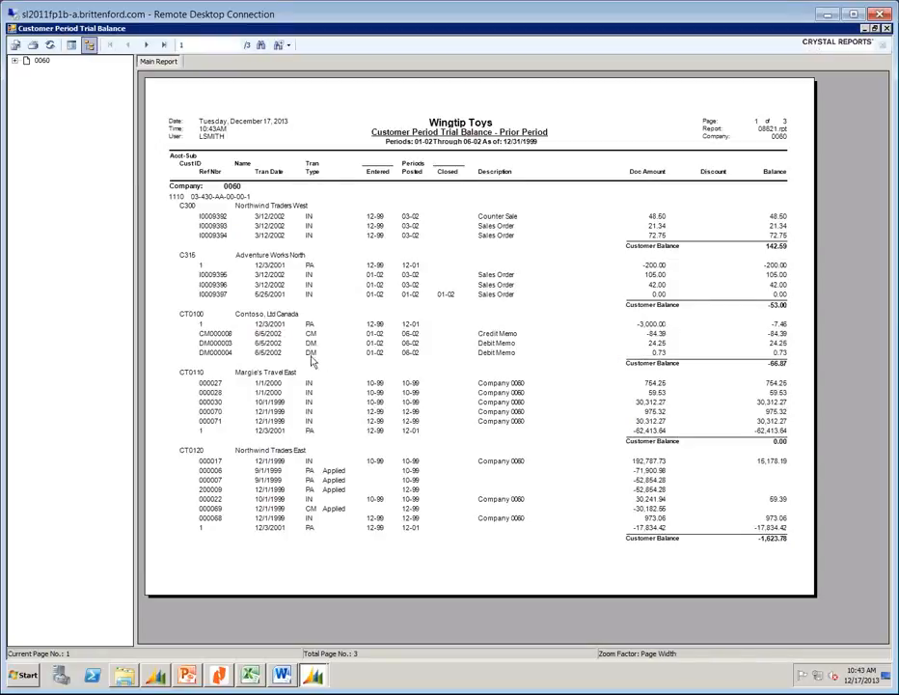
click(261, 228)
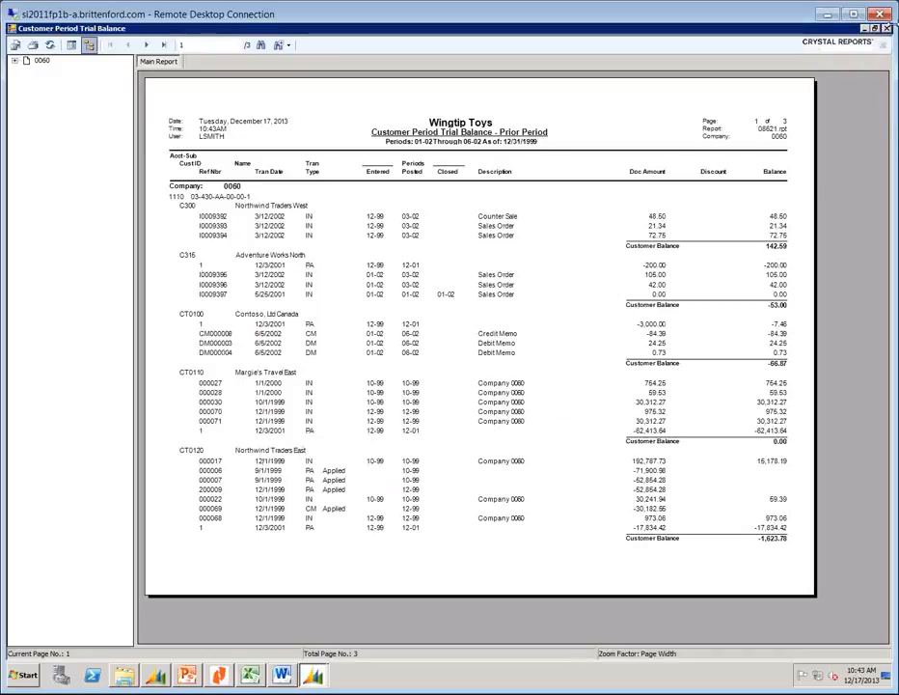
click(163, 44)
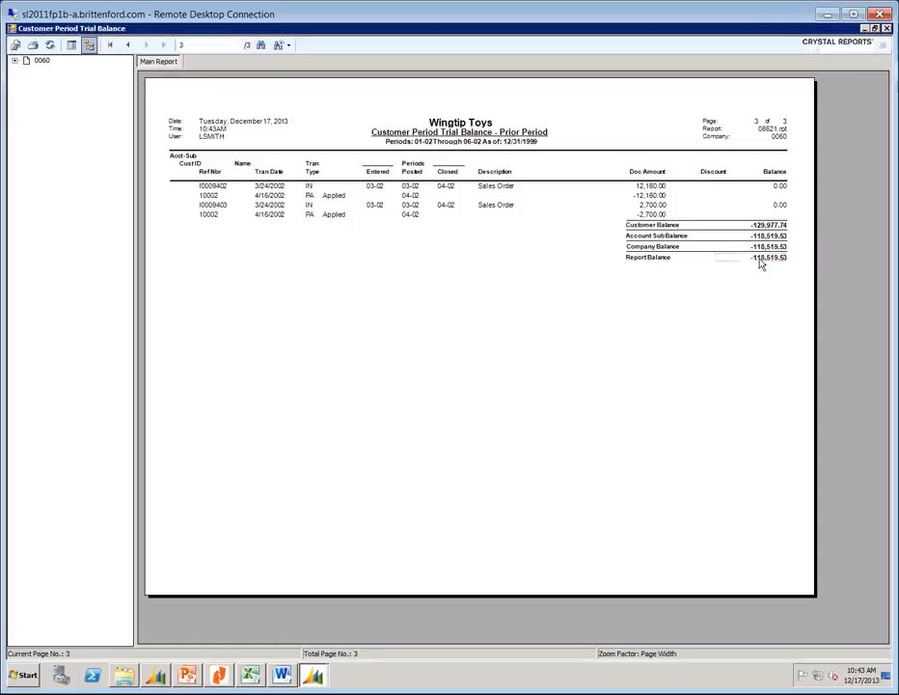
click(887, 32)
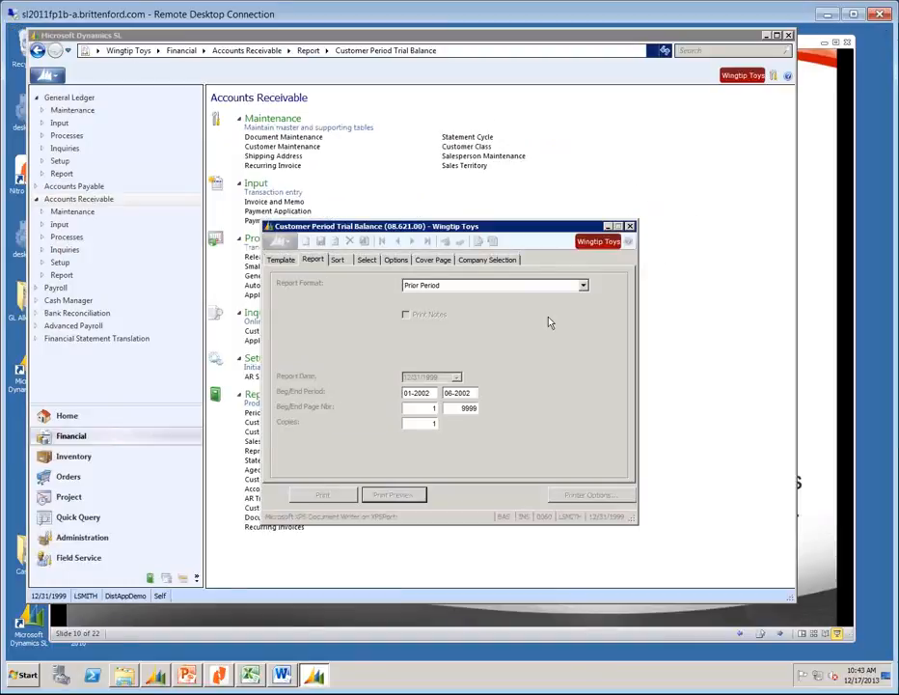
click(630, 227)
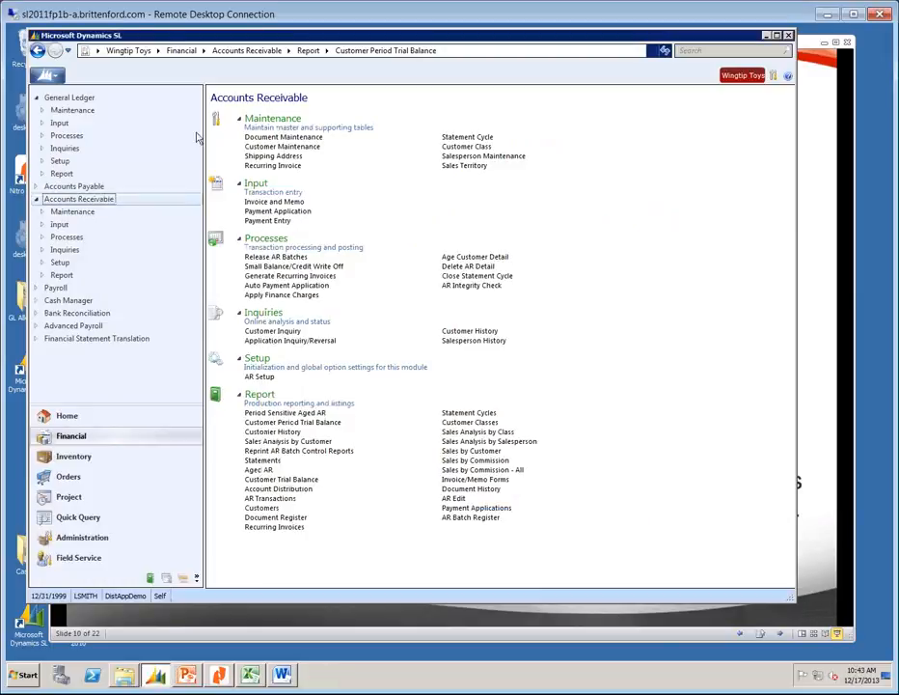
Preview the Historical Period Sensitive Aged AR for 06-2002 to page two, then close it.
click(280, 413)
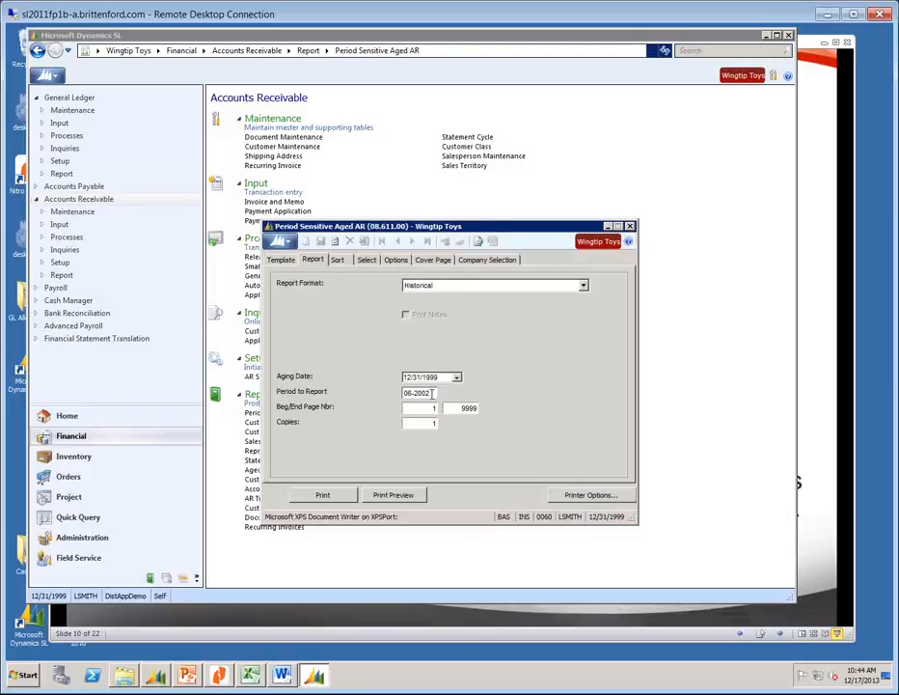
click(394, 494)
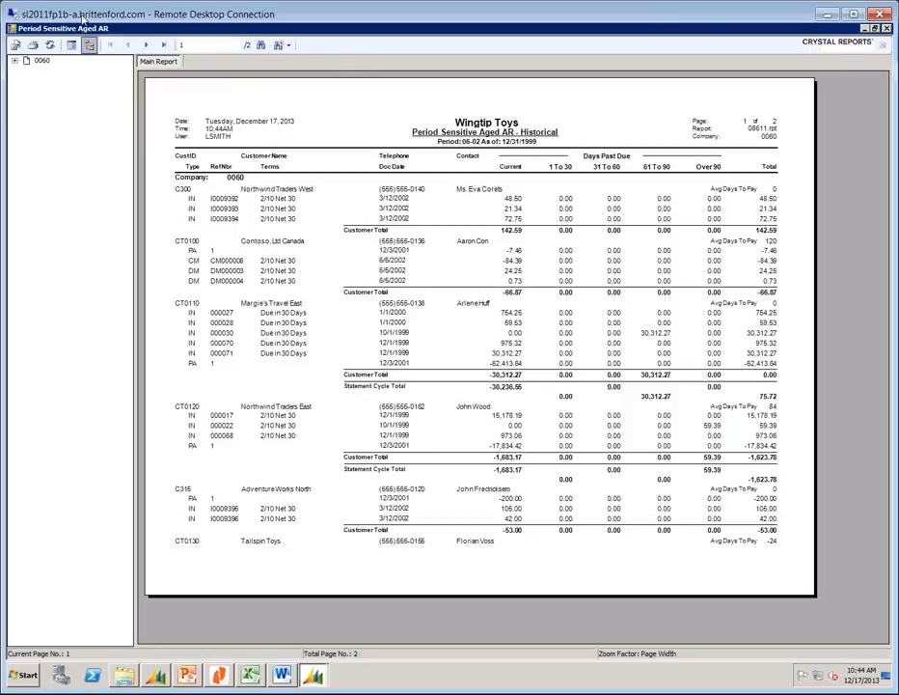
click(163, 45)
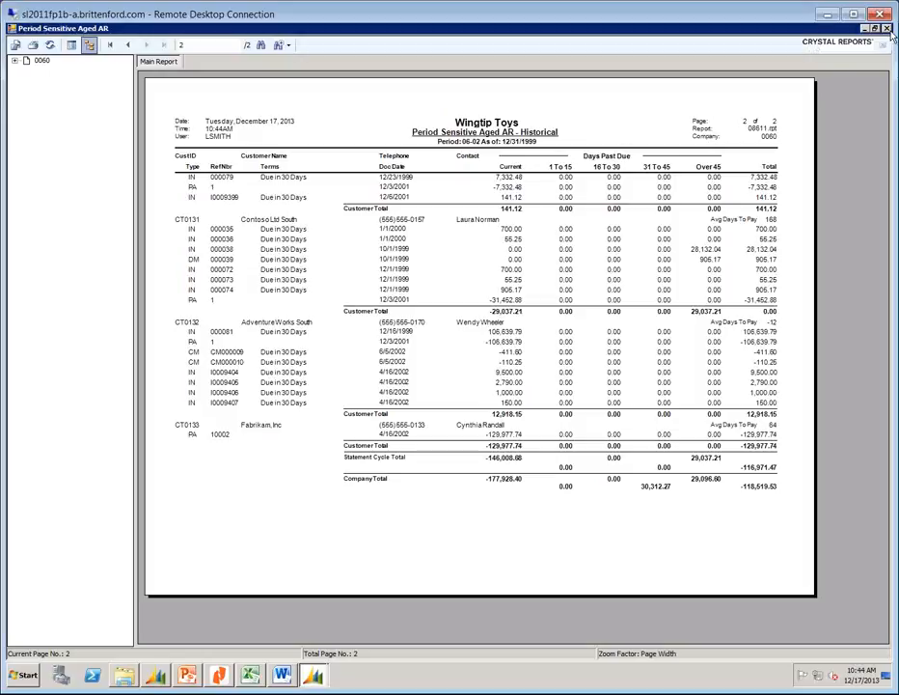
click(886, 30)
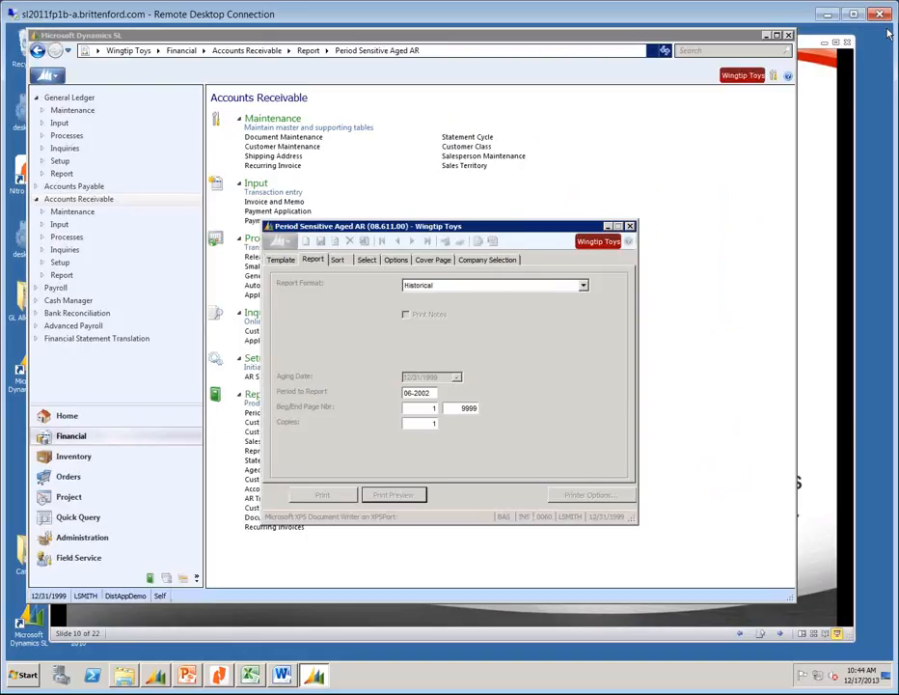
click(629, 226)
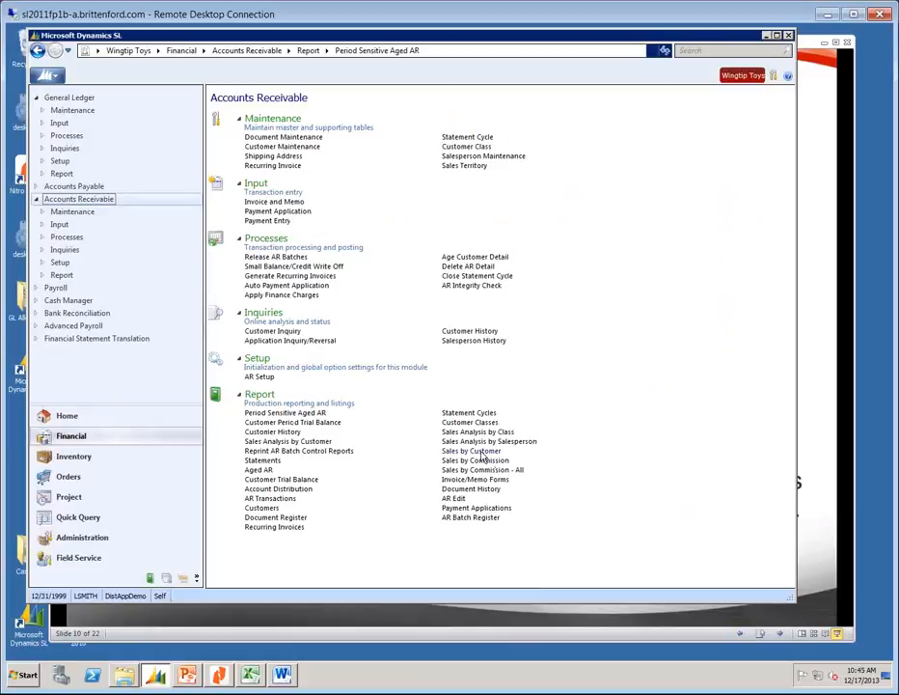
Preview and close the Standard Customer History report, then open AR Integrity Check (08.990.00).
click(269, 433)
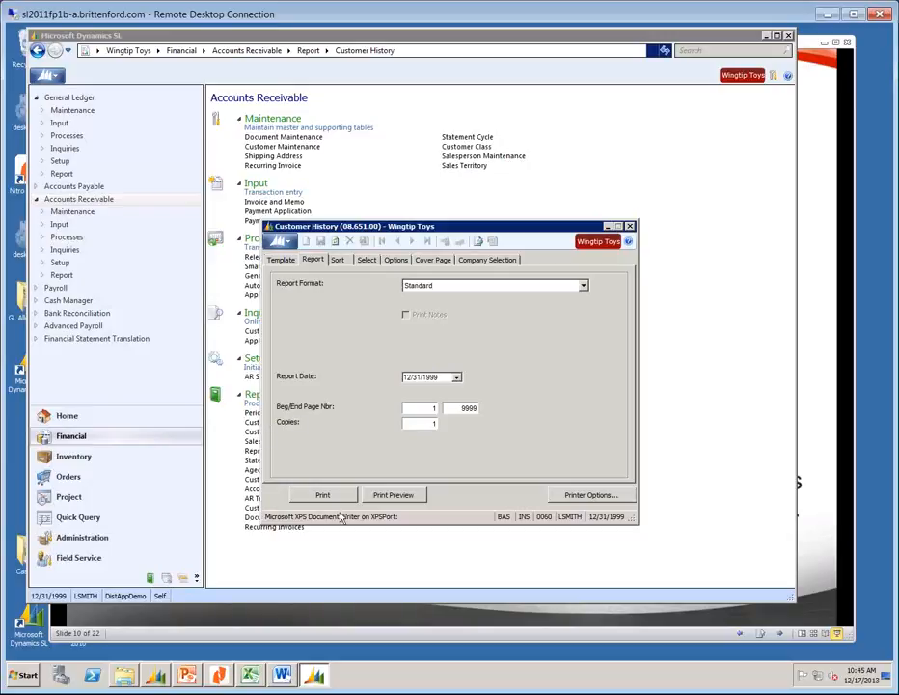
click(392, 496)
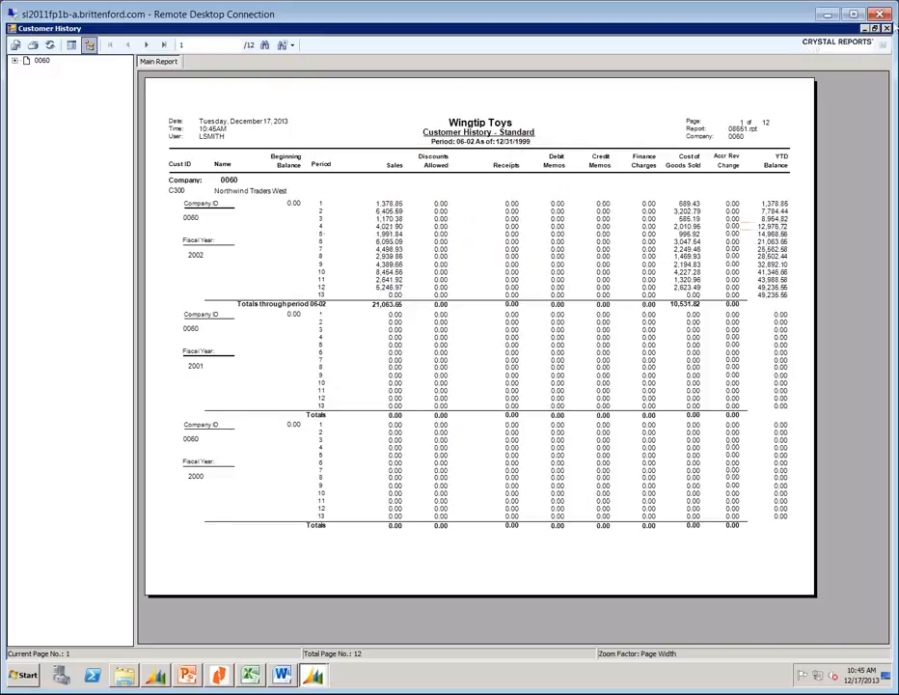
click(887, 29)
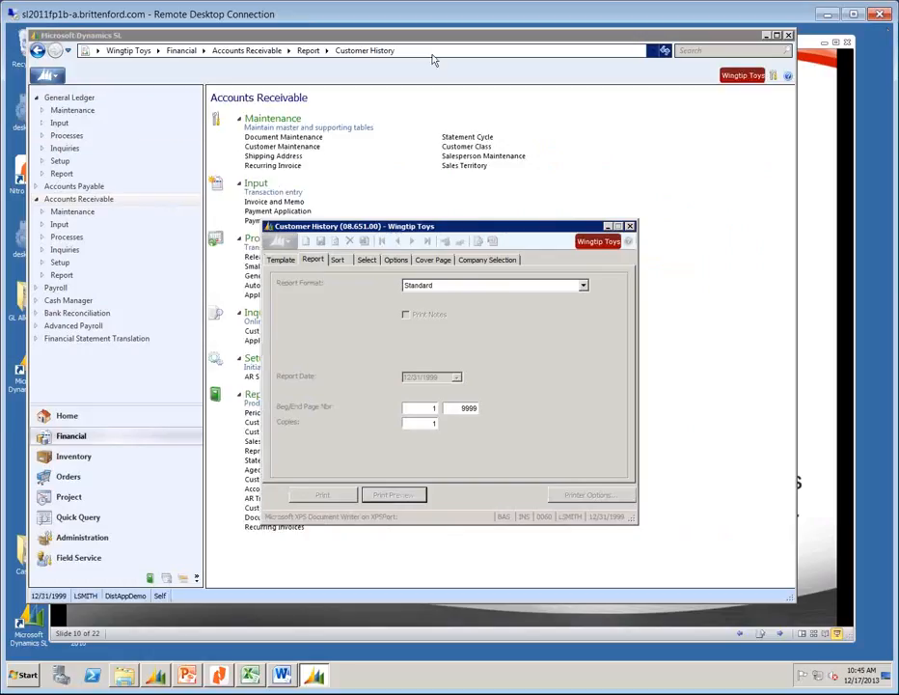
click(629, 226)
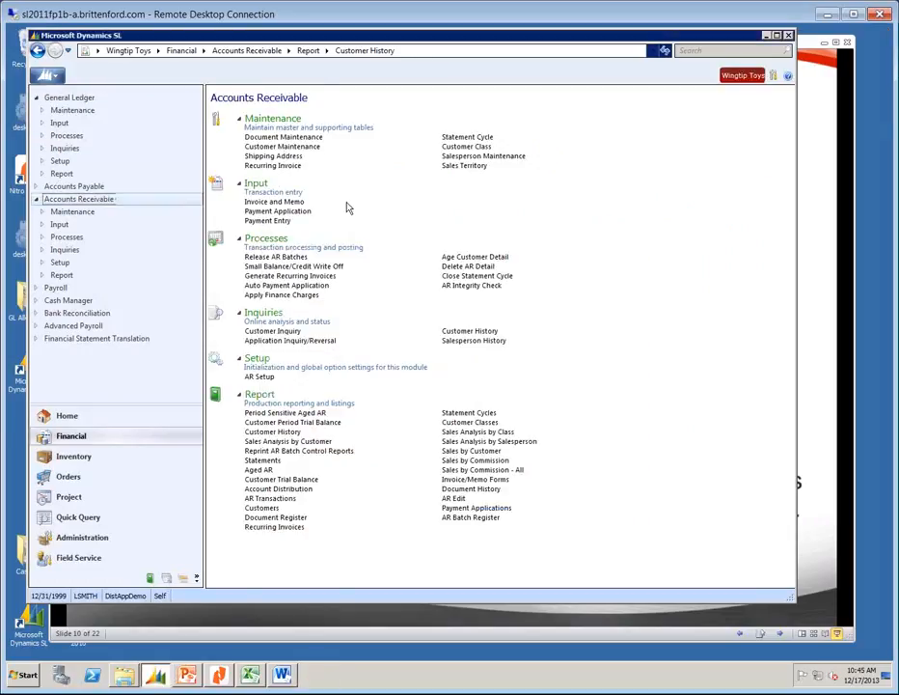
click(458, 288)
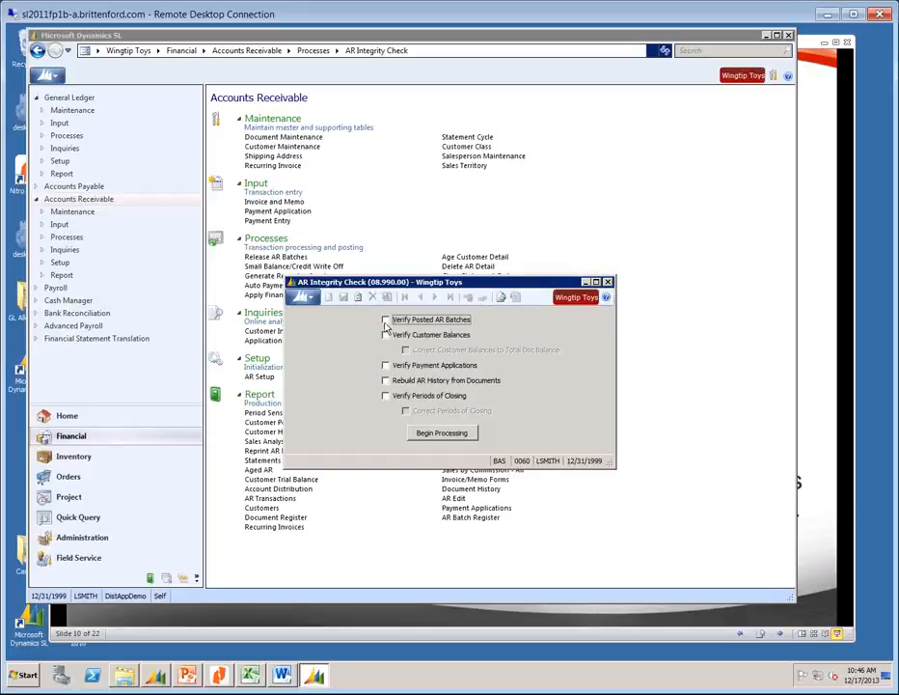
Shift the AR Integrity Check window slightly and close it without Begin Processing.
drag(499, 286, 494, 289)
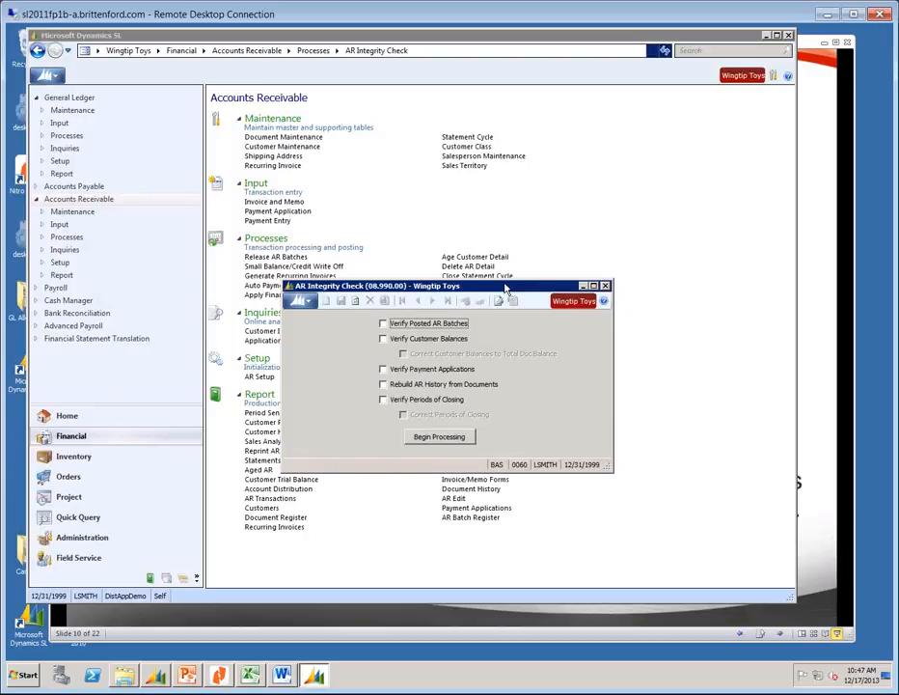
click(605, 287)
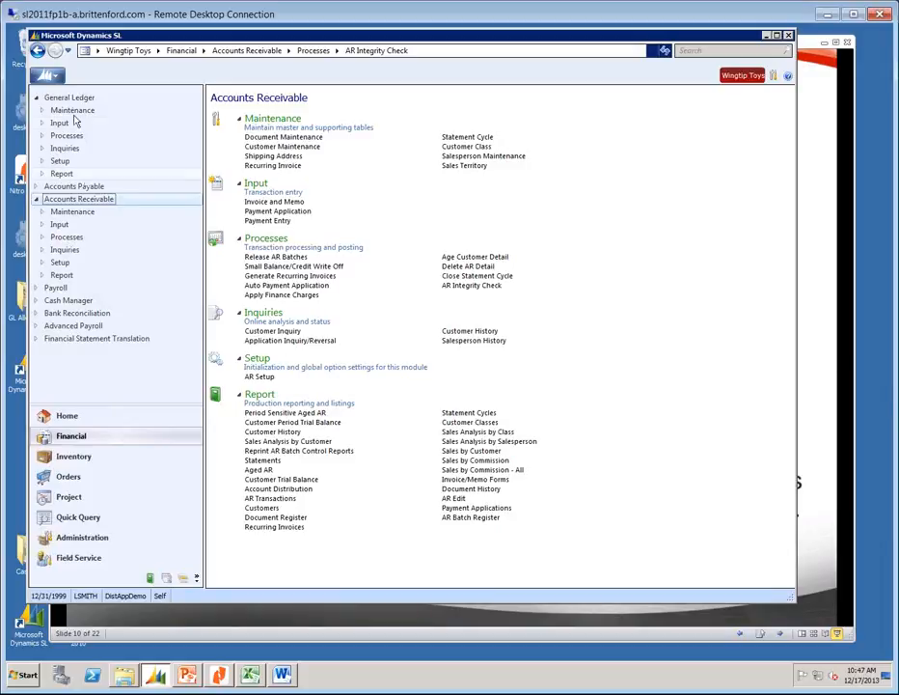
Go to the Accounts Payable module and bring up the AP Batch Register report.
click(61, 288)
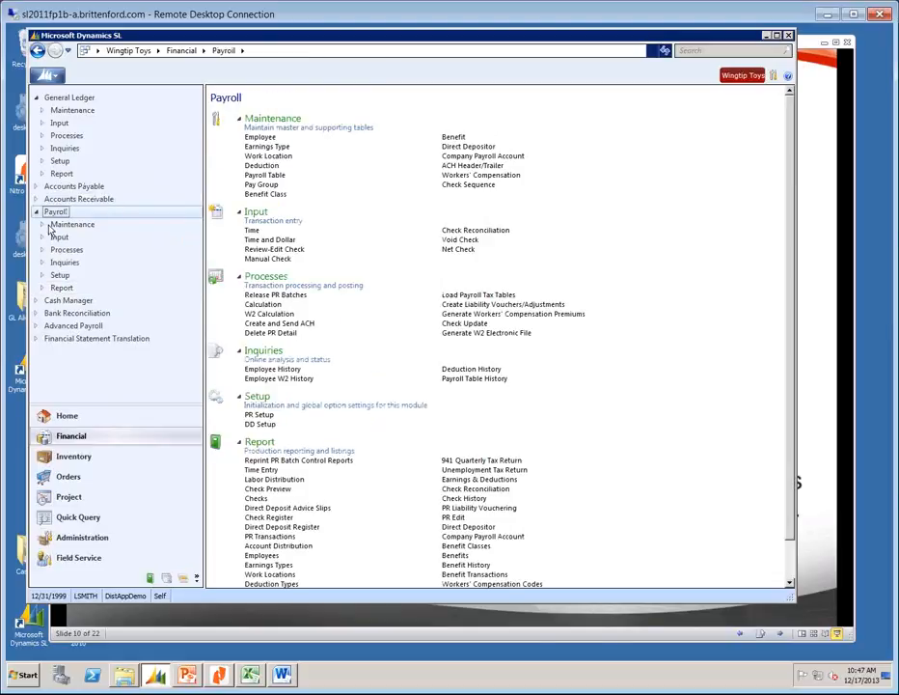
click(53, 190)
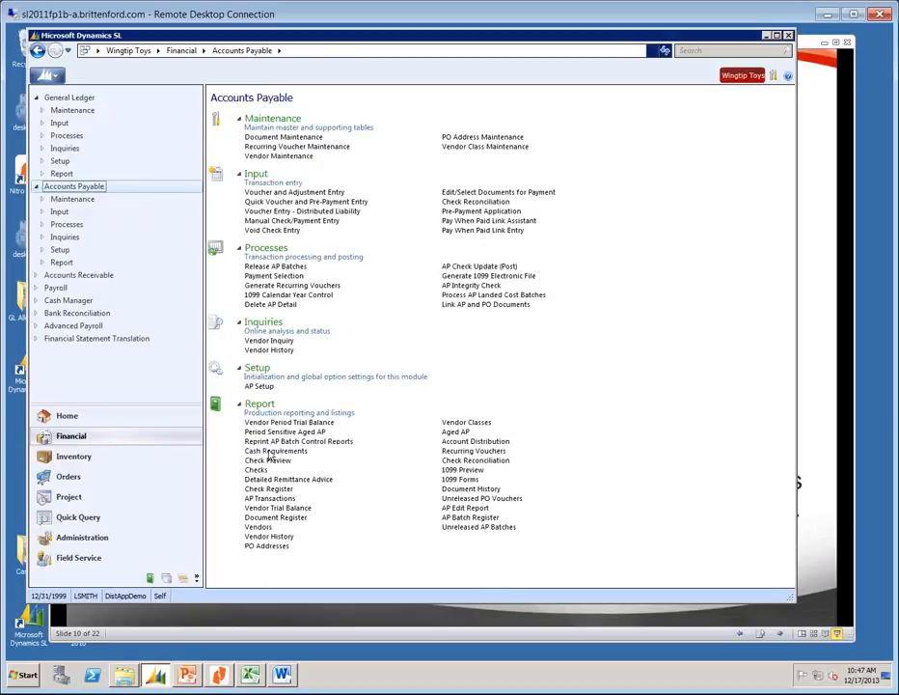
click(470, 518)
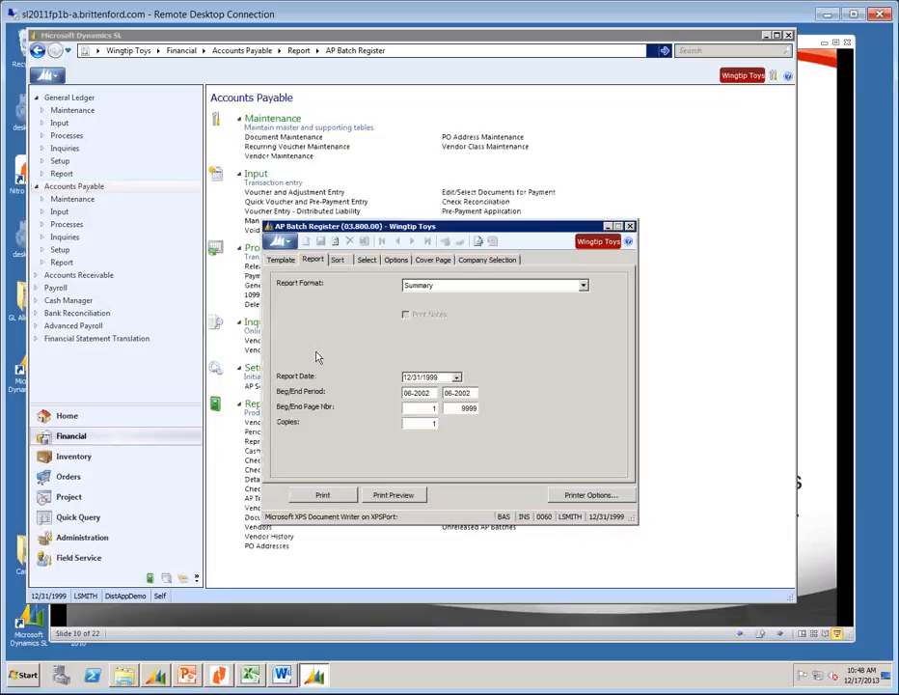
Set the AP Batch Register beginning period to 01-1999, keeping the end period at 06-2002.
double_click(431, 393)
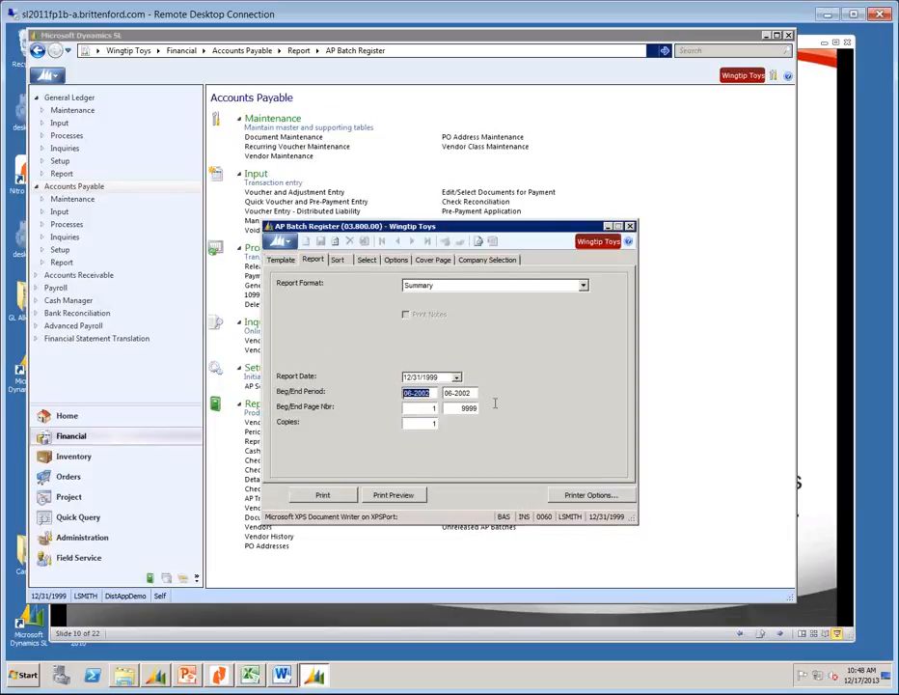
text(012002)
key(Tab)
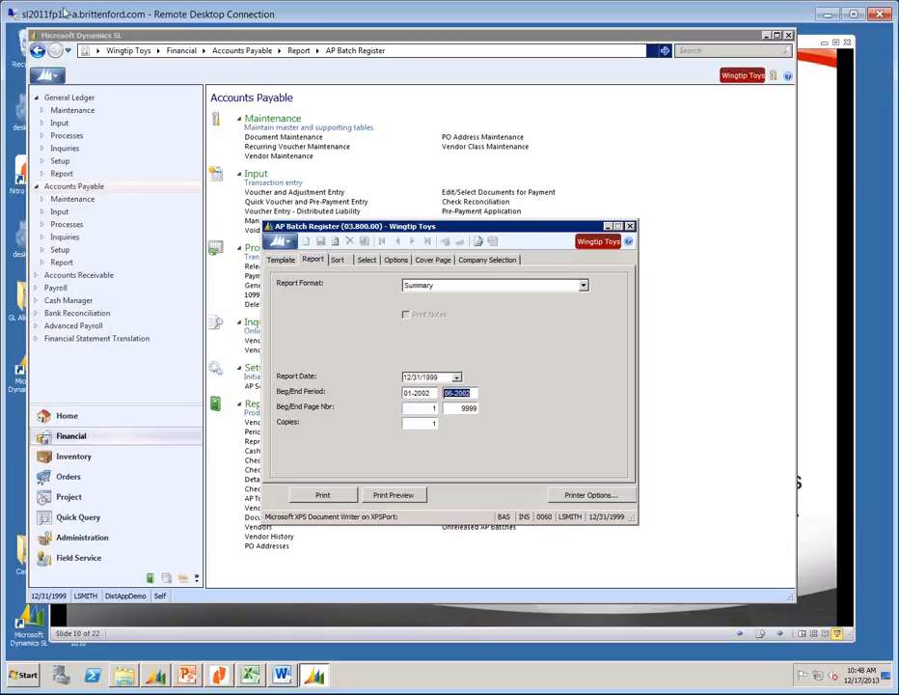
click(280, 259)
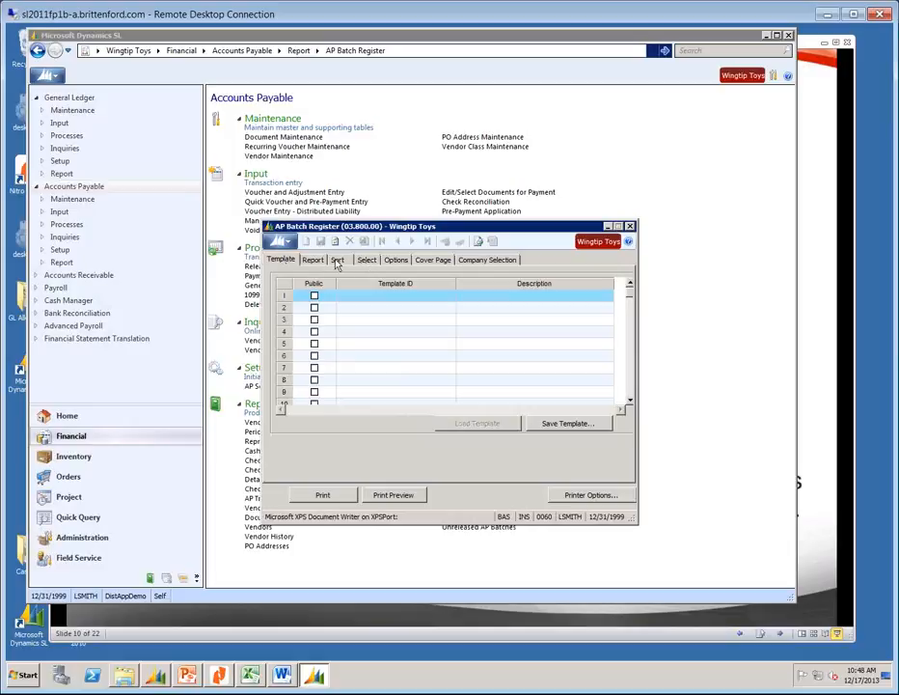
click(313, 261)
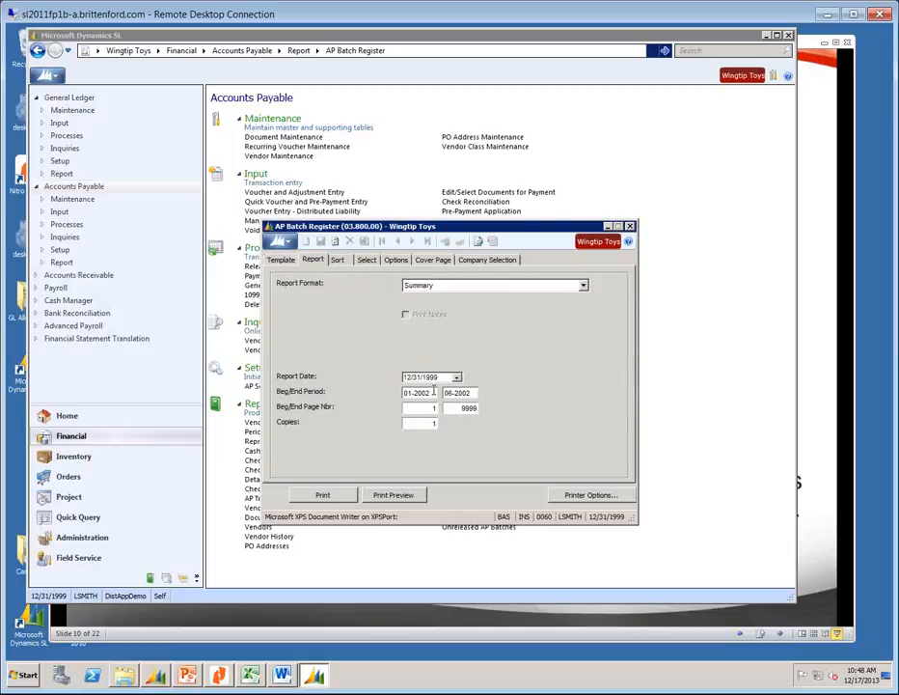
key(BackSpace)
key(BackSpace)
key(BackSpace)
key(BackSpace)
text(1999)
key(Tab)
Preview the AP Batch Register summary for 01-99 through 06-02, then bring the Accounts Payable page back.
click(411, 494)
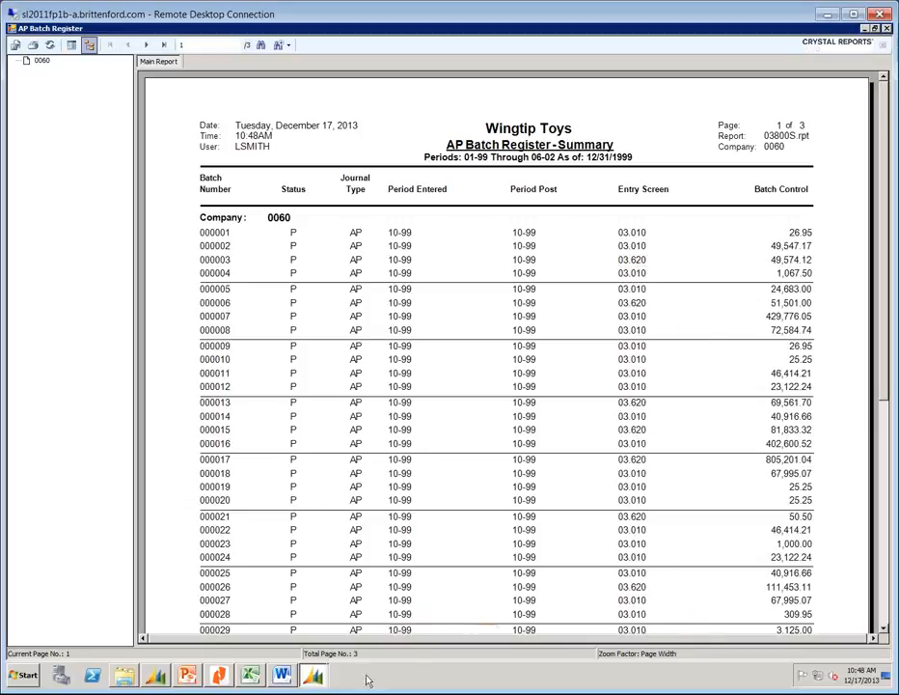
click(882, 591)
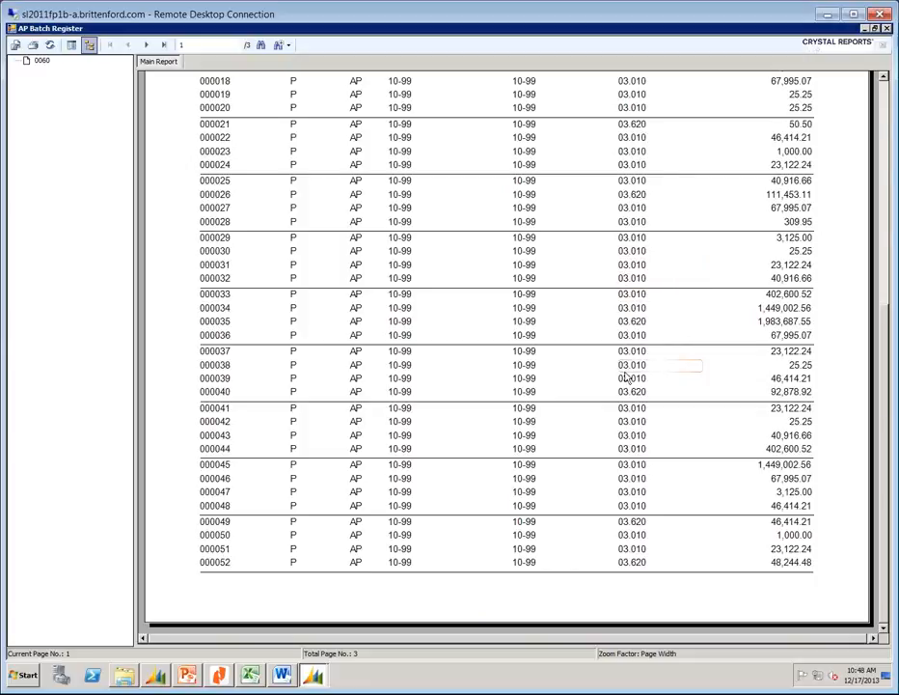
click(161, 678)
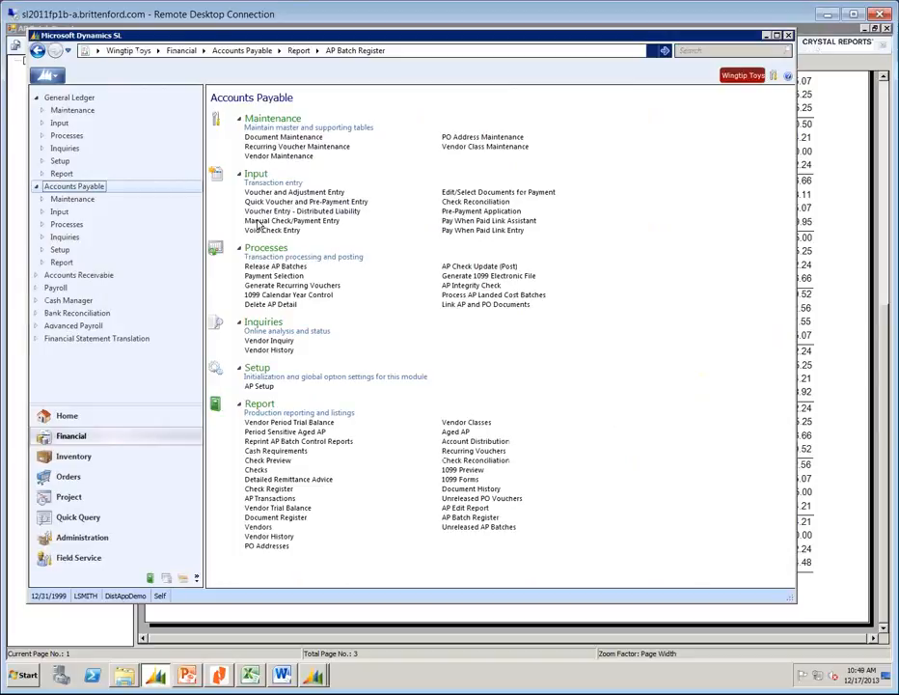
Look over the Manual Check/Payment Entry and Void Check Entry screens, then return to the AP Batch Register preview.
click(259, 222)
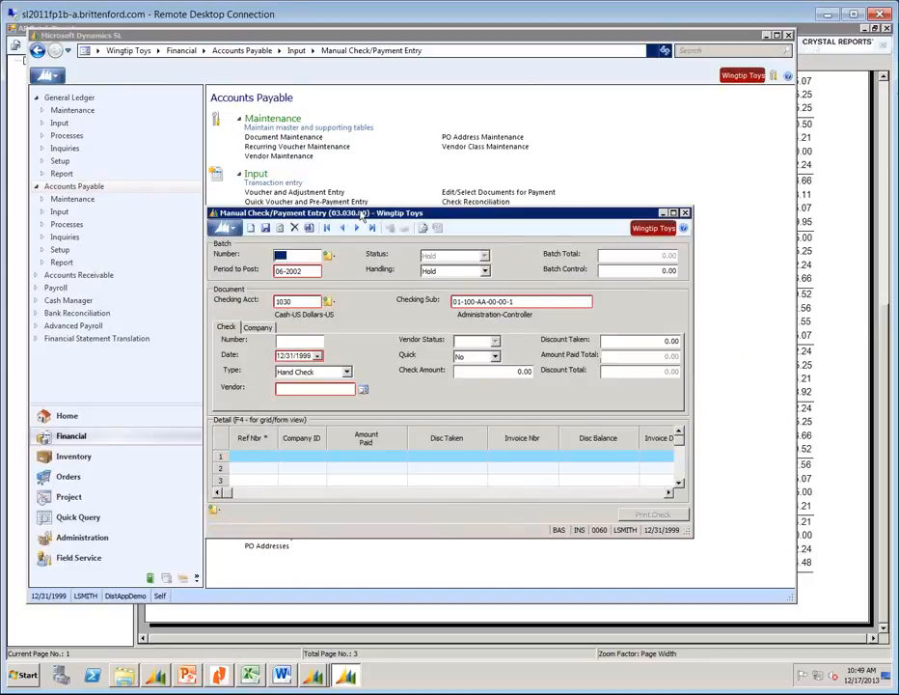
click(685, 213)
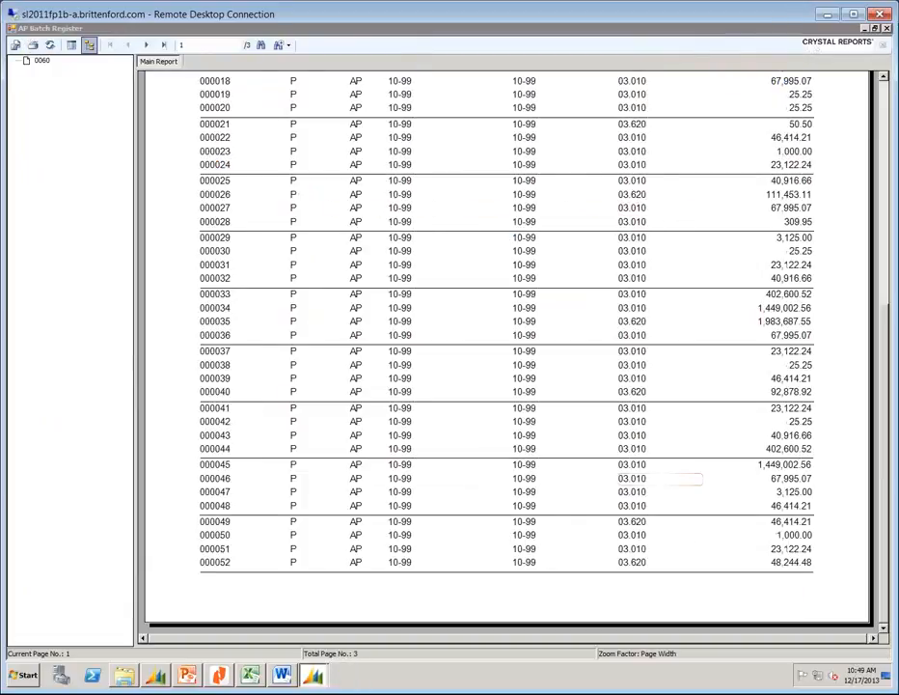
click(156, 676)
click(274, 232)
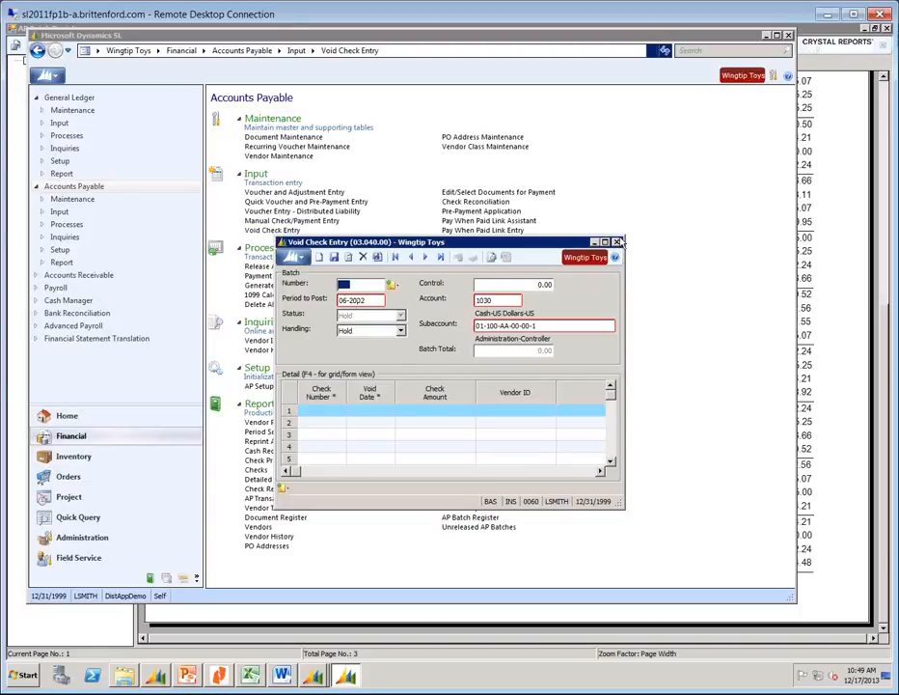
click(845, 35)
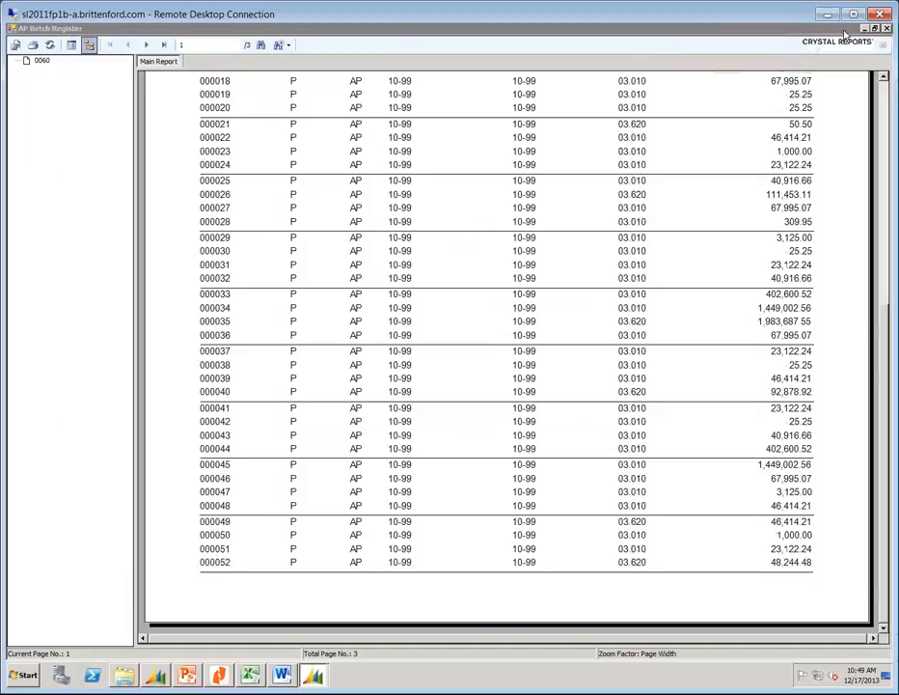
Page through the AP Batch Register preview to page 3 of 3 and close it.
click(643, 61)
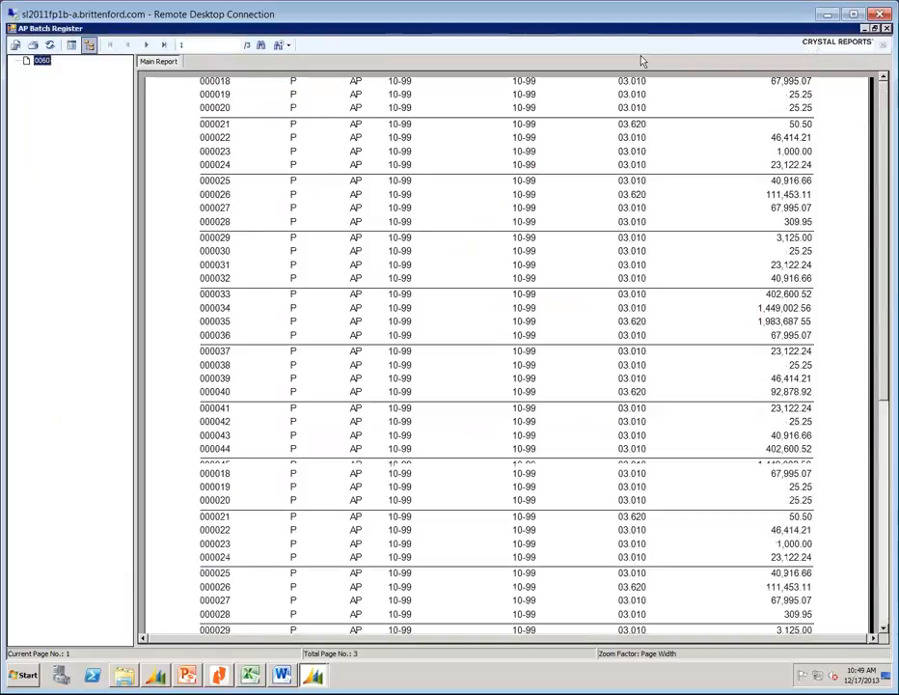
click(147, 46)
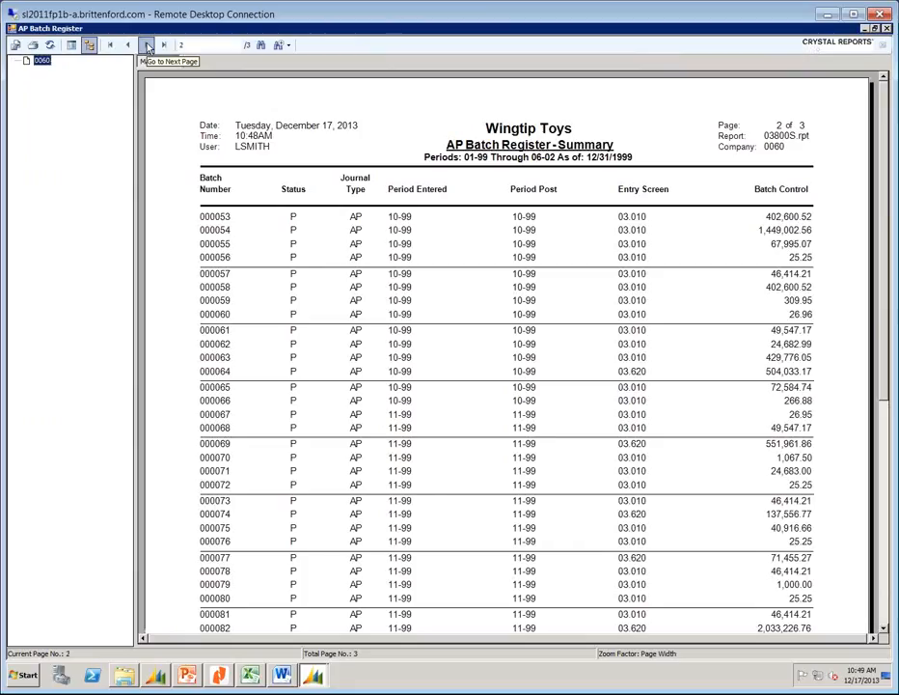
click(146, 46)
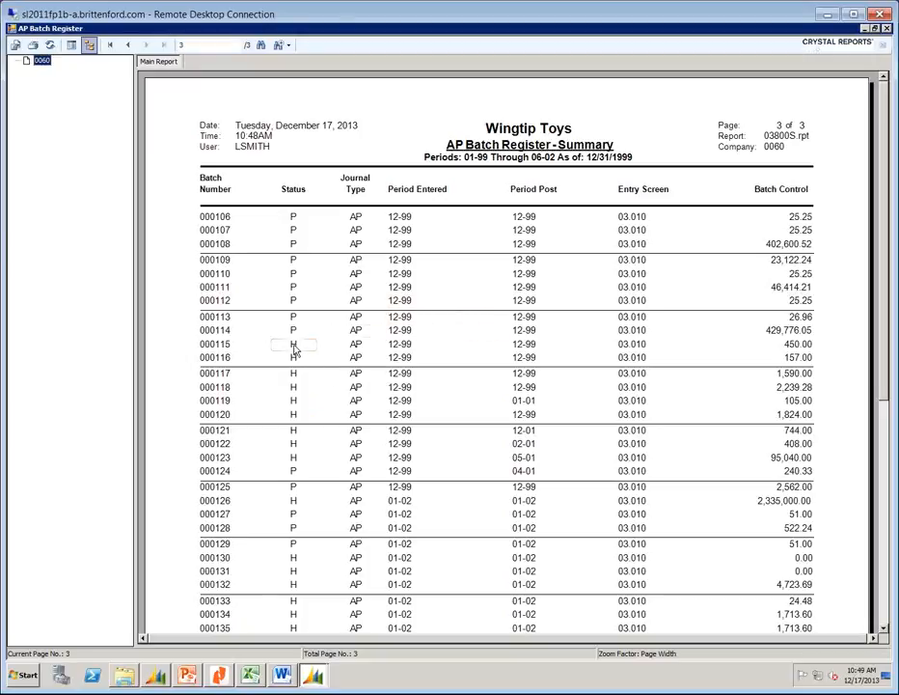
click(888, 31)
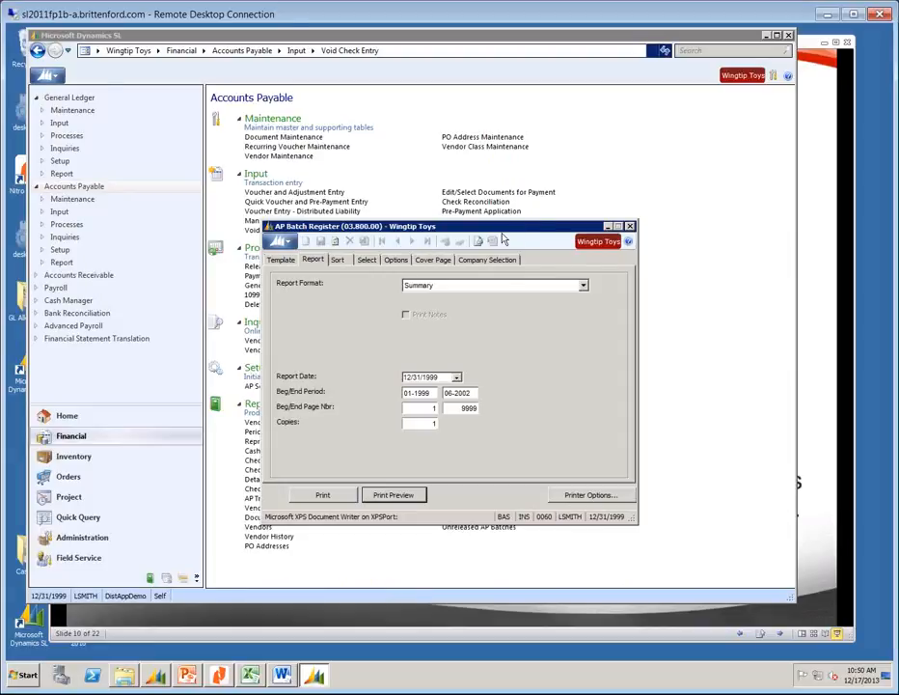
Close the AP Batch Register settings and preview both pages of the Period Sensitive Aged AP detail report.
click(629, 226)
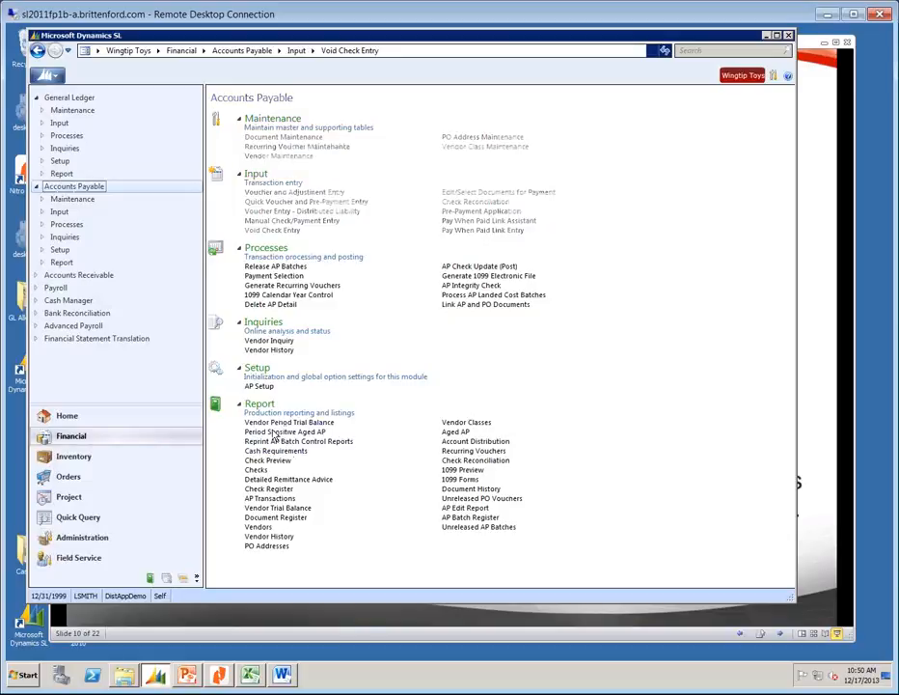
click(275, 433)
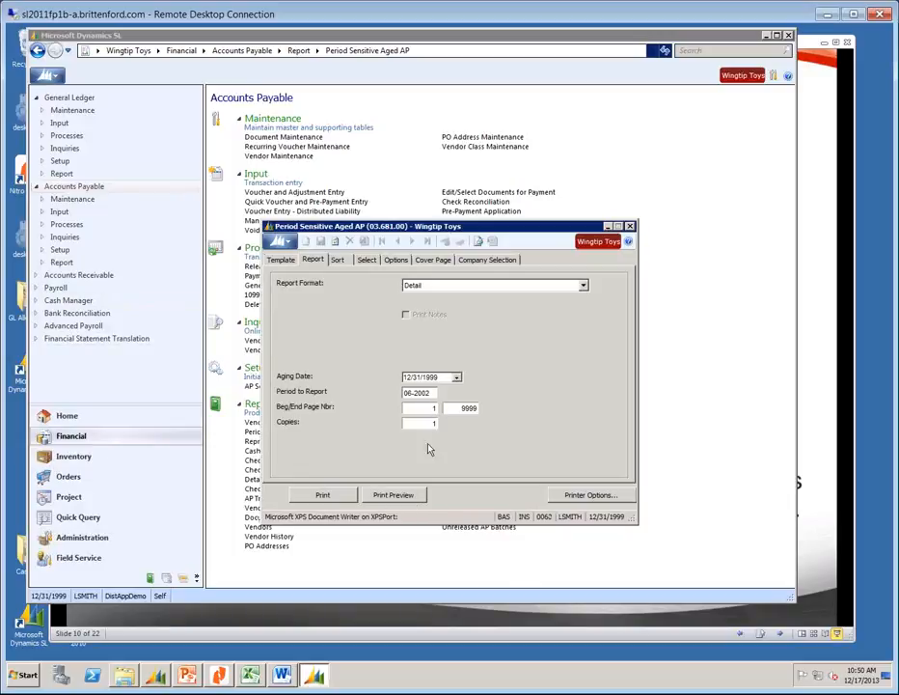
click(394, 497)
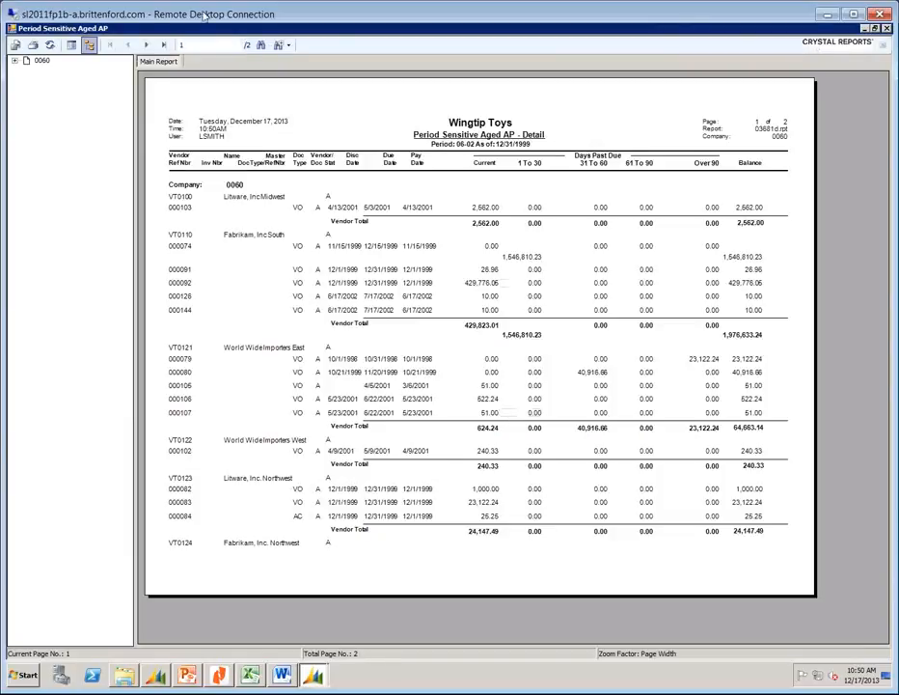
click(147, 45)
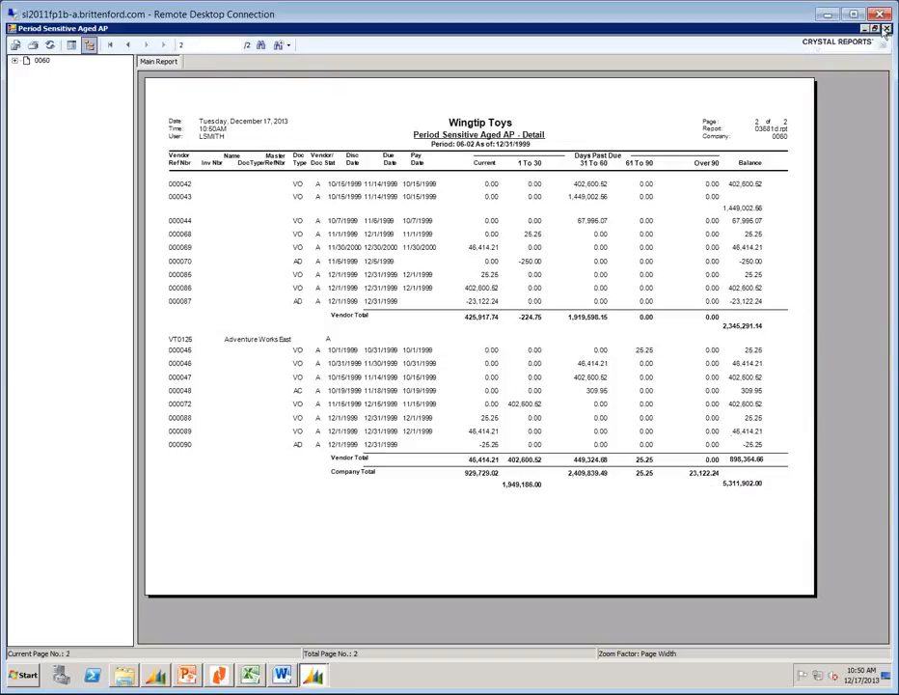
click(147, 679)
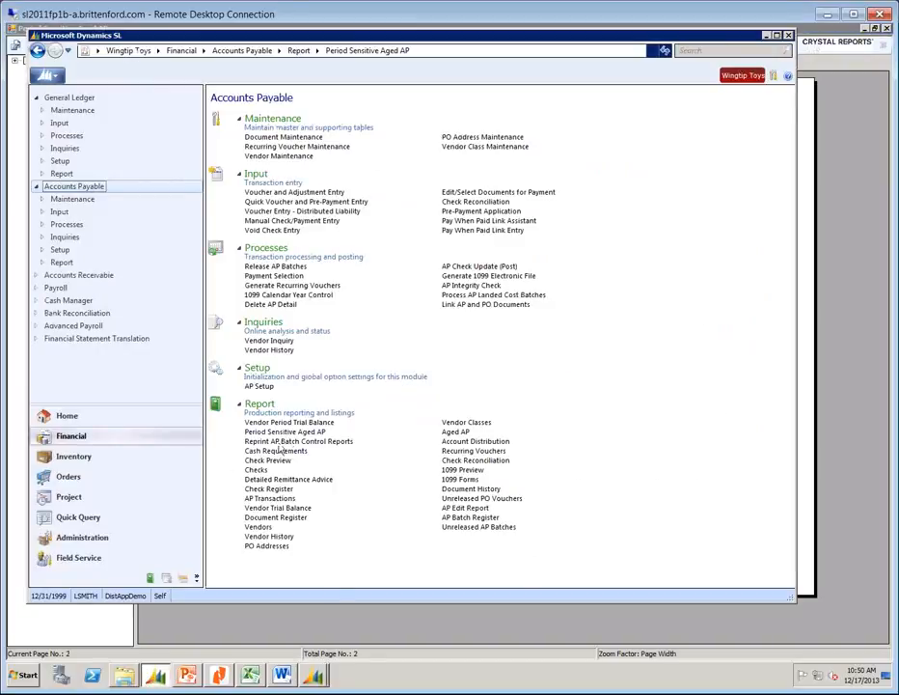
Preview the Vendor Period Trial Balance to its last page, highlighting the 5,311,902.00 Accounts Payable total.
mouse_move(314, 683)
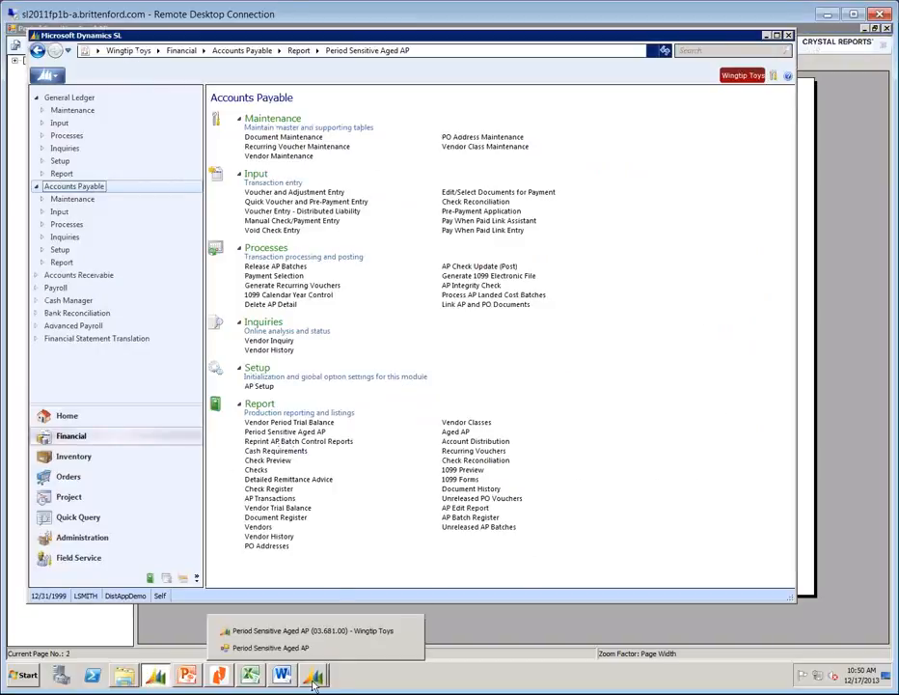
click(287, 423)
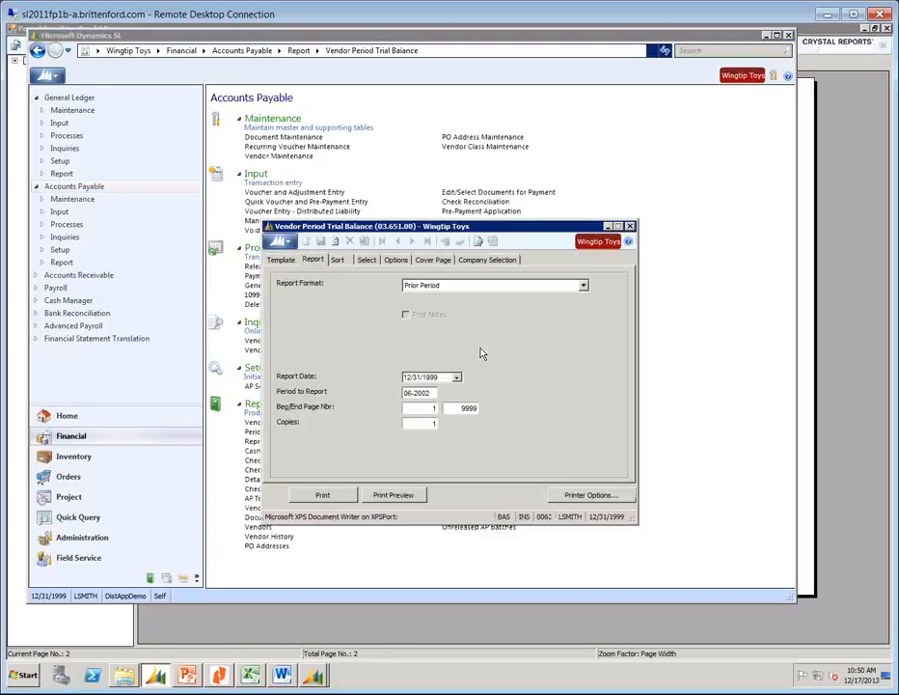
click(403, 497)
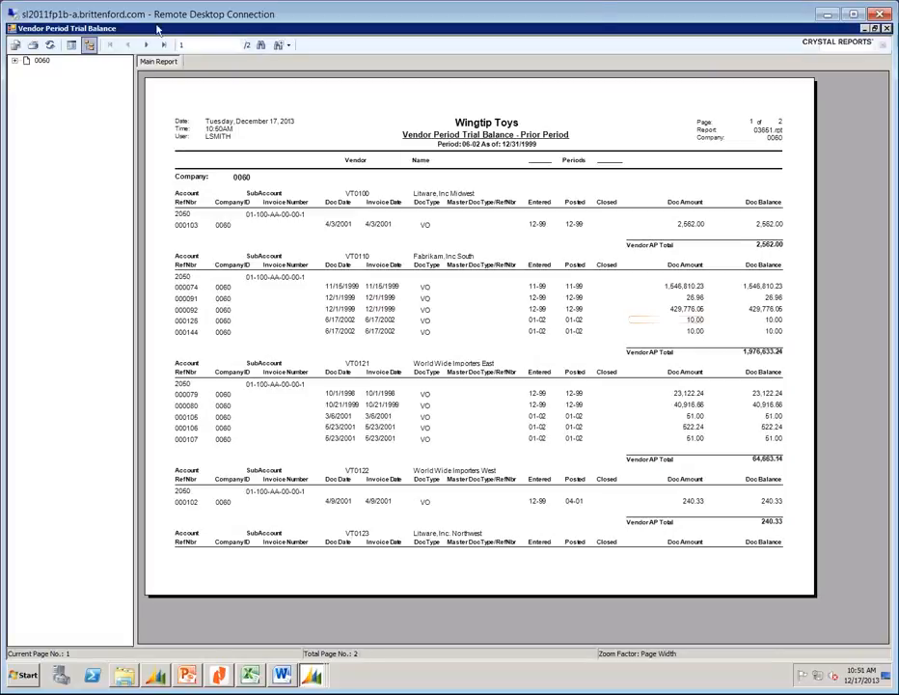
click(164, 46)
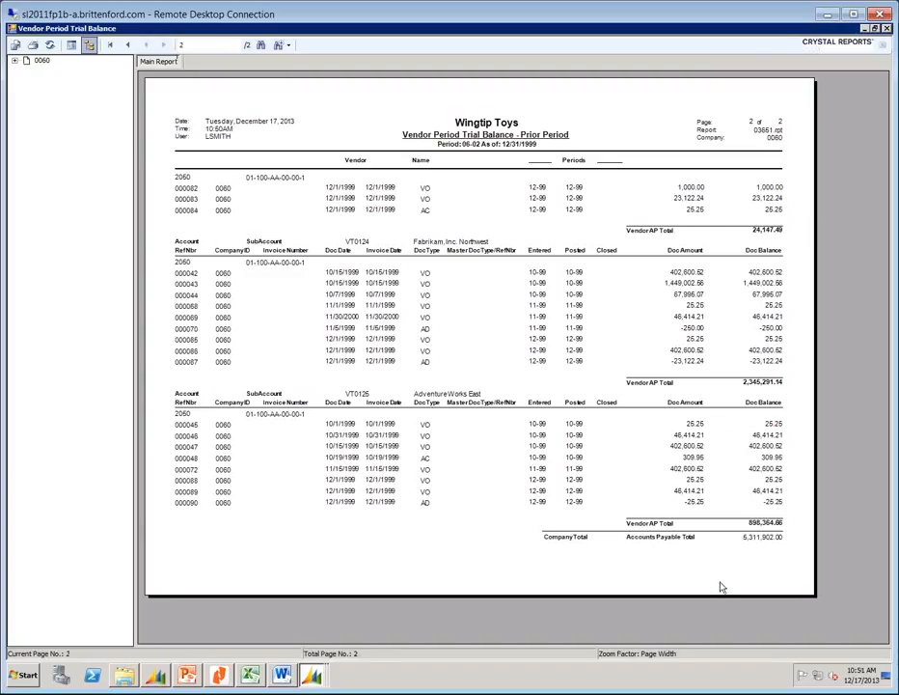
click(755, 541)
Close the trial balance and aged AP previews and settings, then bring up AP Integrity Check (03.990.00).
click(886, 29)
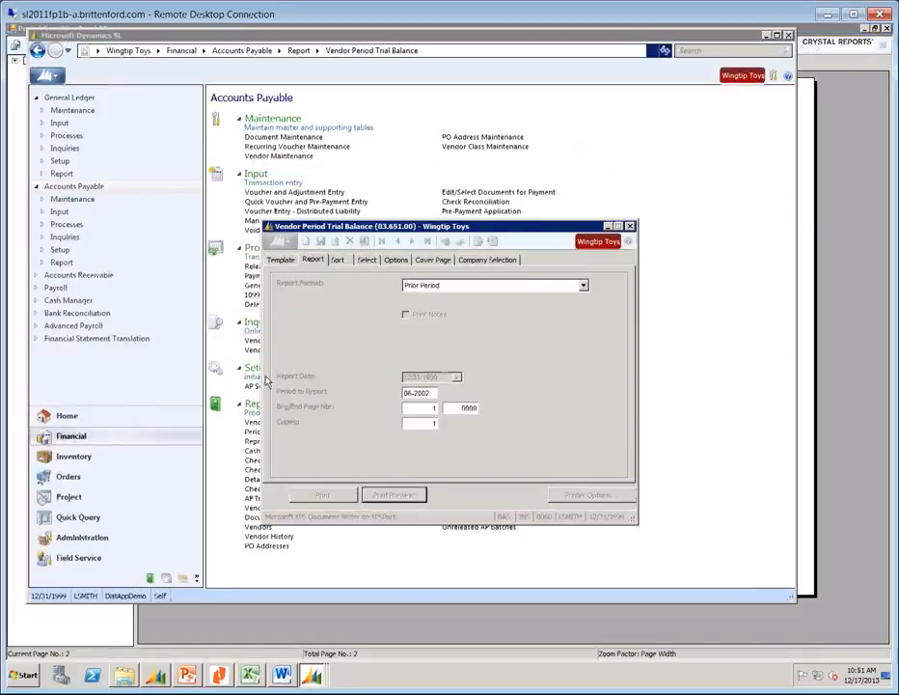
click(630, 227)
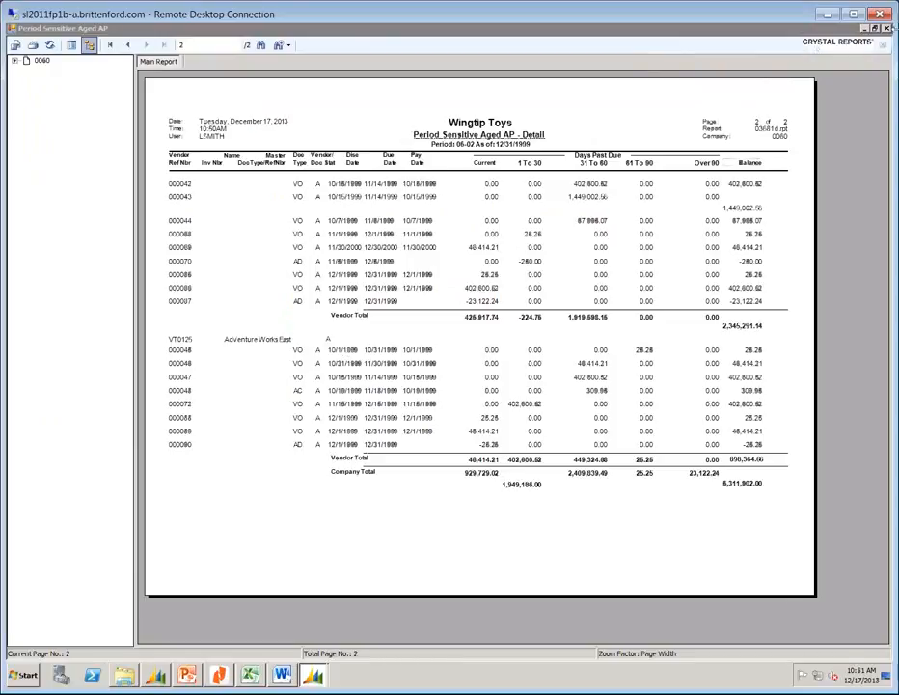
click(887, 28)
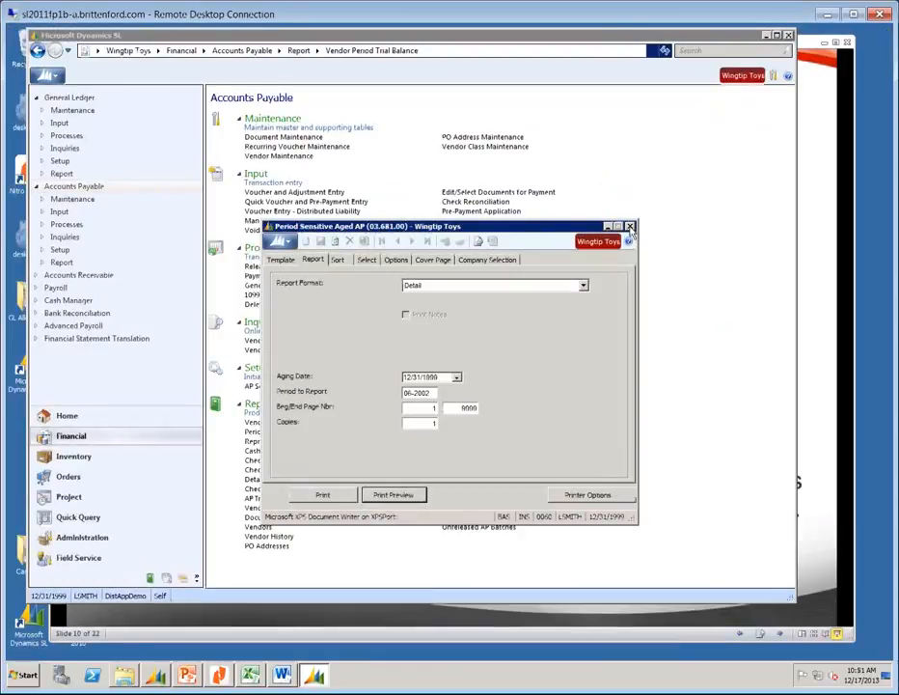
click(630, 226)
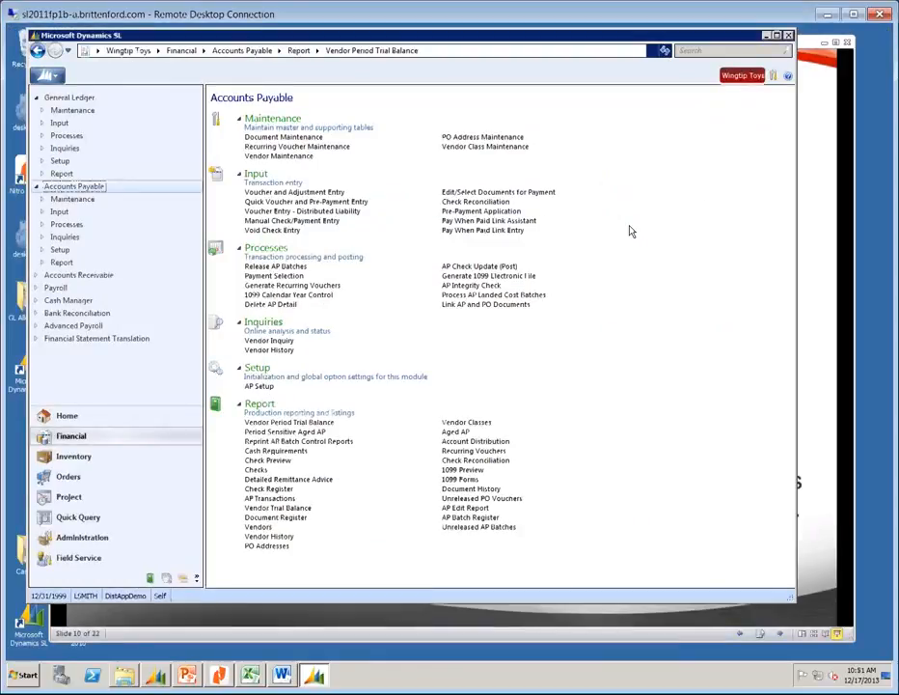
click(457, 285)
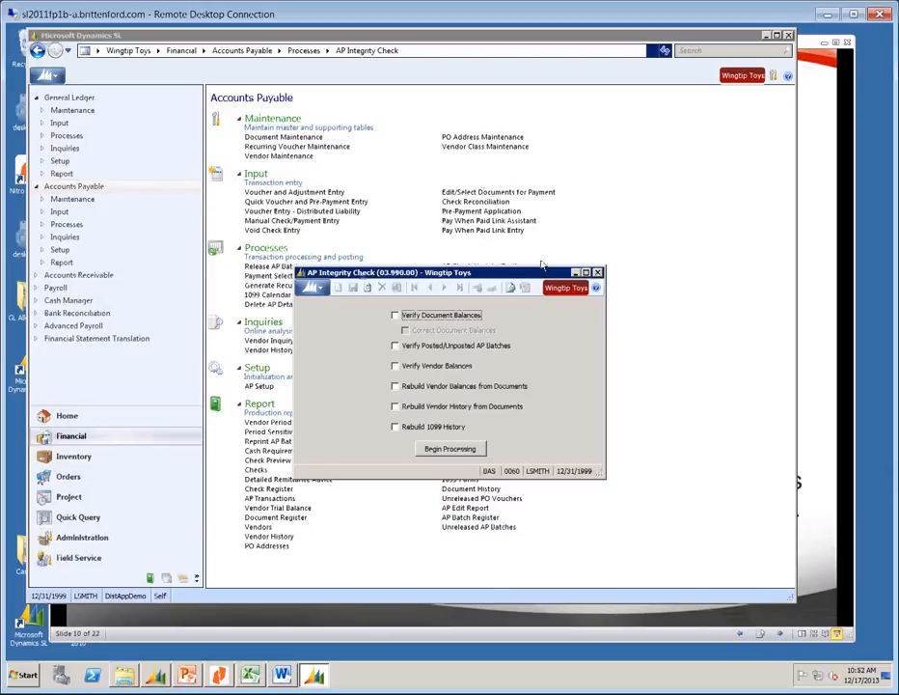
Close the AP Integrity Check (03.990.00) window without running it.
click(597, 272)
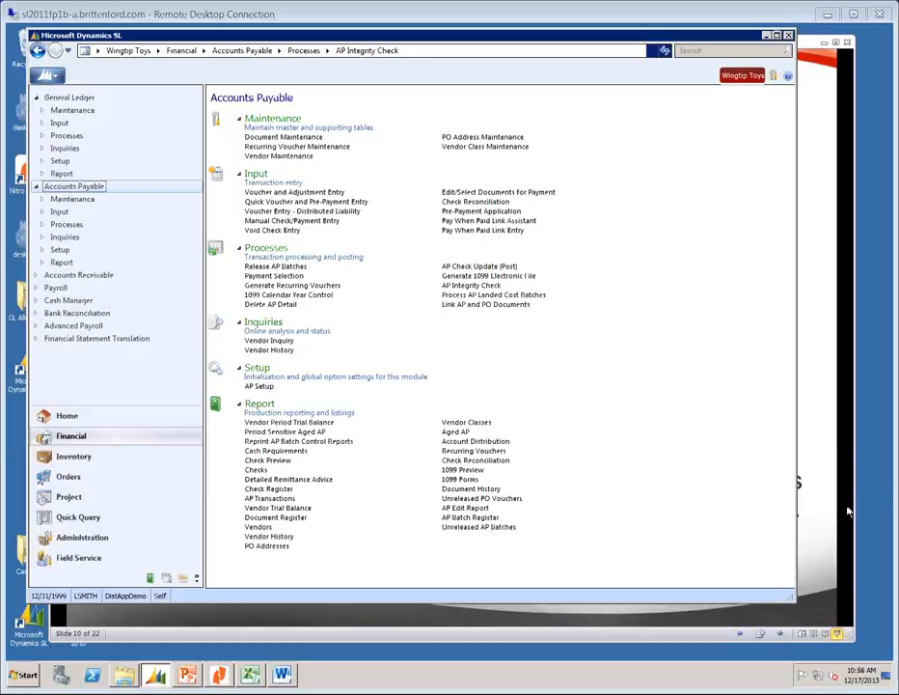
click(463, 286)
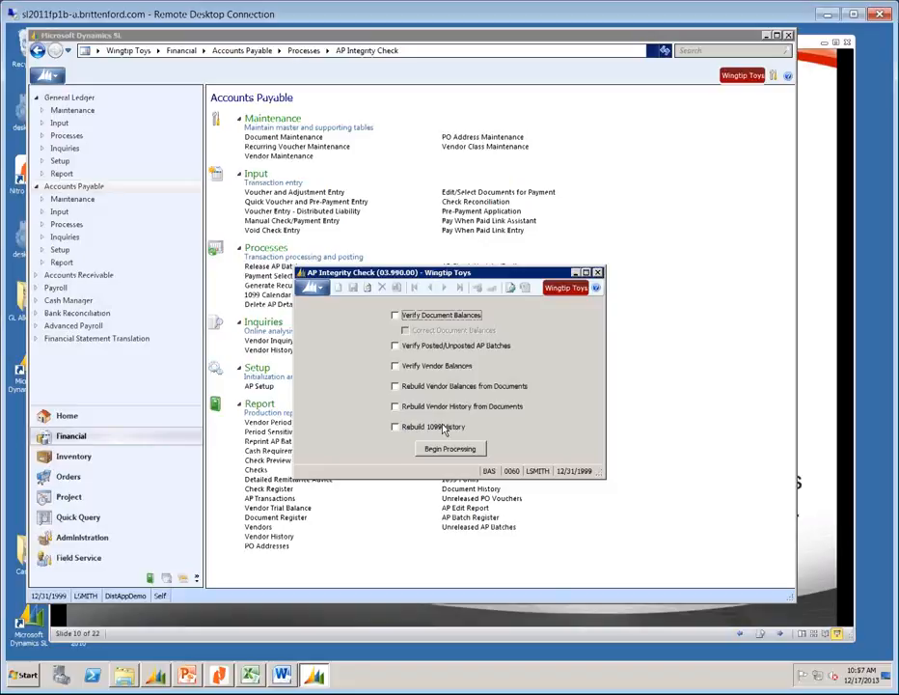
click(597, 273)
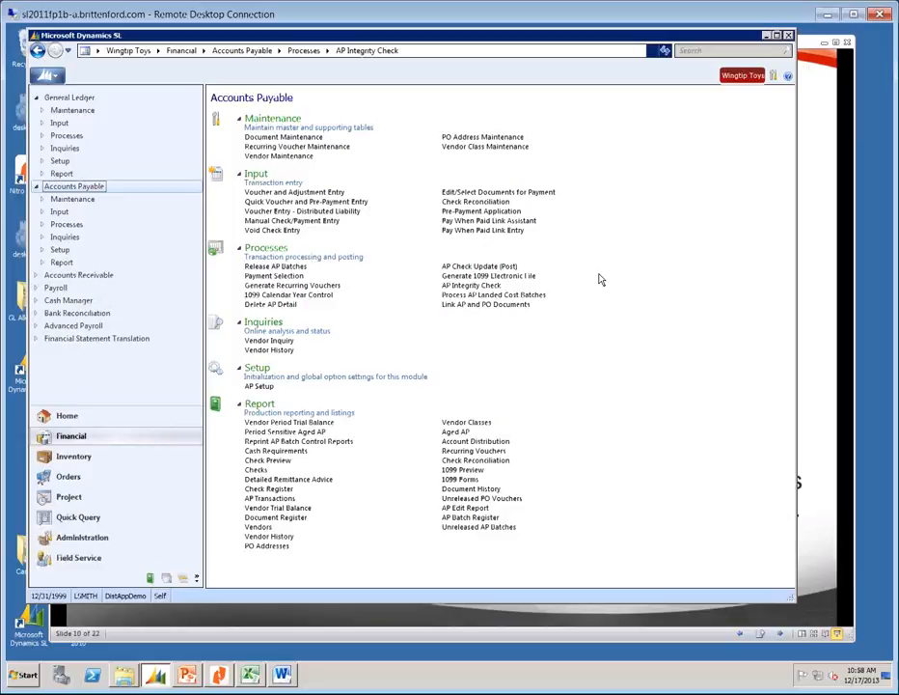
Bring up the Cash Manager Batch Register report (20.800.00) from the Cash Manager module.
click(56, 302)
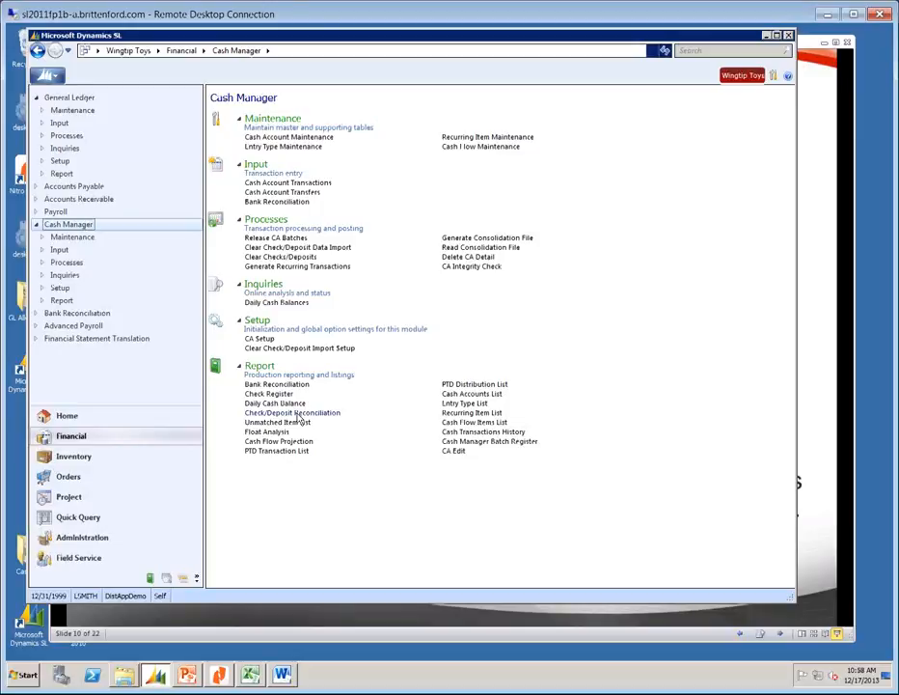
click(462, 444)
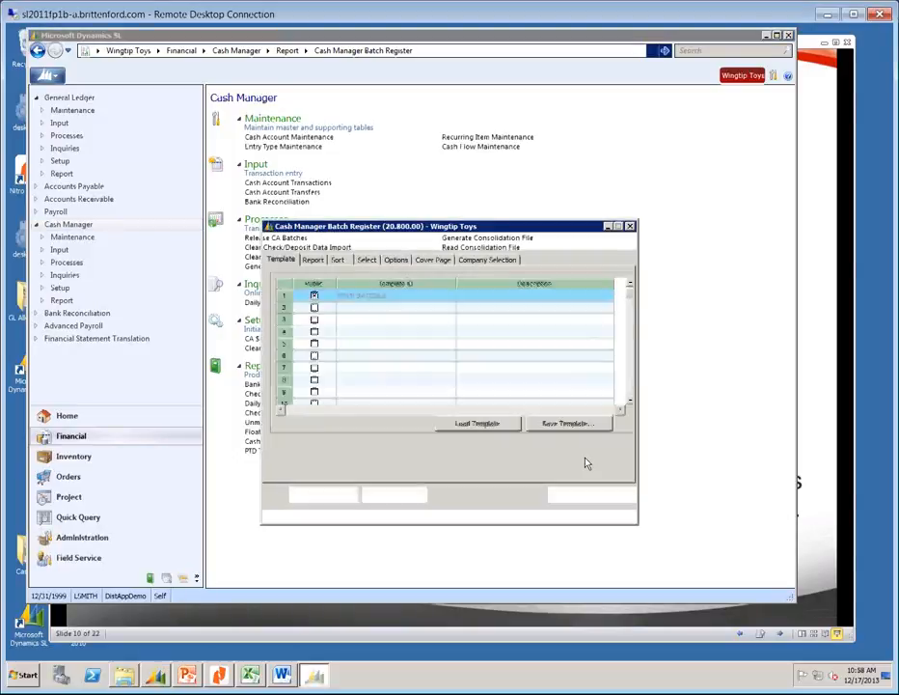
Load the row-1 template, set Beg Period to 01-1999, and preview the Cash Manager Batch Register.
click(356, 294)
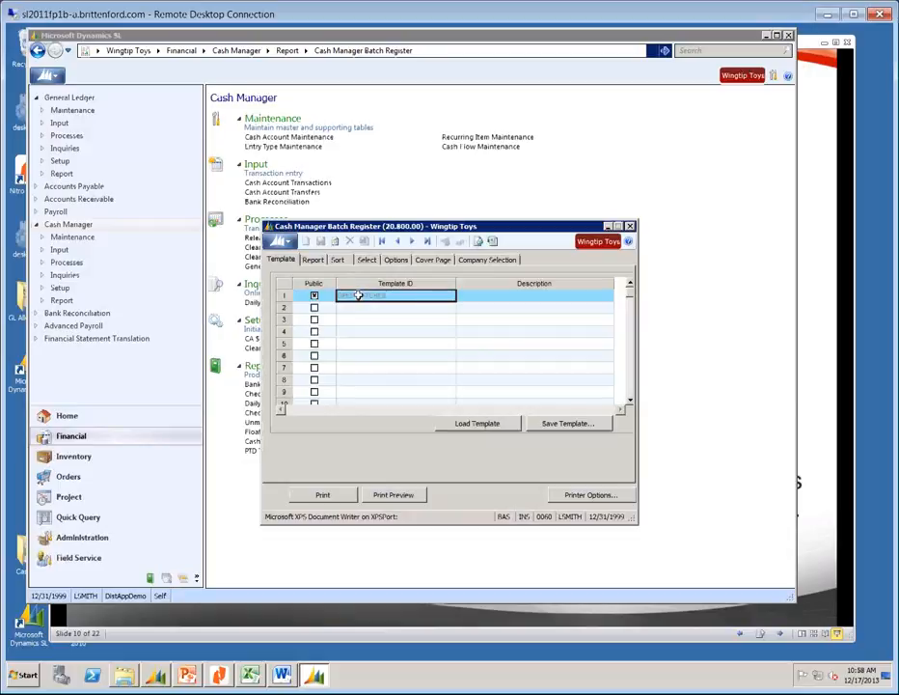
click(475, 425)
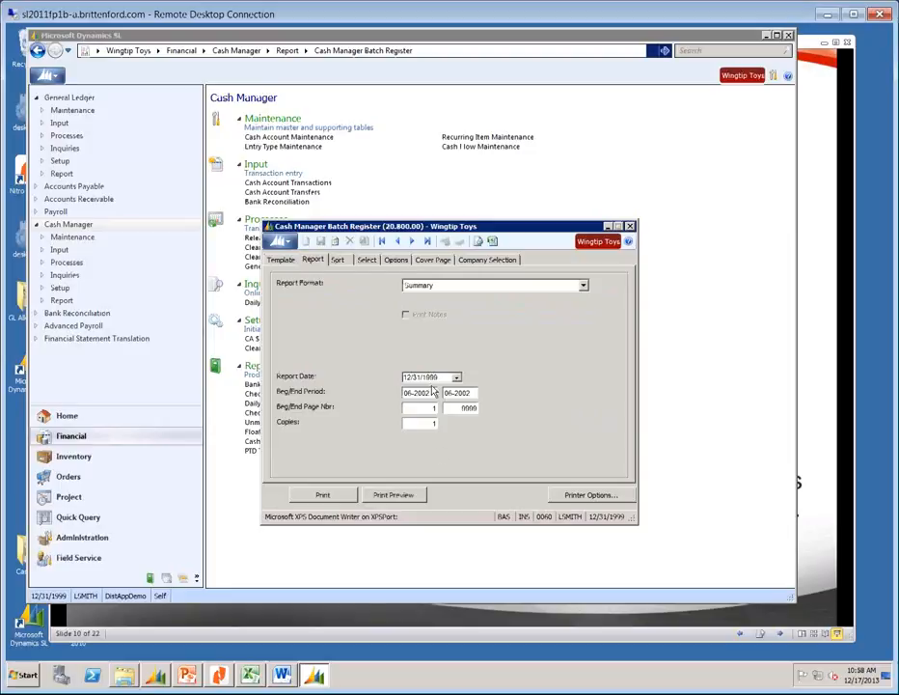
click(432, 393)
text(01-1999)
key(Tab)
click(393, 494)
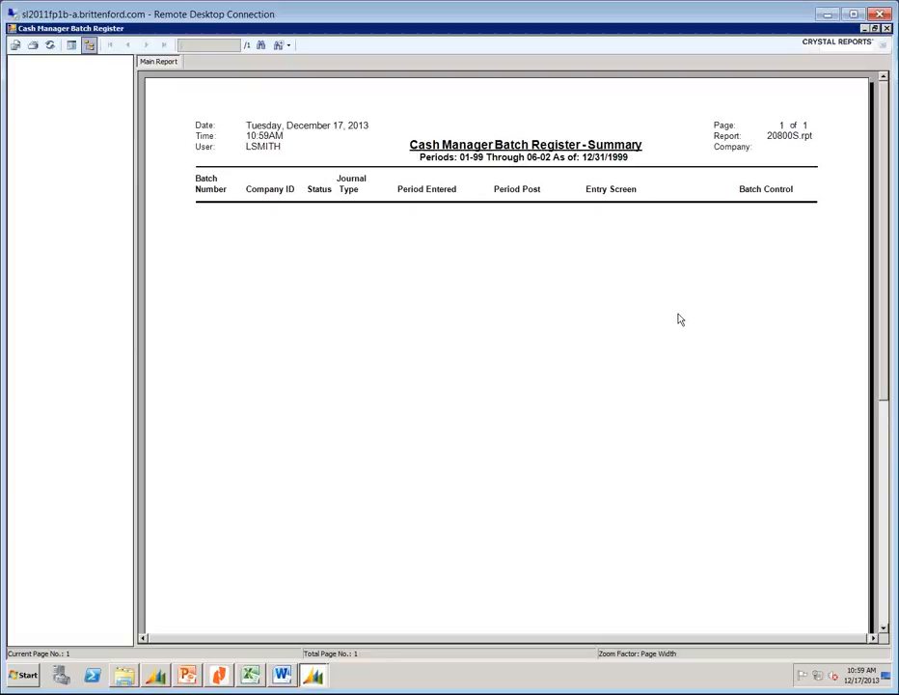
Close the empty Cash Manager Batch Register Summary preview to return to its report settings.
click(887, 30)
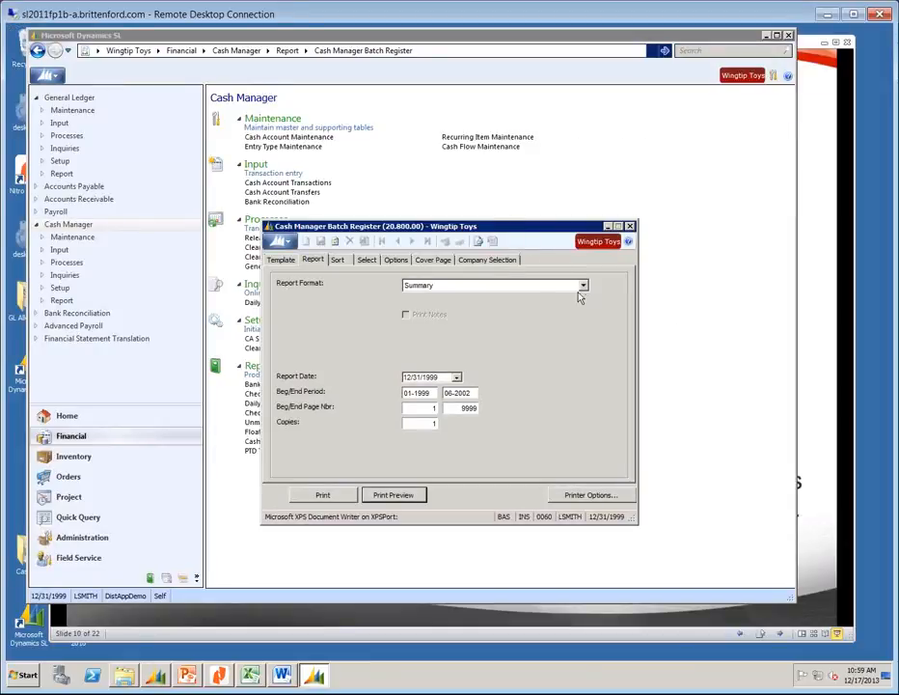
Close the Batch Register dialog, then open and close the Check Register report (20.600.00).
click(629, 226)
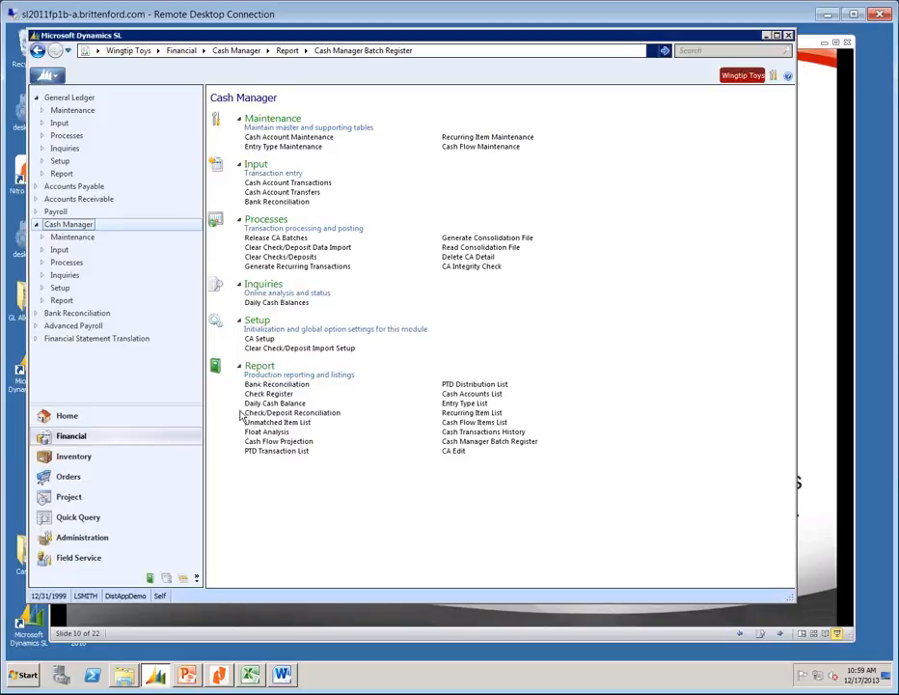
click(275, 395)
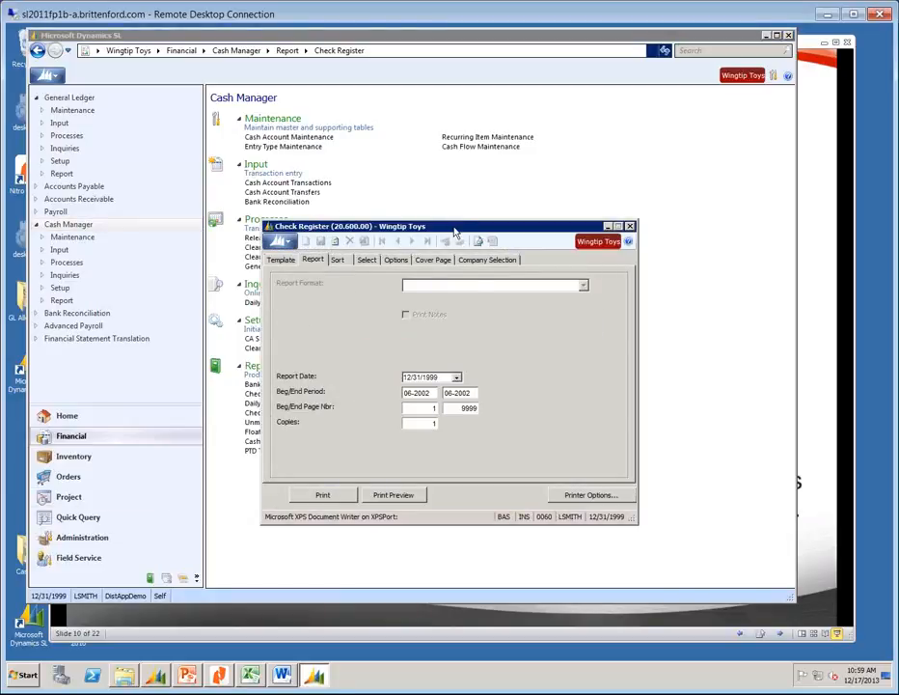
drag(473, 228, 600, 237)
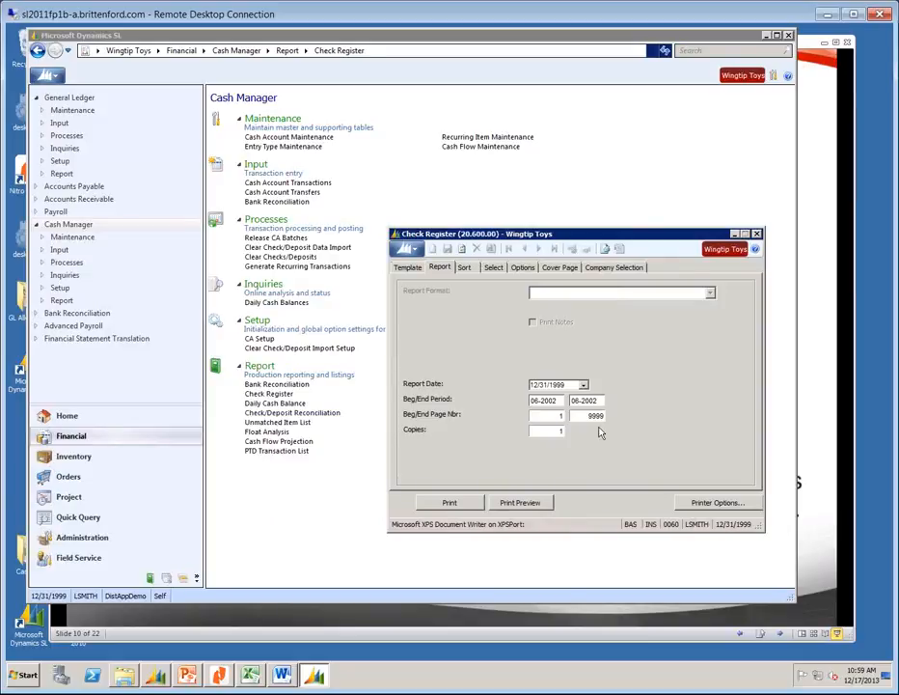
click(758, 235)
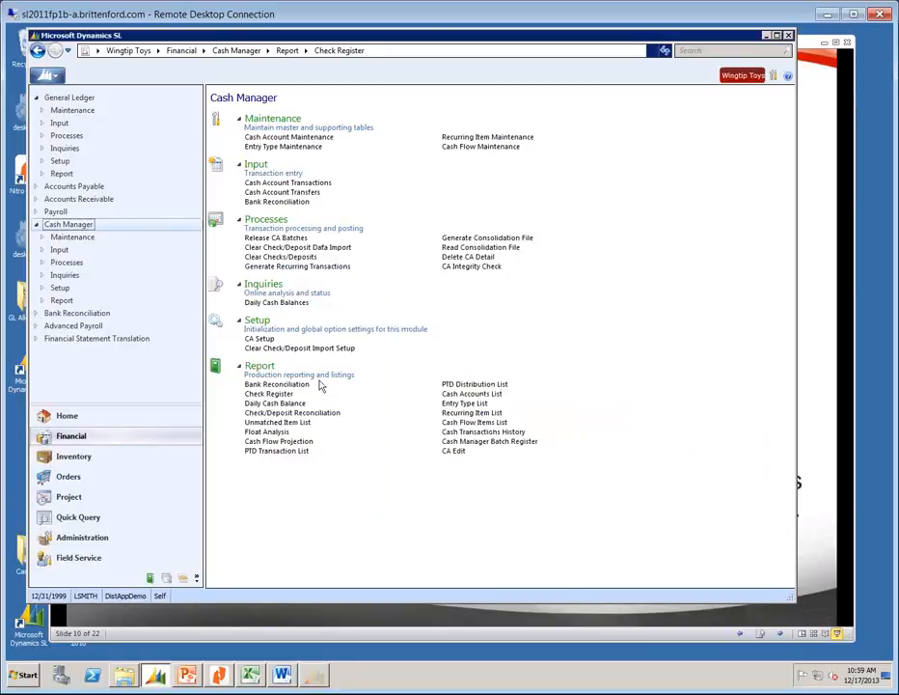
Preview the Check/Deposit Reconciliation - Standard report for 12/31/1999.
click(259, 414)
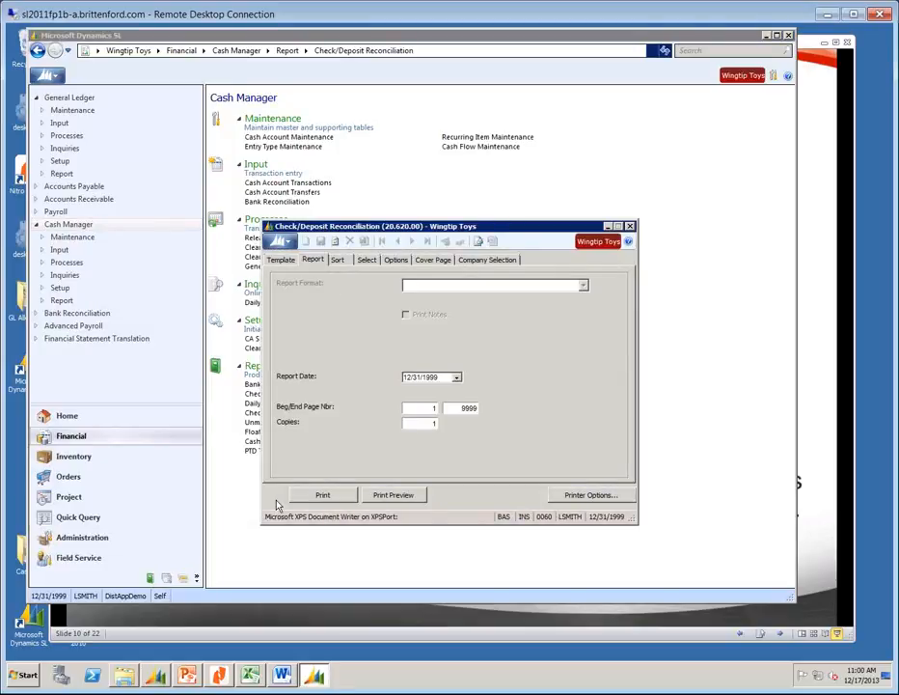
click(397, 494)
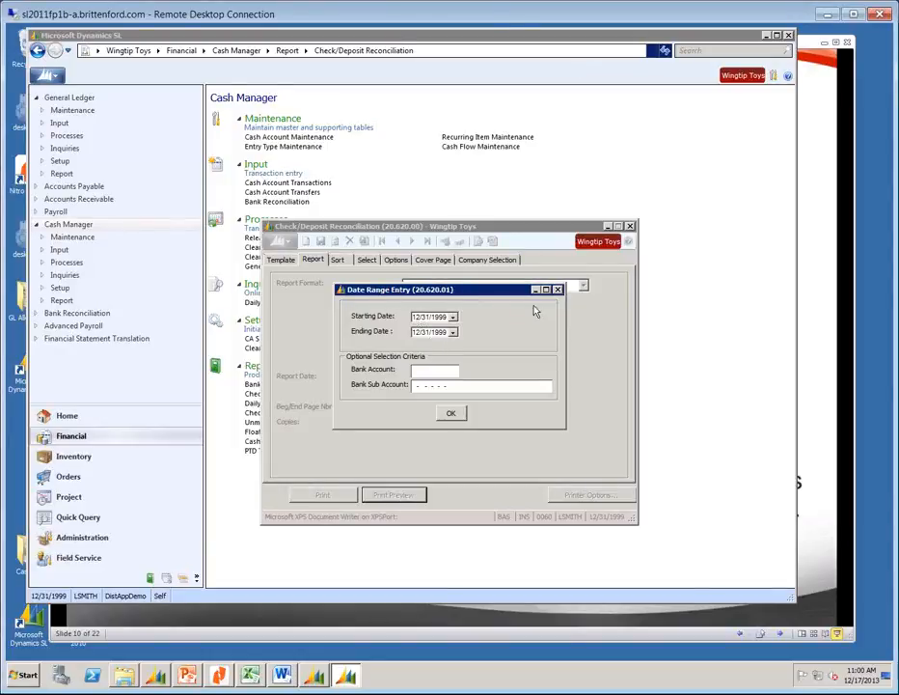
click(450, 414)
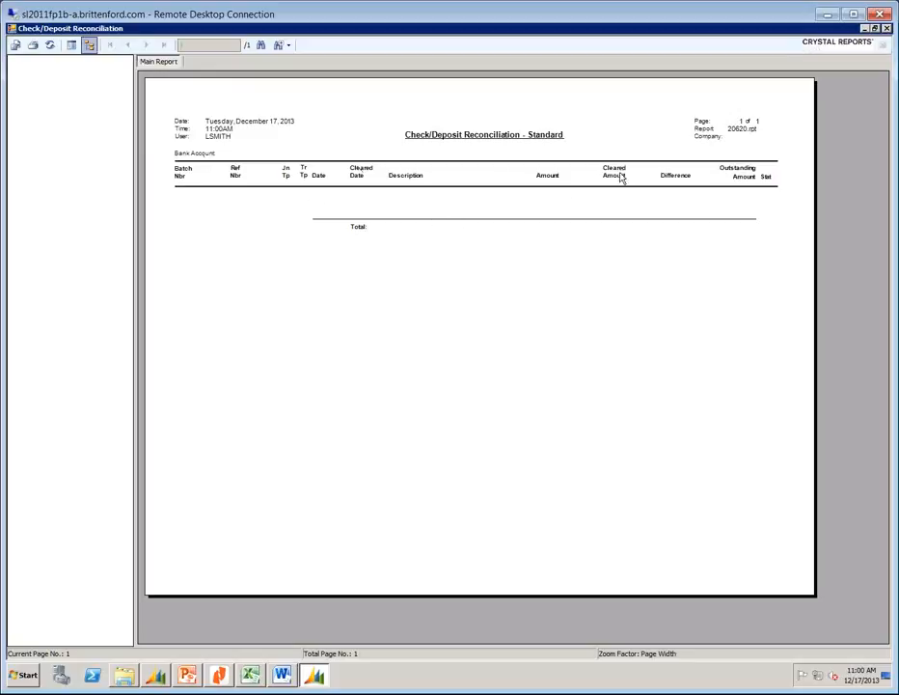
Close the Check/Deposit Reconciliation preview and its report dialog.
click(886, 28)
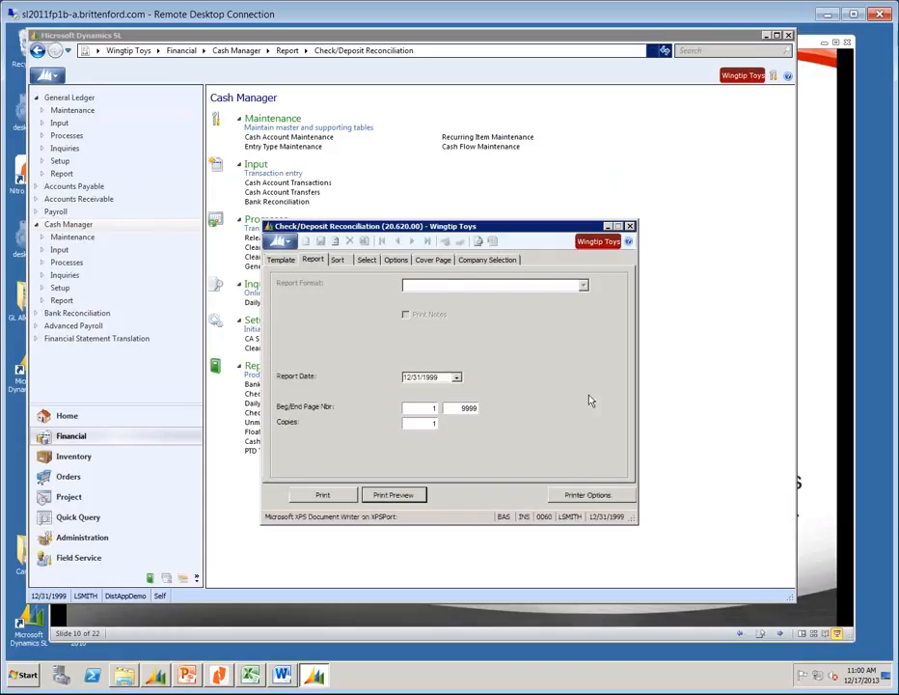
click(629, 228)
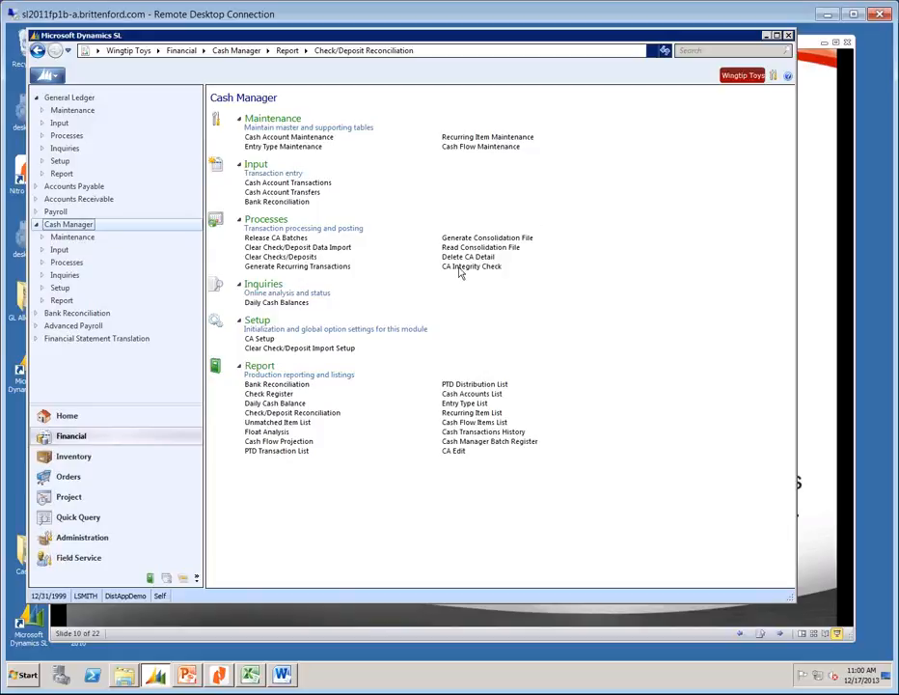
Open the Transaction Transfer Suspense report (PA.RJT.00) from Project Controller.
click(62, 497)
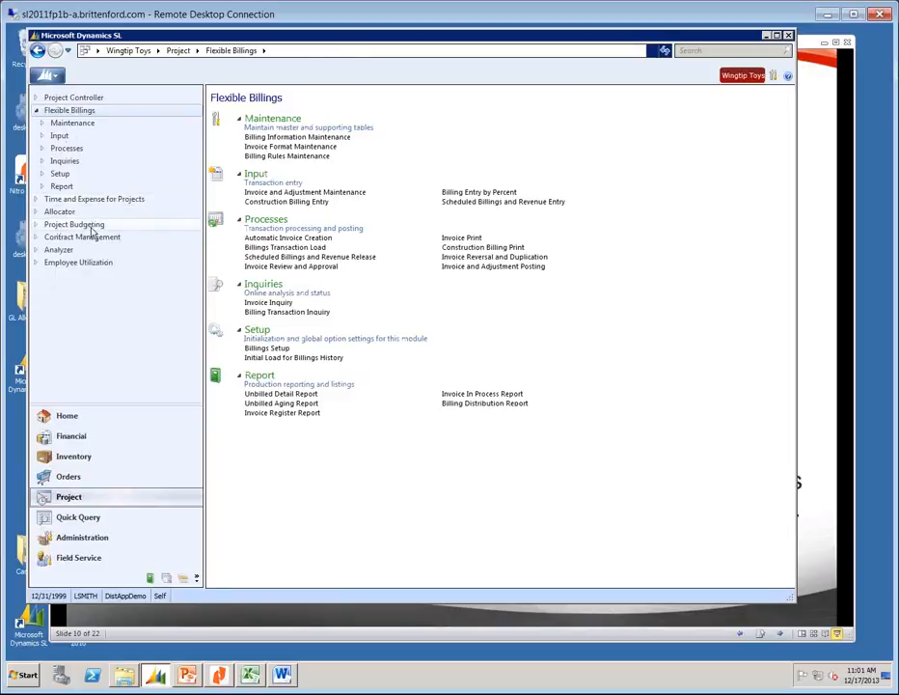
click(55, 98)
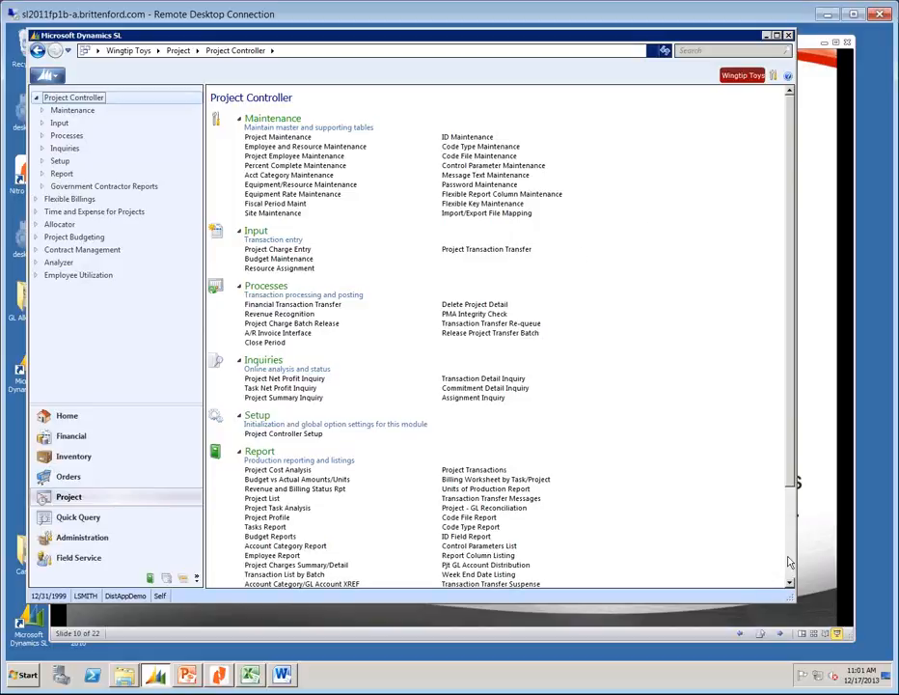
scroll(789, 561, down, 3)
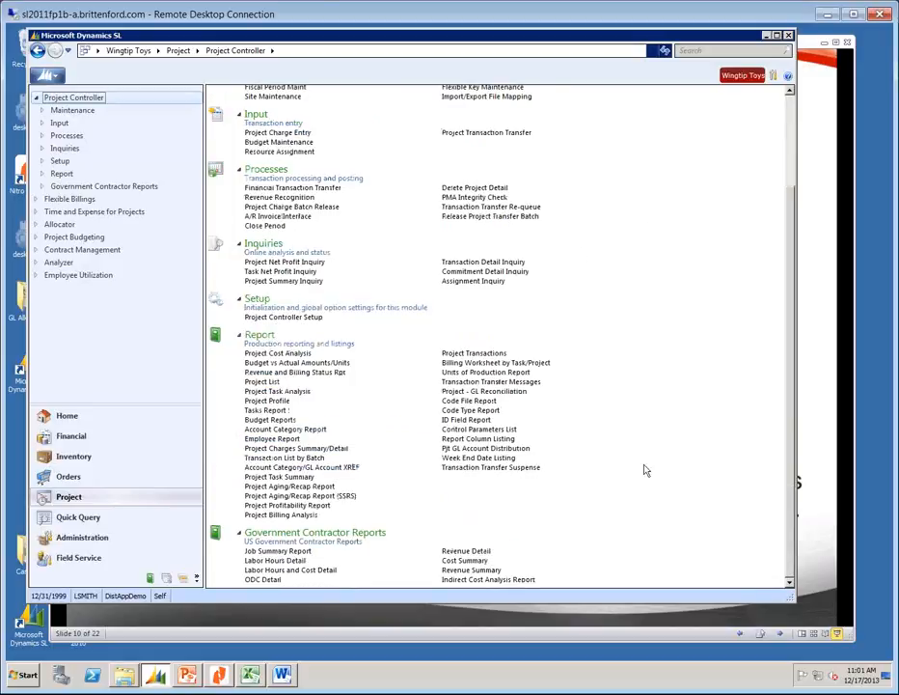
click(468, 469)
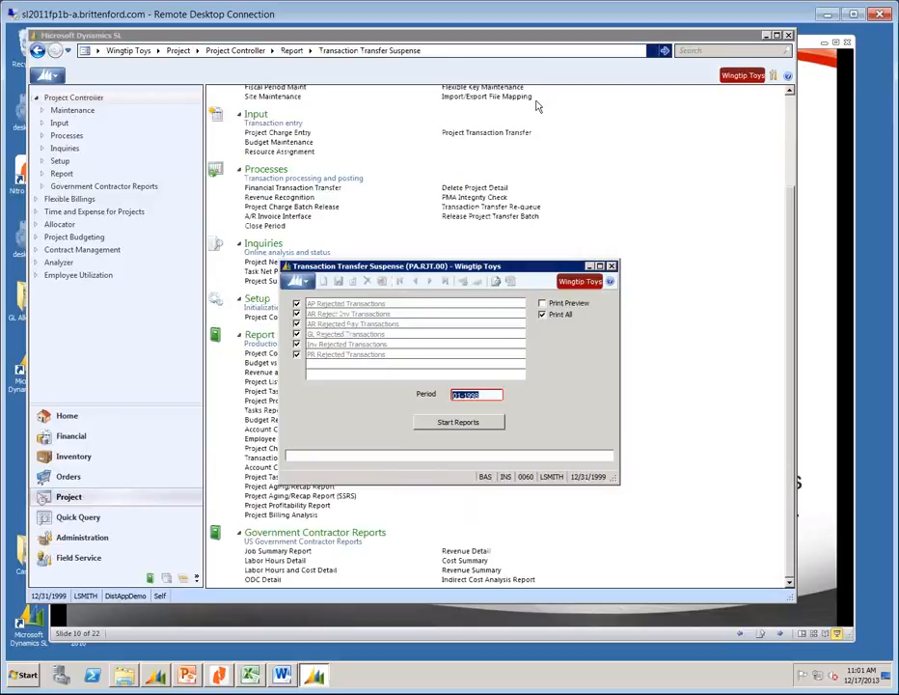
Run the suspense reports in preview, showing AP Rejected Transactions (PA090) for 01-1998.
click(542, 303)
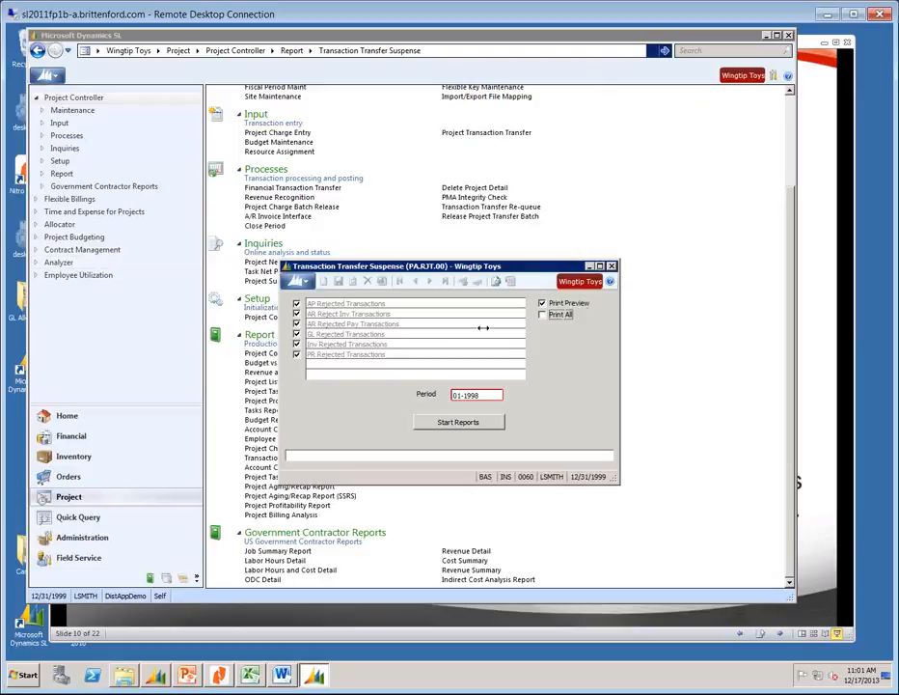
click(459, 425)
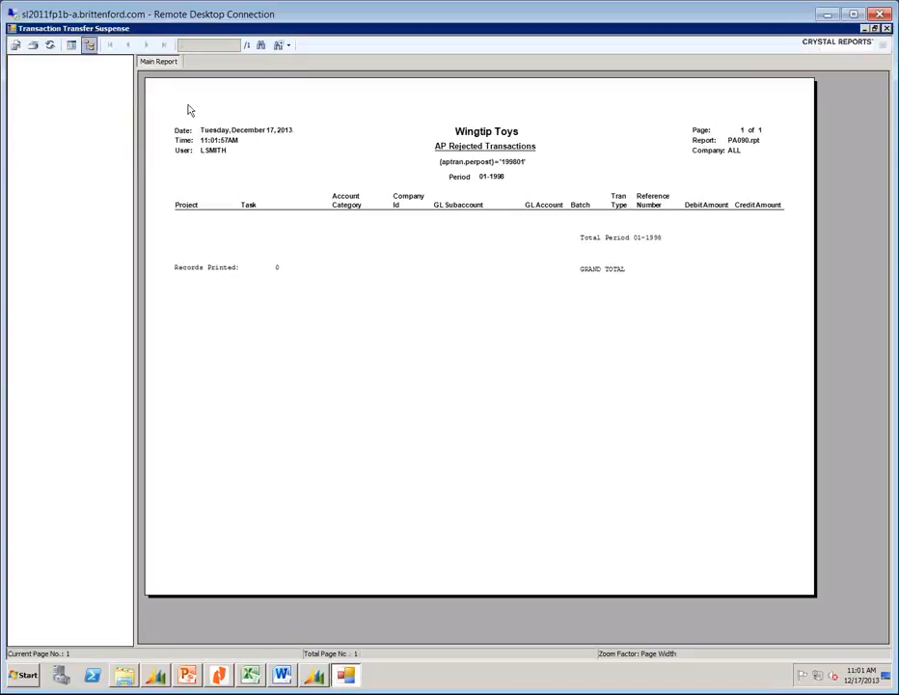
Close the AP, AR, GL, Inv and PR Rejected Transactions previews in turn.
click(886, 28)
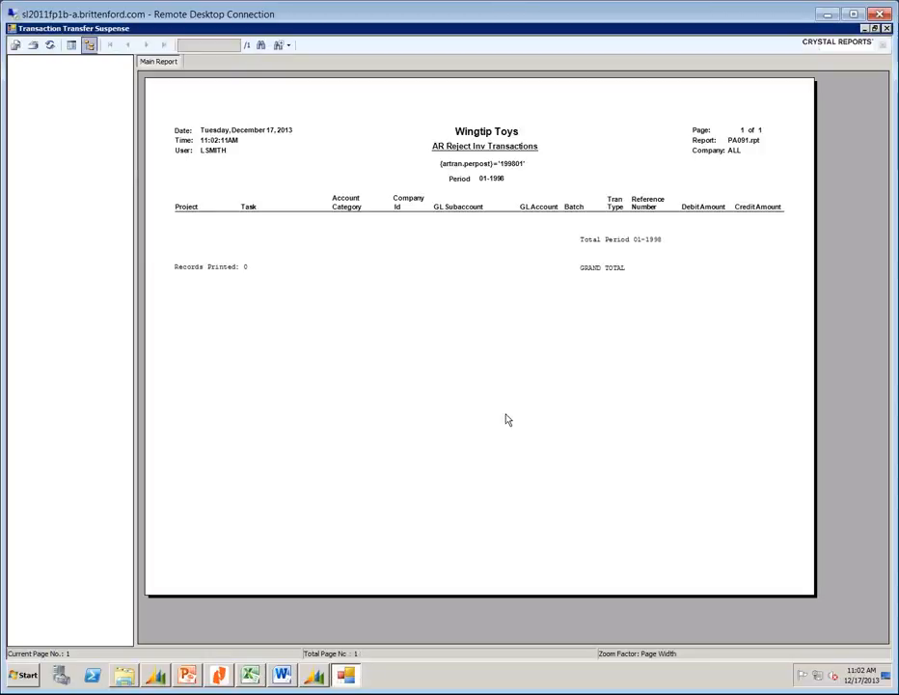
click(887, 30)
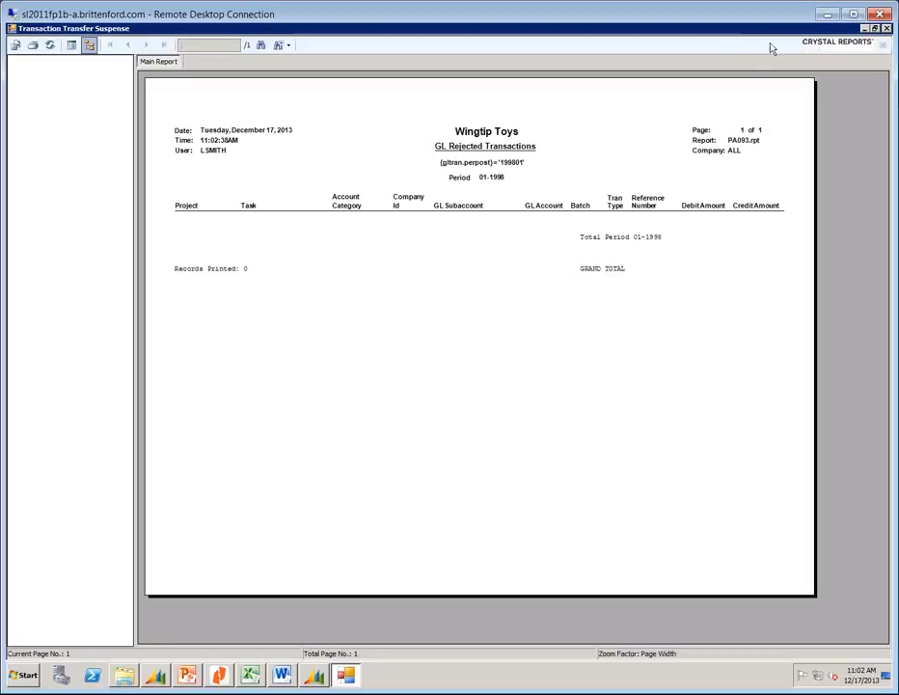
click(887, 29)
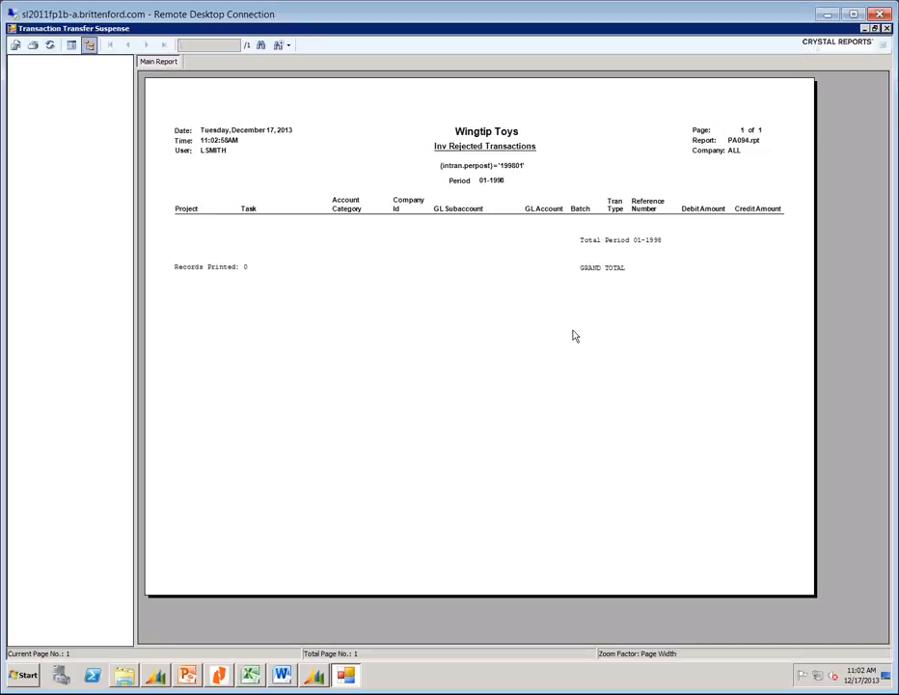
click(886, 28)
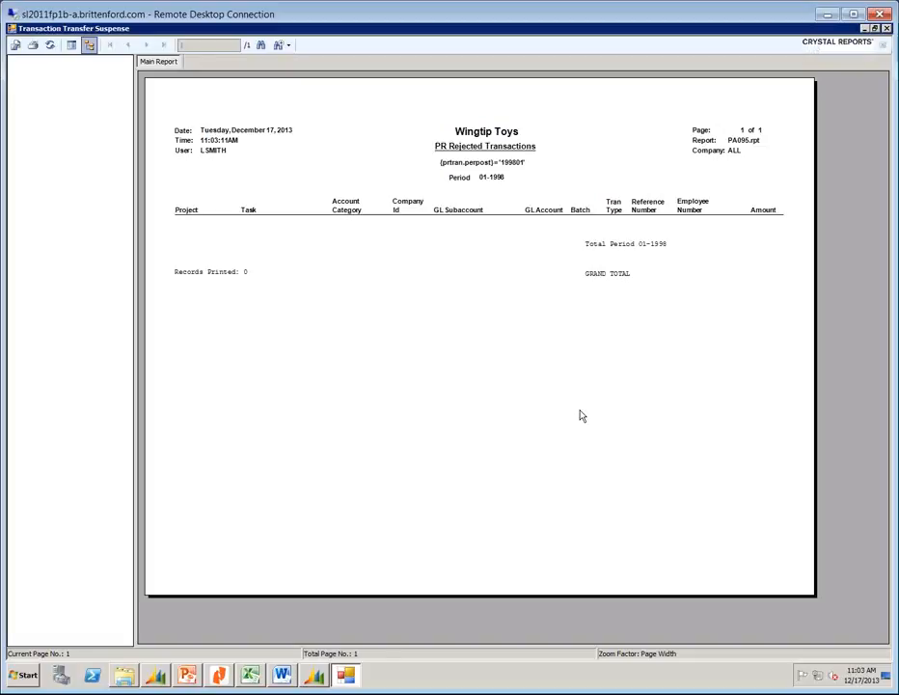
click(886, 28)
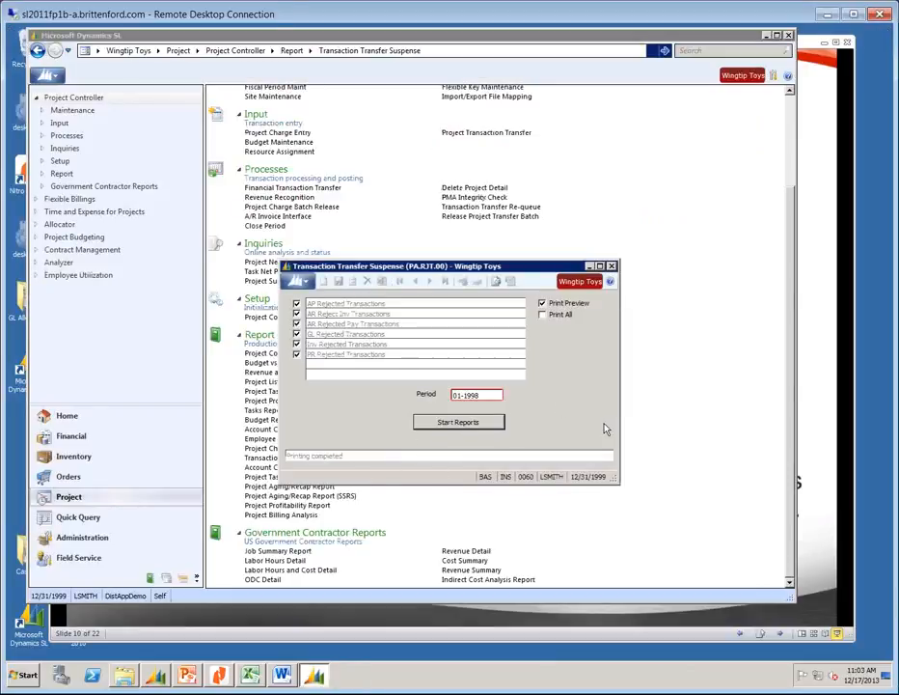
Close Transaction Transfer Suspense, then view Close Period and close it without running.
click(610, 266)
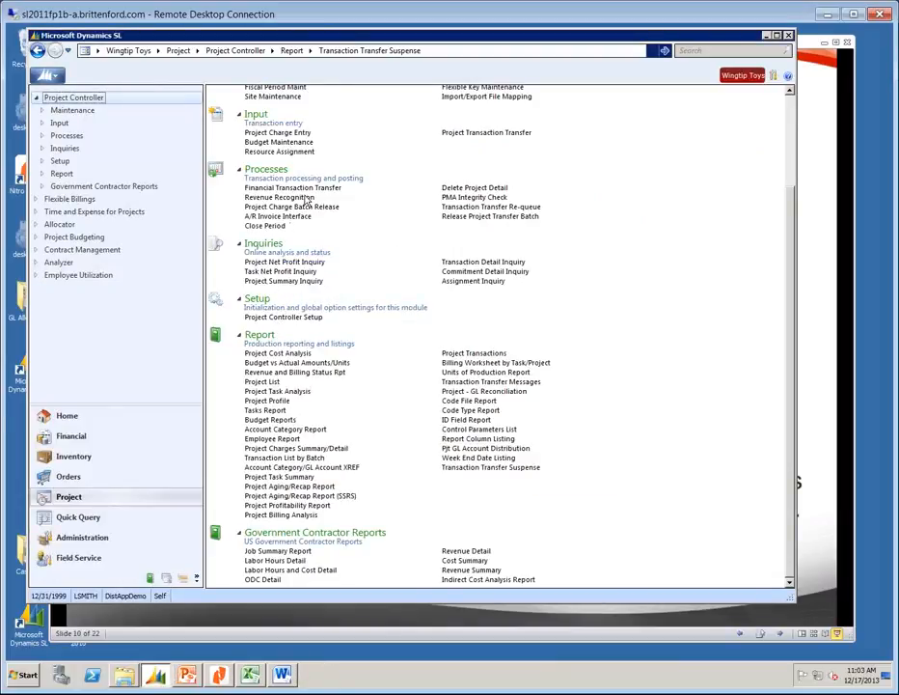
click(260, 227)
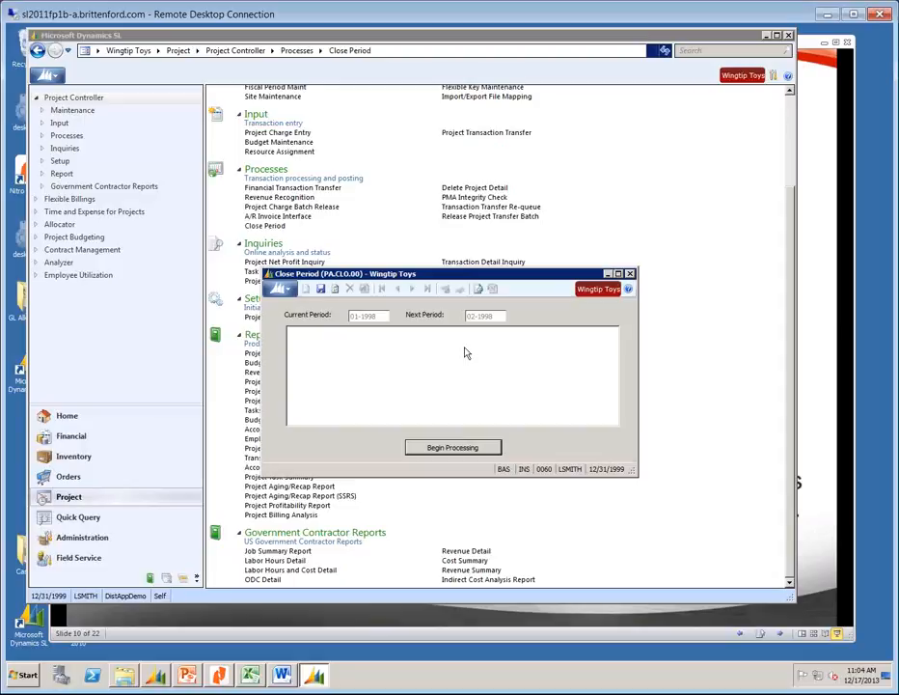
click(630, 274)
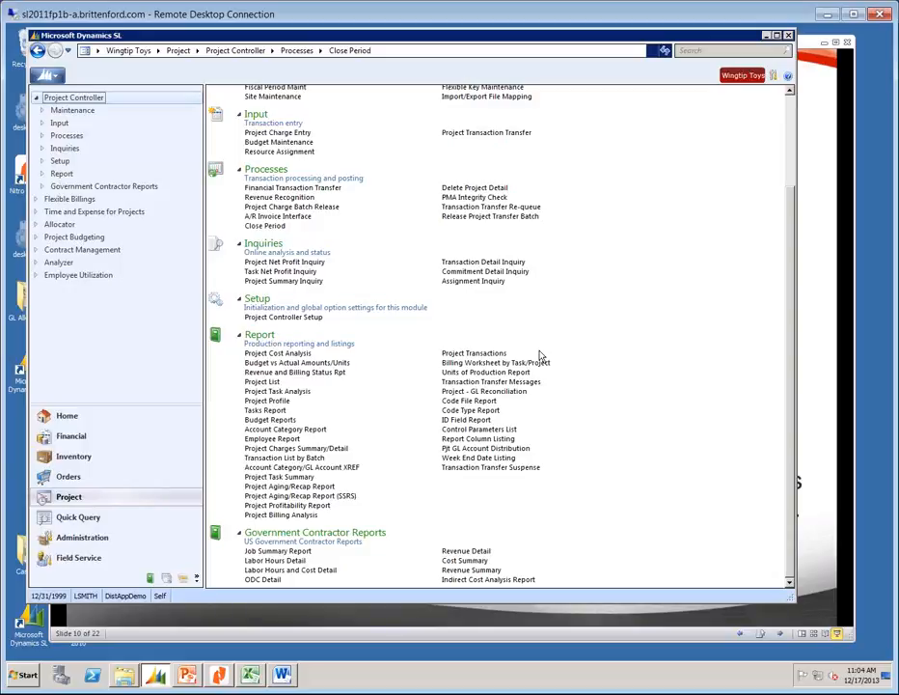
click(289, 317)
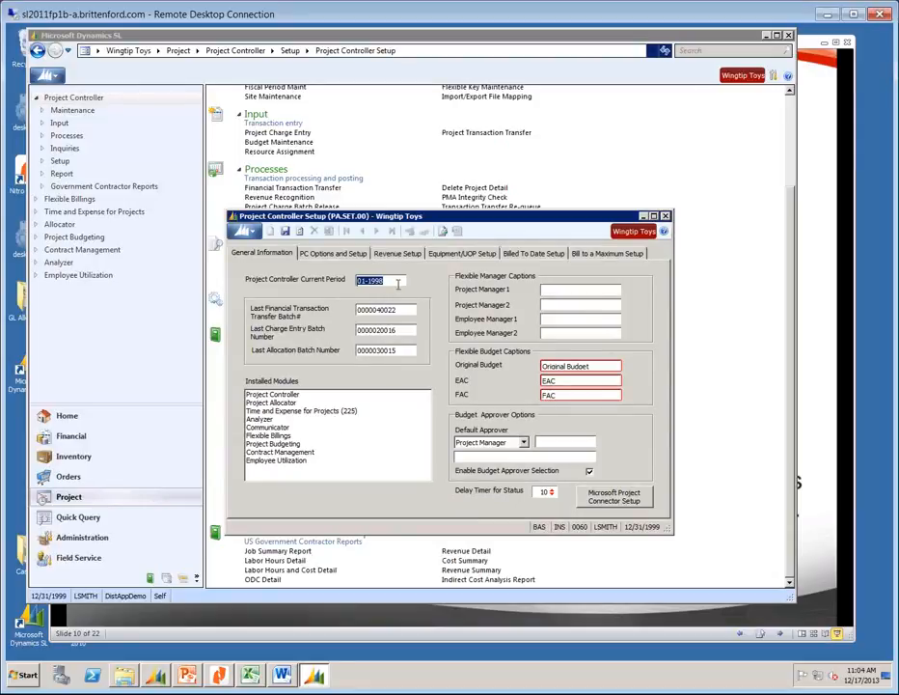
text(12-1999)
key(Tab)
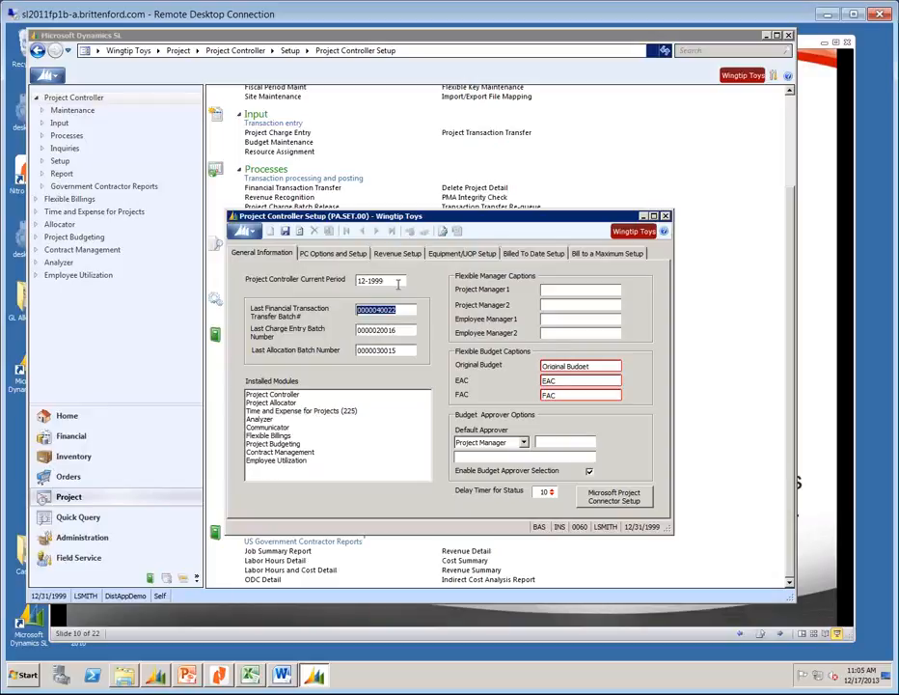
click(666, 217)
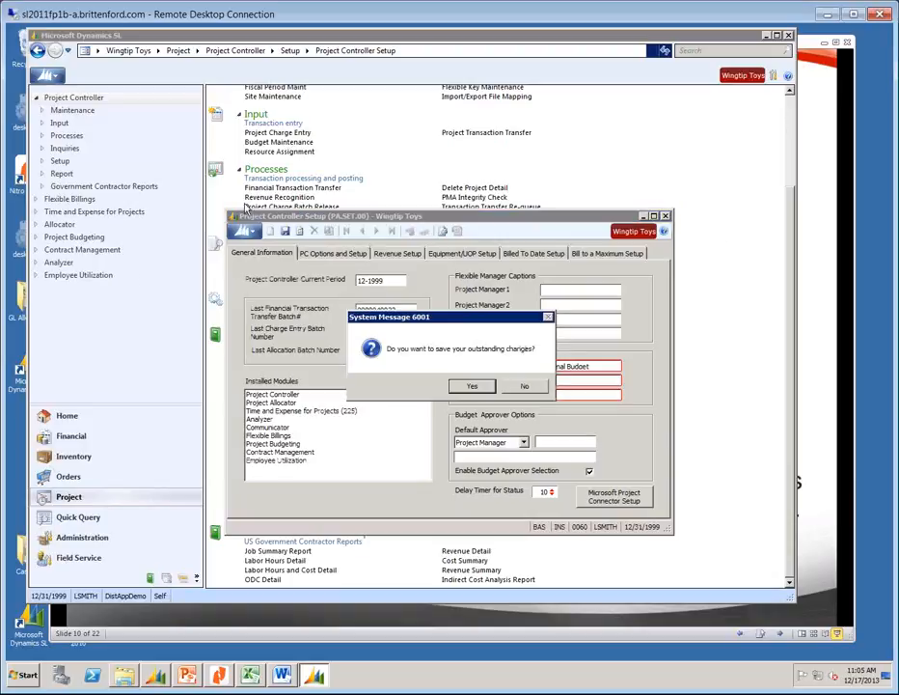
click(524, 385)
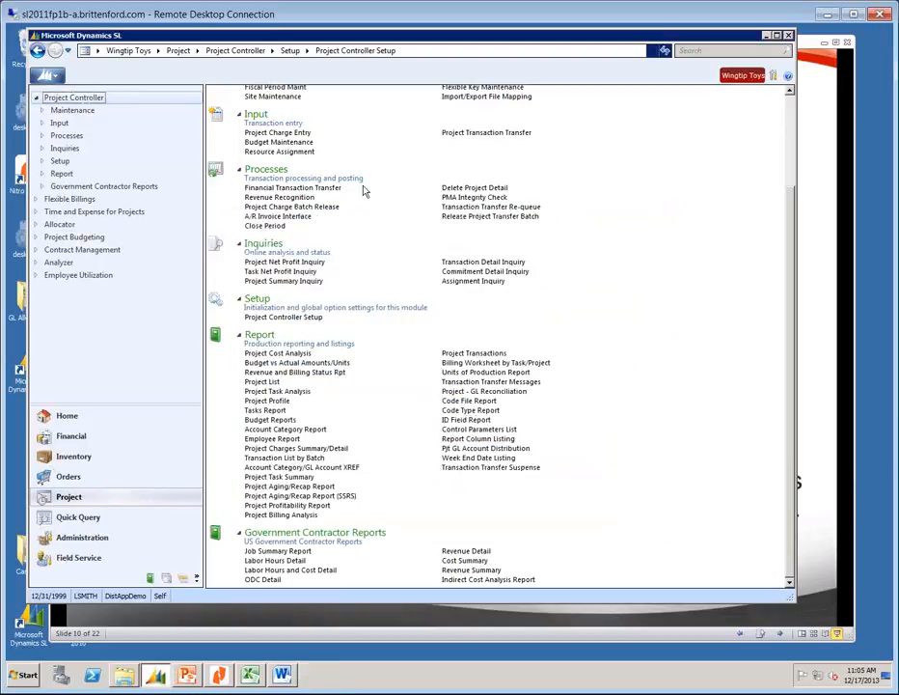
click(263, 225)
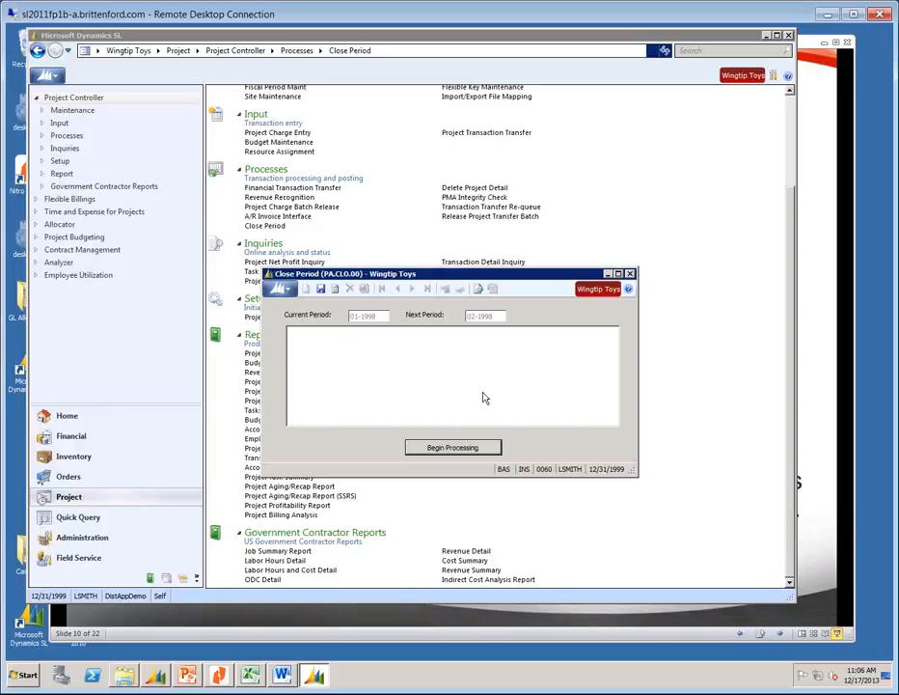
click(630, 273)
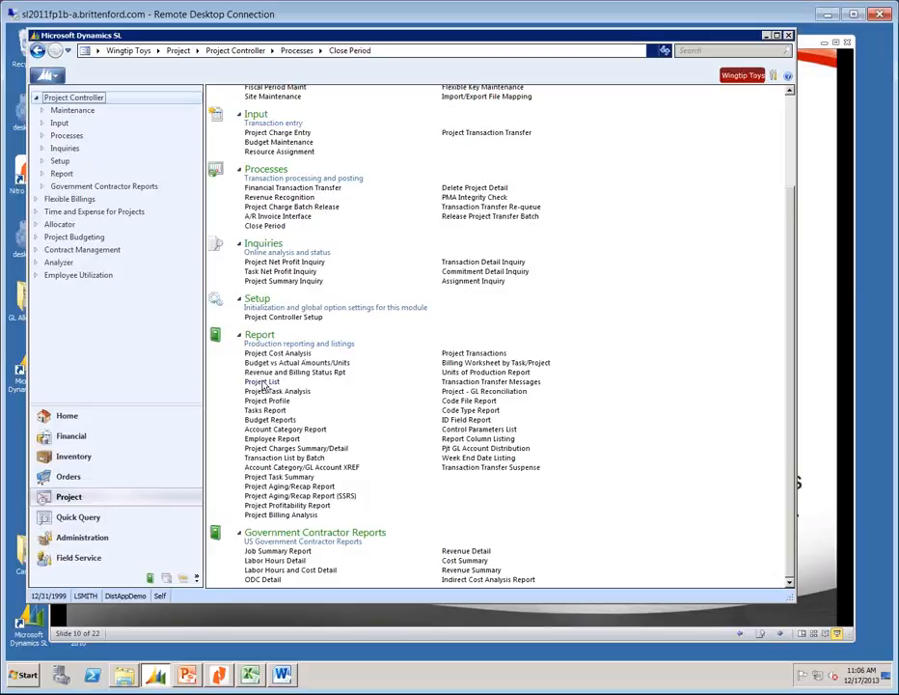
click(263, 384)
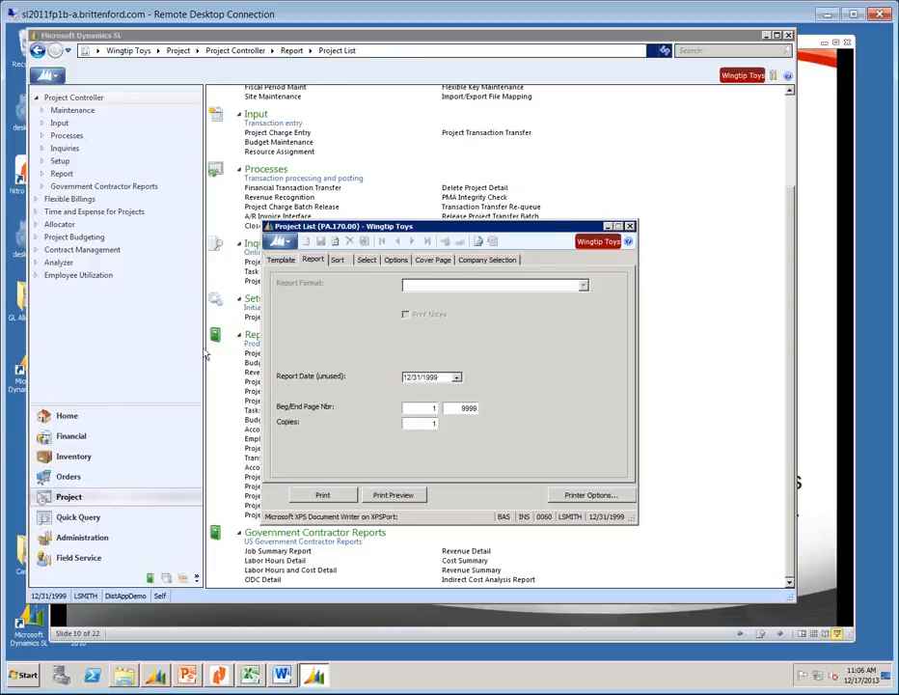
click(410, 497)
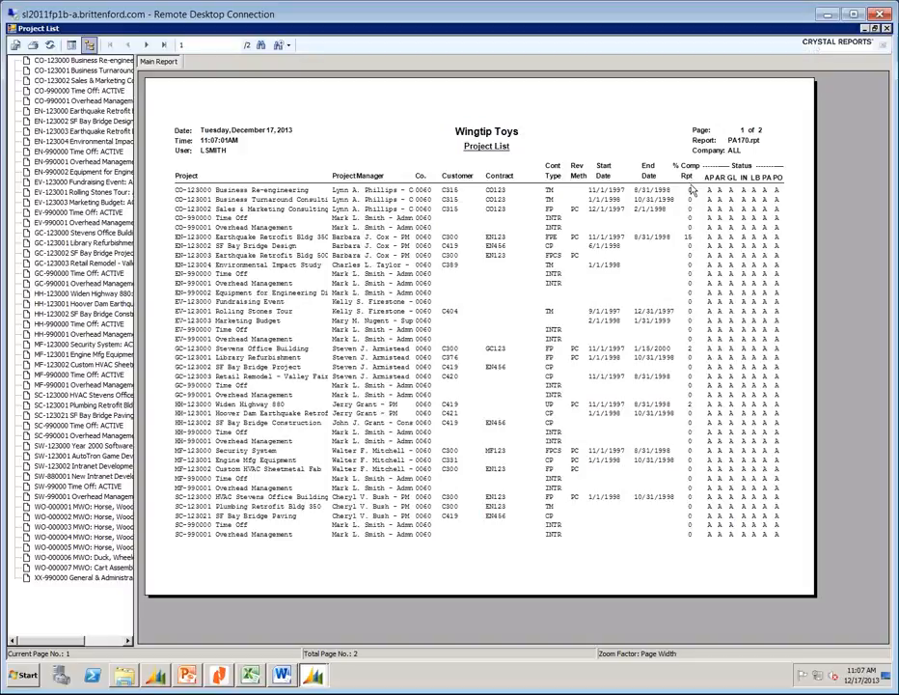
click(887, 30)
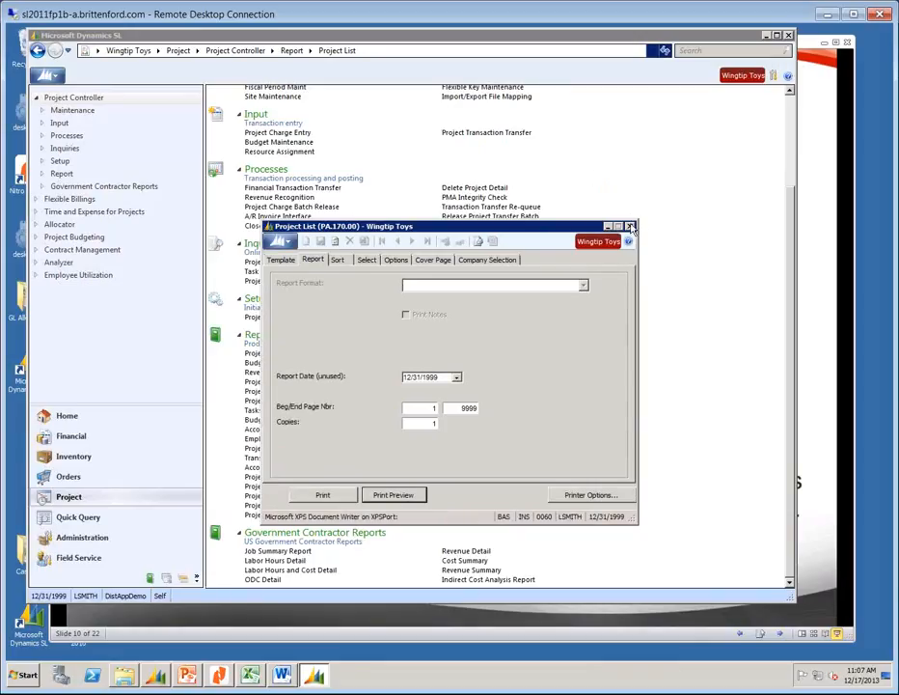
click(638, 226)
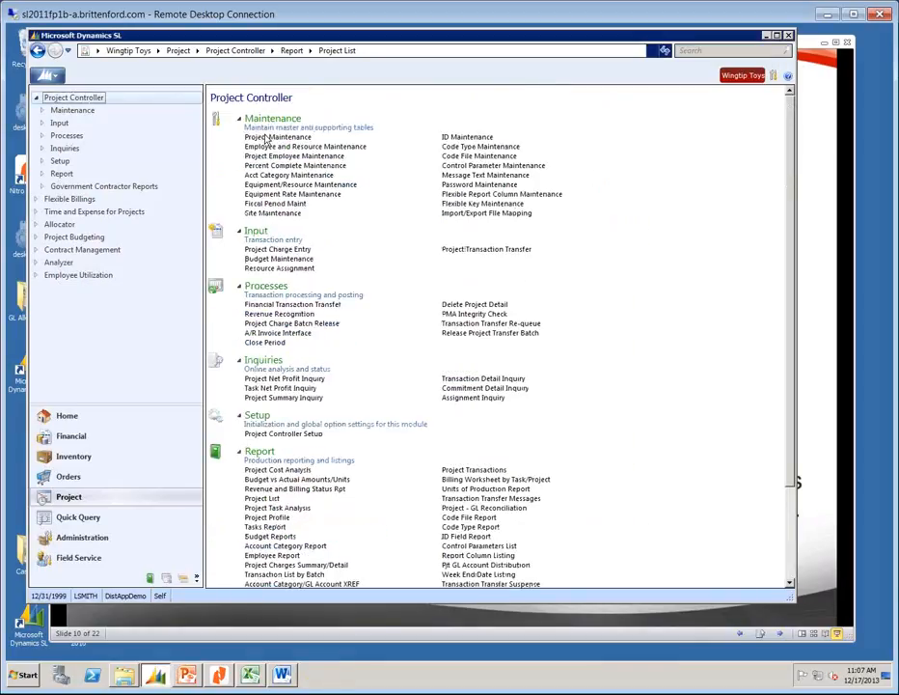
click(268, 138)
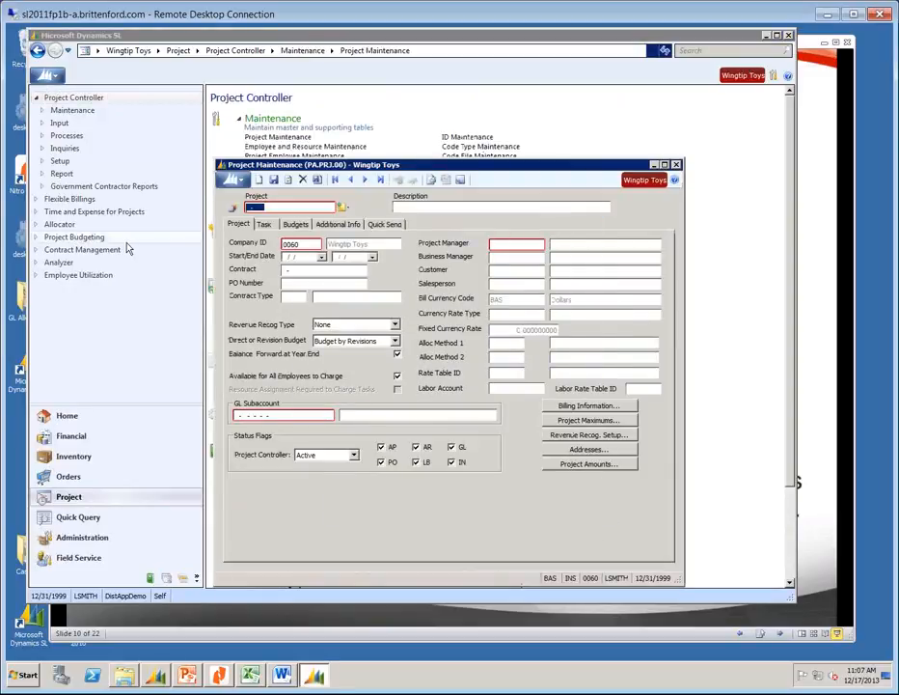
click(351, 455)
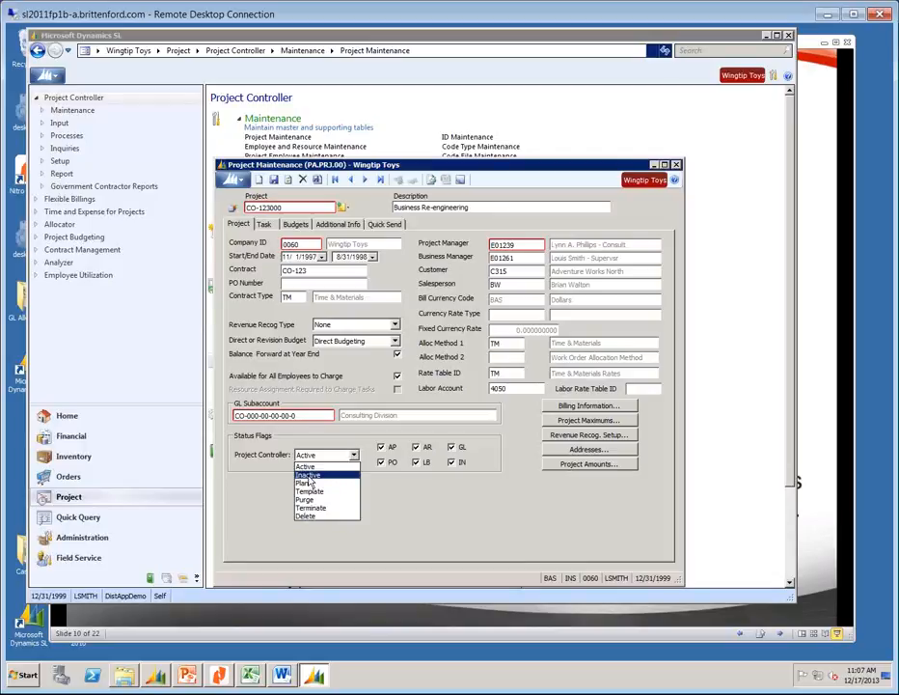
click(559, 528)
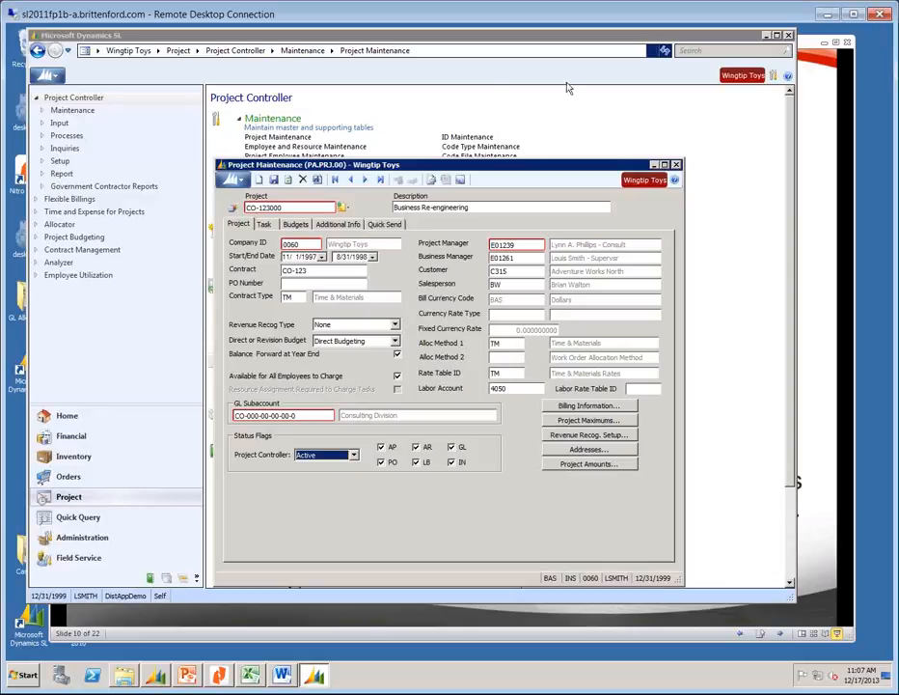
click(676, 165)
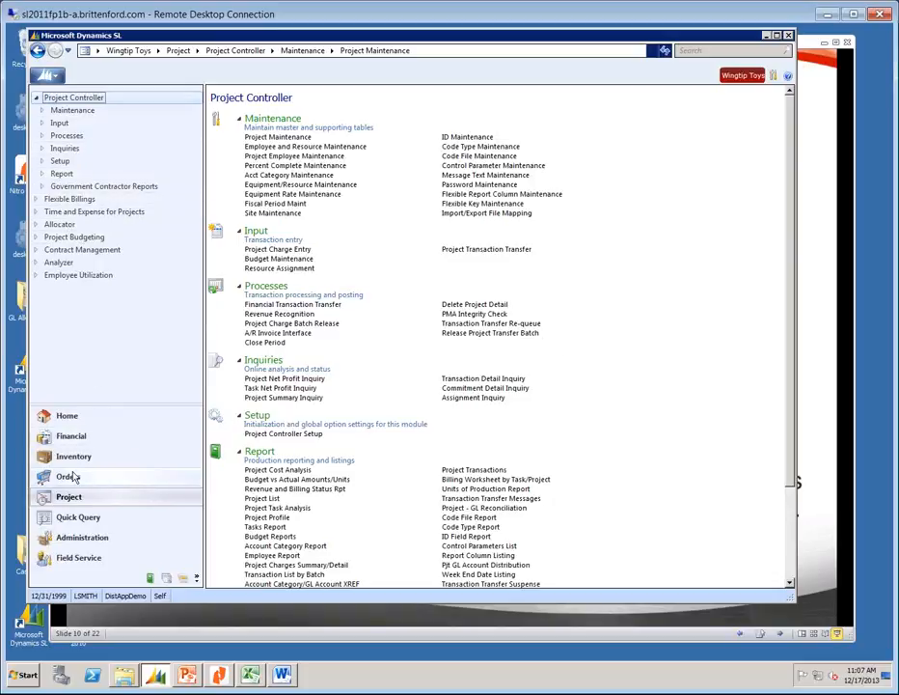
Open the General Ledger GL Transactions report (01.680.00) from the Financial modules.
click(70, 435)
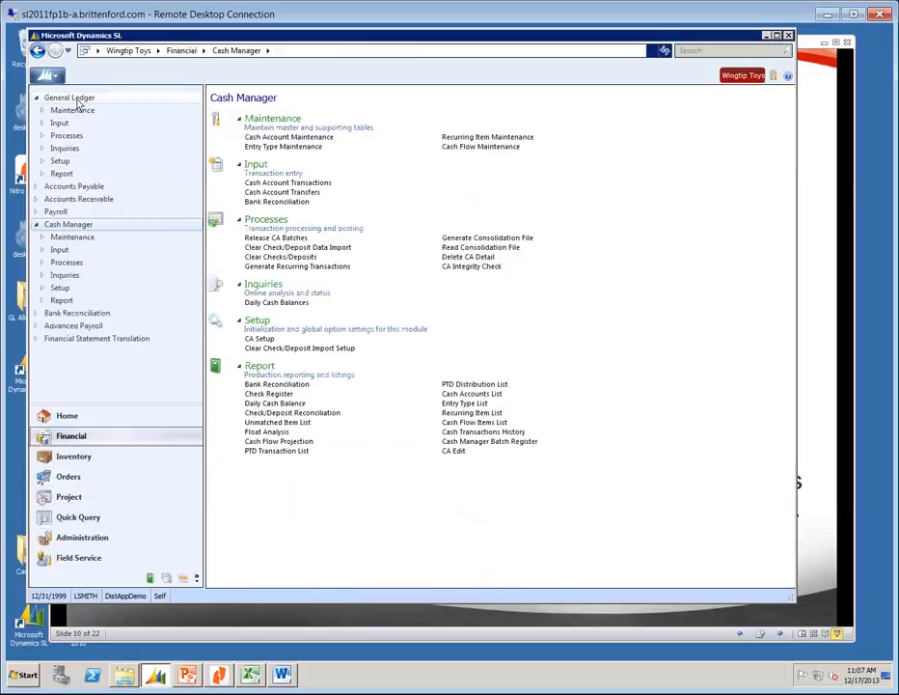
click(78, 100)
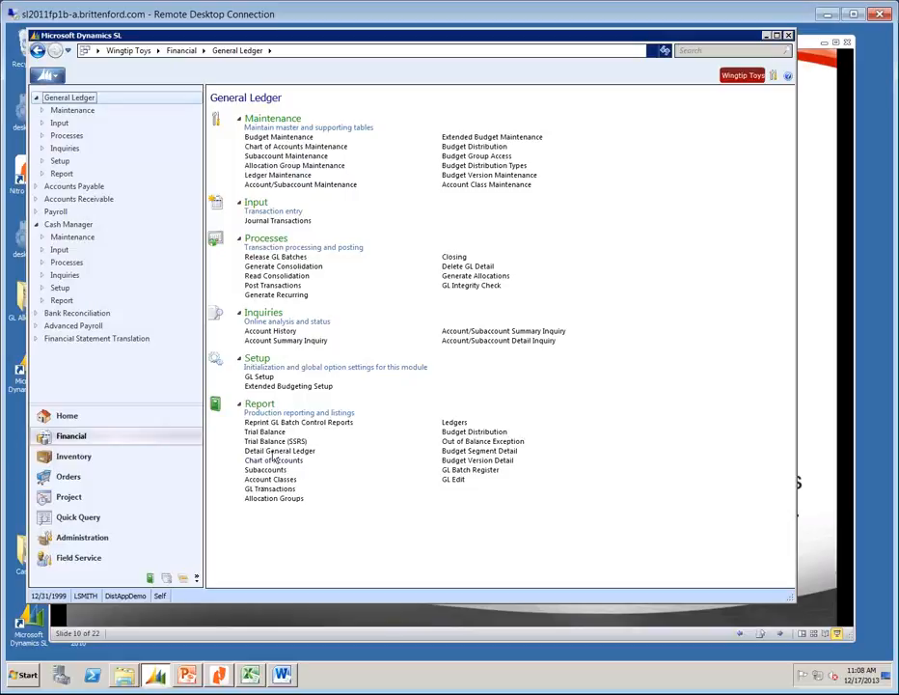
click(266, 489)
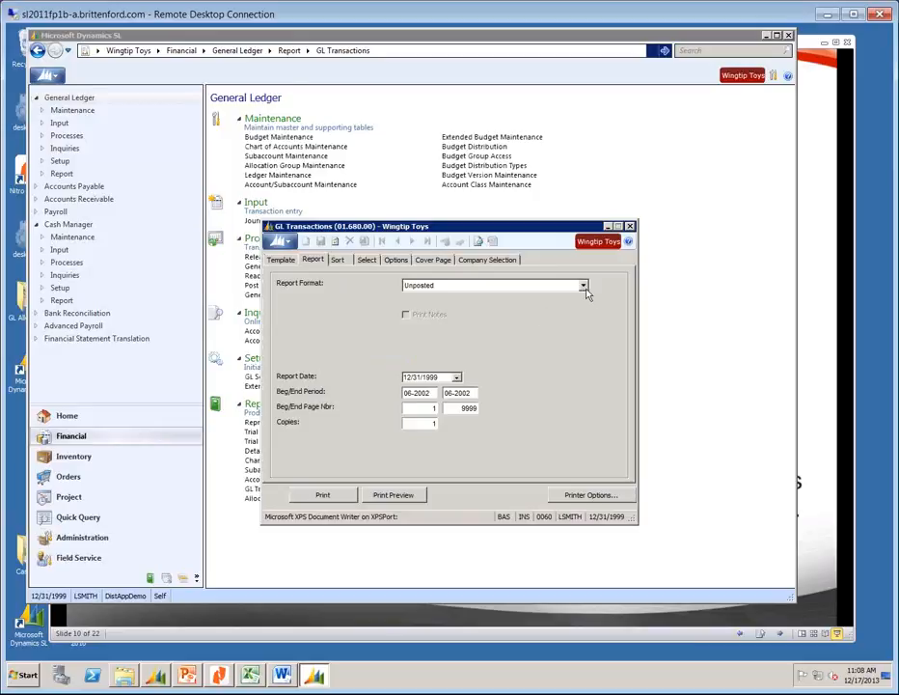
Set Beg Period to 01-1999 and preview the unposted GL Transactions report.
click(433, 391)
text(01-1999)
key(Tab)
click(388, 496)
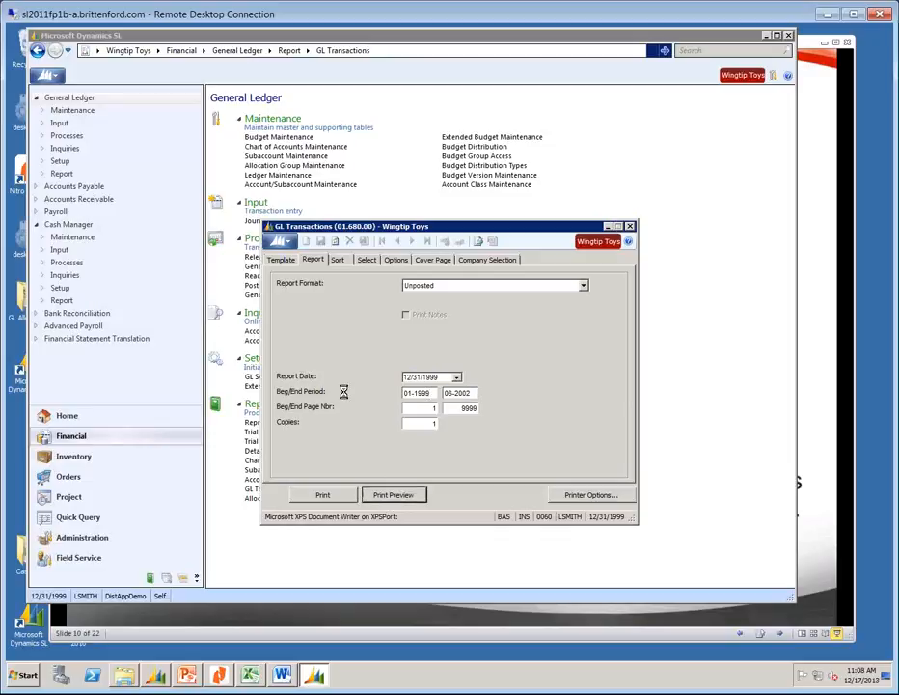
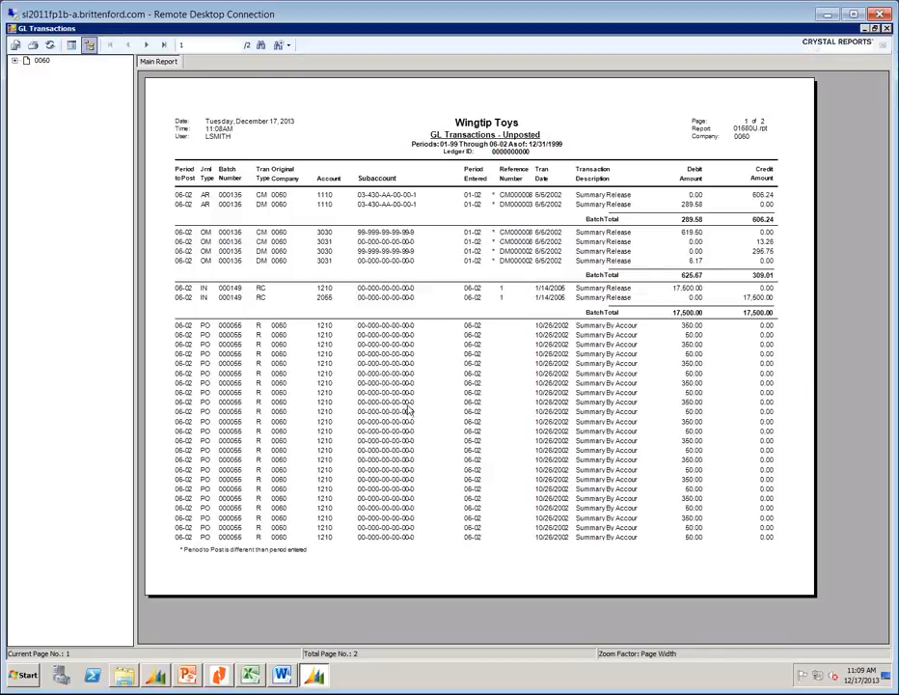
Close the GL Transactions report preview and its settings, then switch to the Quick Query views.
click(885, 29)
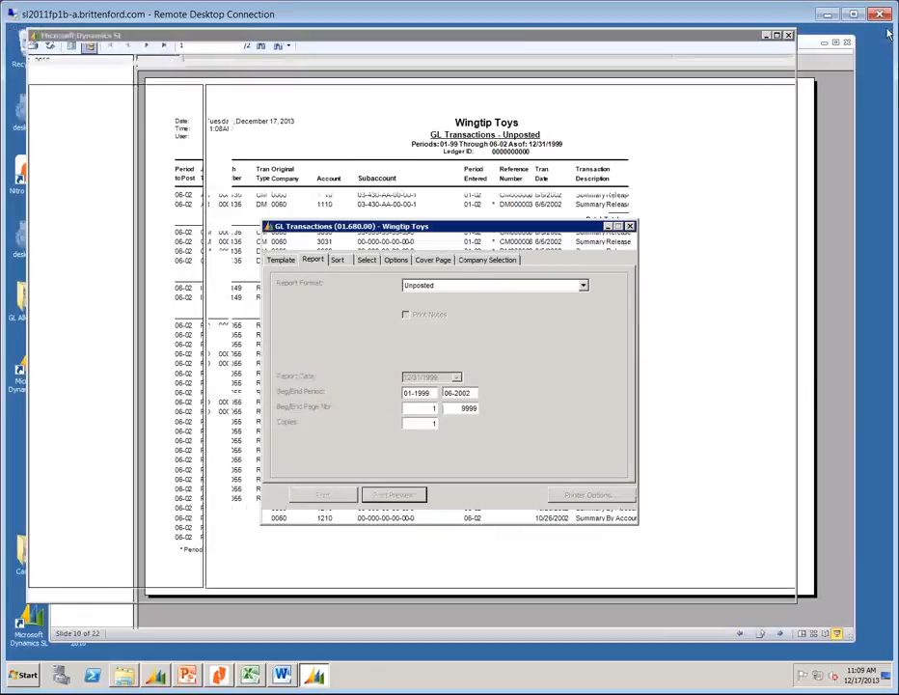
click(630, 227)
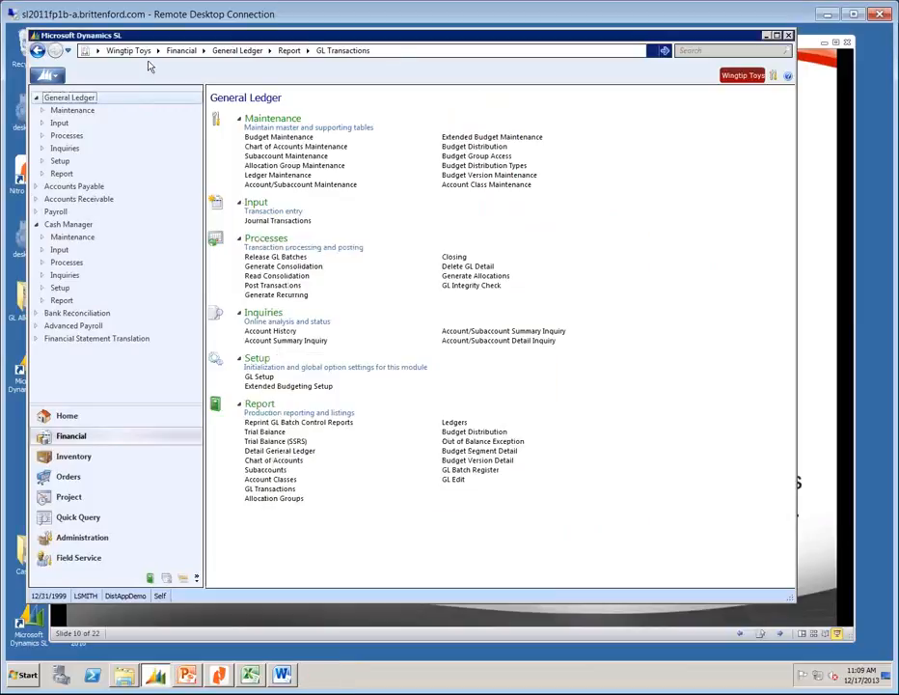
click(62, 518)
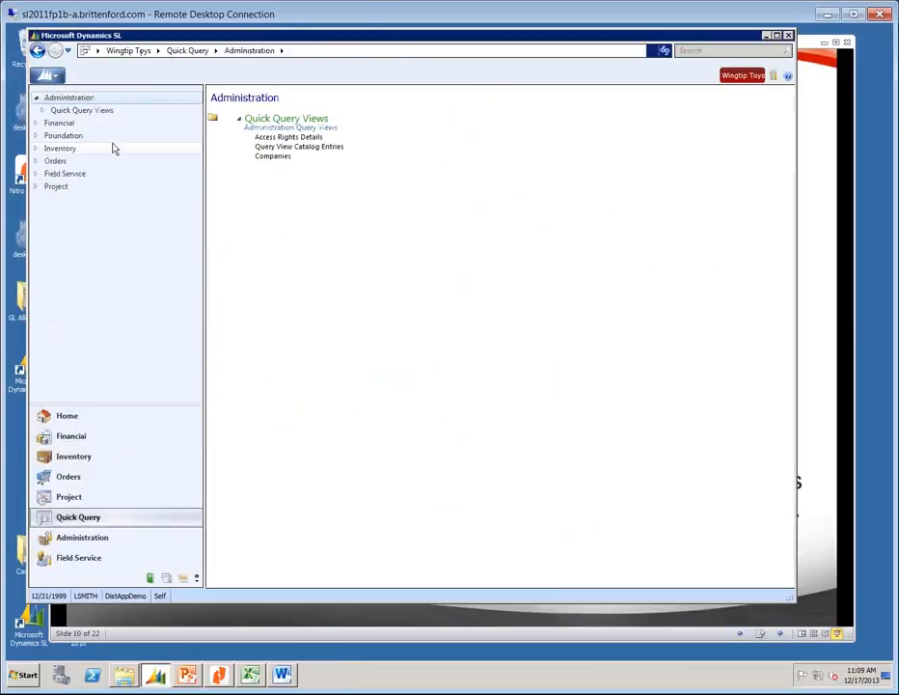
Open the General Ledger Batches quick query and set its quick filter to the Status column.
click(57, 126)
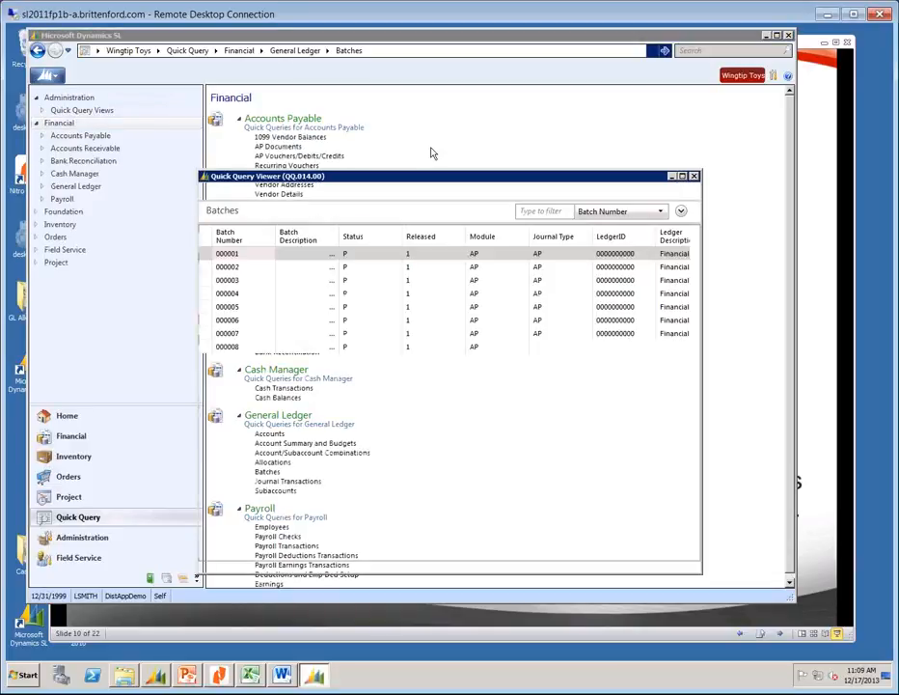
click(660, 212)
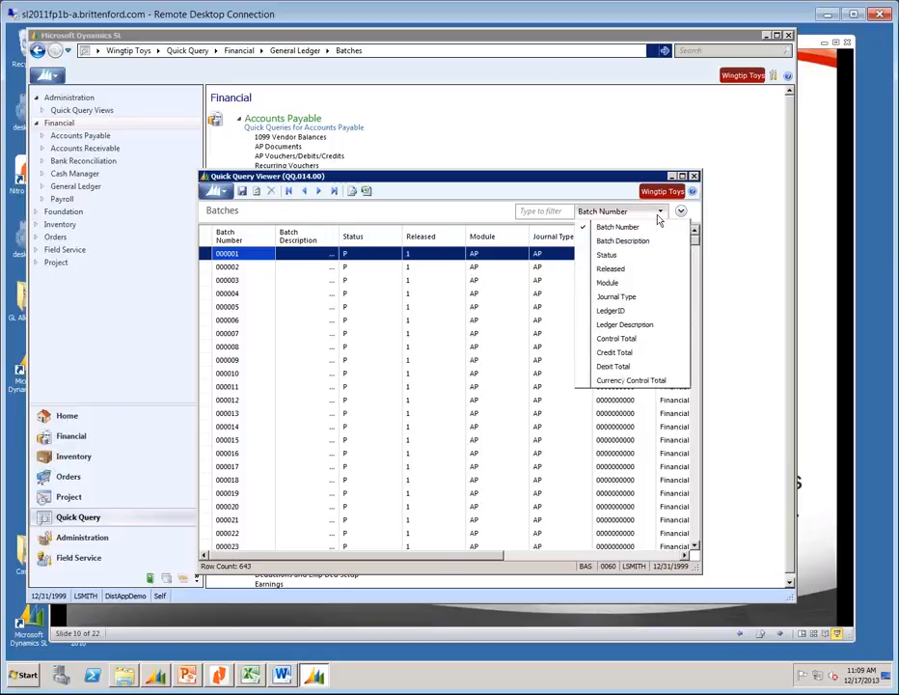
click(602, 255)
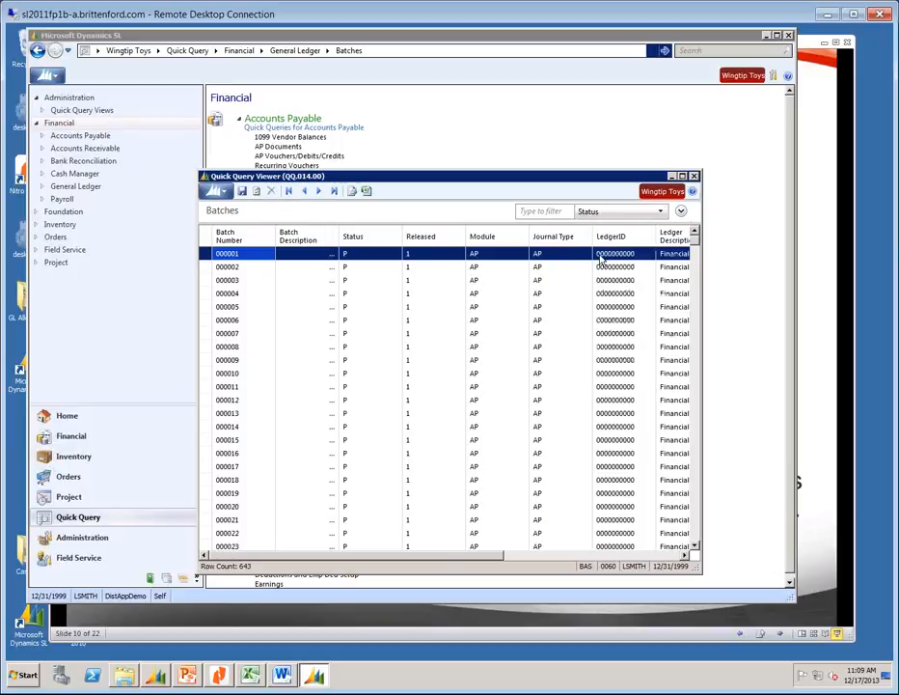
Add an advanced filter where Status is not P, cutting the list to 164 batches.
click(680, 210)
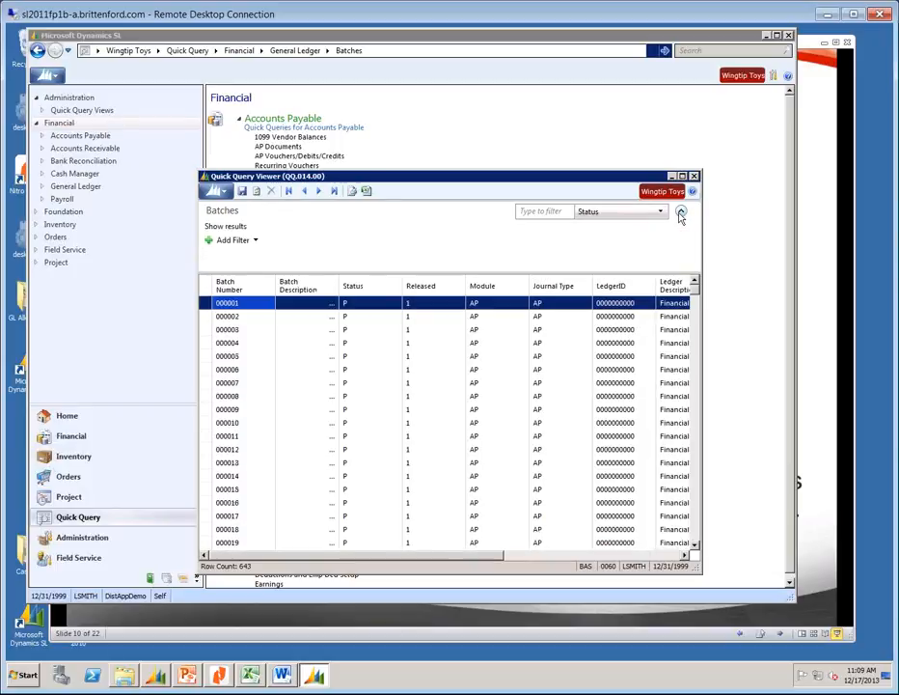
click(222, 239)
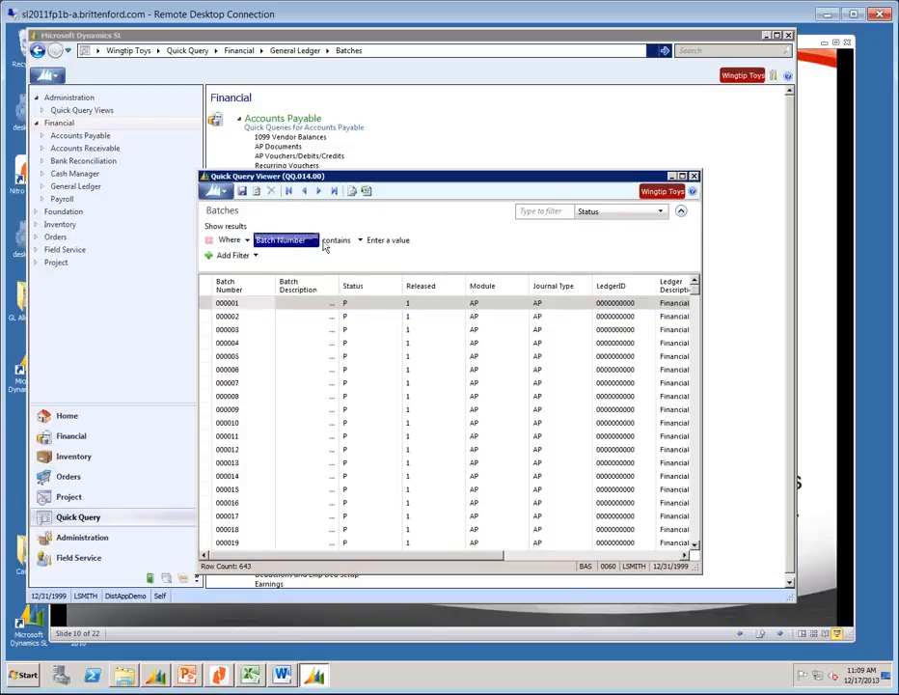
click(289, 241)
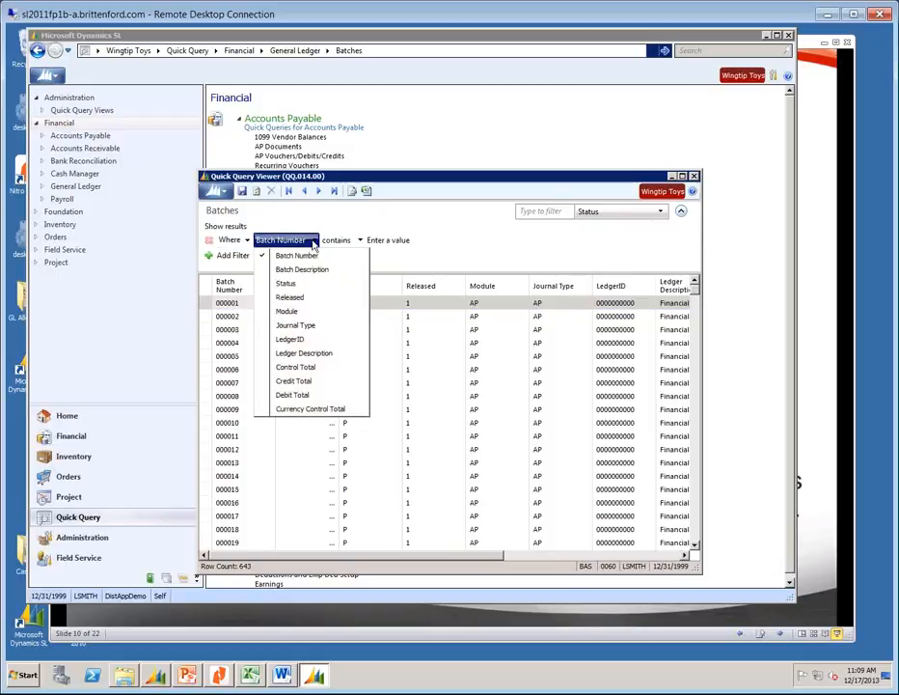
click(293, 286)
click(328, 240)
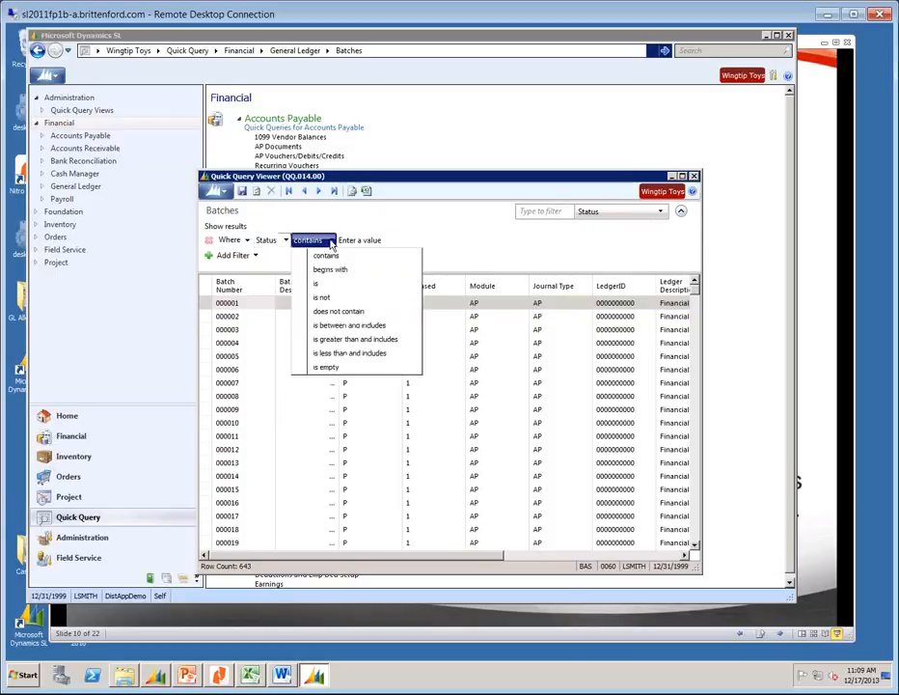
click(329, 297)
click(347, 241)
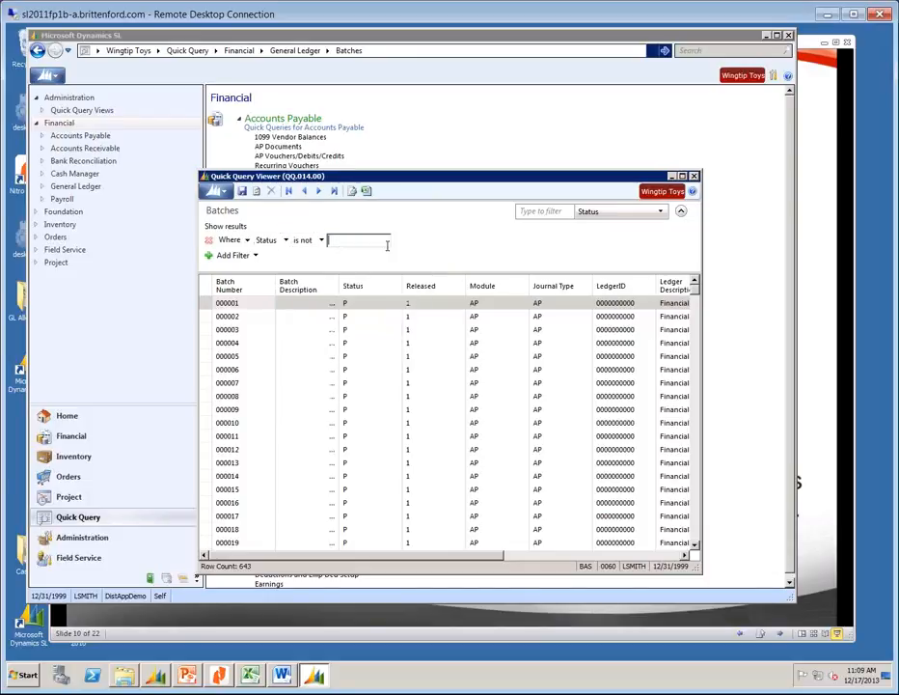
text(p)
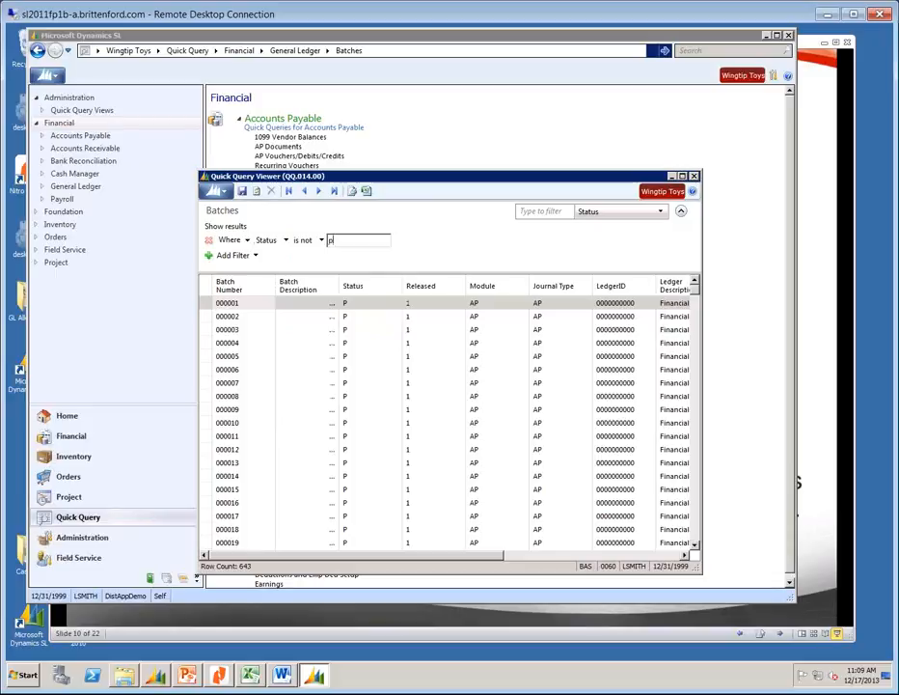
click(324, 240)
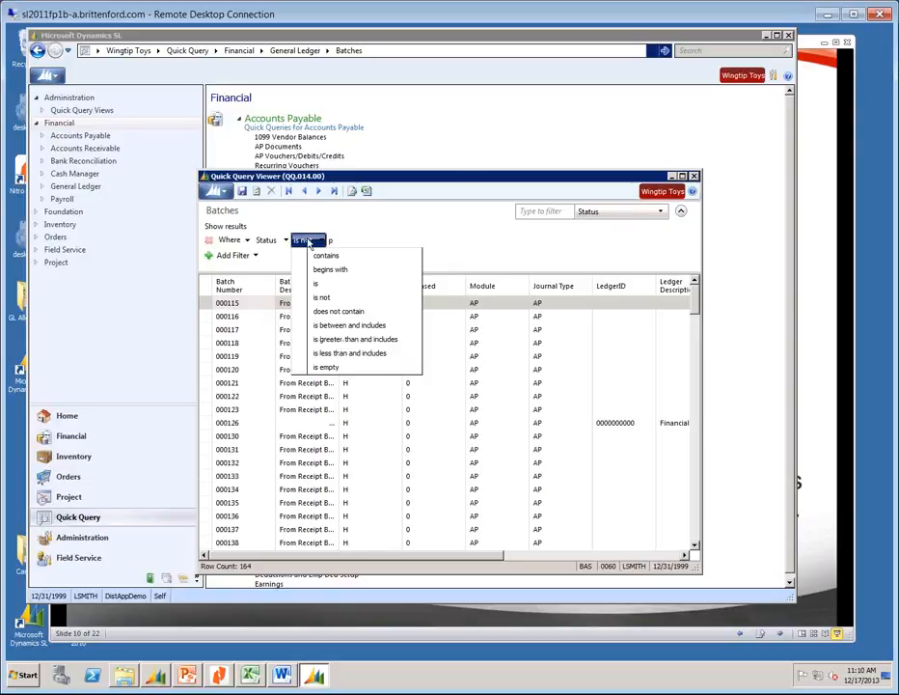
Sort the filtered batches by Status, scroll through them, and close the Batches query viewer.
click(406, 184)
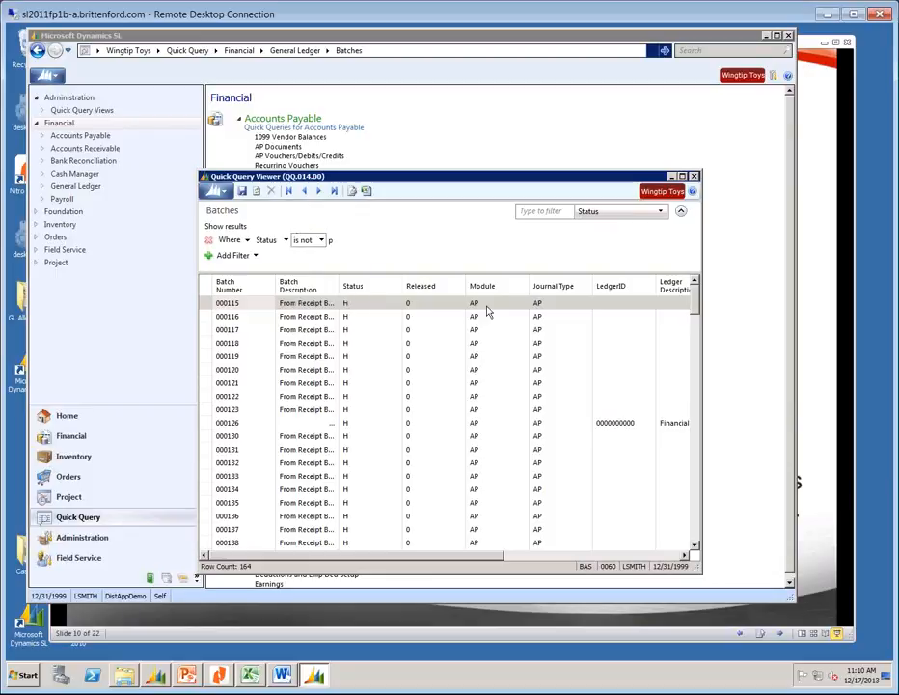
click(695, 533)
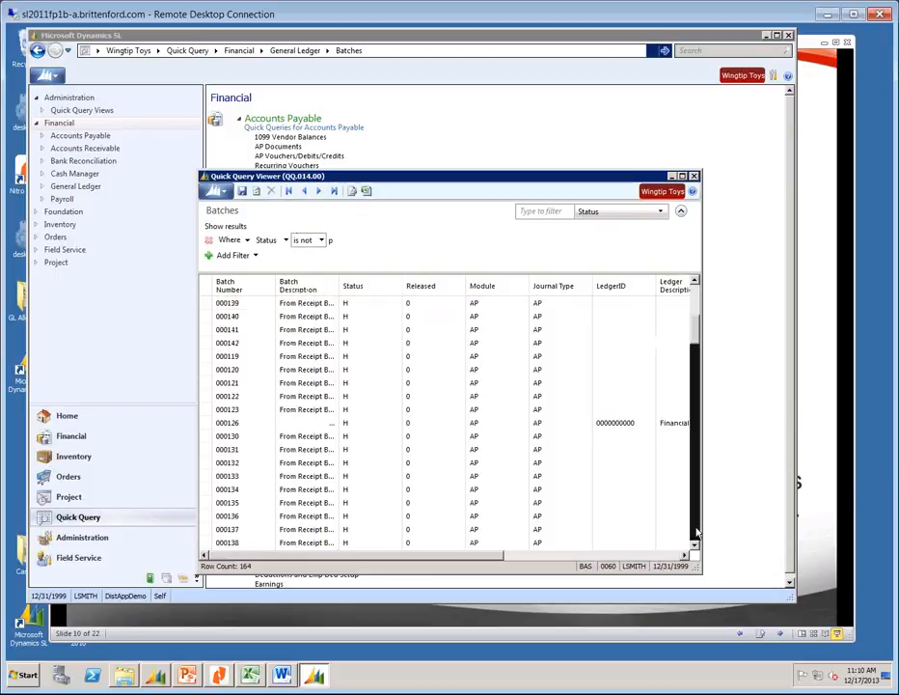
click(695, 532)
click(695, 532)
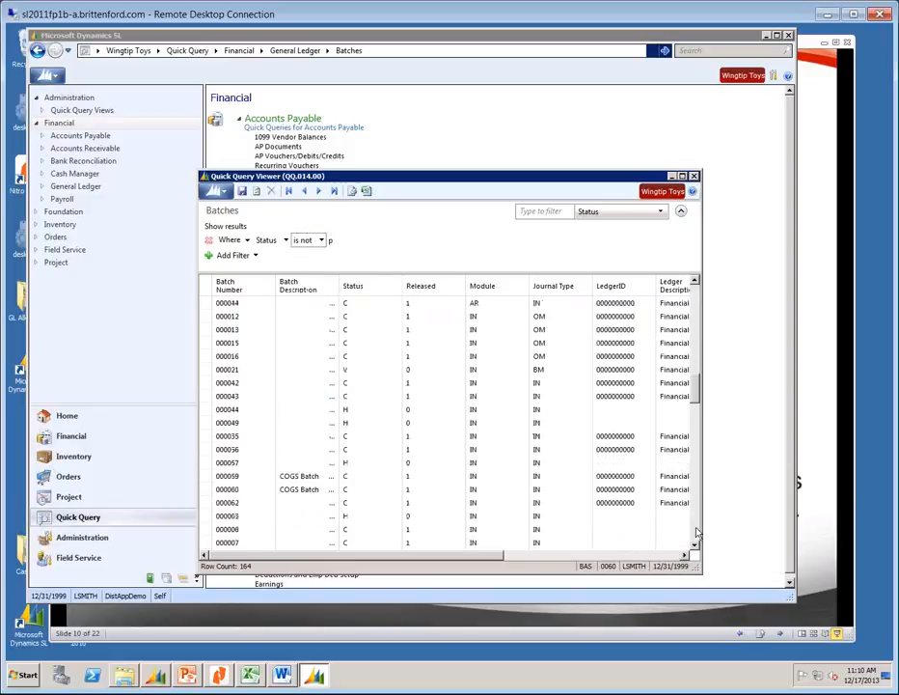
click(363, 289)
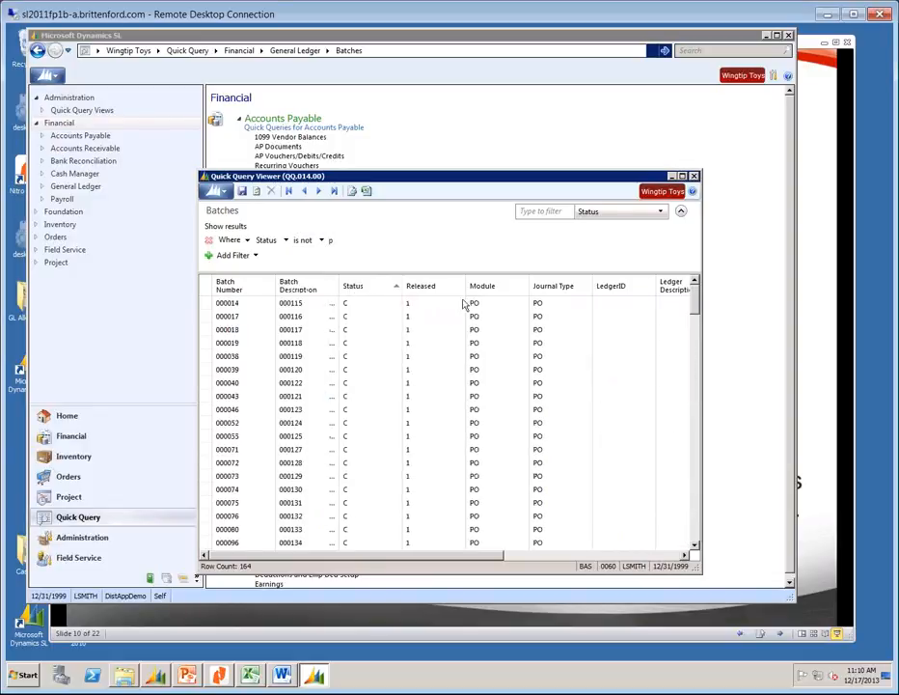
drag(695, 305, 697, 451)
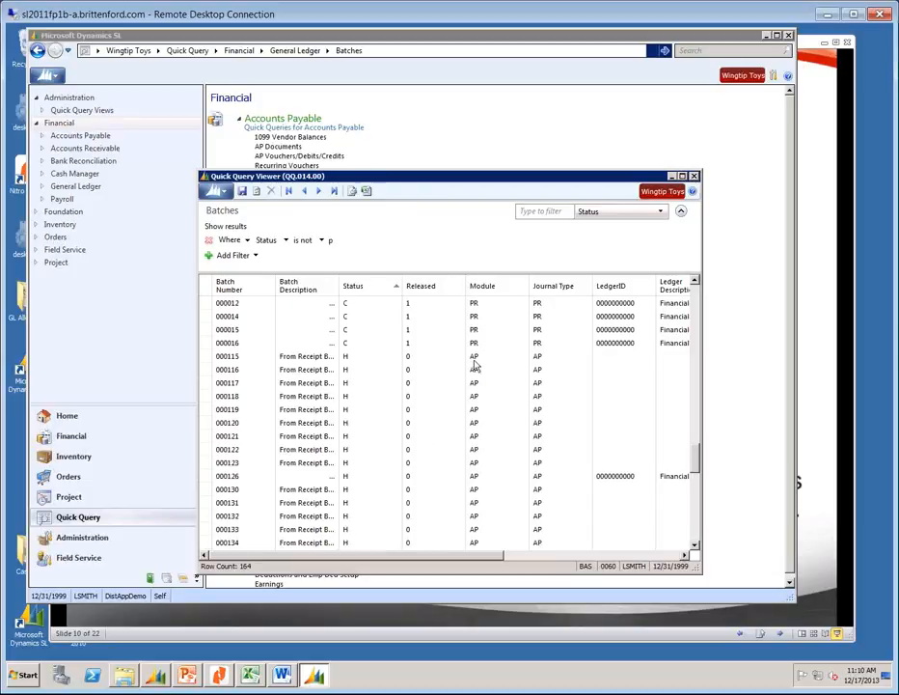
drag(699, 466, 699, 537)
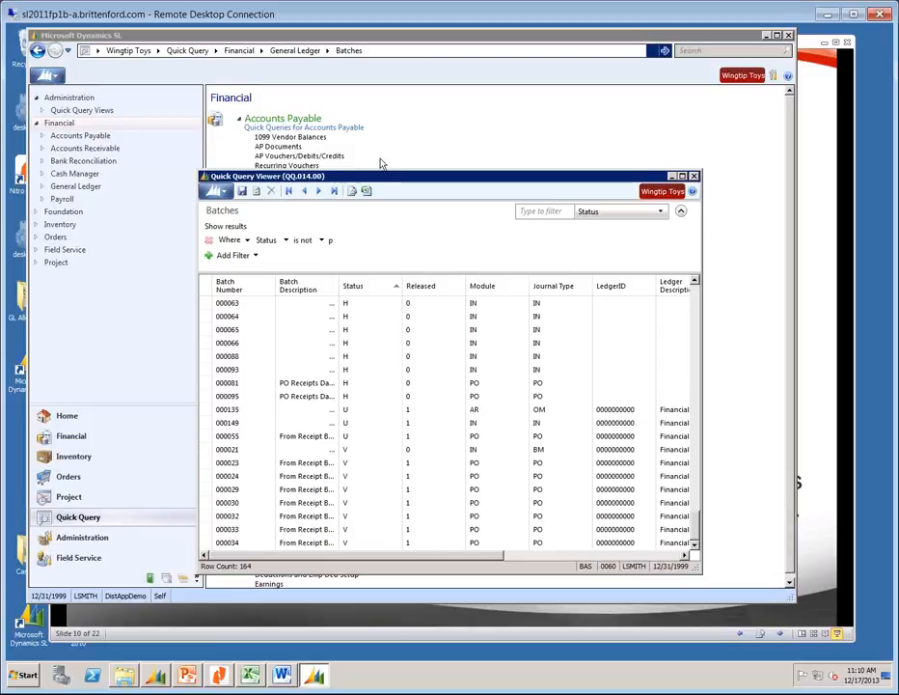
click(694, 178)
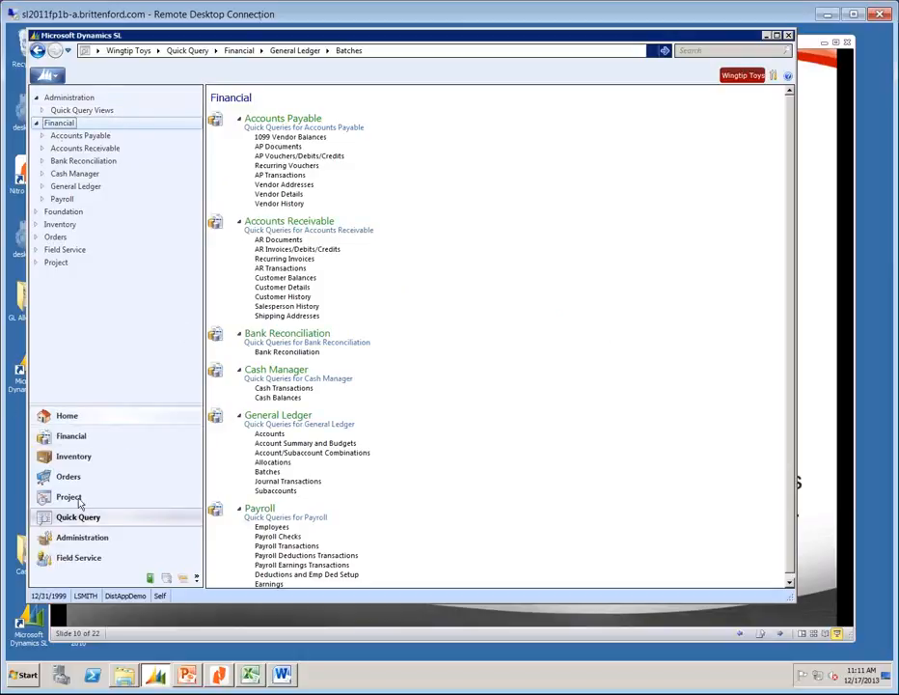
Go to the General Ledger module page and briefly open, then close, the GL Batch Register report.
click(69, 436)
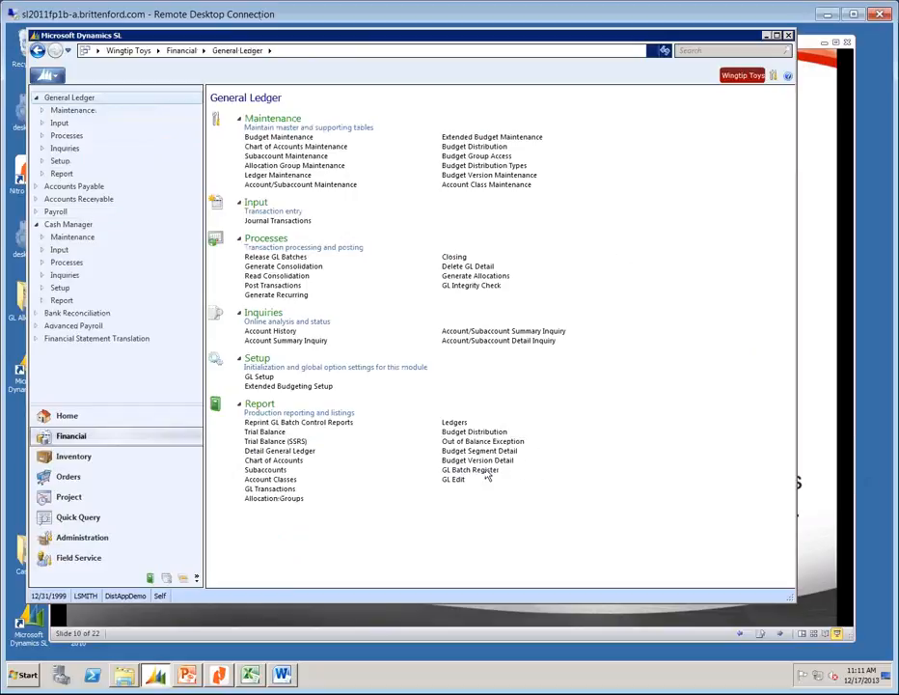
click(485, 472)
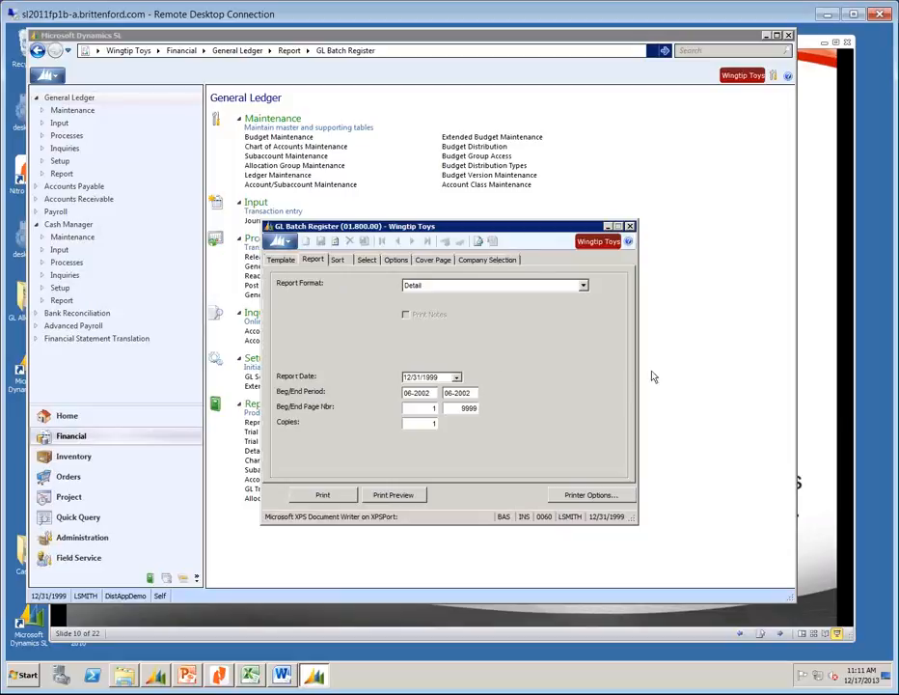
click(629, 226)
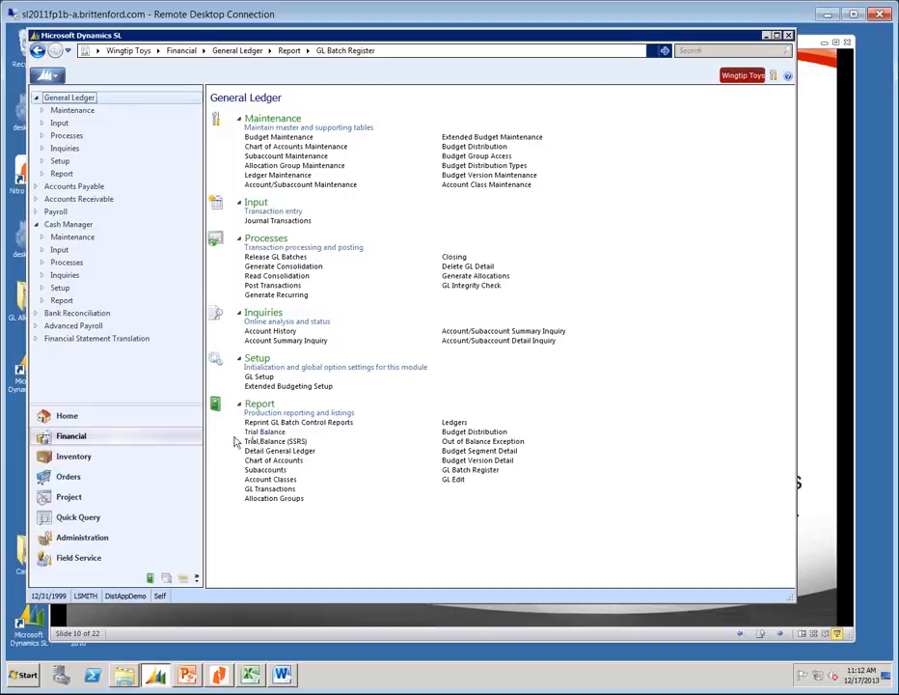
click(269, 377)
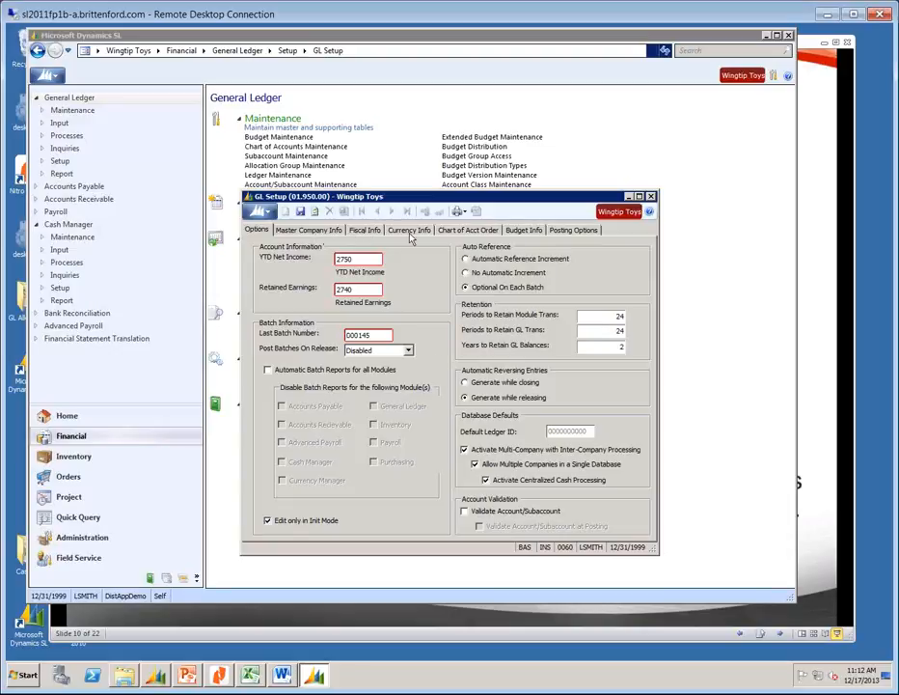
click(573, 228)
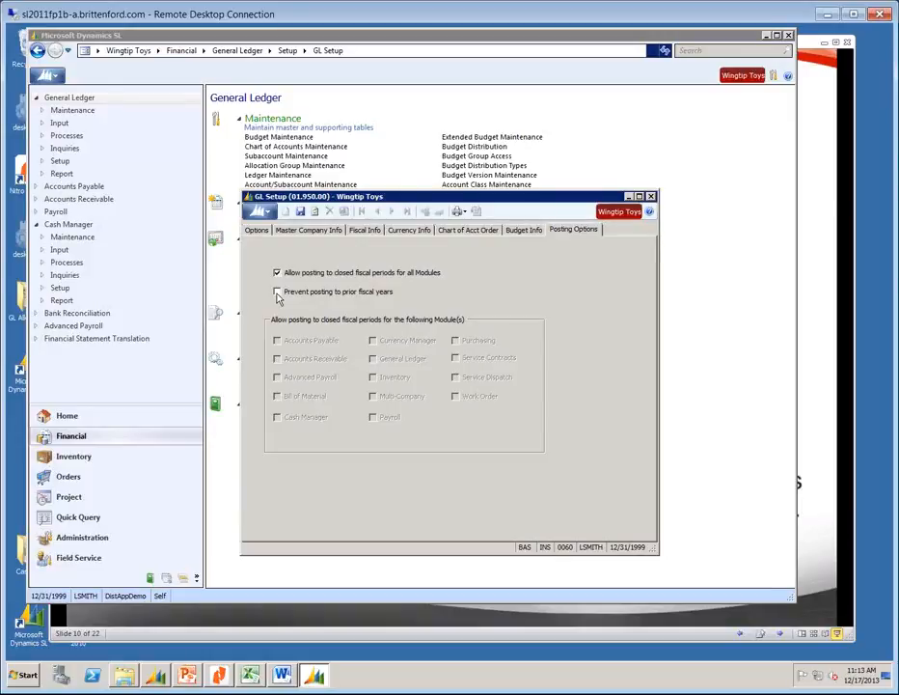
click(650, 196)
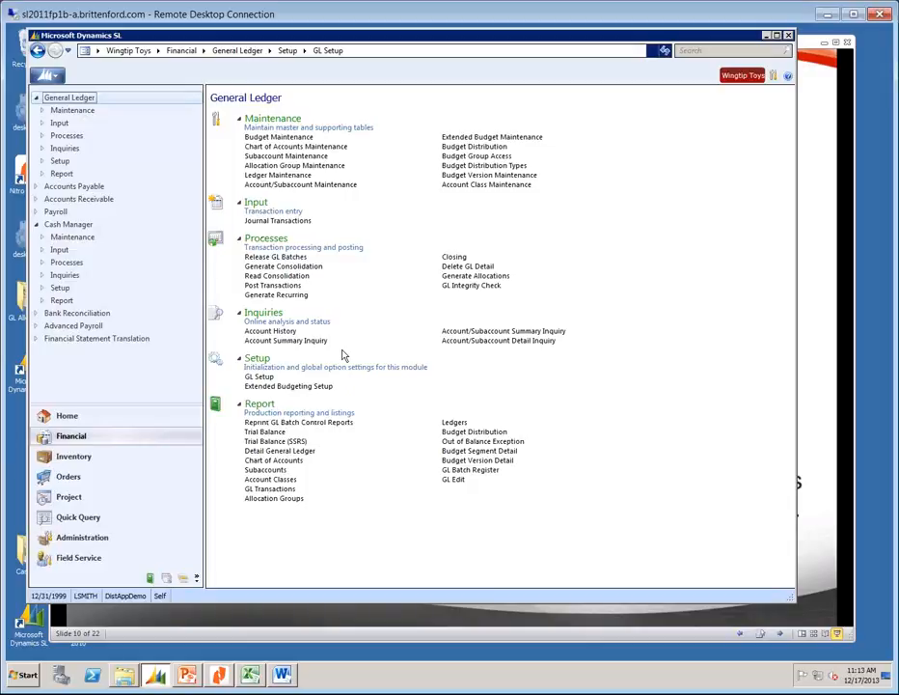
Open the General Ledger Closing process (01.560.00), with every module at period 06 set to Do Not Close.
click(455, 257)
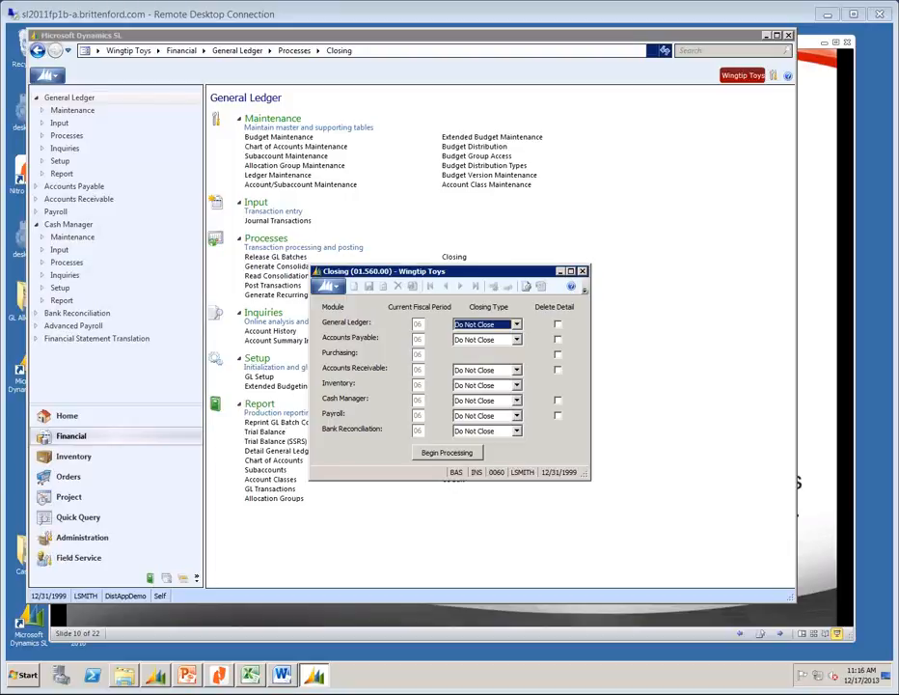
Close the Closing (01.560.00) window without closing any period.
click(583, 273)
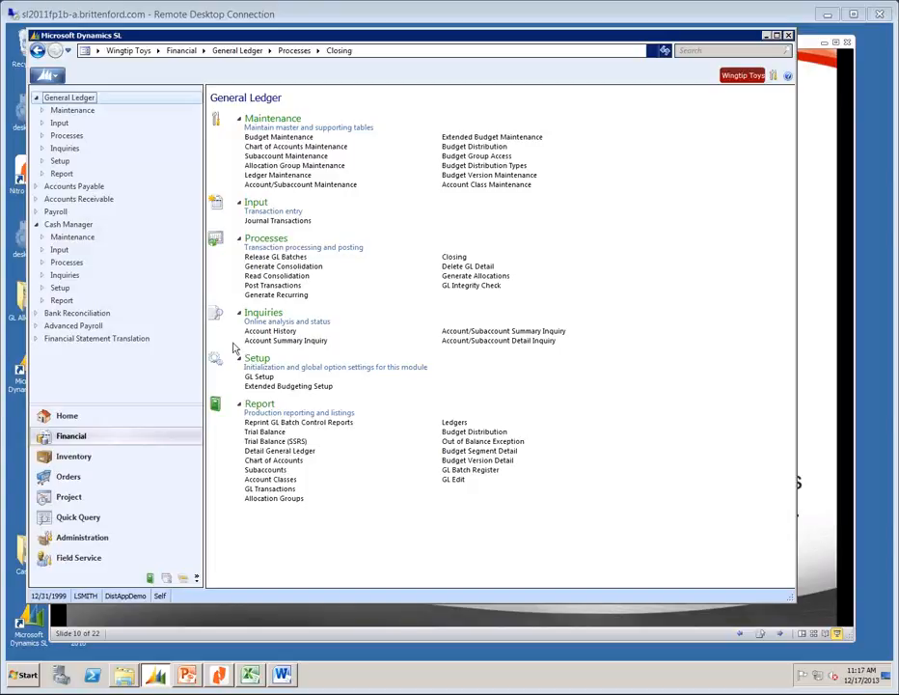
Switch to Accounts Payable and open the 1099 Preview report (03.730.00) dated 12/31/1999.
click(69, 188)
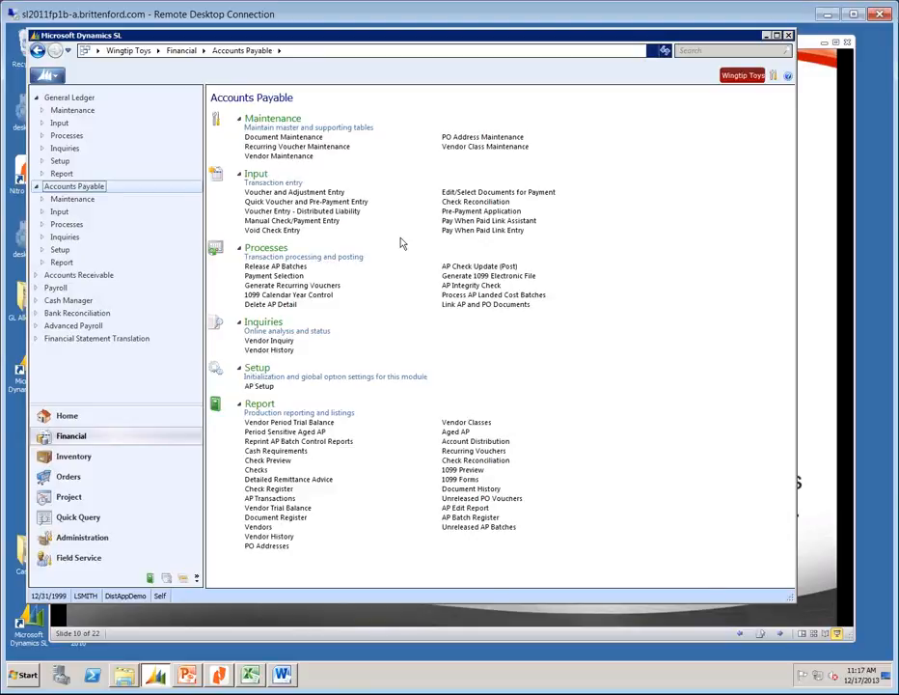
click(448, 470)
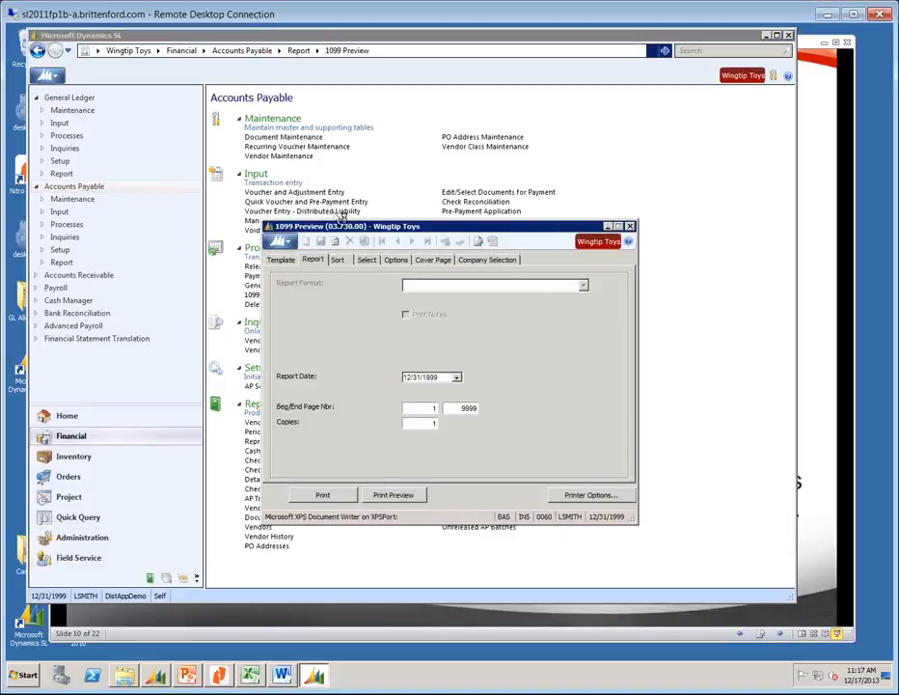
Preview the Wingtip Toys 1099 report showing six vendors at 0.00, then close it.
click(409, 496)
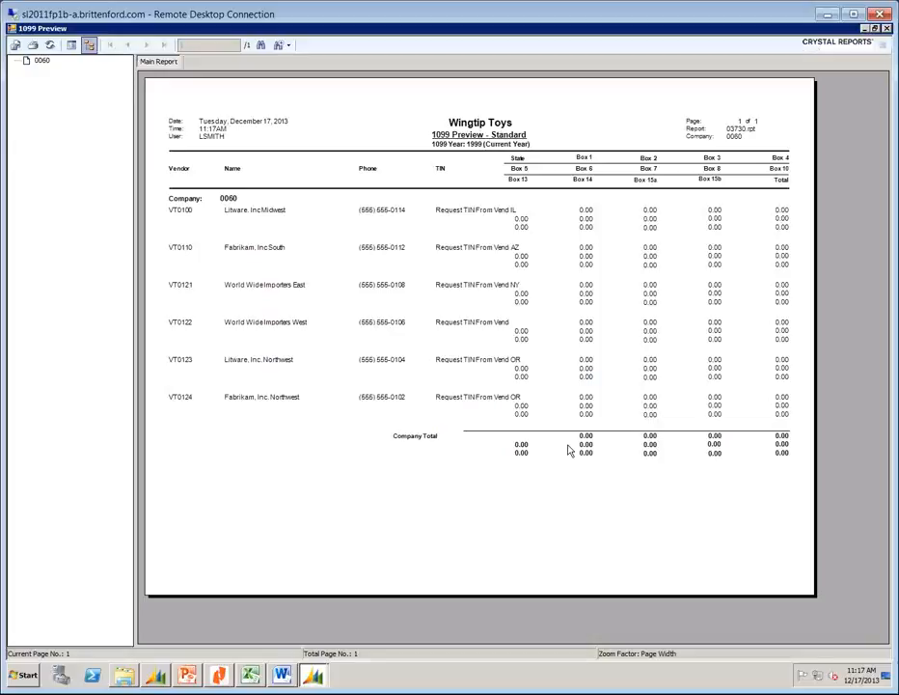
click(886, 29)
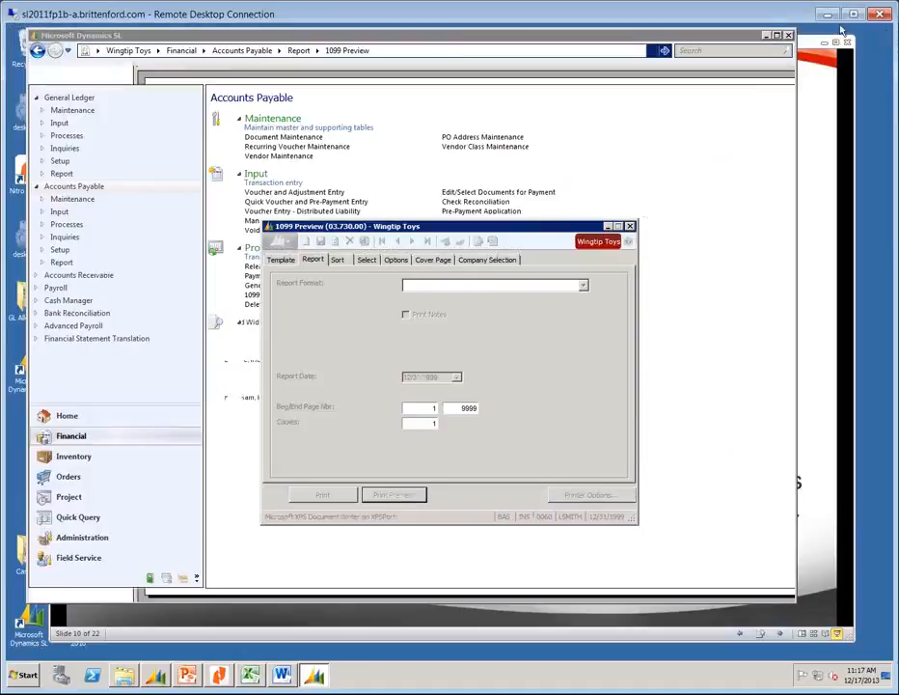
click(630, 226)
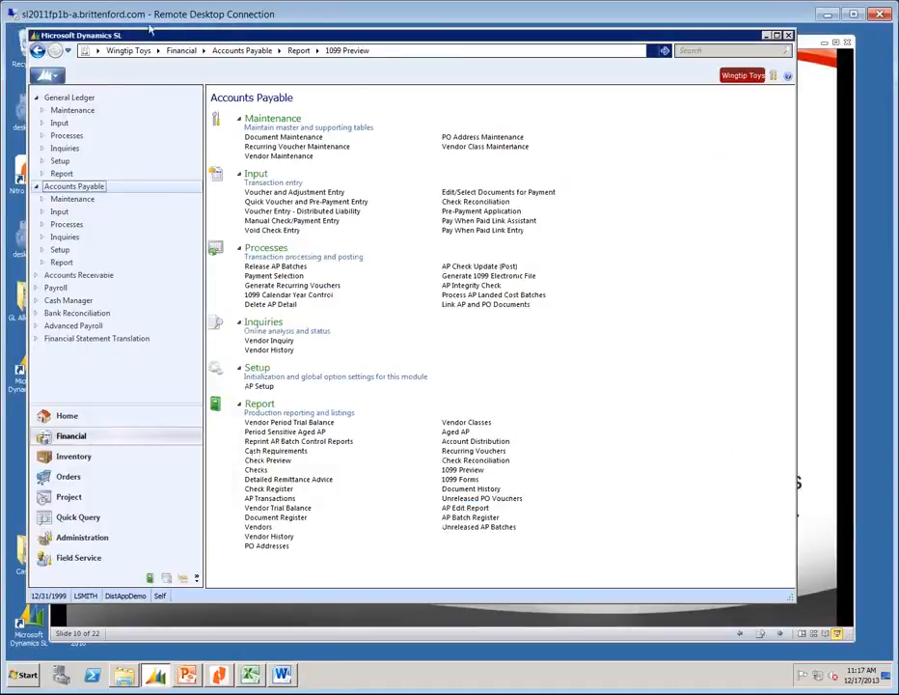
Close the Wingtip Toys company and connect to the SLDEMOSYSTEM database, opening Contoso, Ltd:Demo.
click(44, 75)
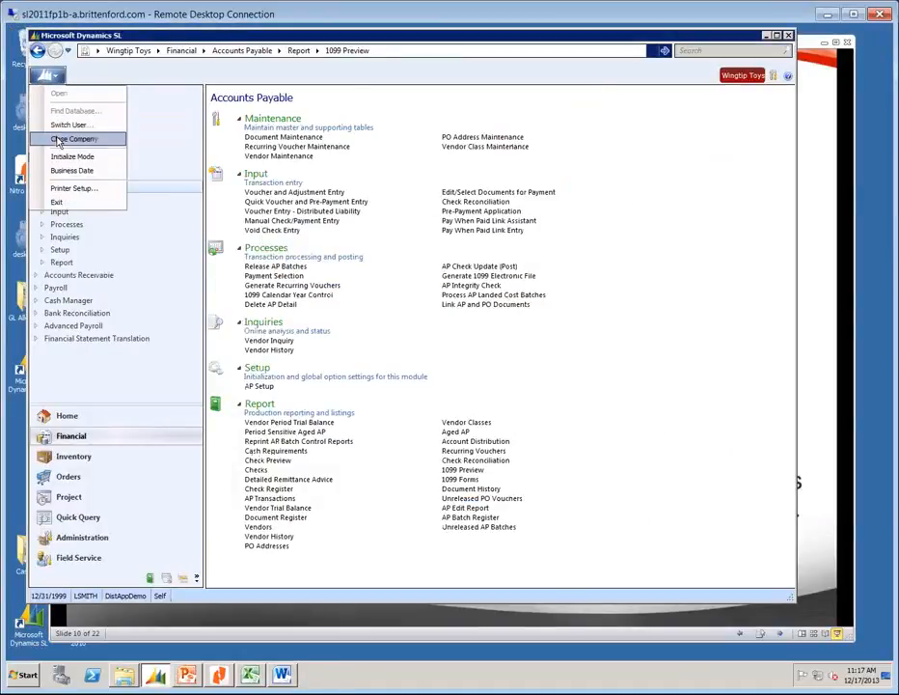
click(58, 140)
click(45, 76)
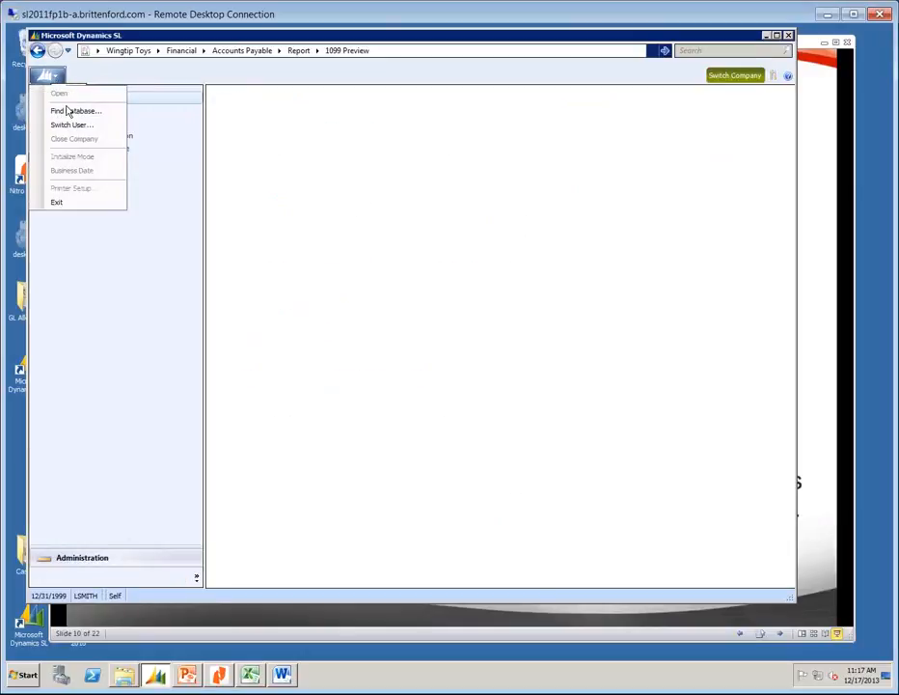
click(65, 110)
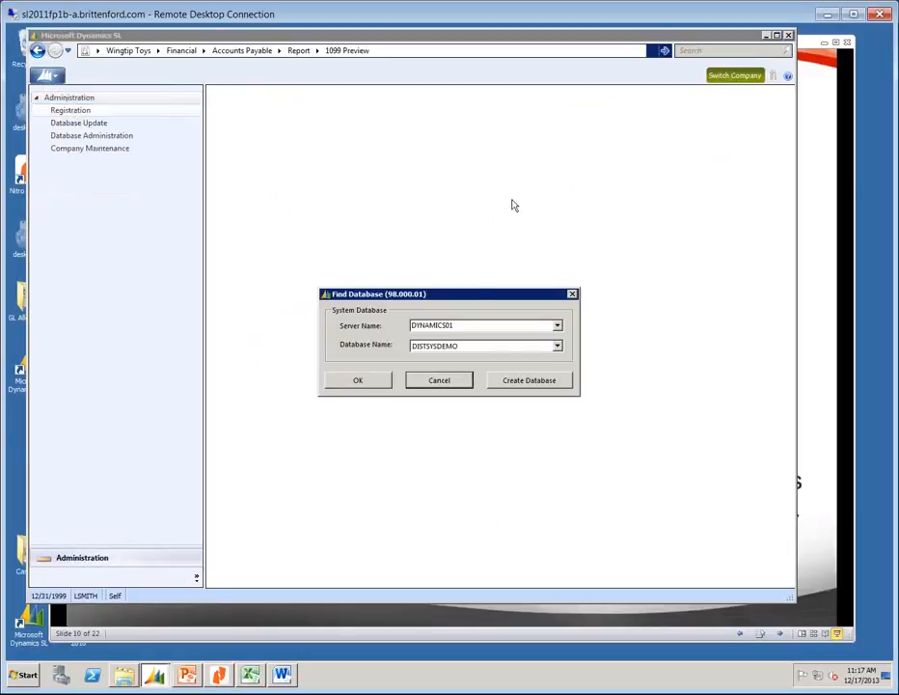
click(559, 346)
click(453, 426)
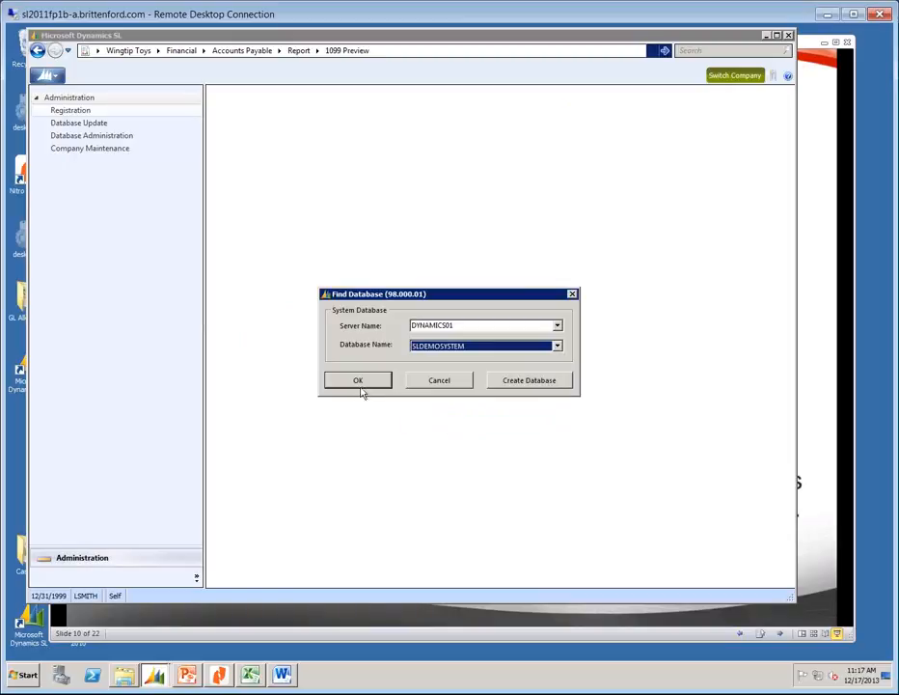
click(357, 379)
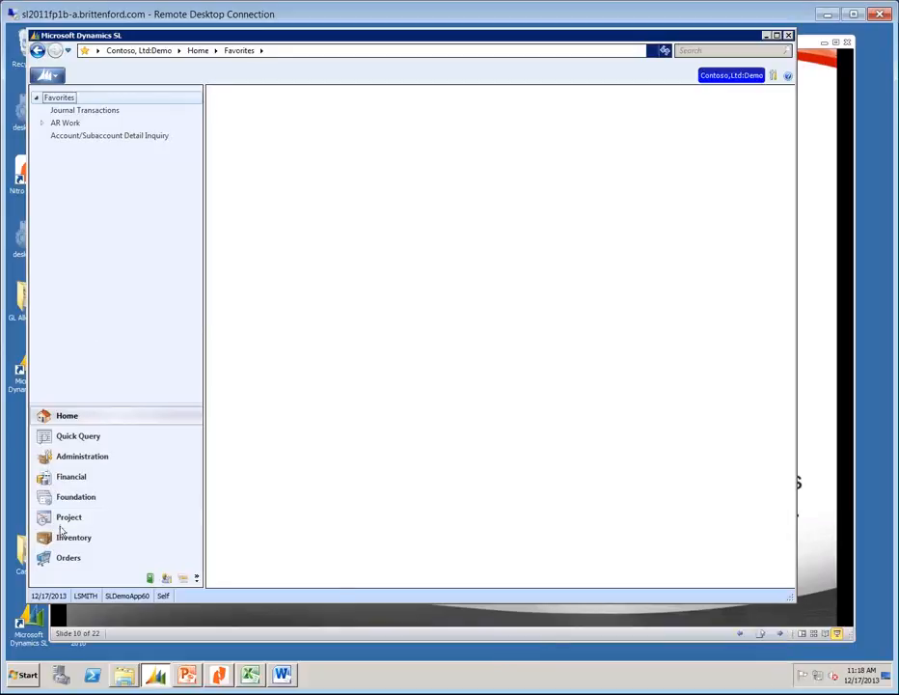
Open the Accounts Payable 1099 Preview for Contoso company 0060, showing seven vendors totalling 37,219.99.
click(68, 478)
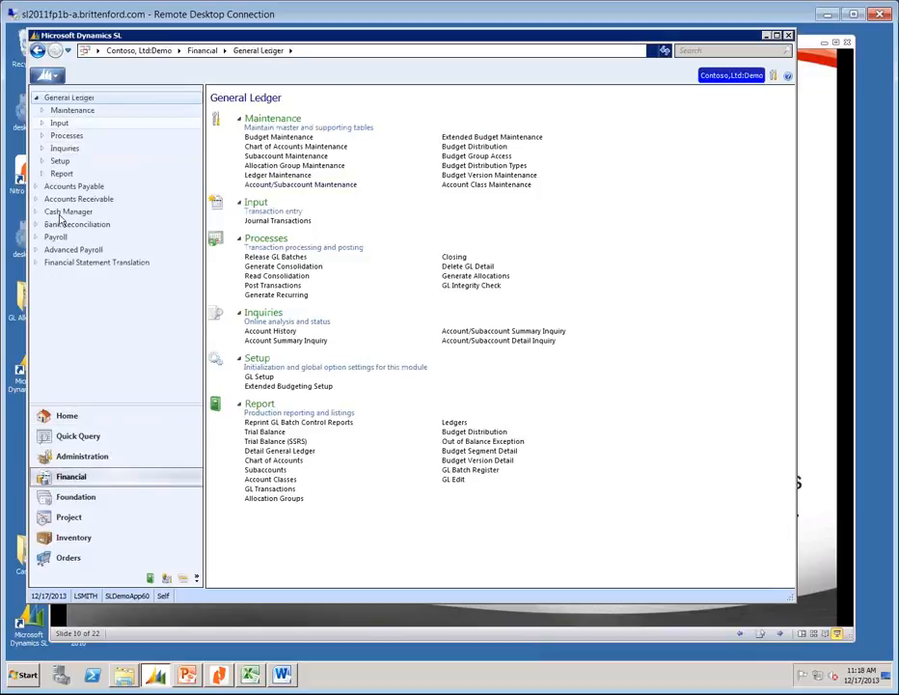
click(77, 186)
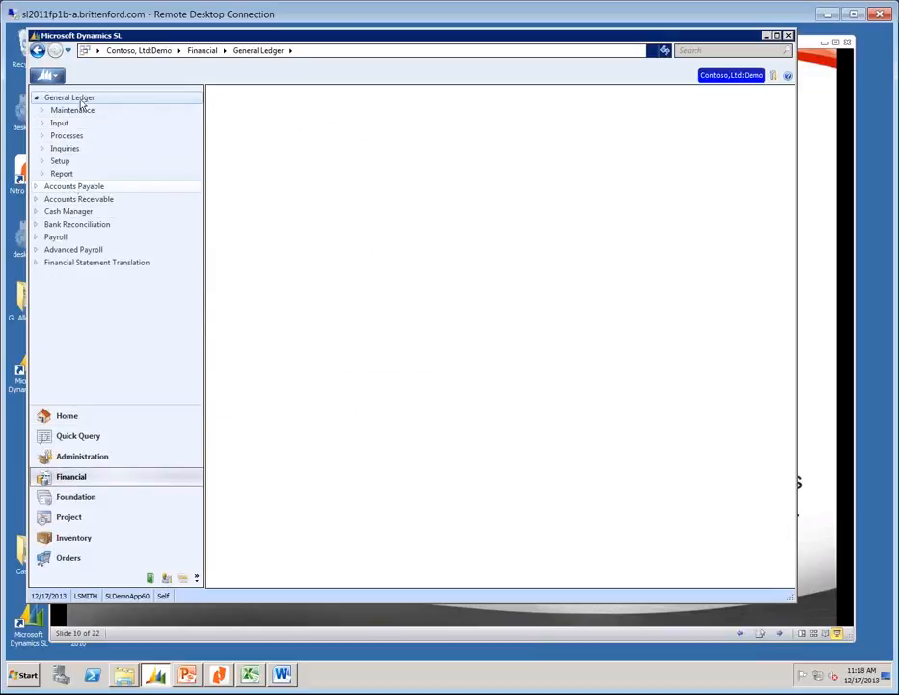
click(55, 76)
click(62, 158)
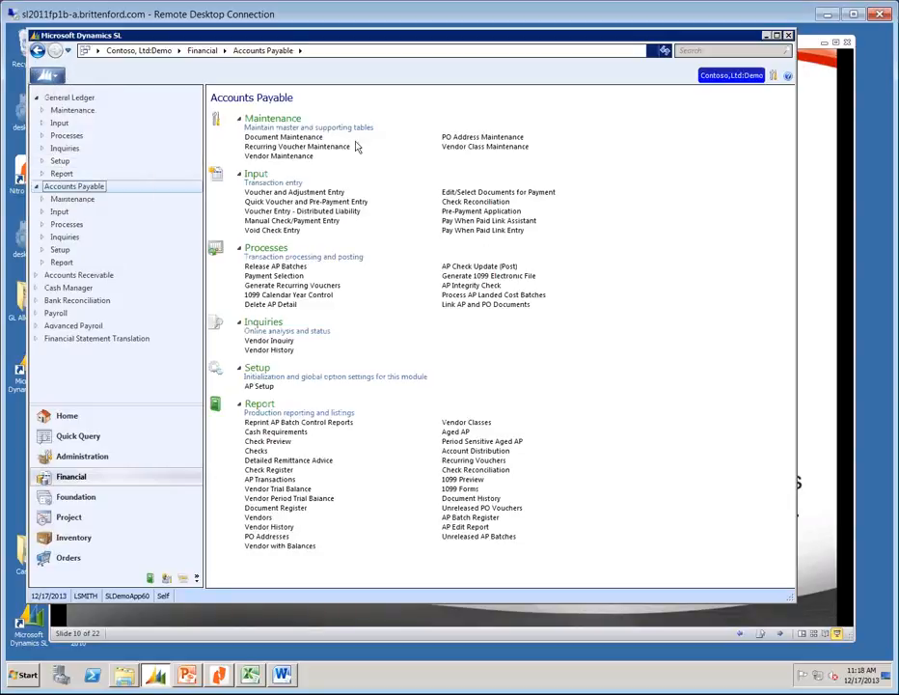
click(461, 479)
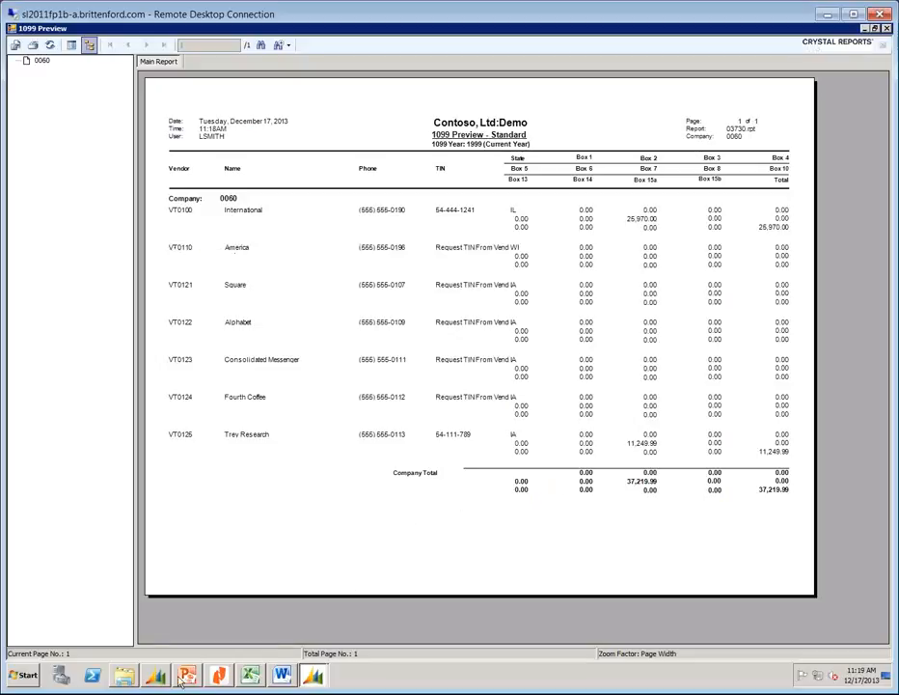
Minimize the 1099 report and view vendor VT0113's documents in Vendor Maintenance.
click(864, 29)
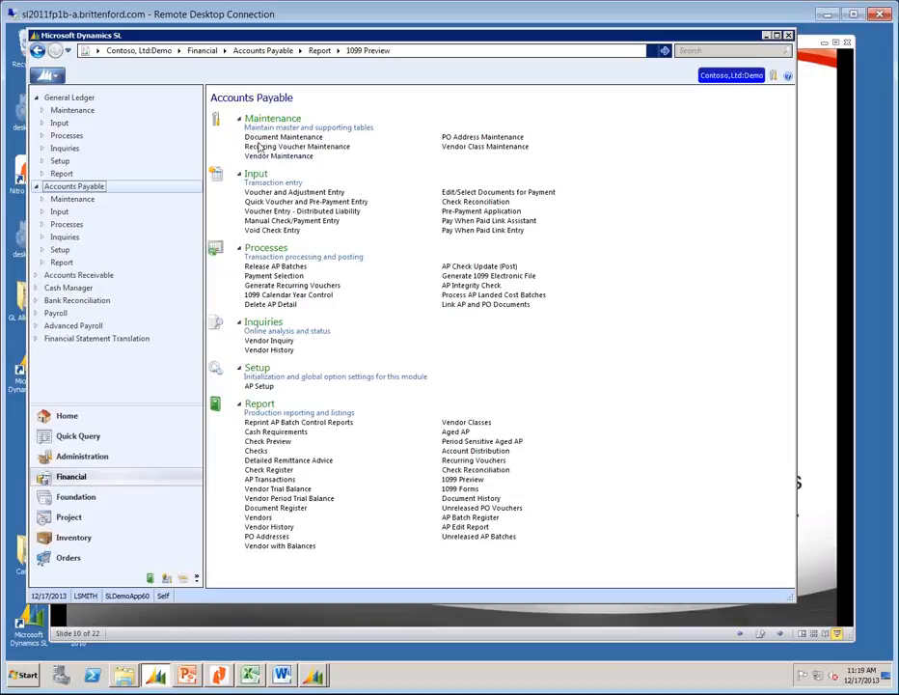
click(300, 157)
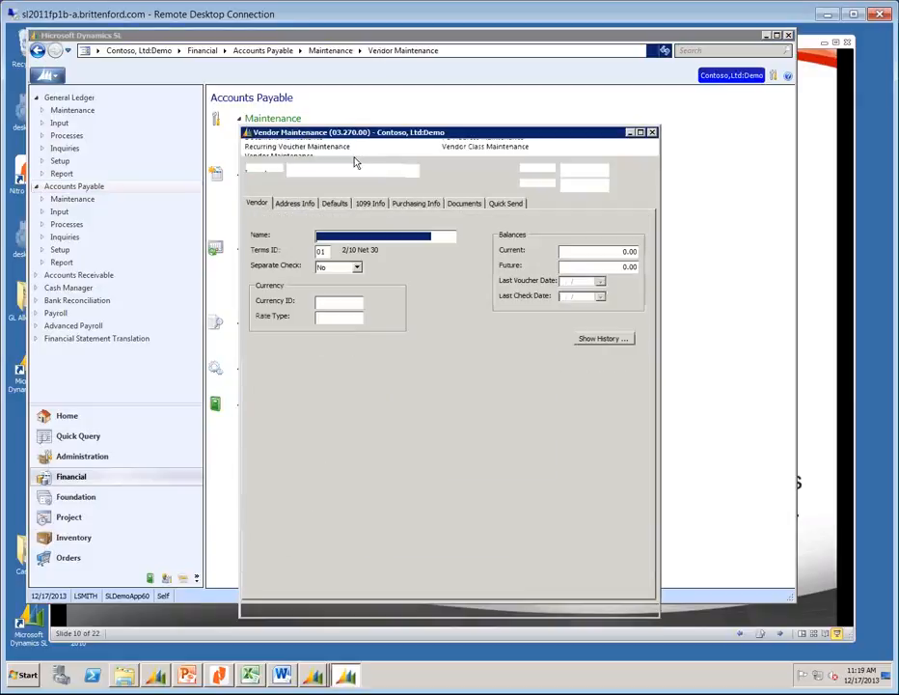
text(VT0113)
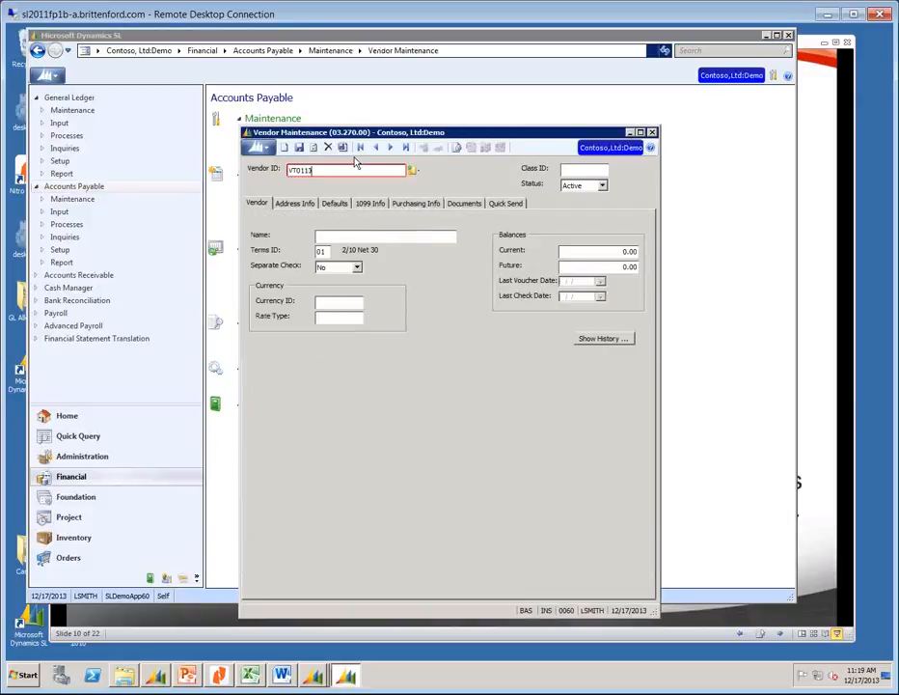
key(Tab)
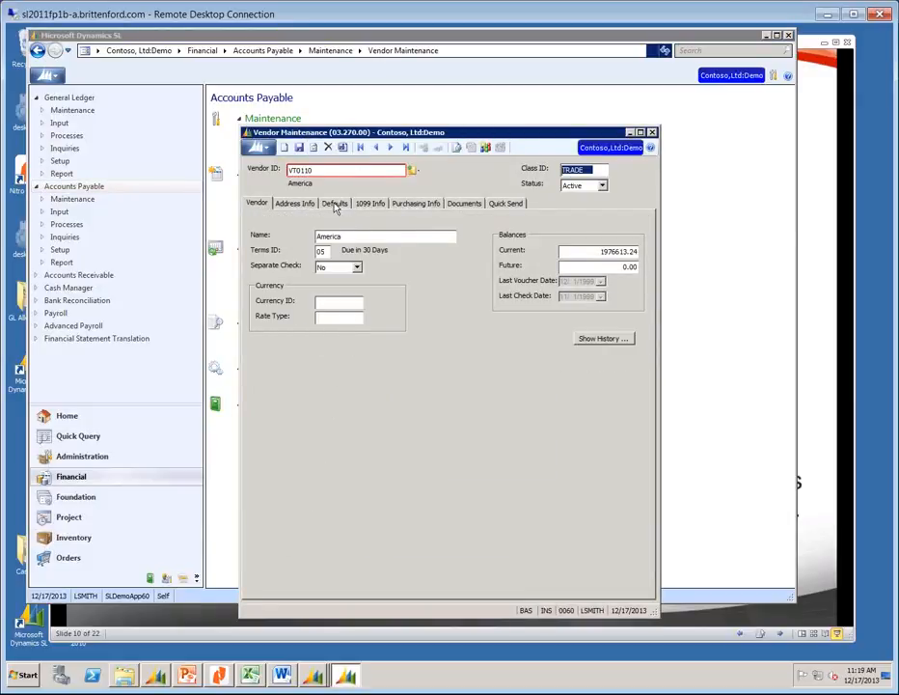
click(461, 203)
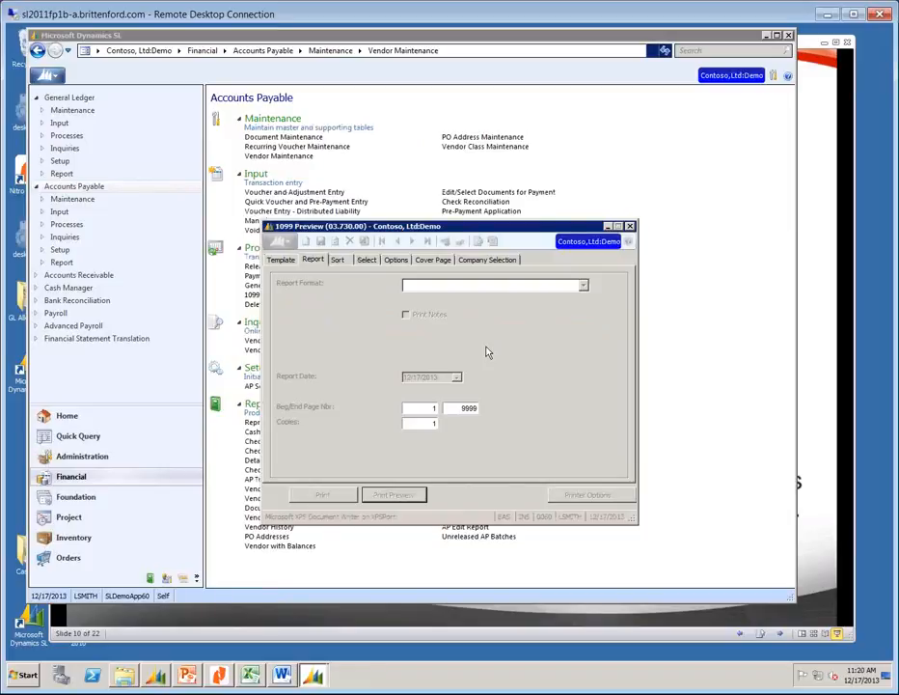
Close the 1099 report preview and its settings window, then open the Vendor History report.
click(629, 226)
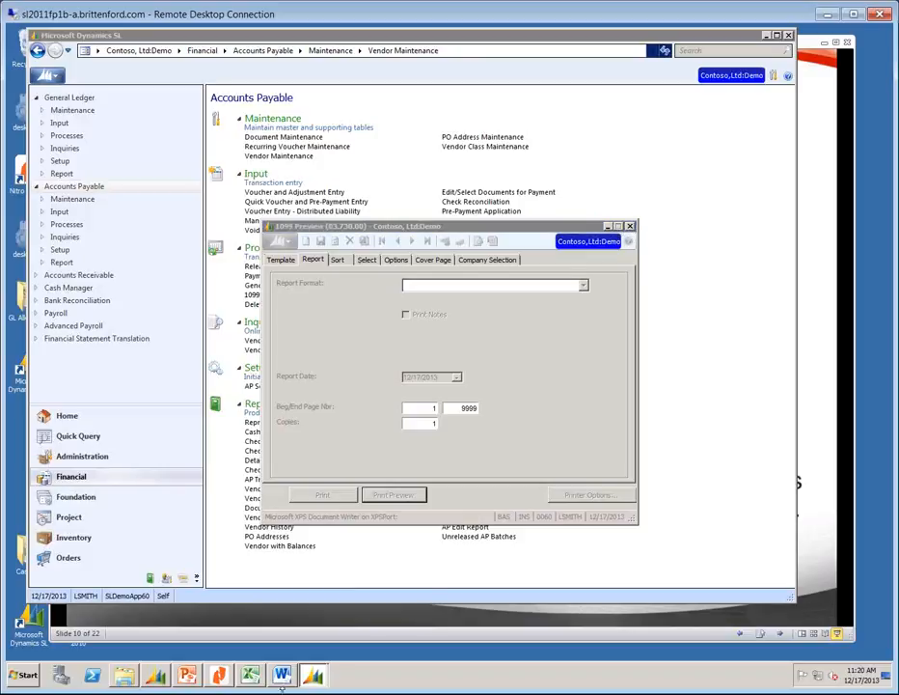
click(313, 676)
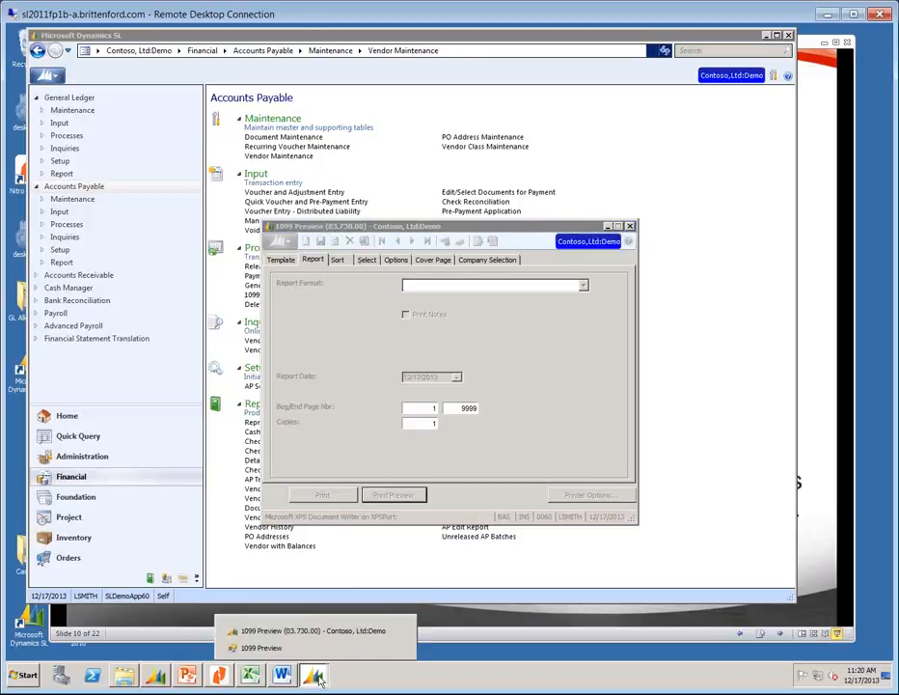
click(316, 647)
click(886, 29)
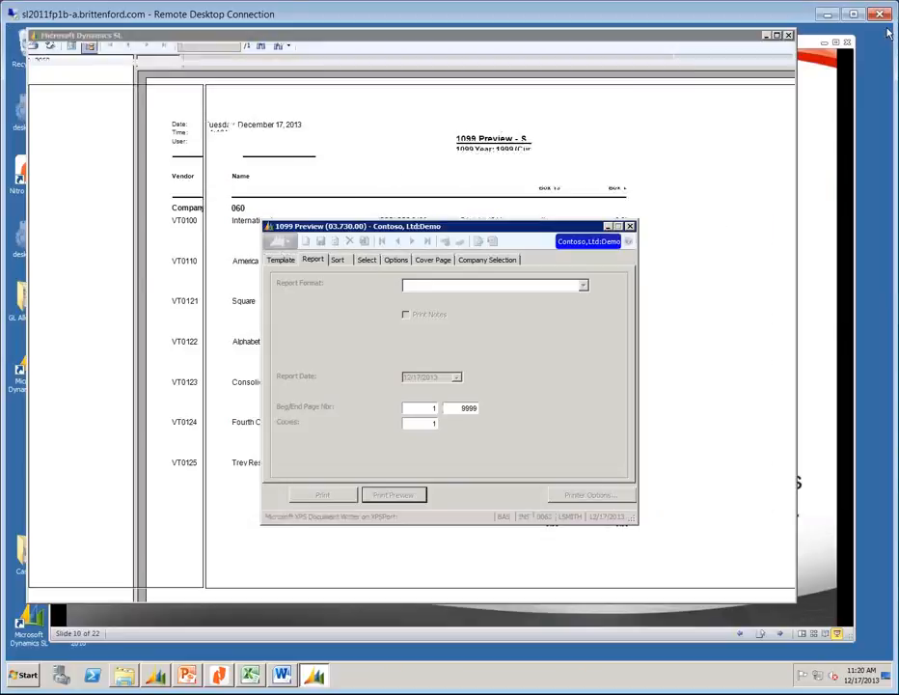
click(630, 227)
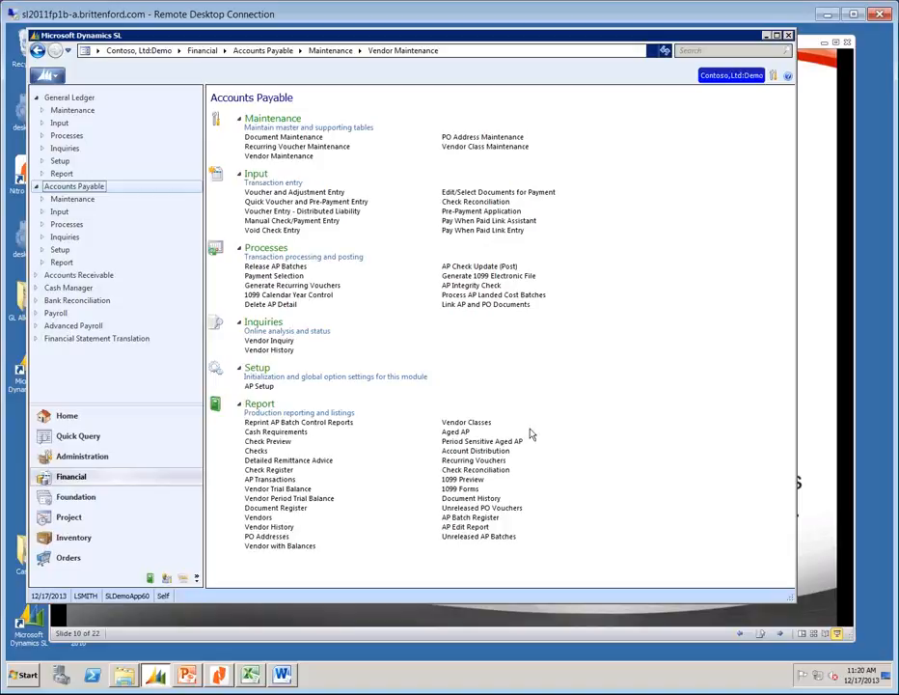
click(275, 527)
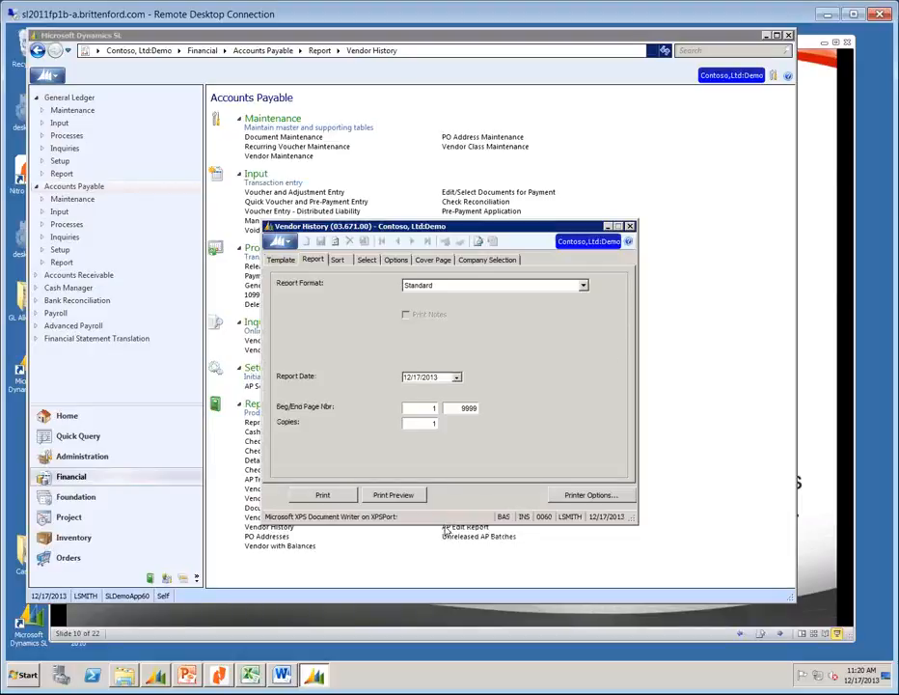
Preview the Vendor History report, view vendor VT0100's history, then close the preview and settings.
click(390, 495)
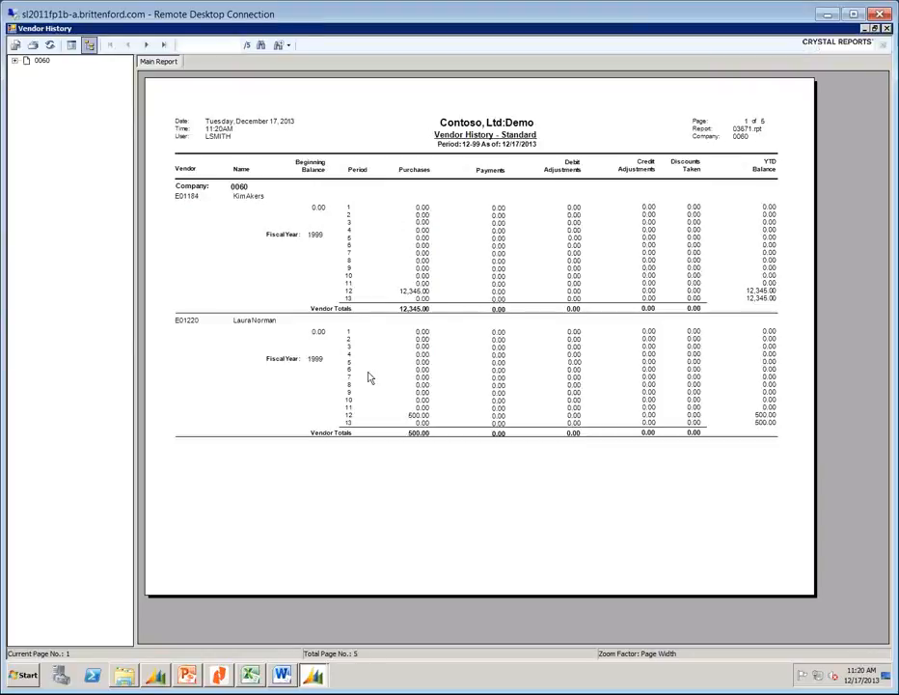
click(15, 60)
double_click(56, 110)
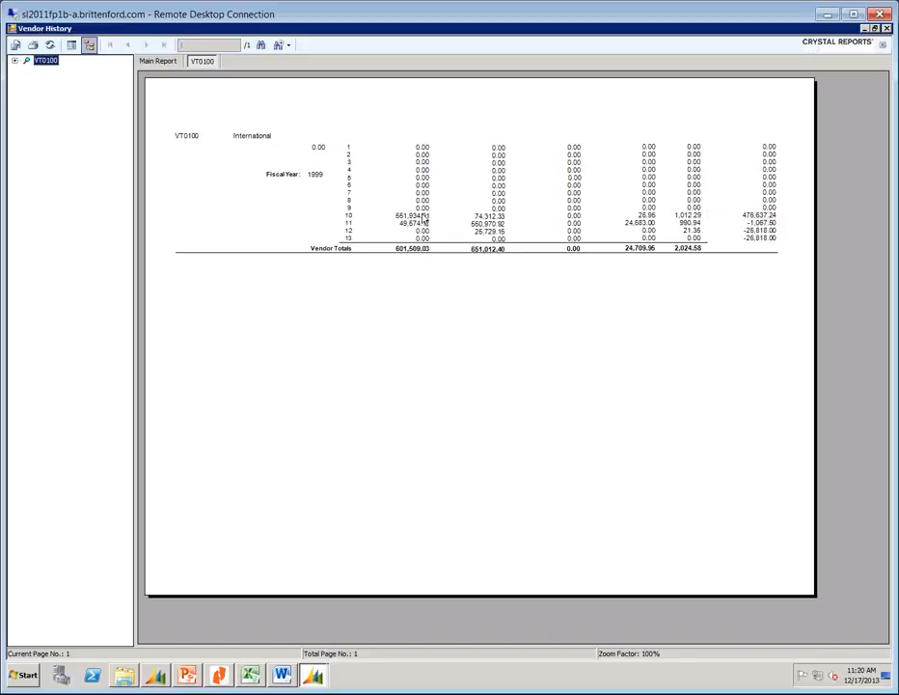
click(887, 29)
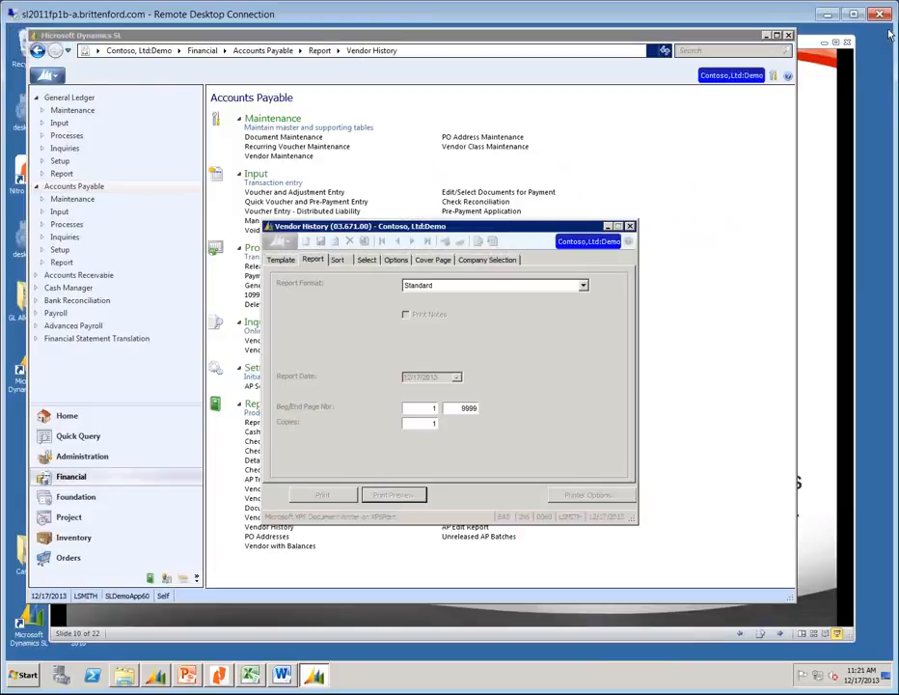
click(630, 226)
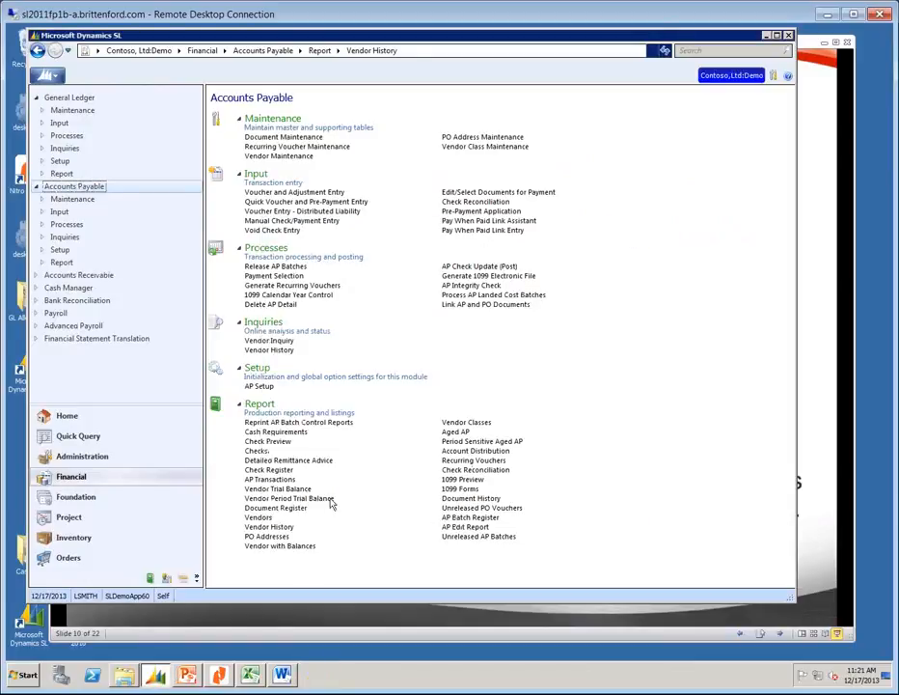
Open the AP Transactions (03.640.00) report from the Accounts Payable Report section.
click(276, 482)
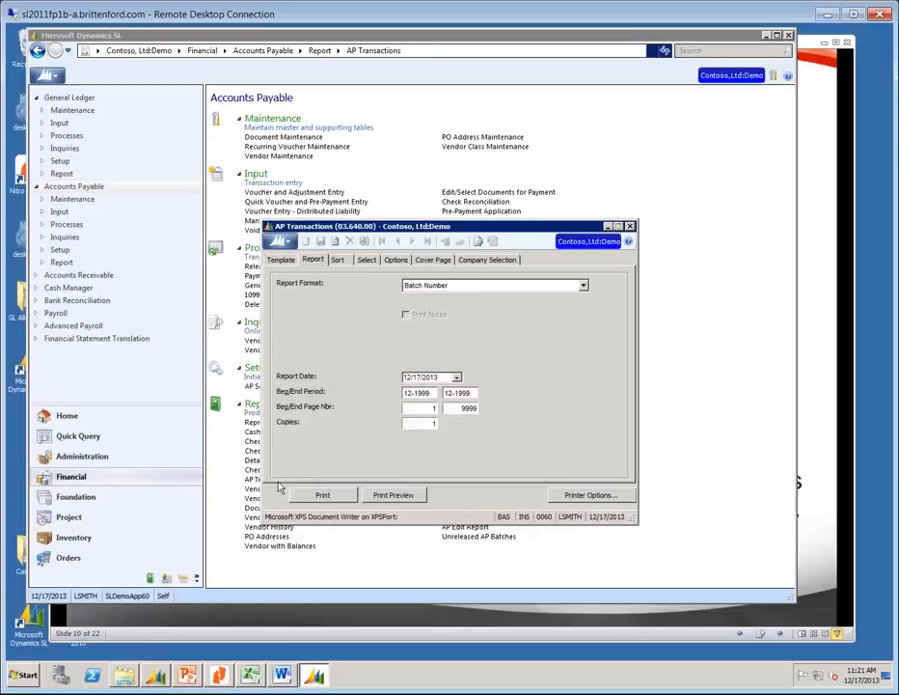
Pick aptran.acct from the Field List as the first selection row's field.
click(368, 261)
click(331, 287)
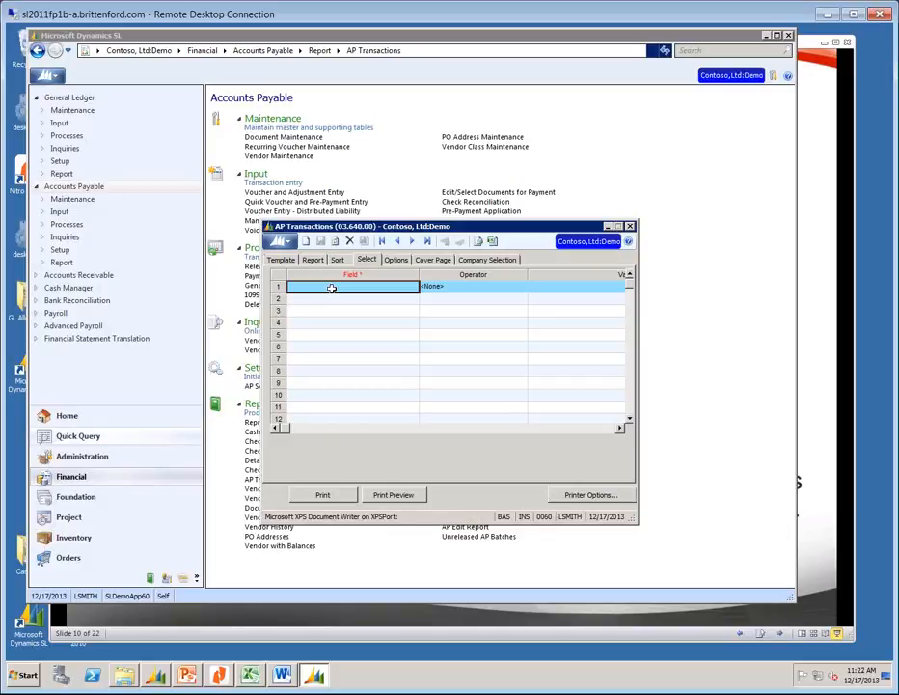
double_click(331, 287)
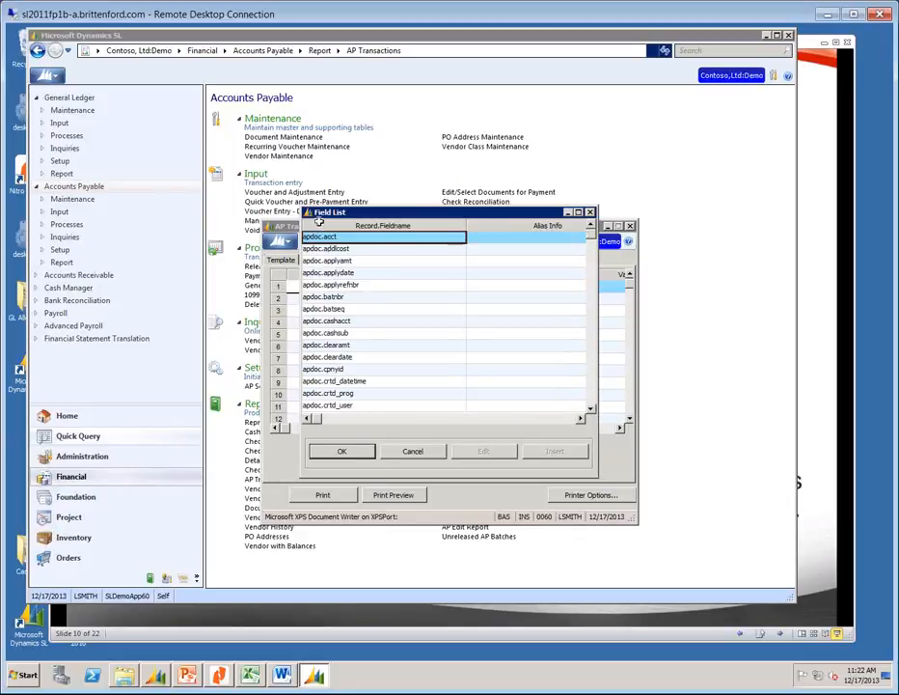
click(591, 388)
click(590, 388)
click(591, 388)
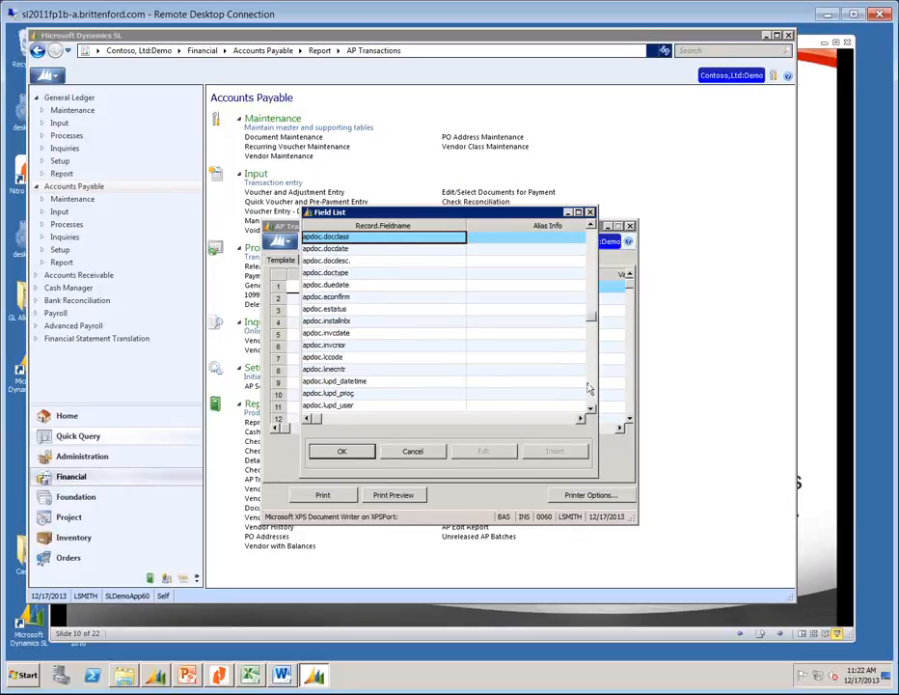
click(590, 388)
click(590, 387)
click(590, 388)
click(591, 388)
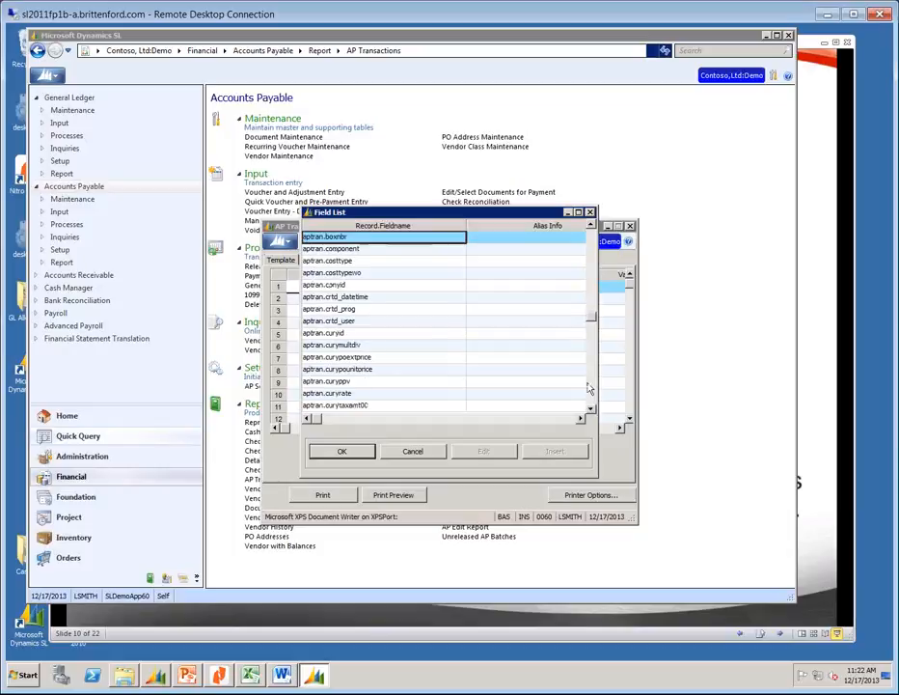
click(590, 251)
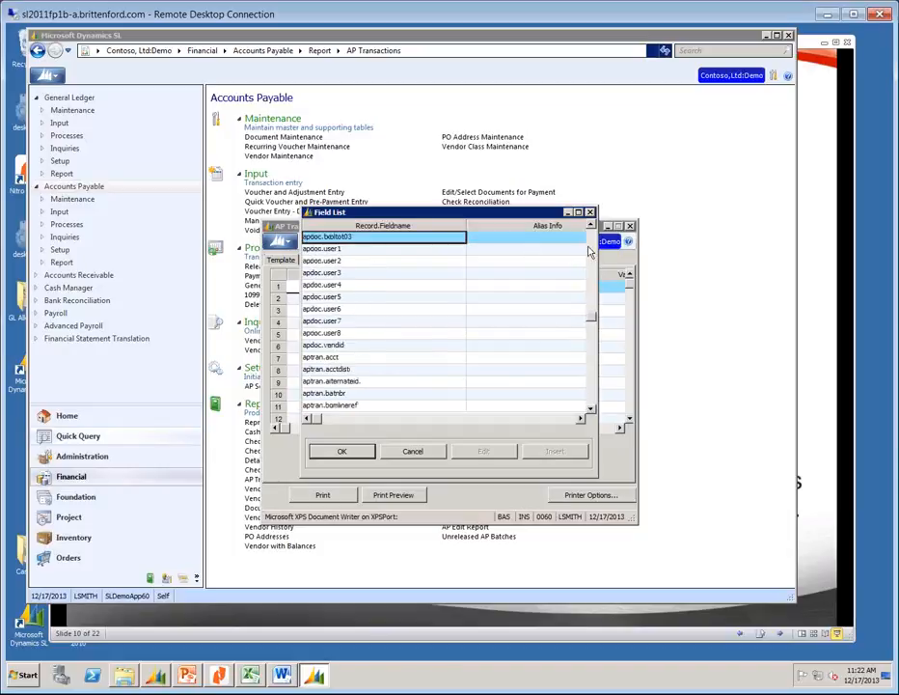
click(376, 359)
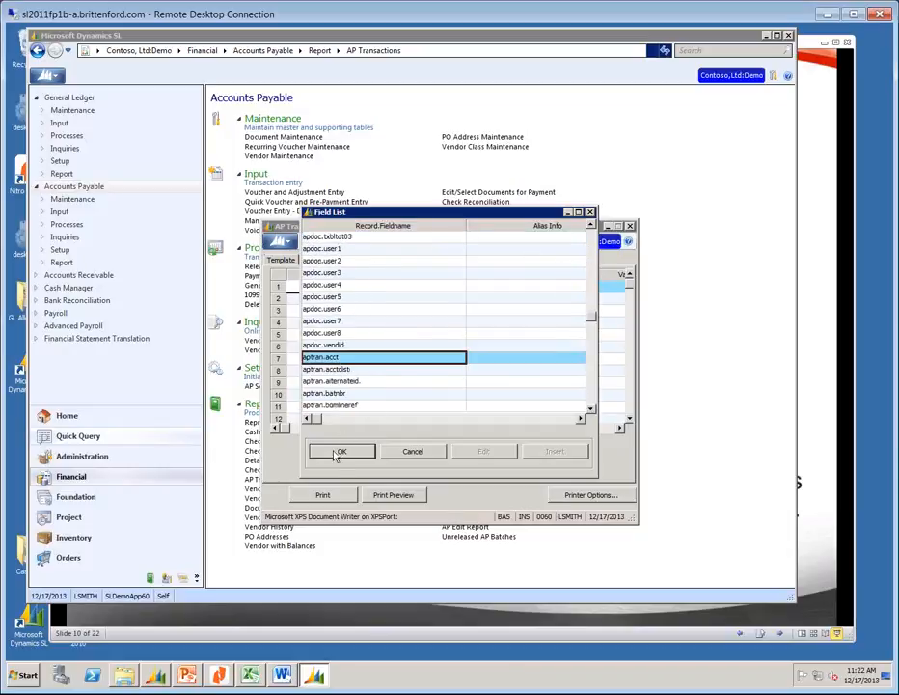
click(337, 452)
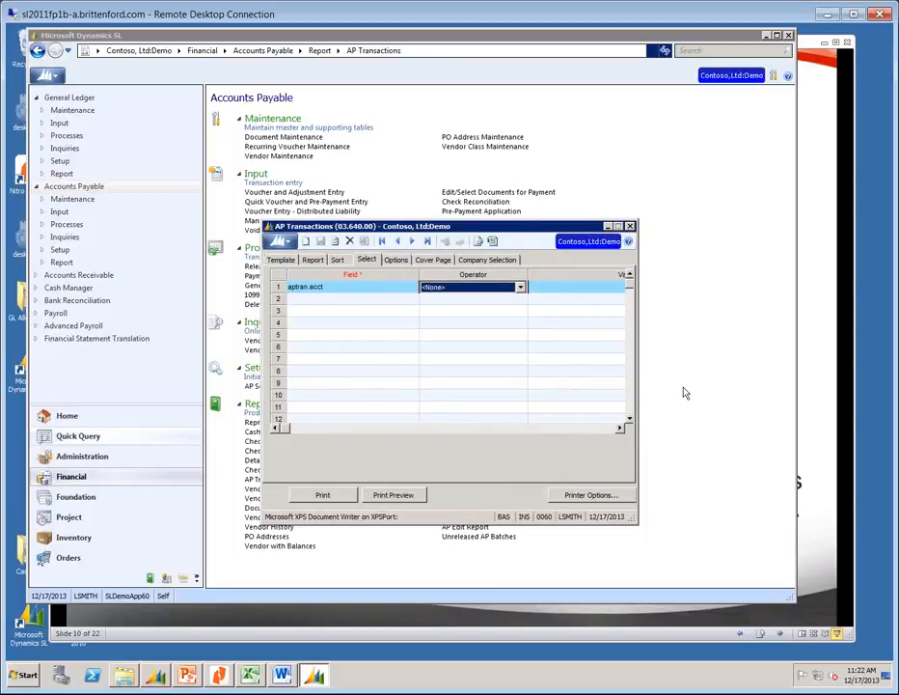
Filter aptran.acct Begins With 5 and preview the AP Transactions report.
key(b)
key(Tab)
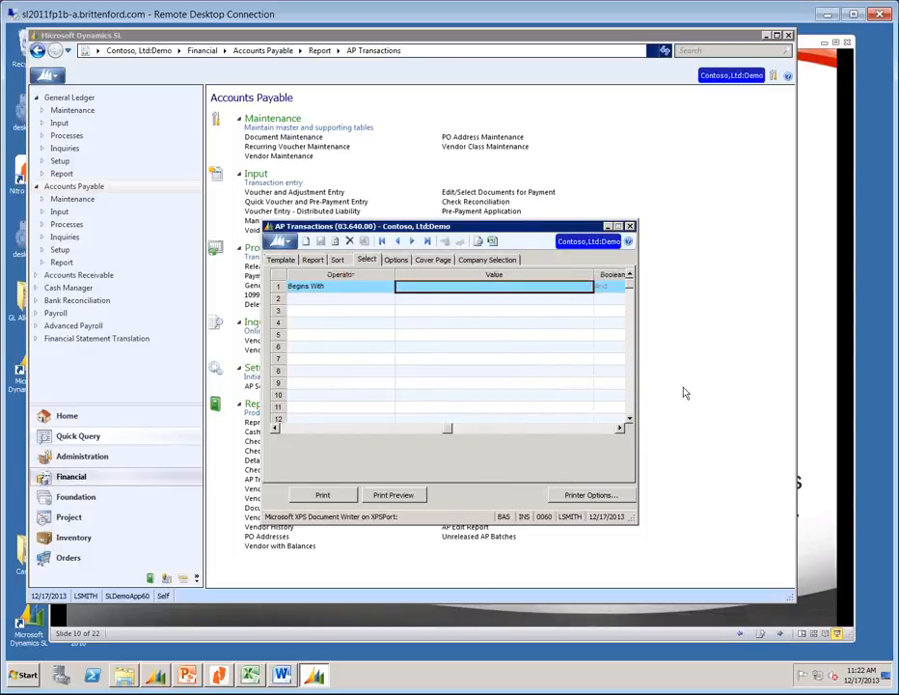
text(5)
key(Tab)
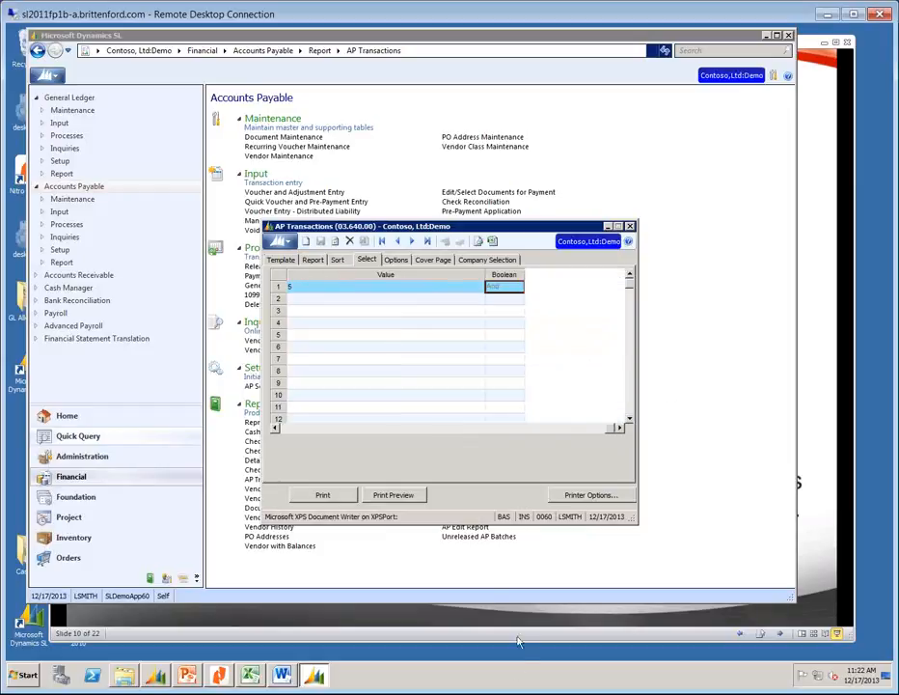
click(387, 494)
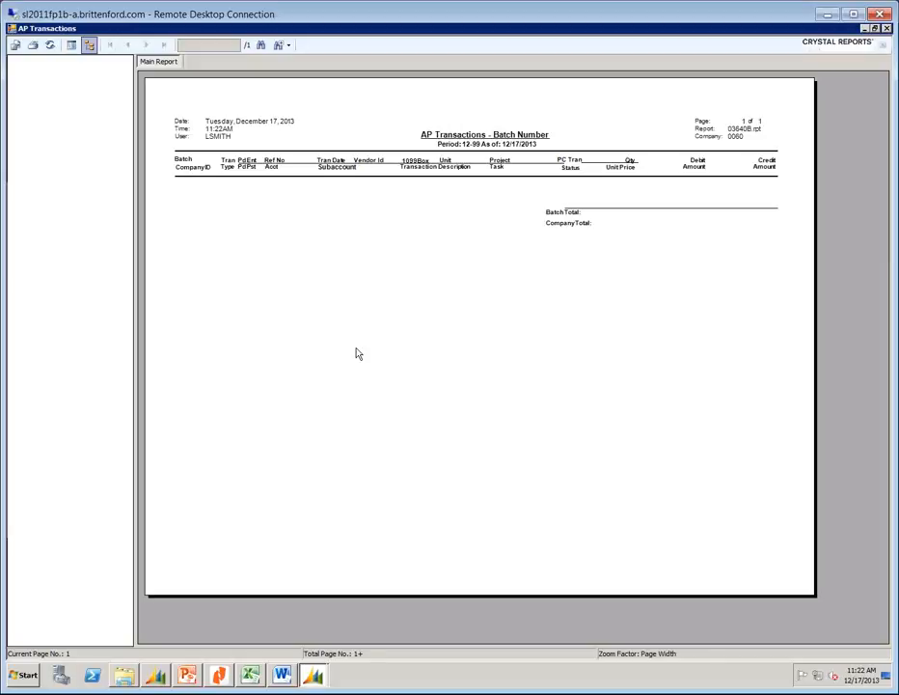
Set the beginning period to 01-1999 and preview the AP Transactions report.
click(886, 29)
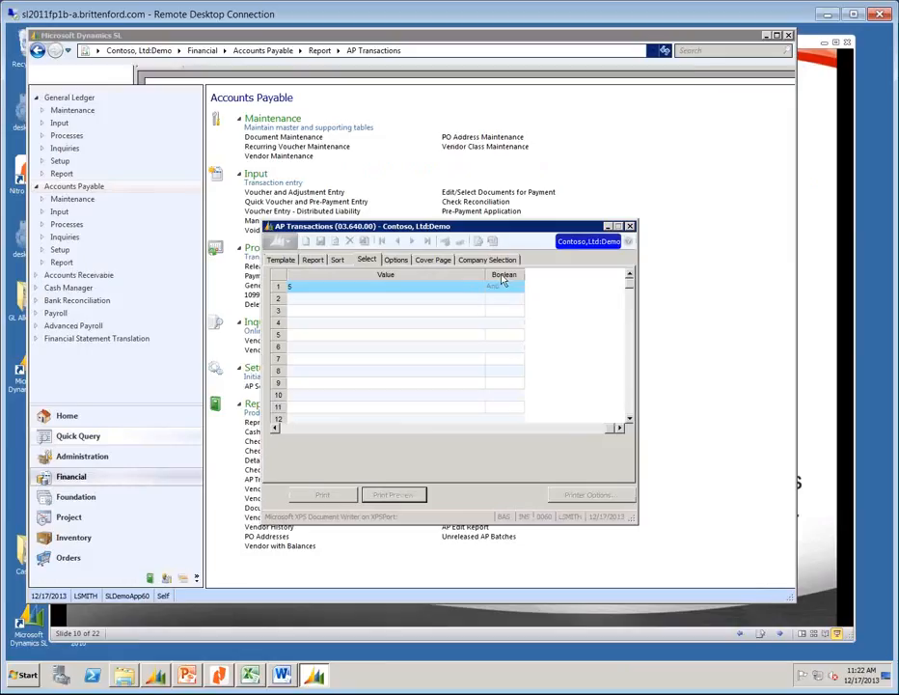
click(312, 259)
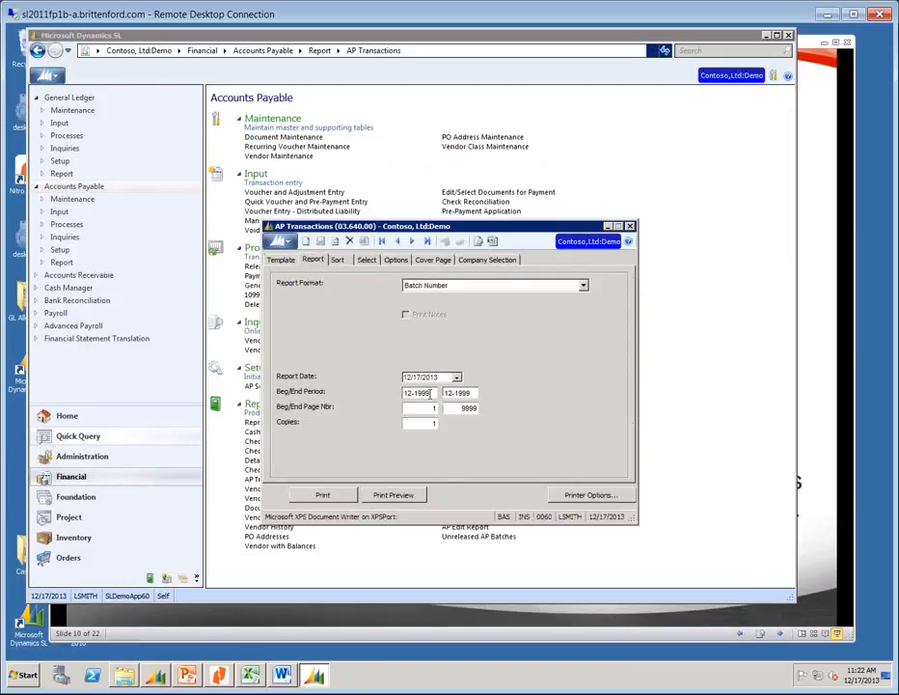
click(432, 392)
text(01-1999)
key(Tab)
click(393, 493)
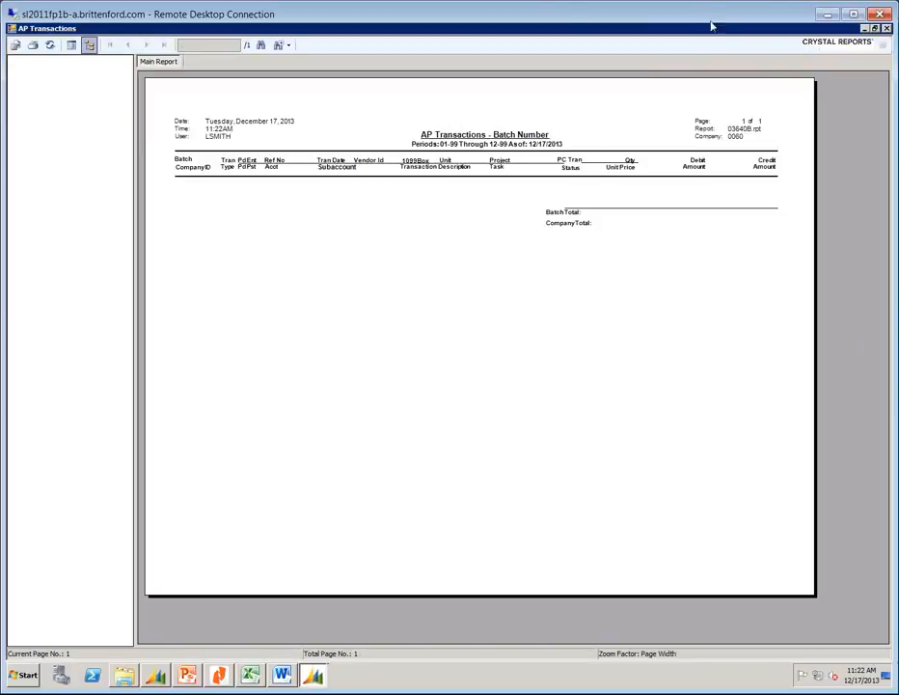
Keep the Batch Number format and choose aptran.acct as the selection field.
click(885, 28)
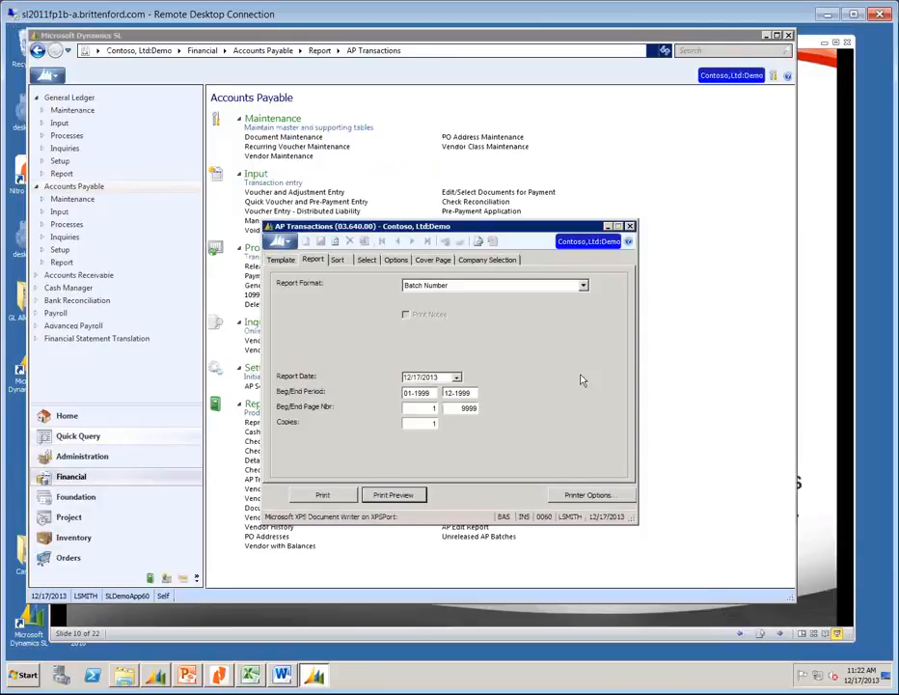
click(583, 285)
click(432, 296)
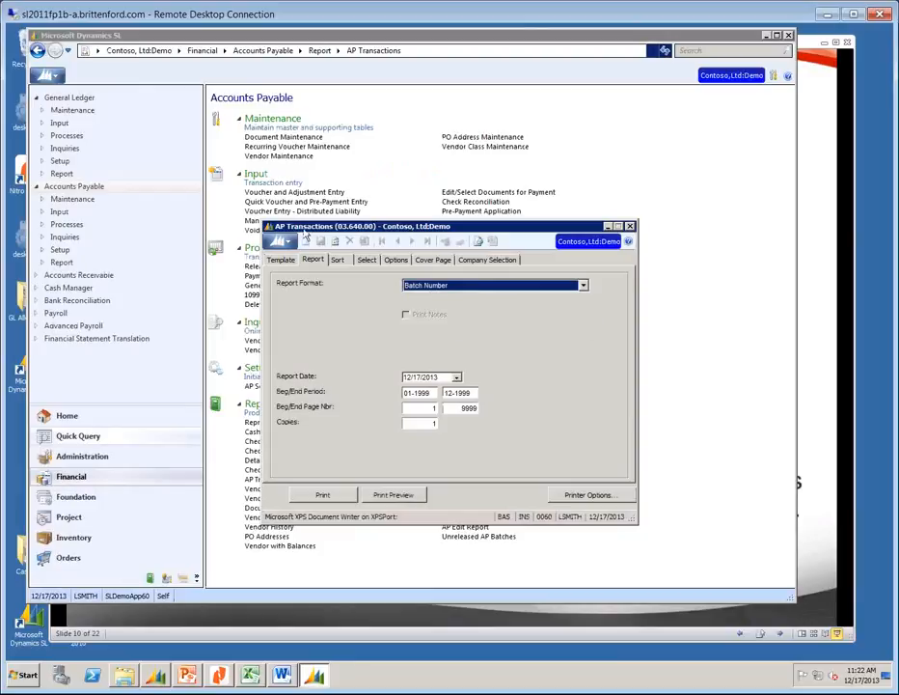
click(372, 259)
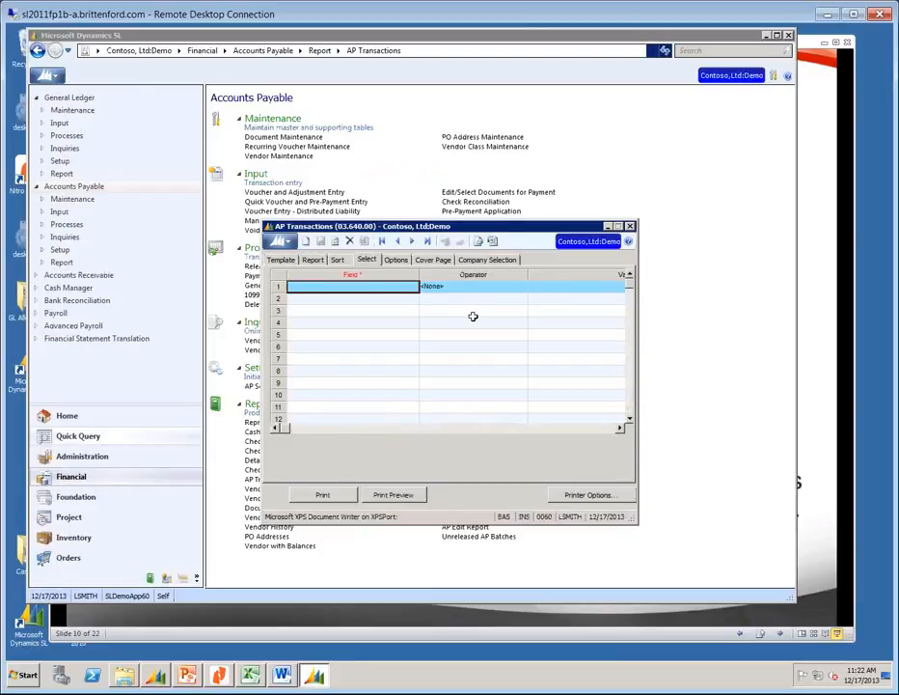
text(aptran)
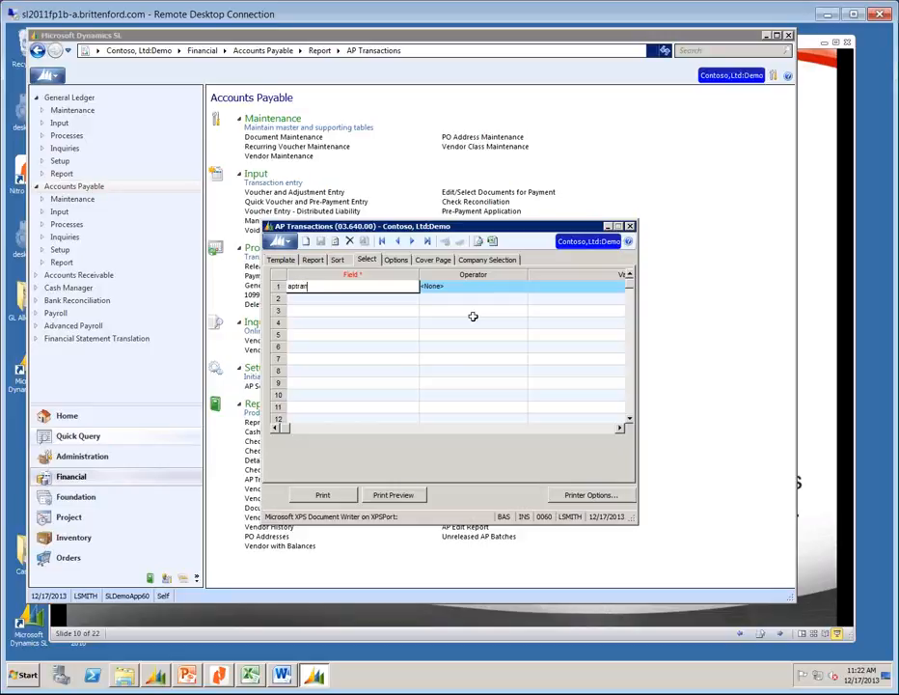
text(.)
key(F3)
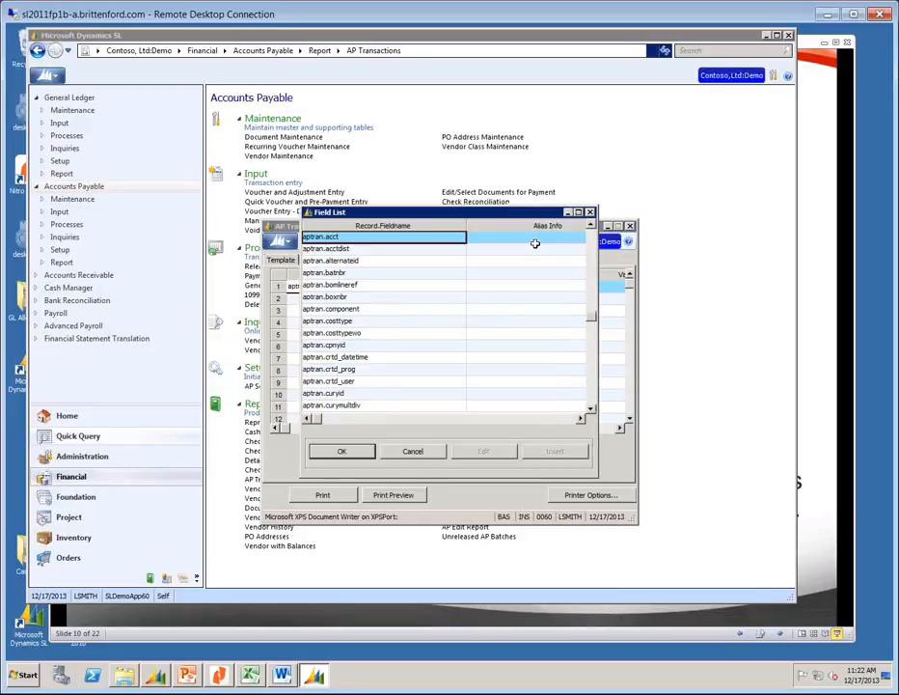
click(592, 398)
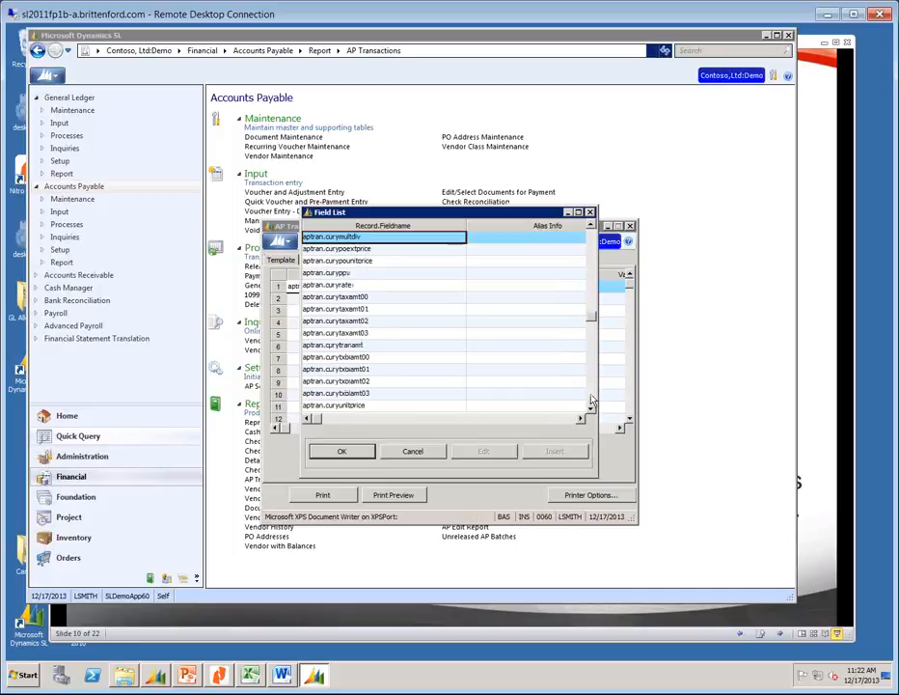
click(591, 399)
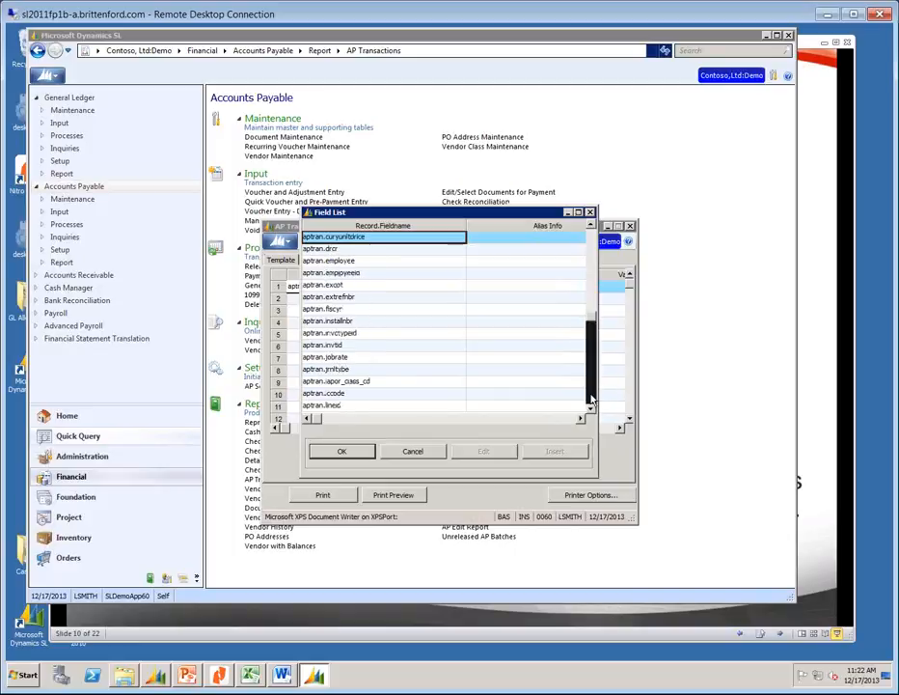
click(591, 254)
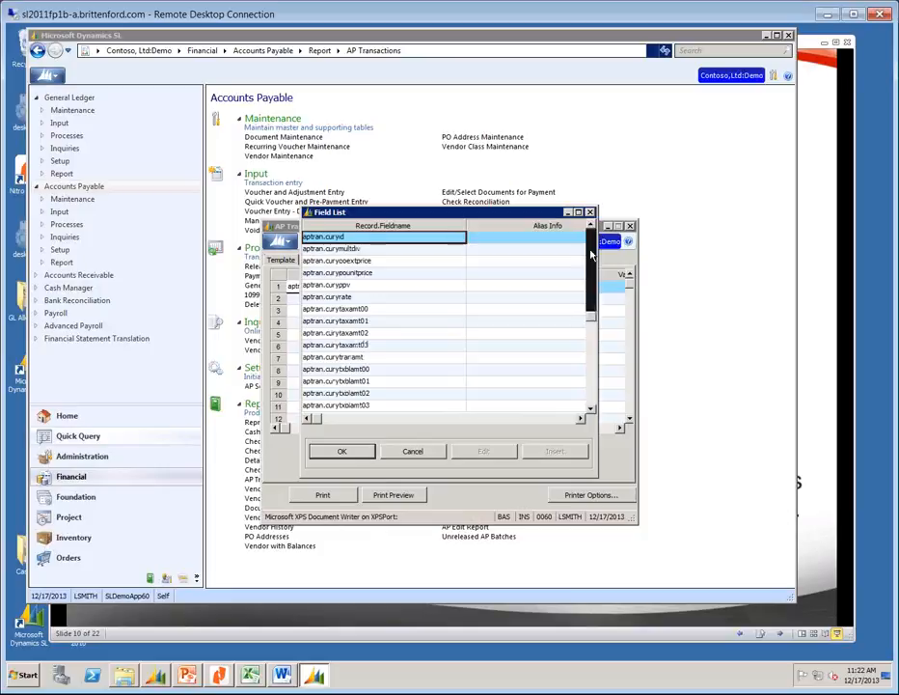
click(591, 254)
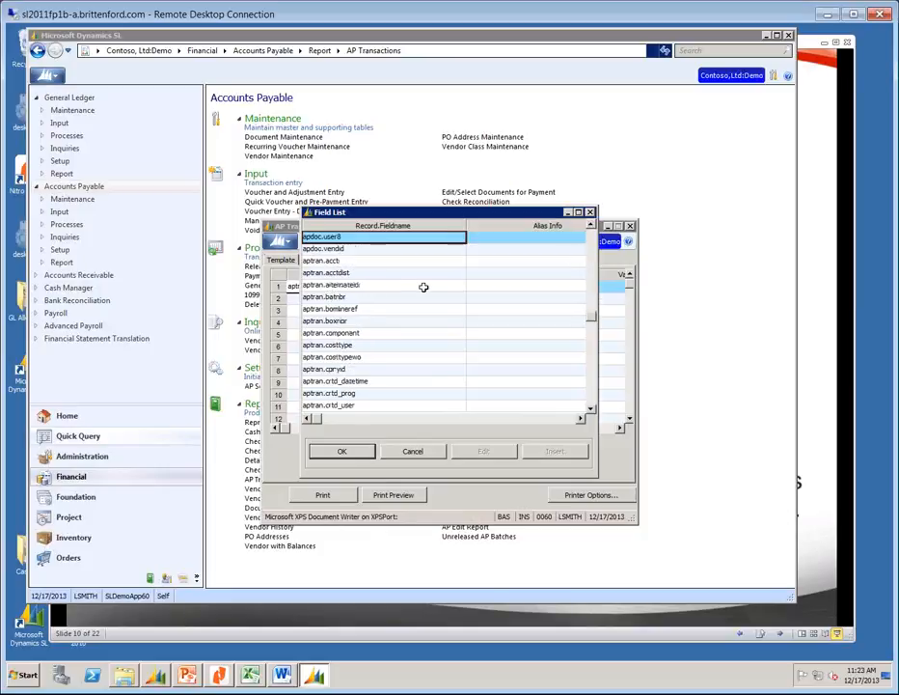
click(324, 261)
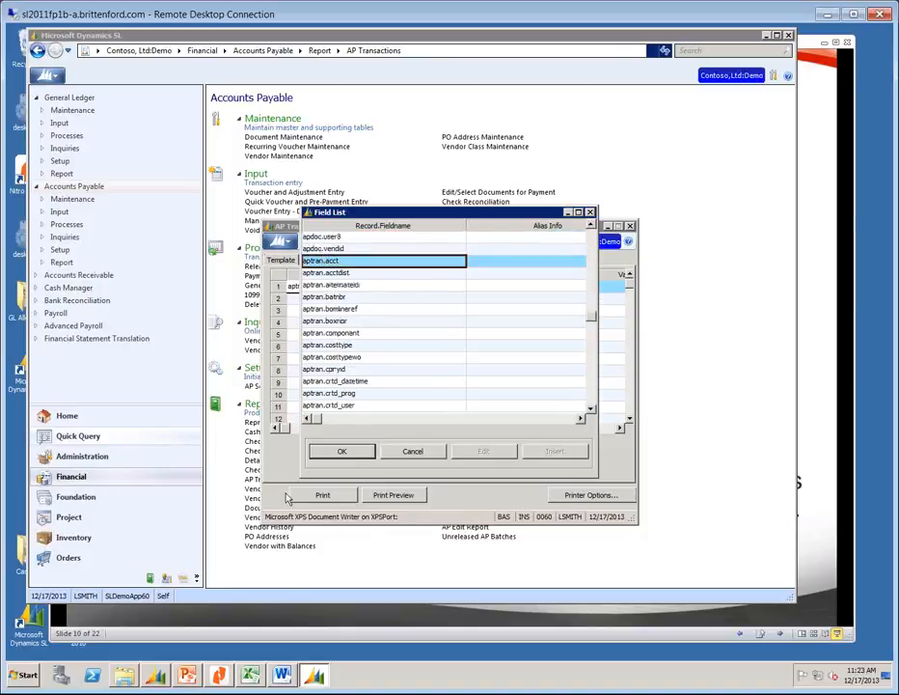
click(341, 451)
Set the aptran.acct condition to Begins With 8 and preview the report.
click(521, 286)
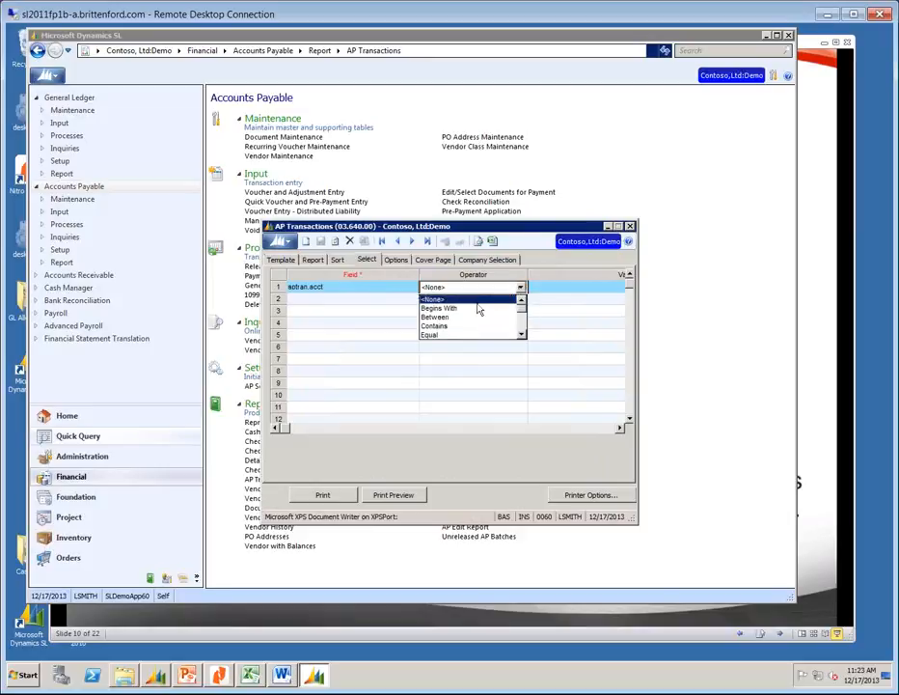
click(506, 305)
click(581, 287)
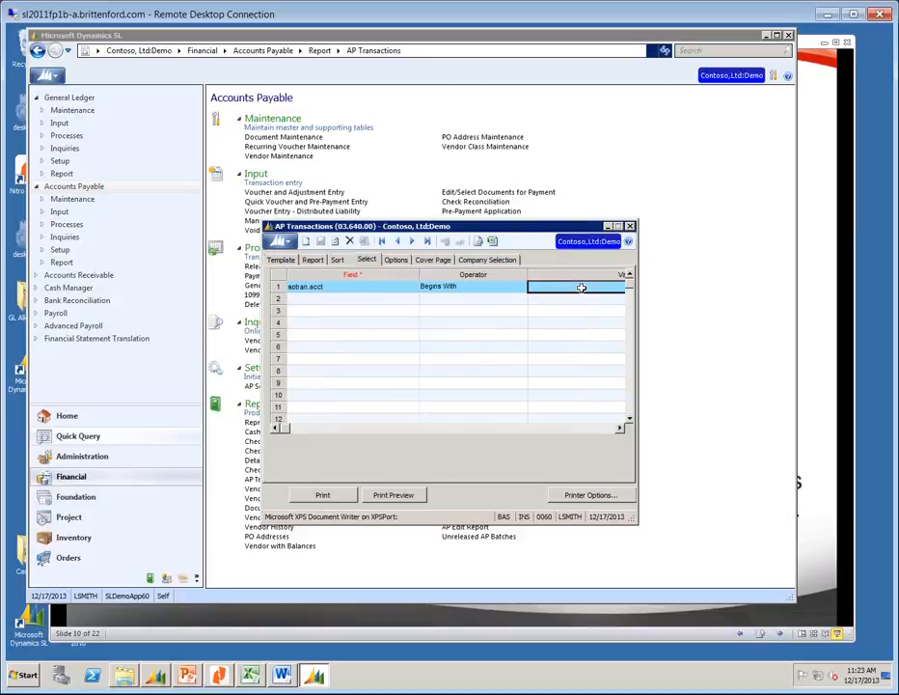
text(8)
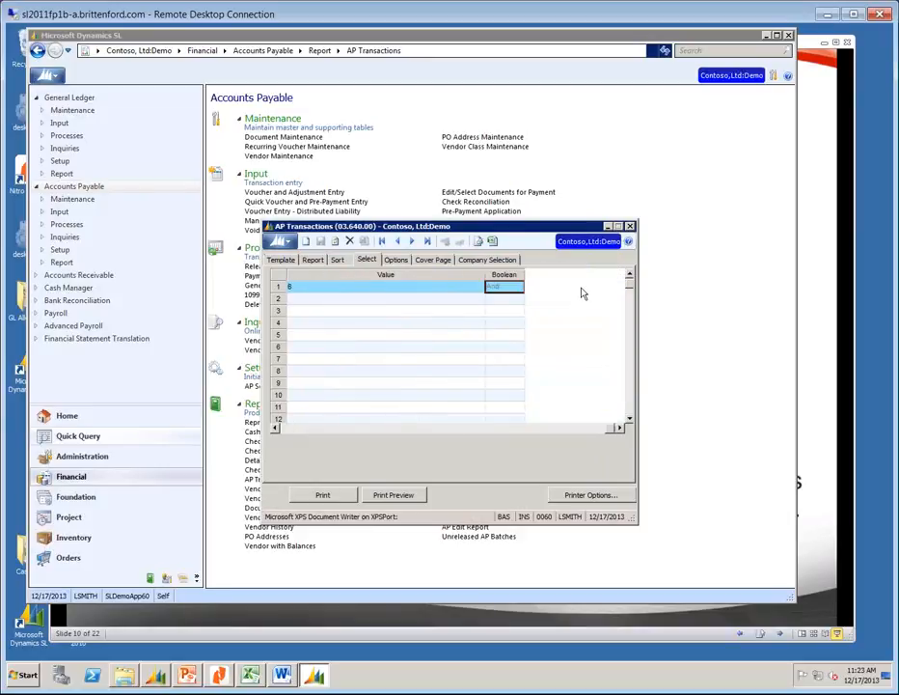
click(384, 496)
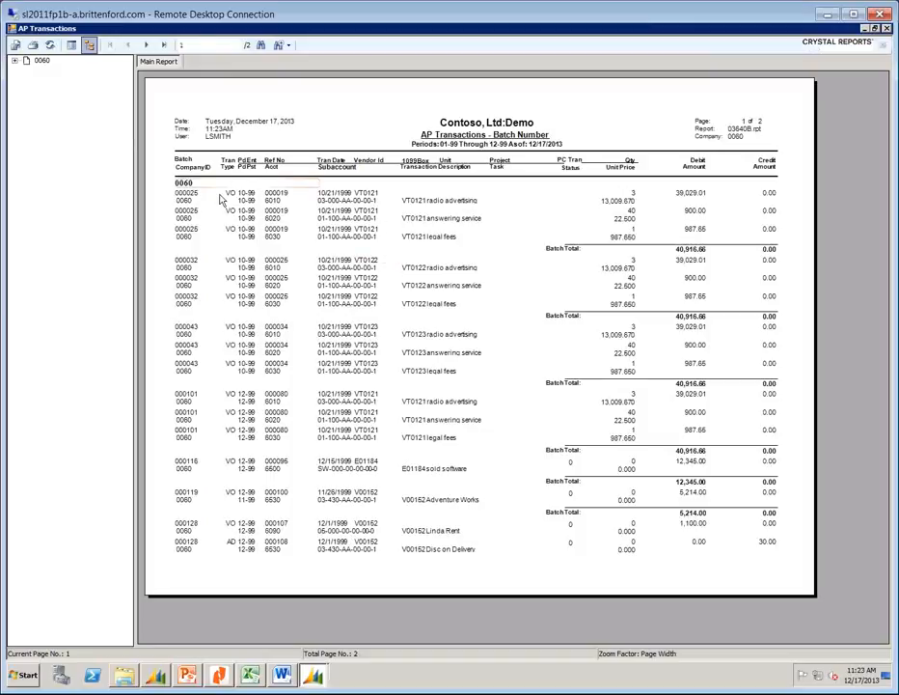
click(431, 203)
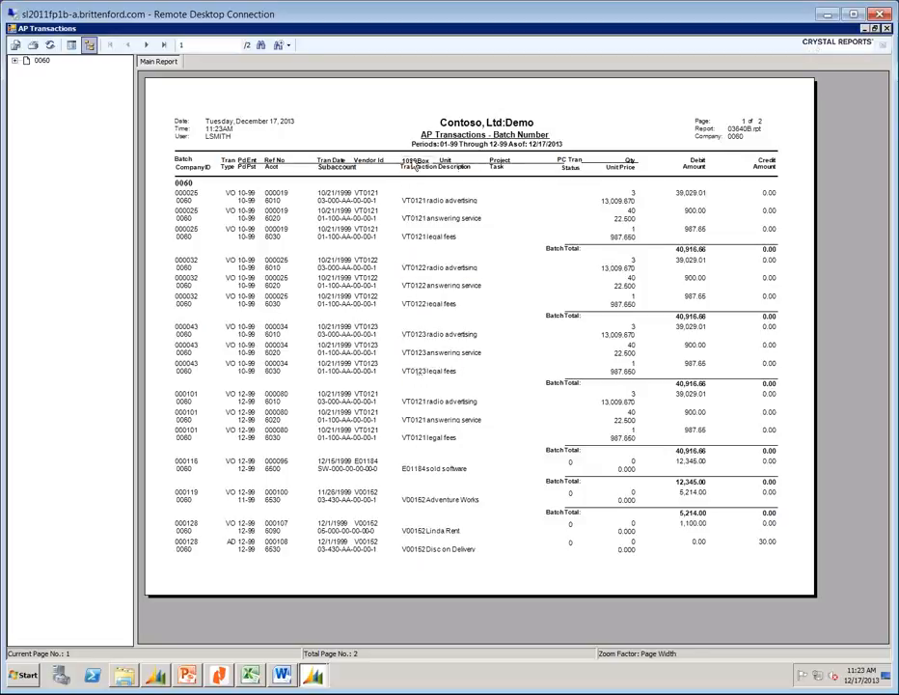
click(148, 46)
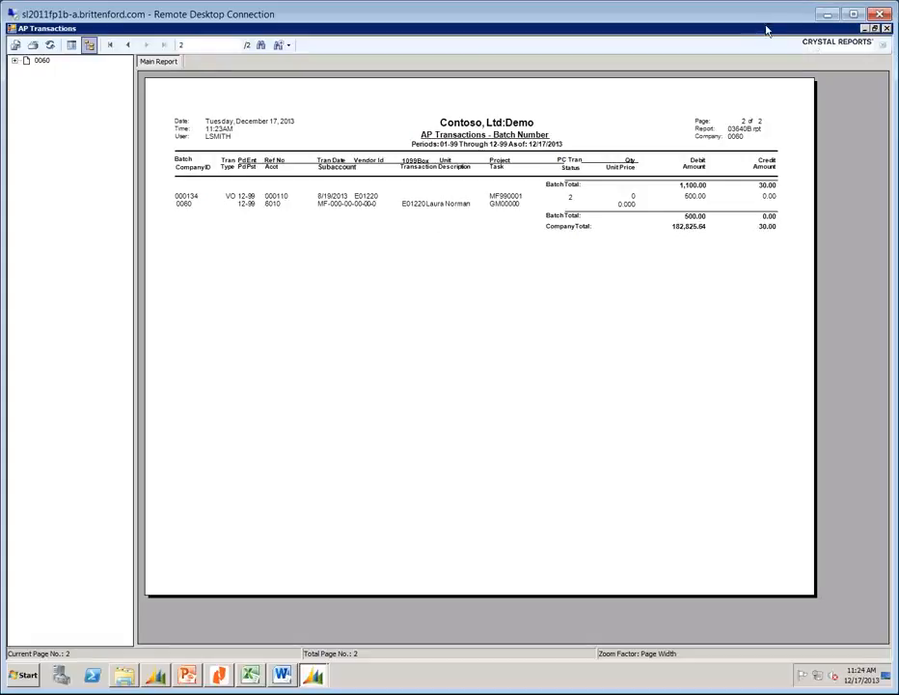
click(887, 29)
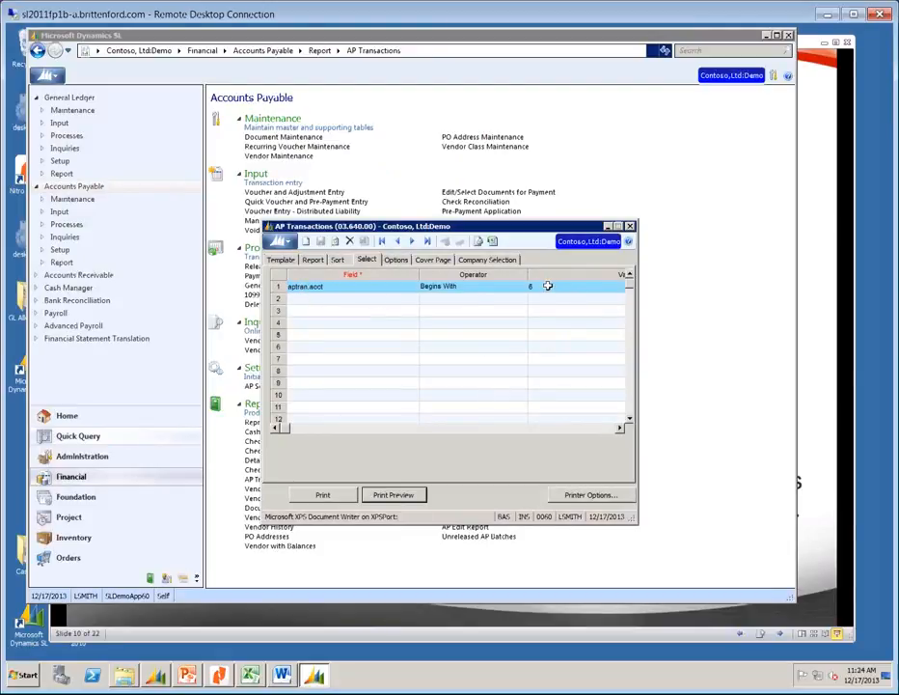
Change row 1's selection field to aptran.vendid from the field list.
click(307, 287)
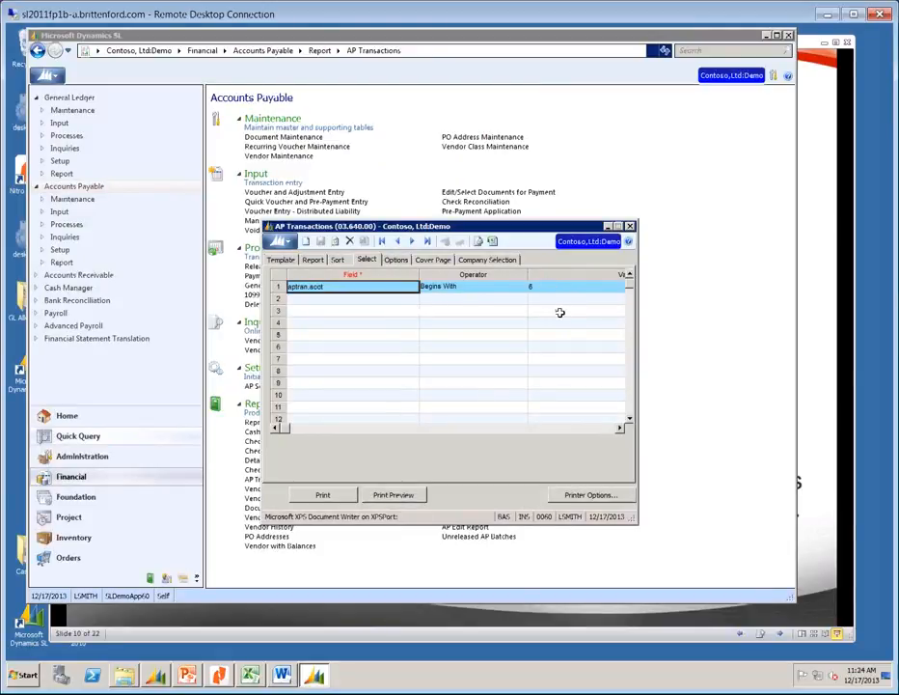
key(F3)
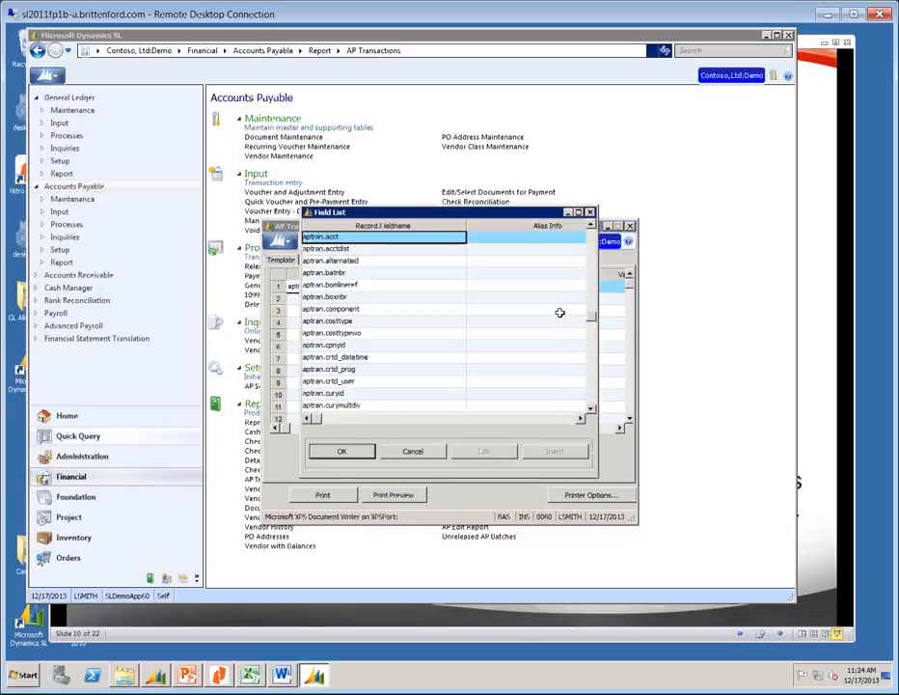
scroll(559, 313, down, 12)
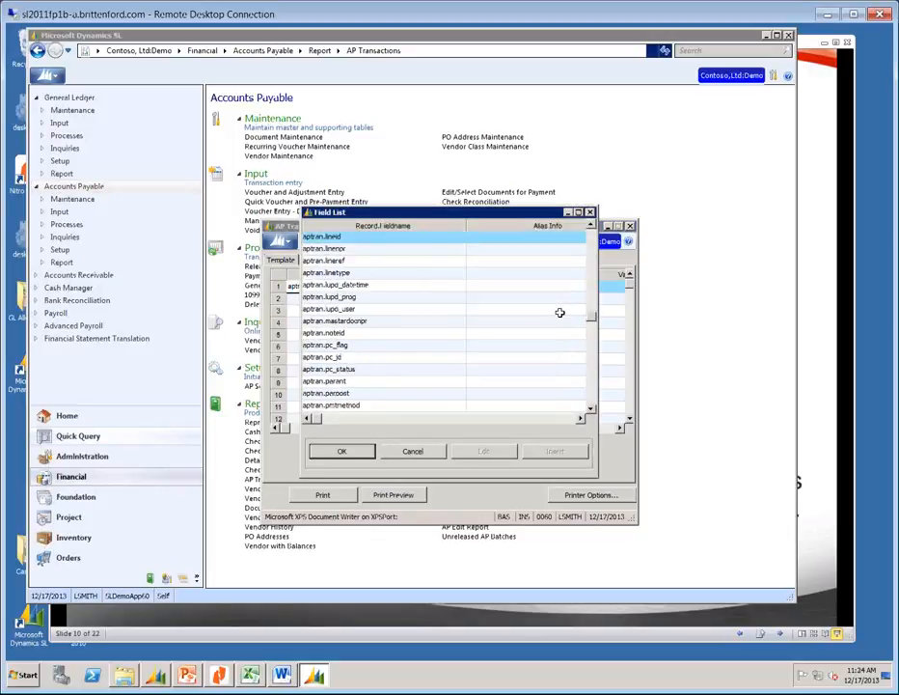
scroll(560, 312, down, 5)
scroll(559, 313, down, 5)
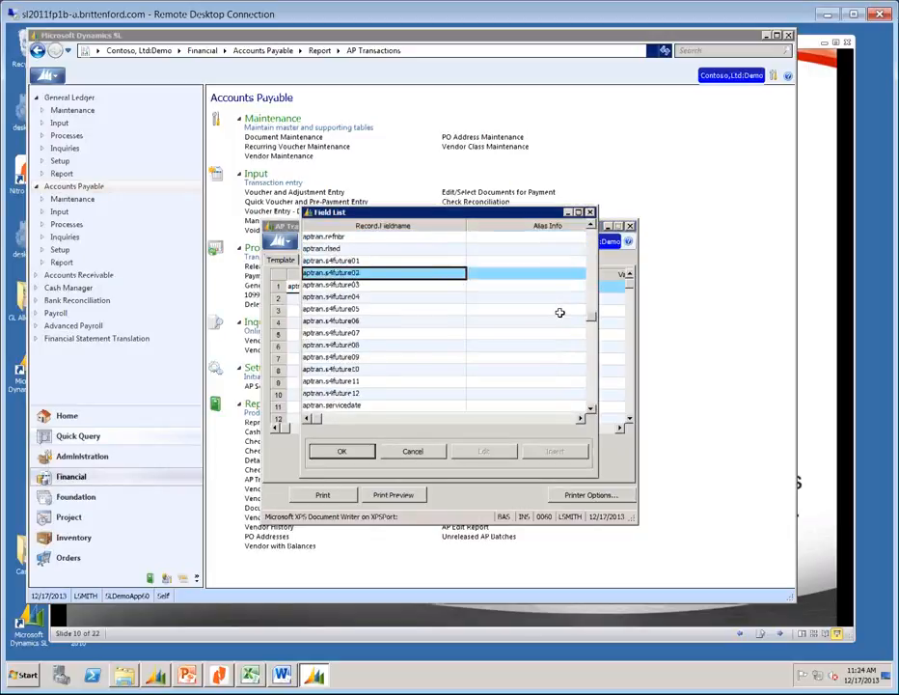
scroll(559, 313, down, 5)
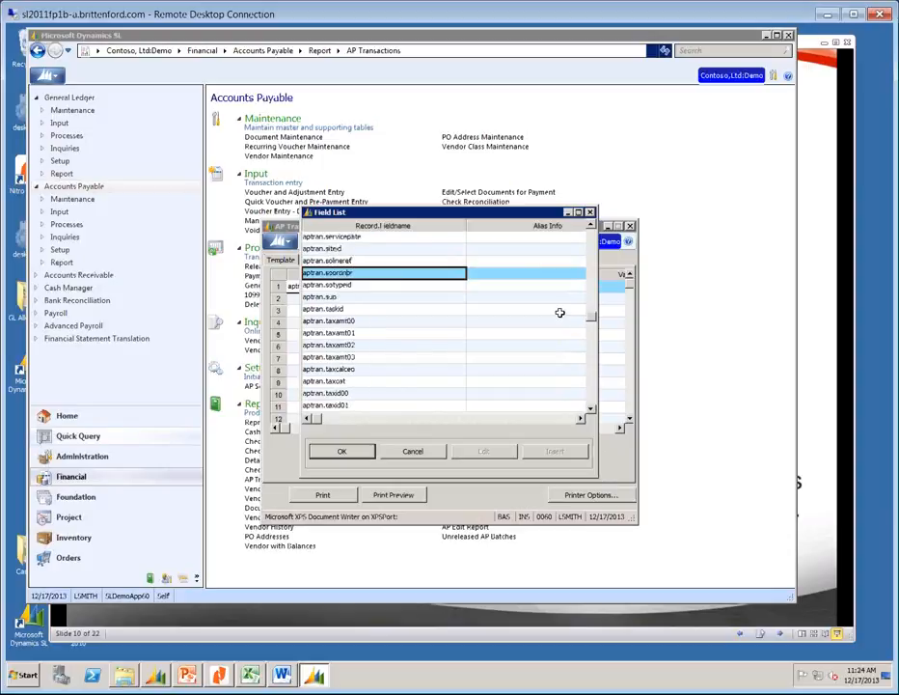
scroll(560, 313, down, 5)
scroll(560, 313, down, 5)
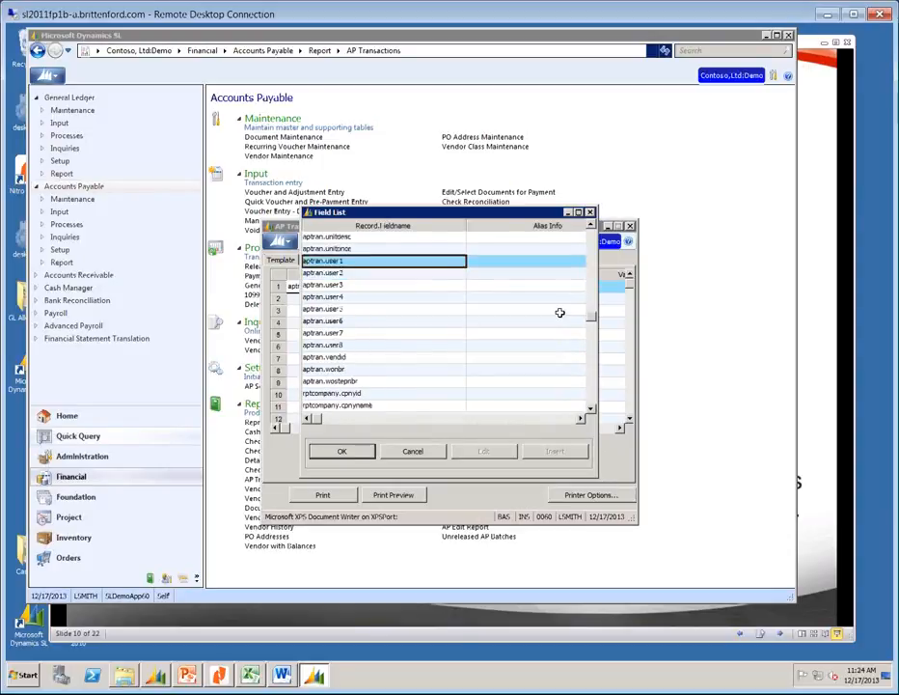
scroll(559, 313, down, 5)
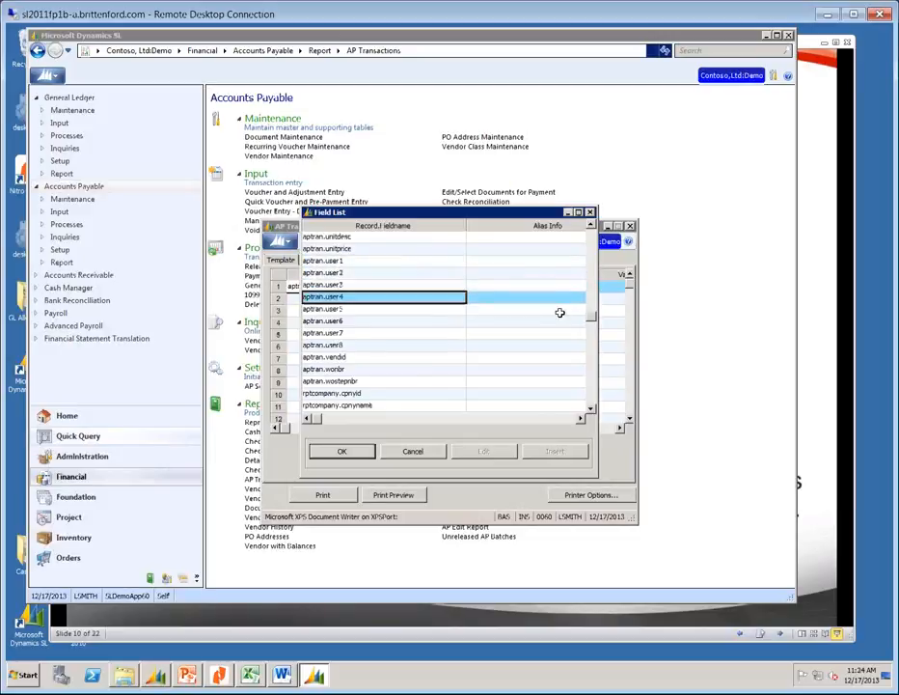
key(Return)
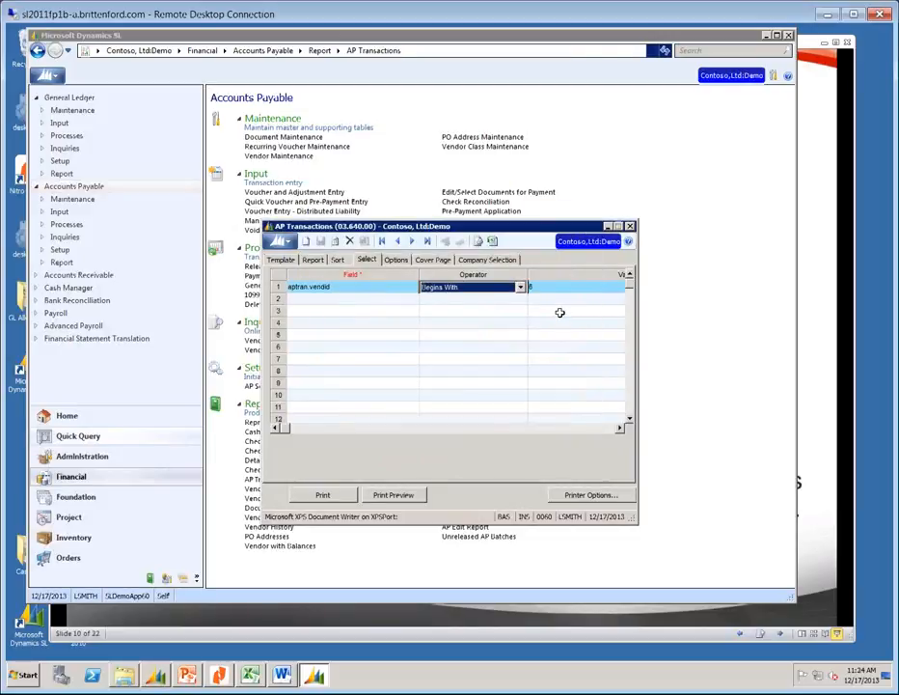
Filter aptran.vendid Equal to vt0100 and preview the AP Transactions report.
key(e)
key(Tab)
text(v)
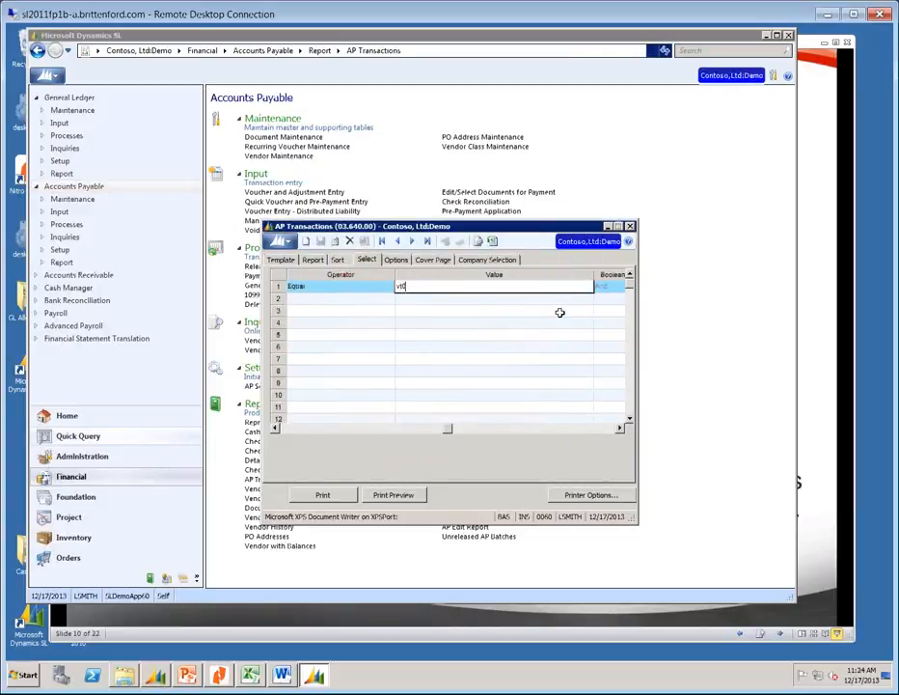
text(t0100)
key(Tab)
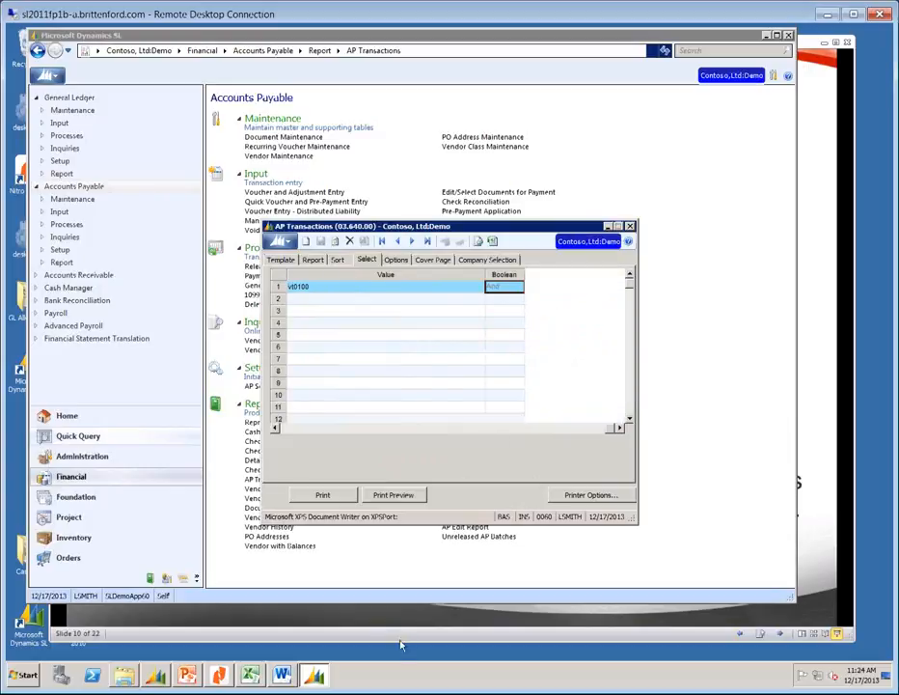
click(399, 494)
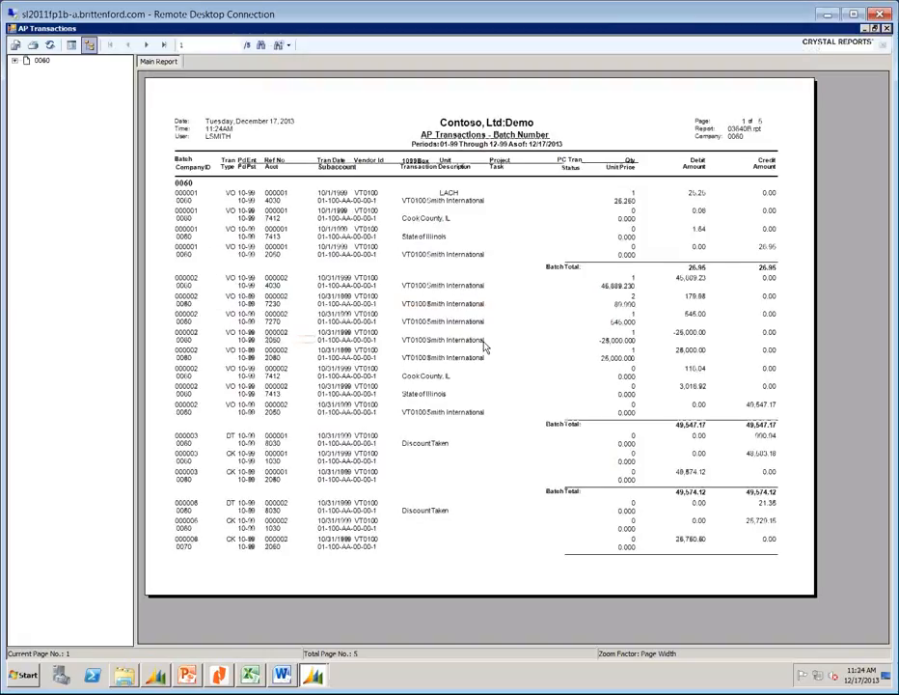
Page through vendor VT0100's AP Transactions report to page 3, then close the preview.
click(486, 346)
click(146, 45)
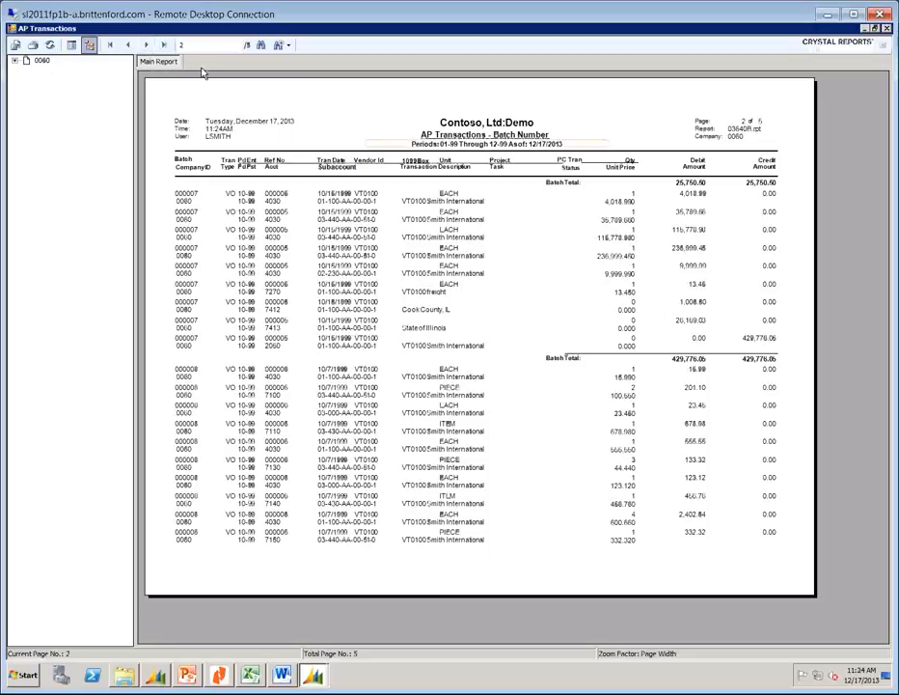
click(146, 46)
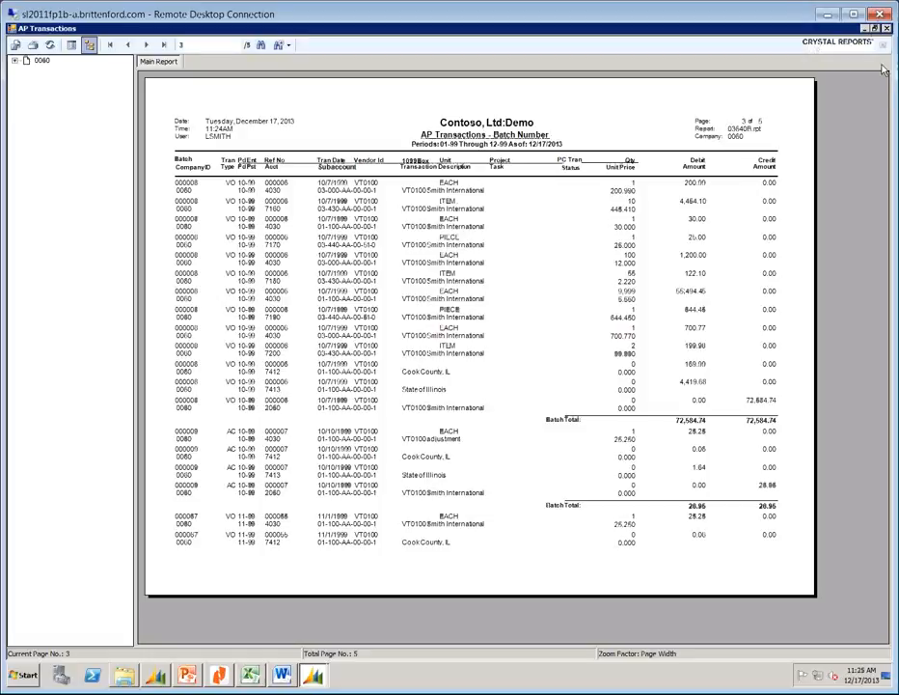
click(887, 30)
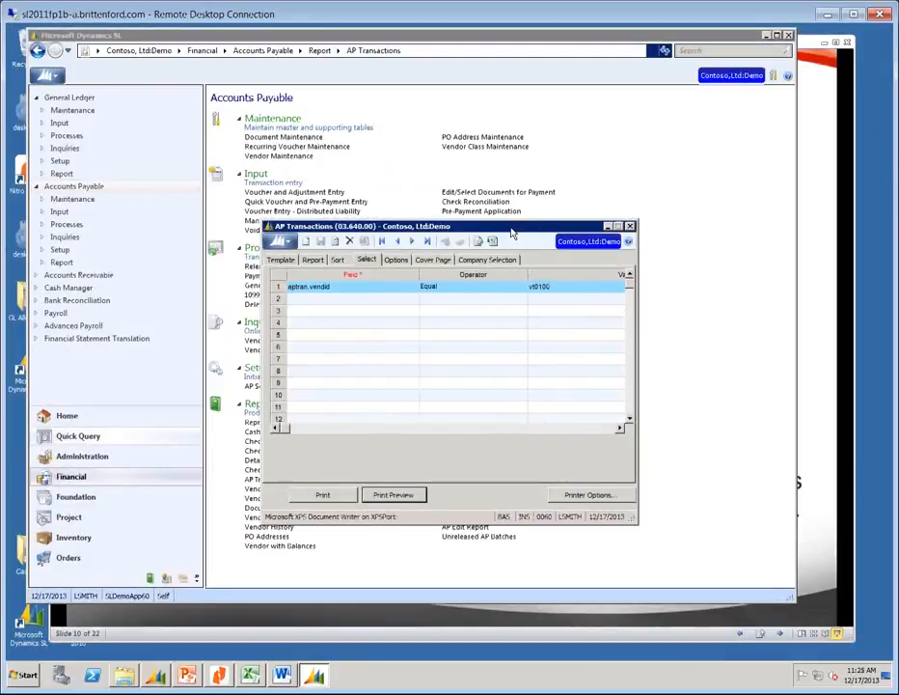
Close the AP Transactions window and toggle Initialize Mode from the application menu.
click(629, 226)
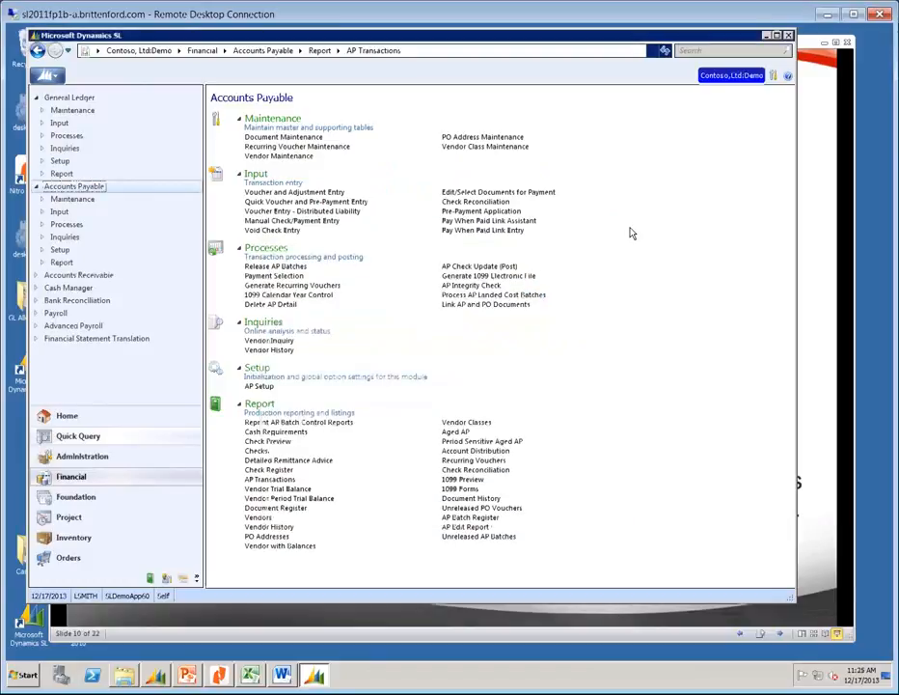
click(45, 76)
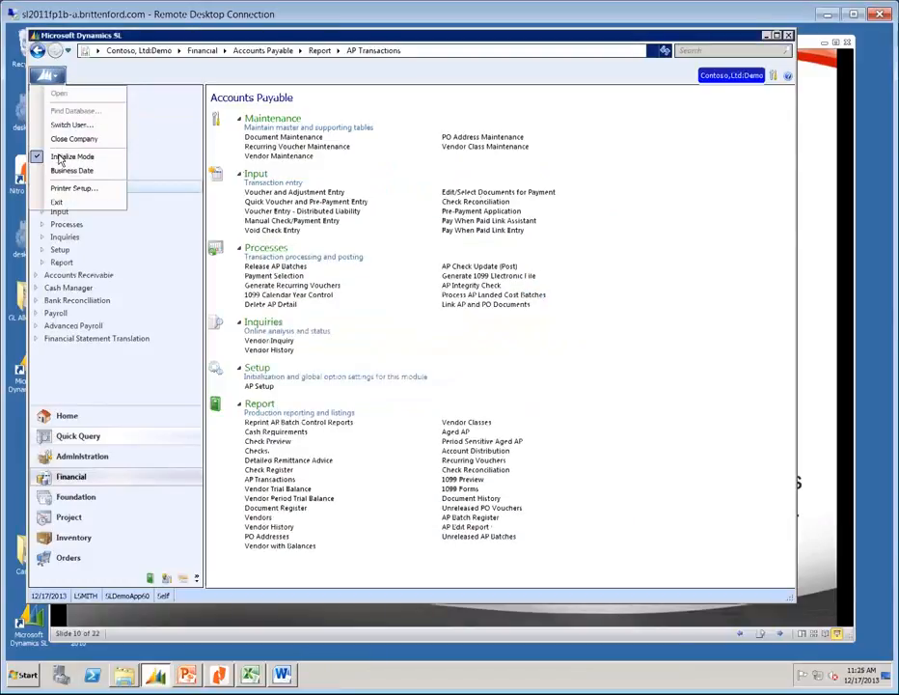
click(61, 157)
click(46, 75)
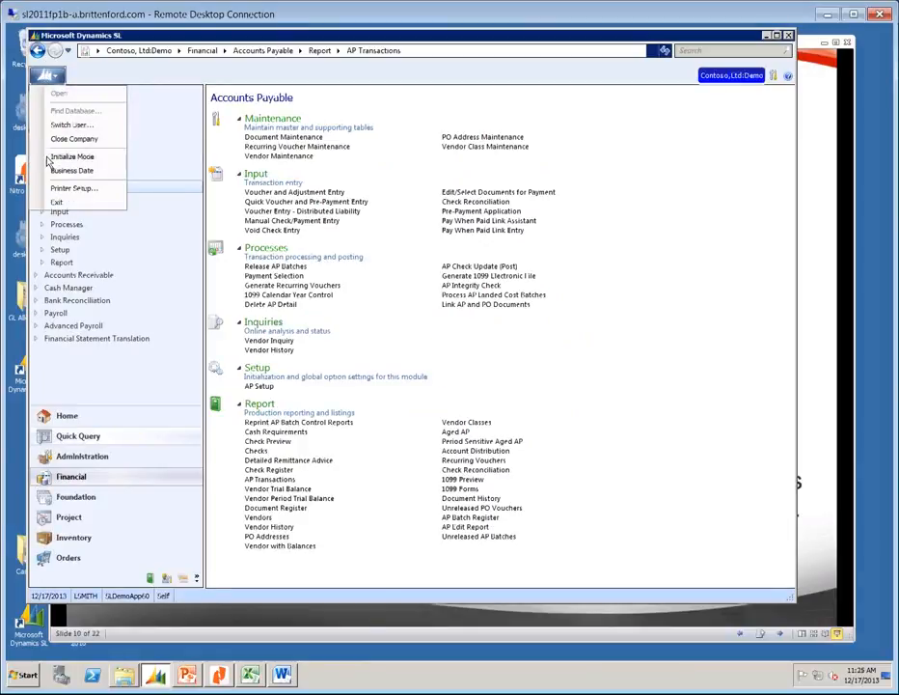
click(60, 155)
Set vendor VT0100's 1099 Box 7 nonemployee compensation to 429770.00 and close Vendor Maintenance.
click(298, 157)
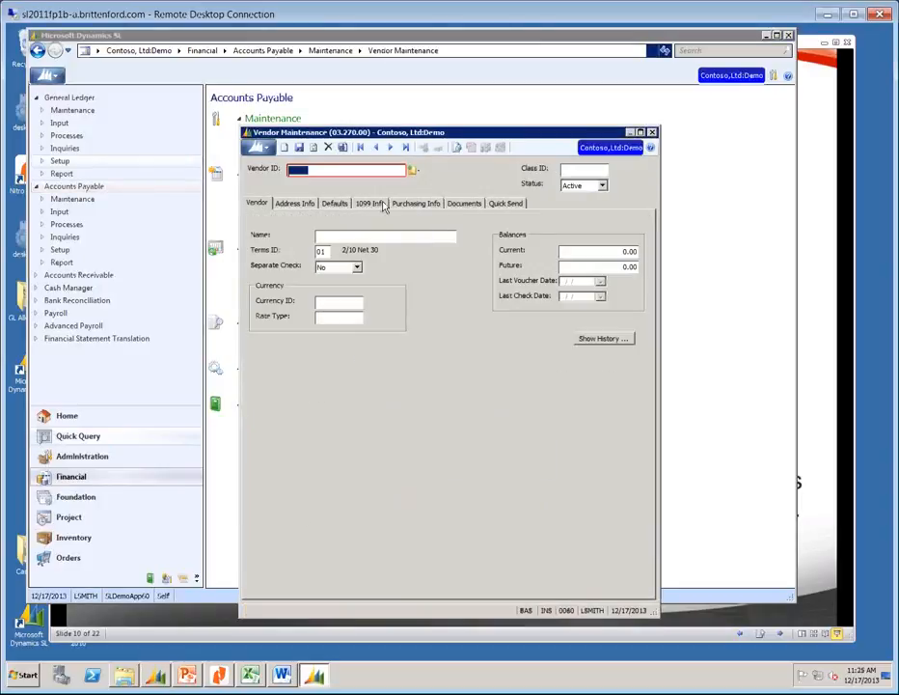
text(VT0100)
key(Tab)
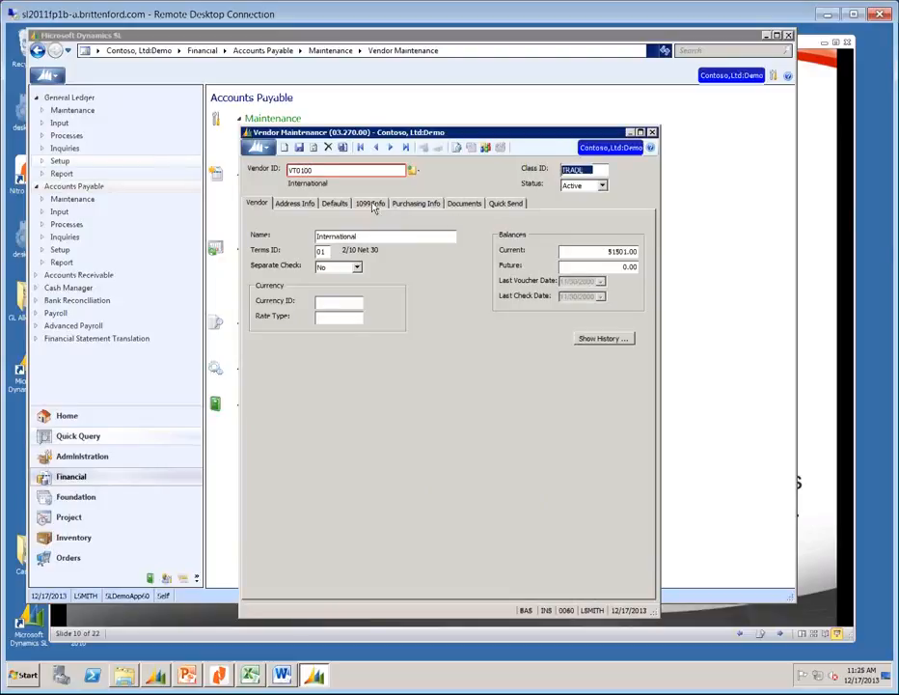
click(373, 205)
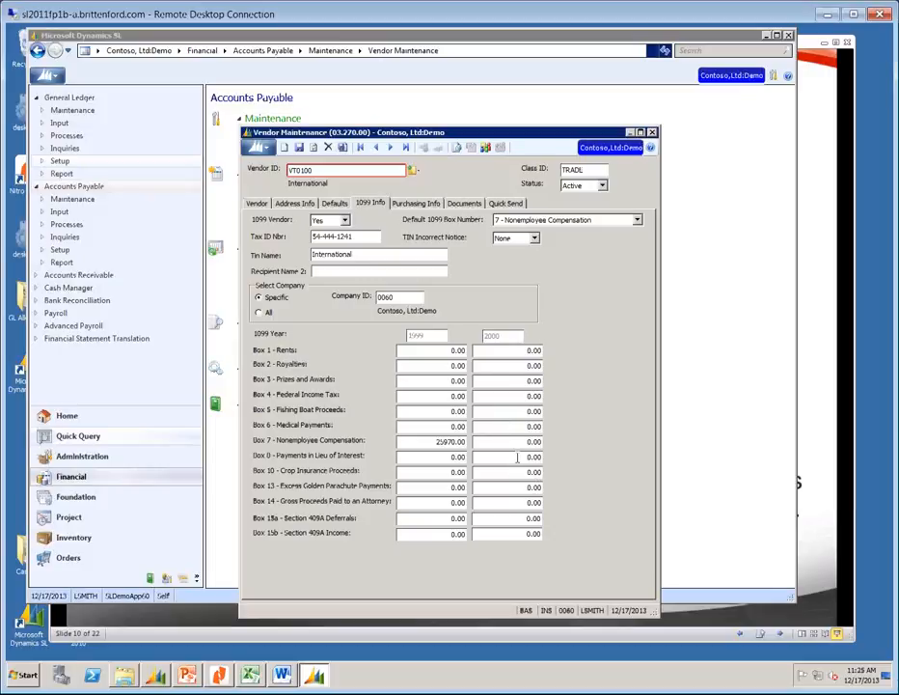
click(414, 441)
text(429770)
key(Tab)
click(653, 132)
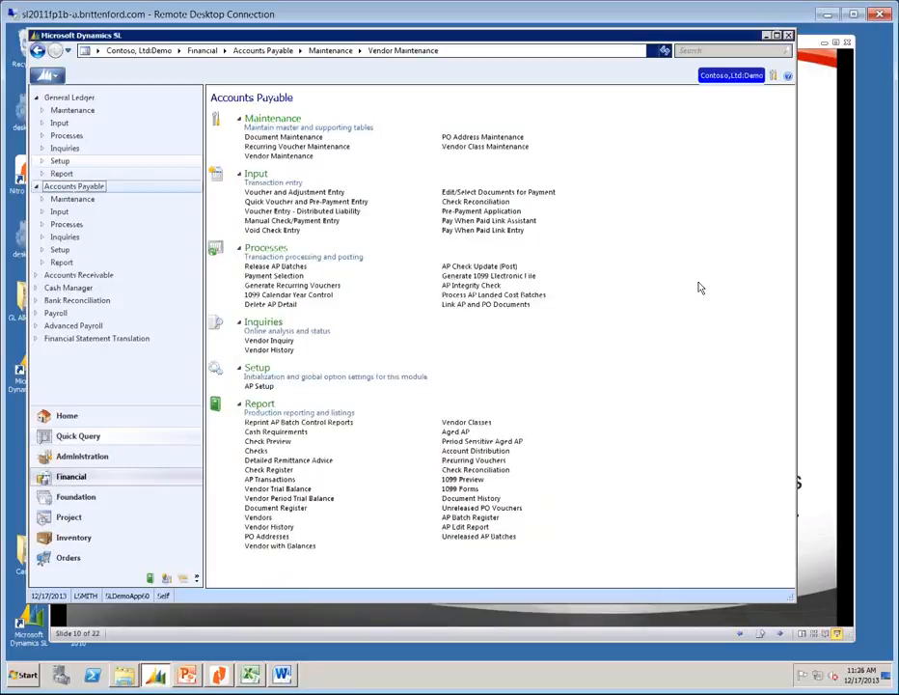
click(461, 480)
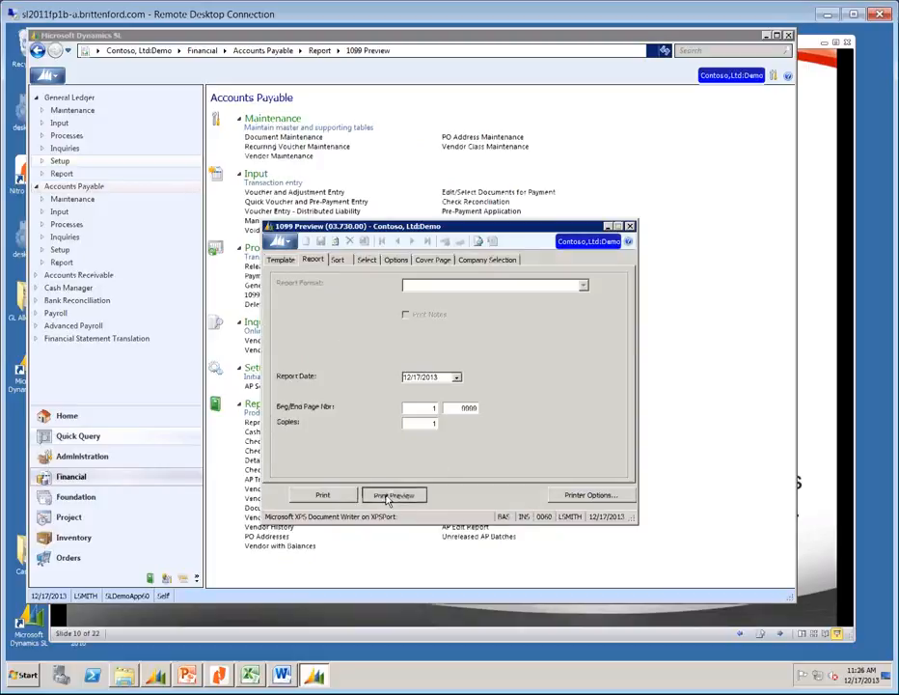
click(391, 495)
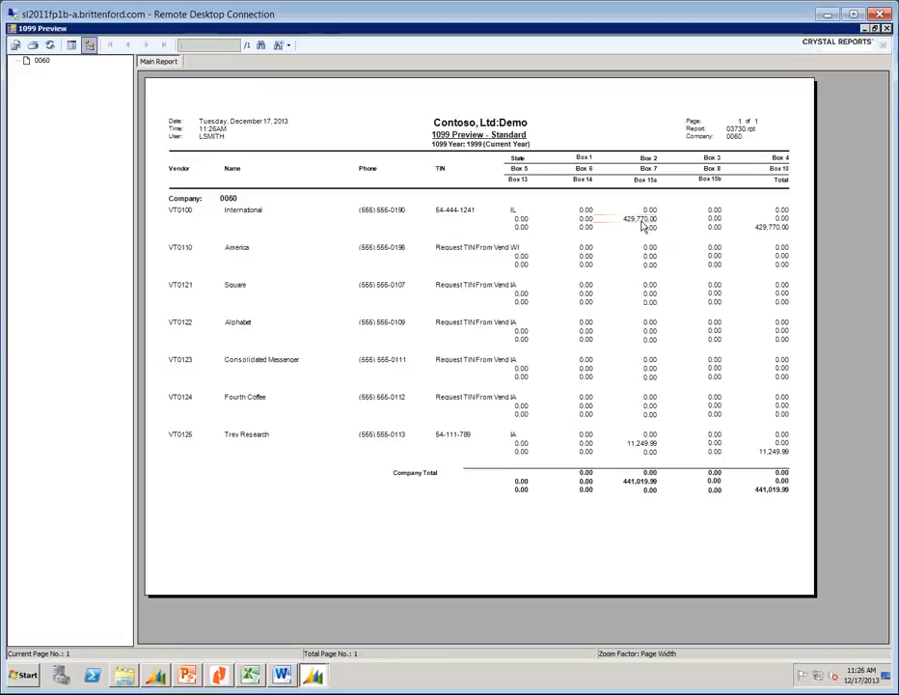
click(887, 29)
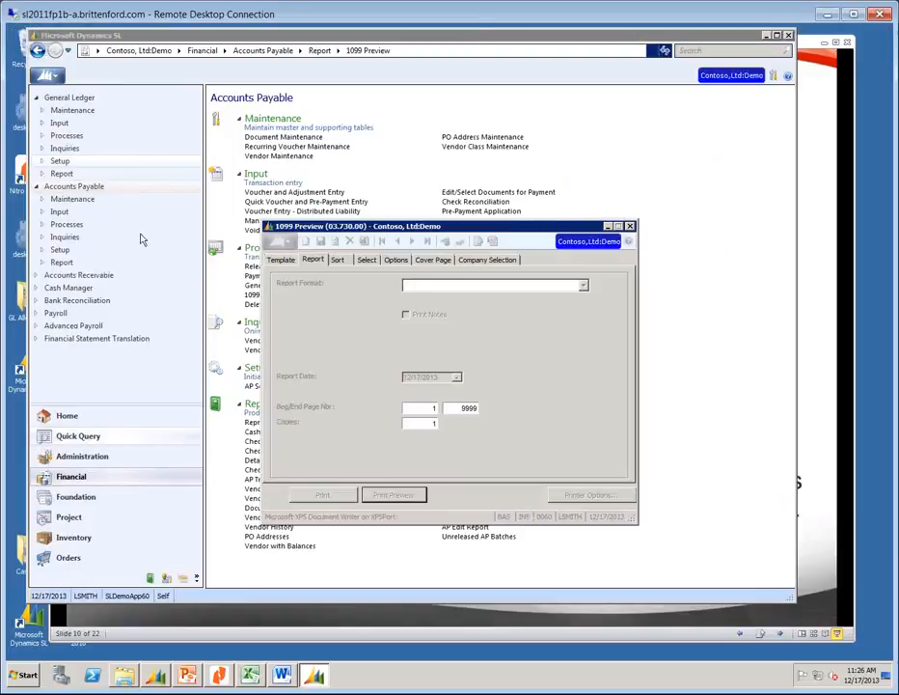
click(631, 226)
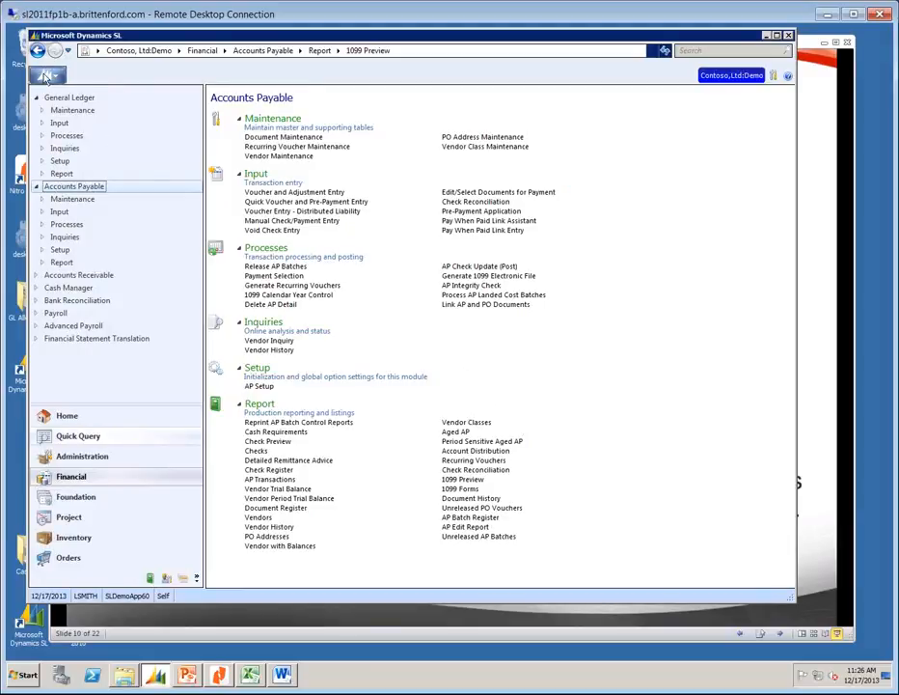
Print the 1099 Forms (03.740.00) using the ONE VENDOR template.
click(459, 489)
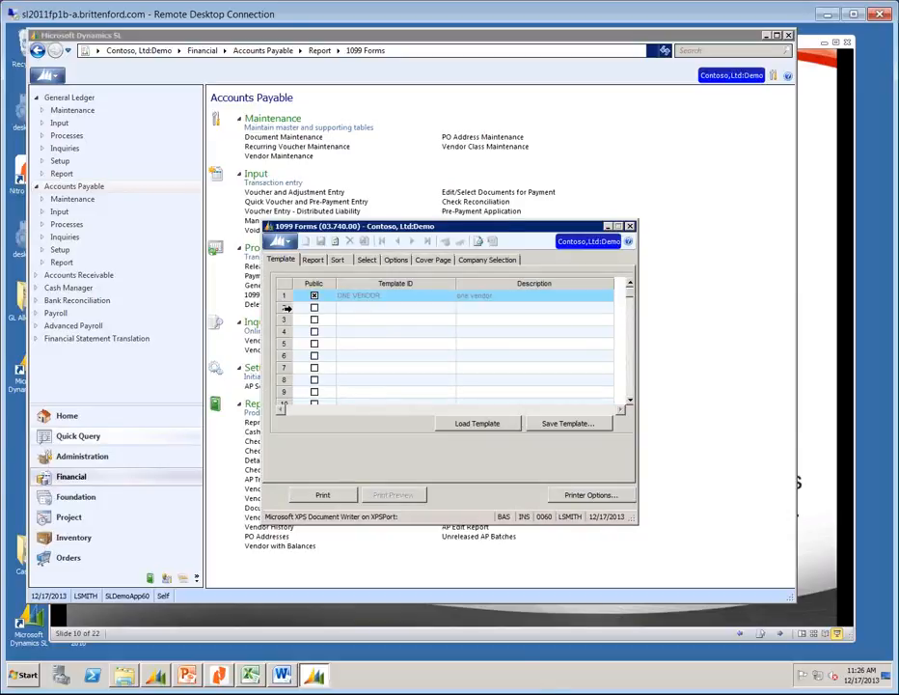
click(324, 495)
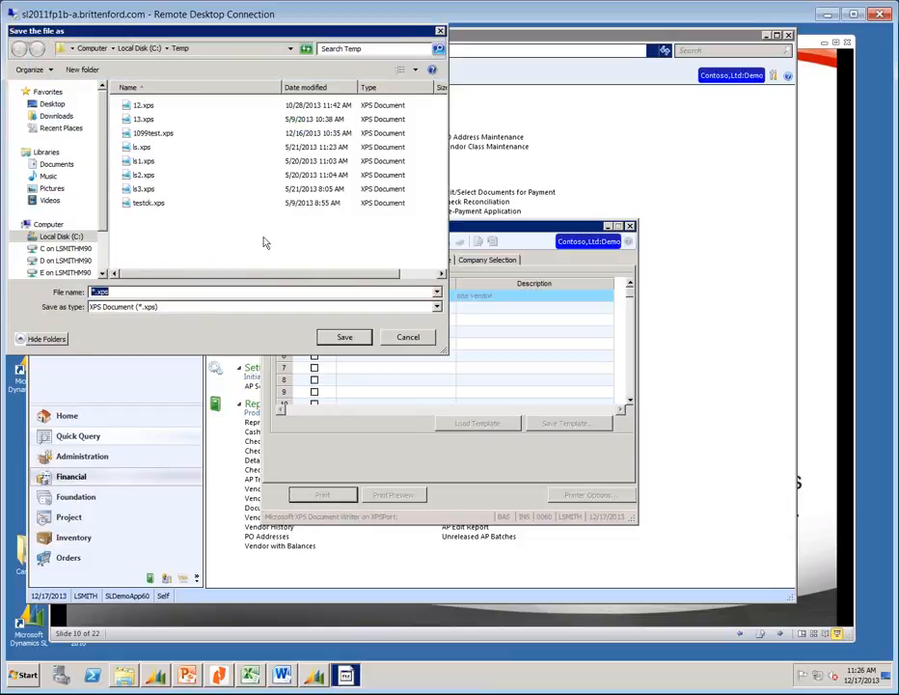
Save the printed 1099 forms over the existing C:\Temp\1099test.xps, confirming the replacement.
click(96, 292)
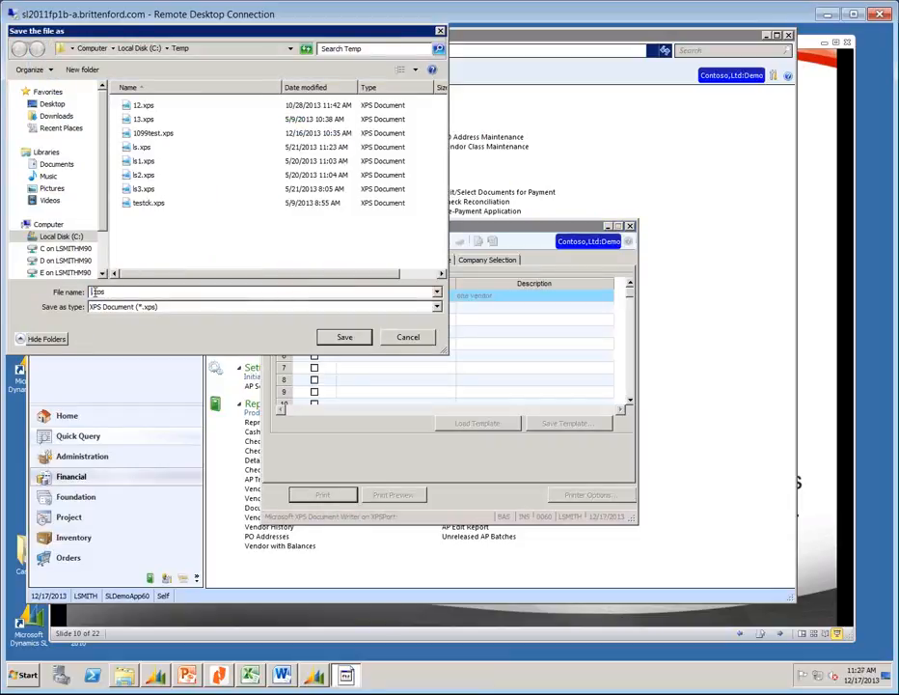
click(152, 132)
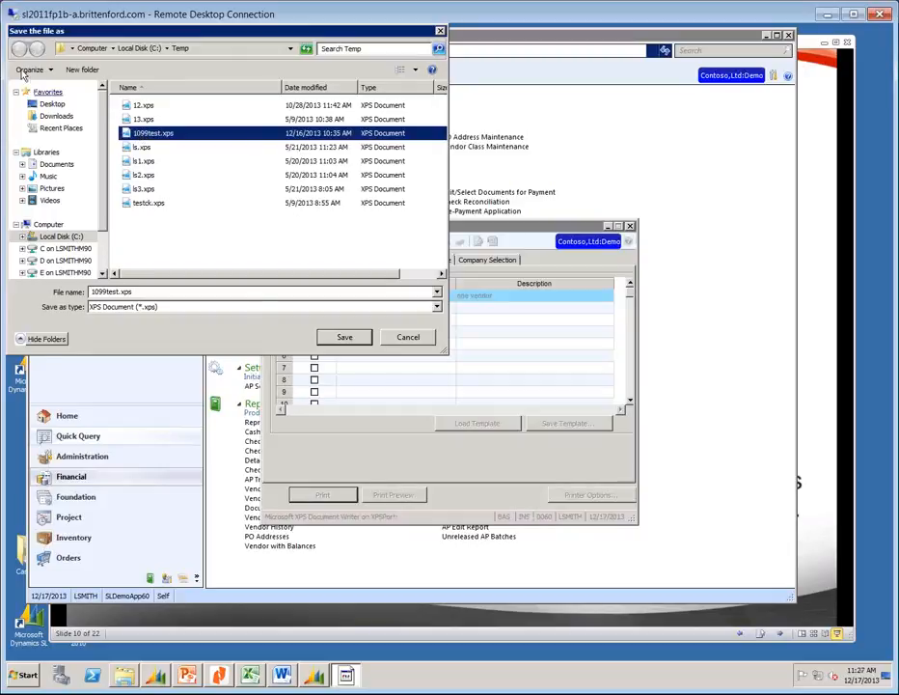
click(345, 337)
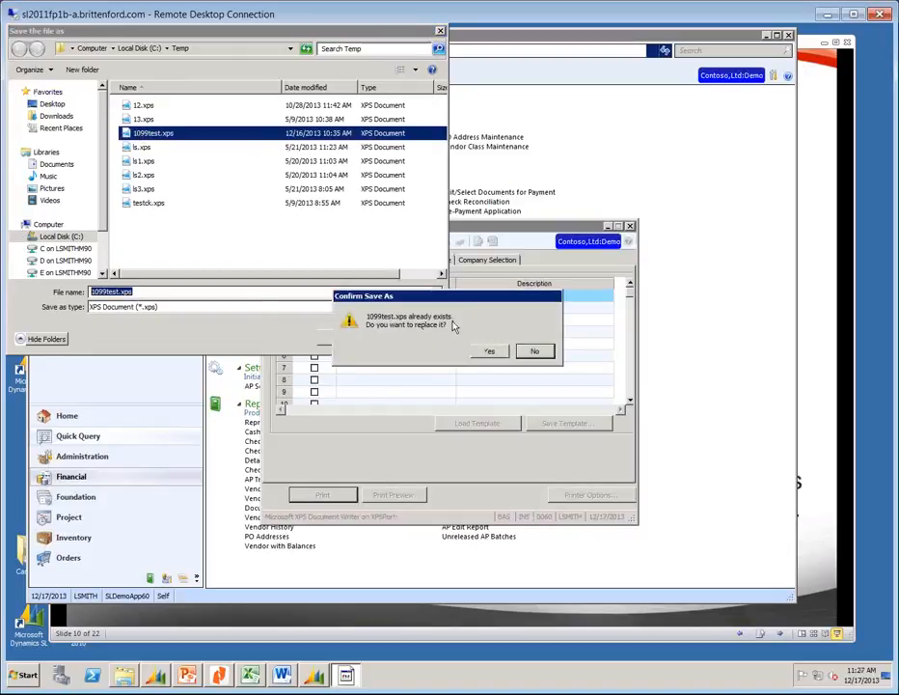
click(488, 351)
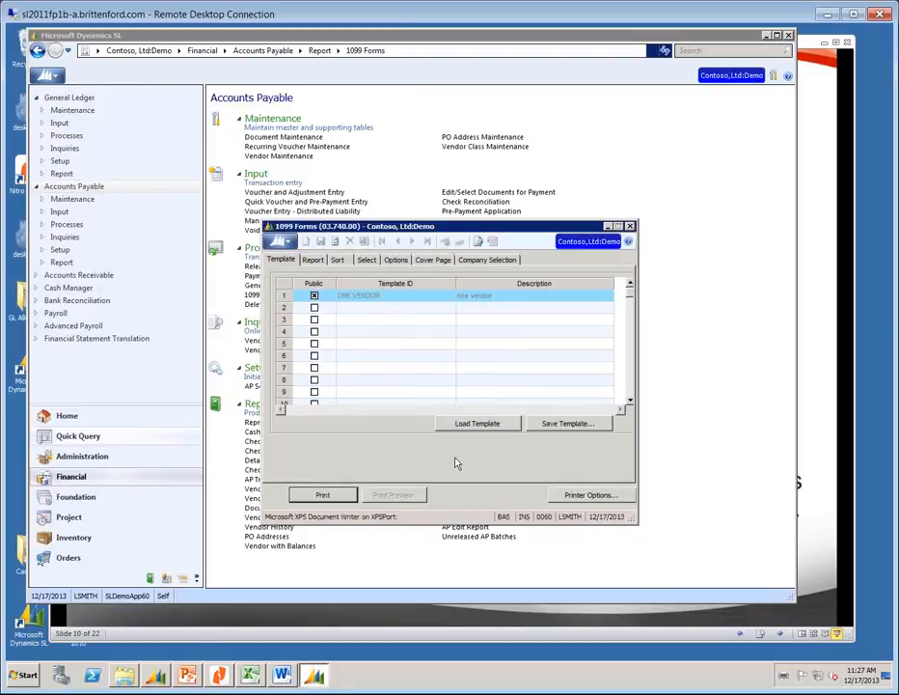
Open 1099test.xps in XPS Viewer from the Temp folder on Local Disk (C:).
click(122, 675)
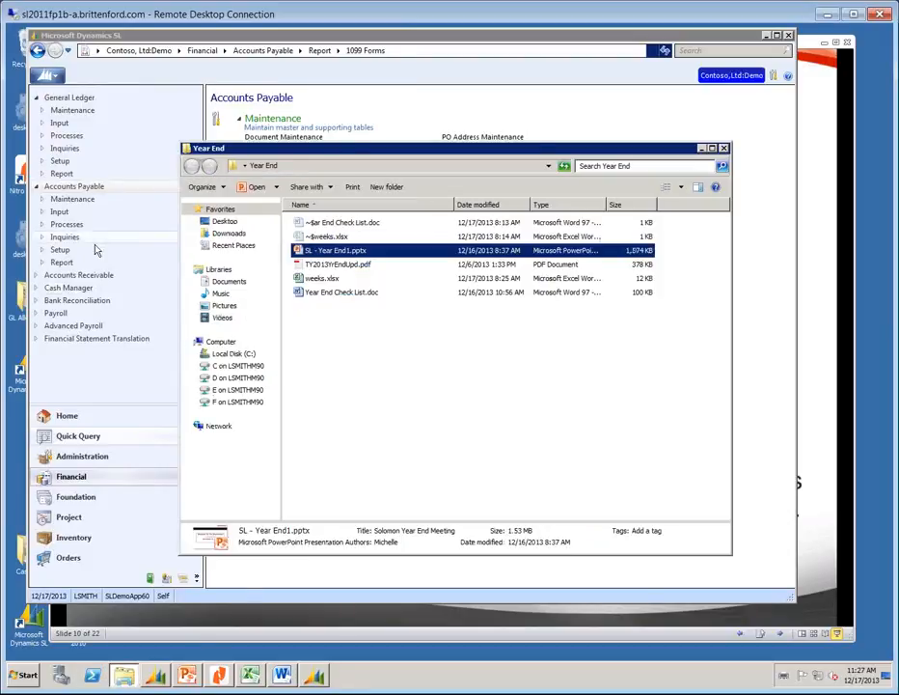
click(121, 679)
click(120, 679)
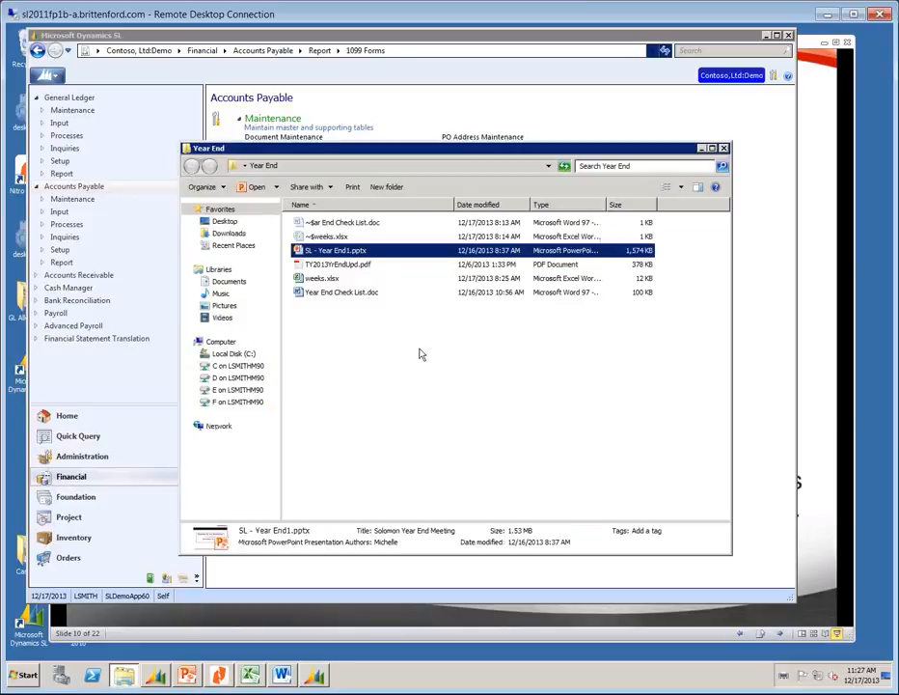
click(217, 355)
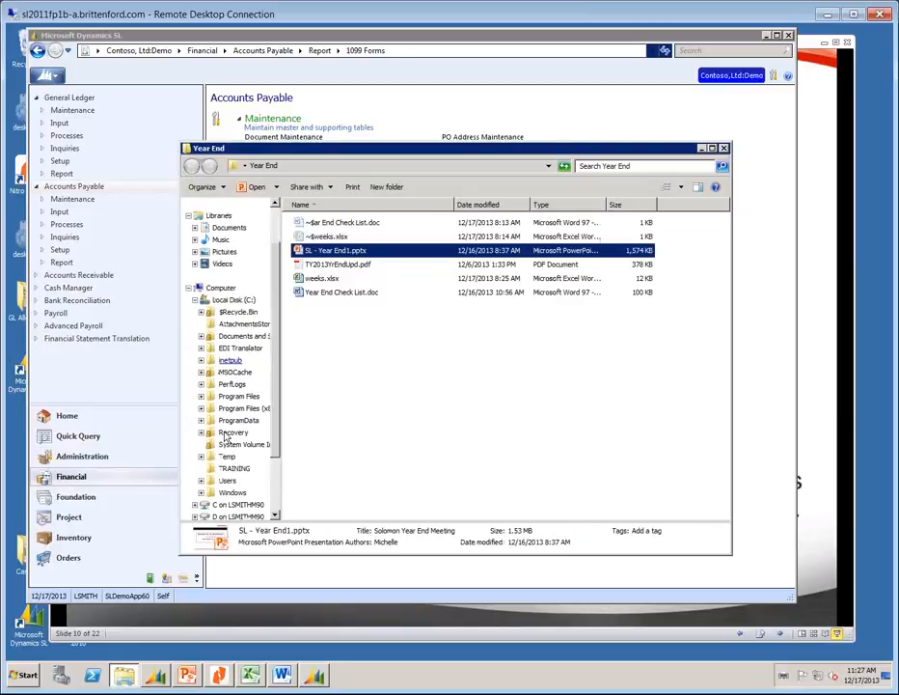
click(224, 457)
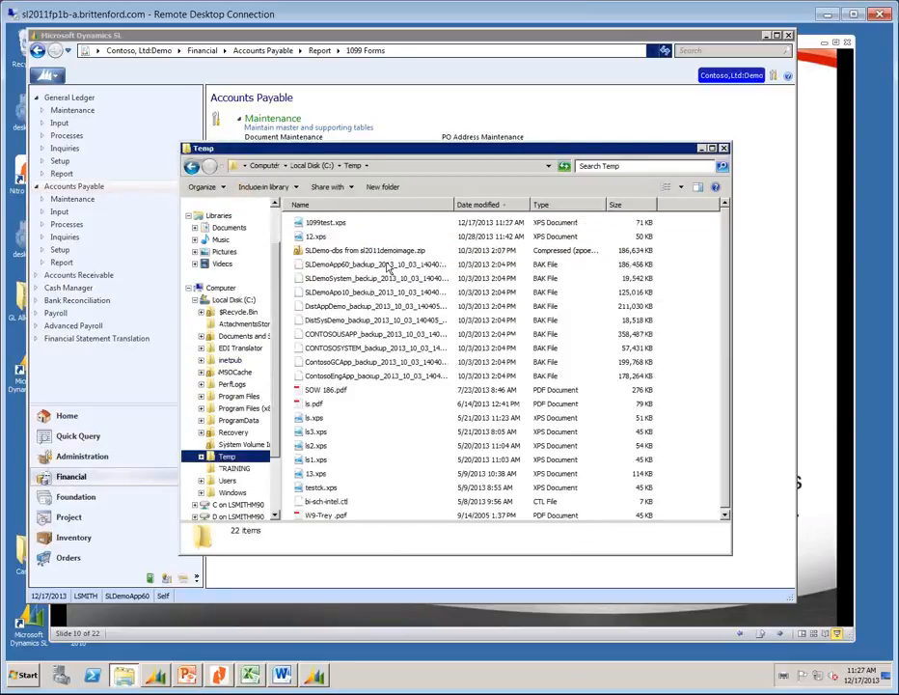
click(327, 223)
double_click(327, 224)
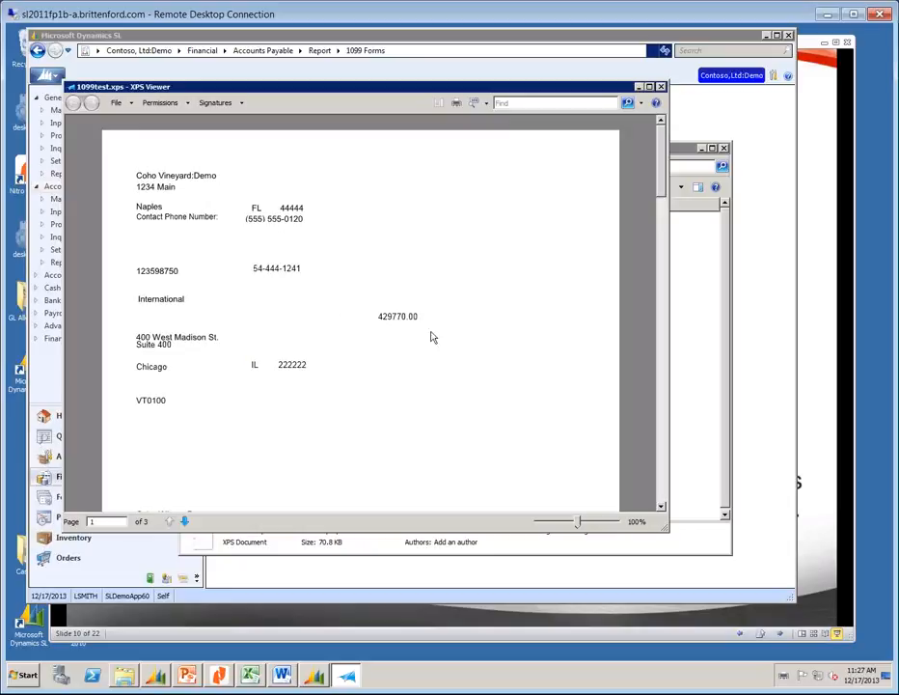
Scroll through the pages of 1099test.xps to review the forms, then close XPS Viewer.
scroll(478, 353, down, 5)
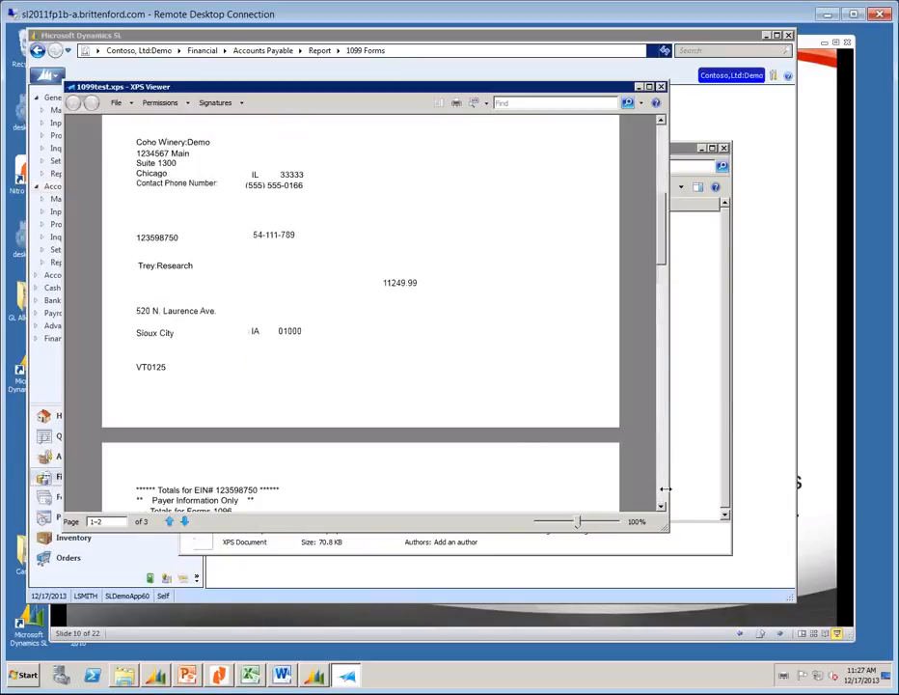
scroll(434, 338, down, 2)
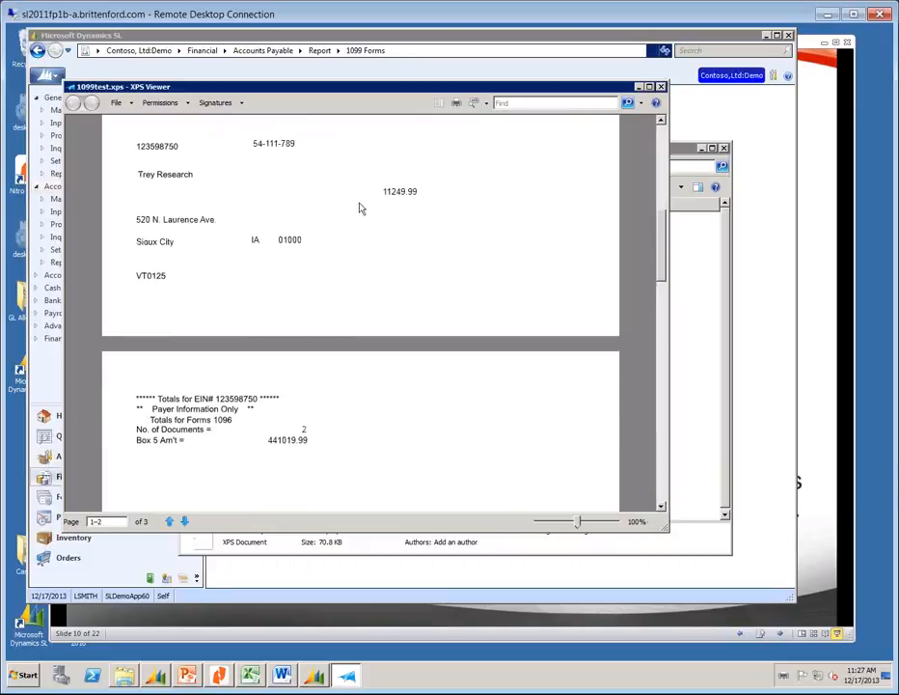
click(662, 88)
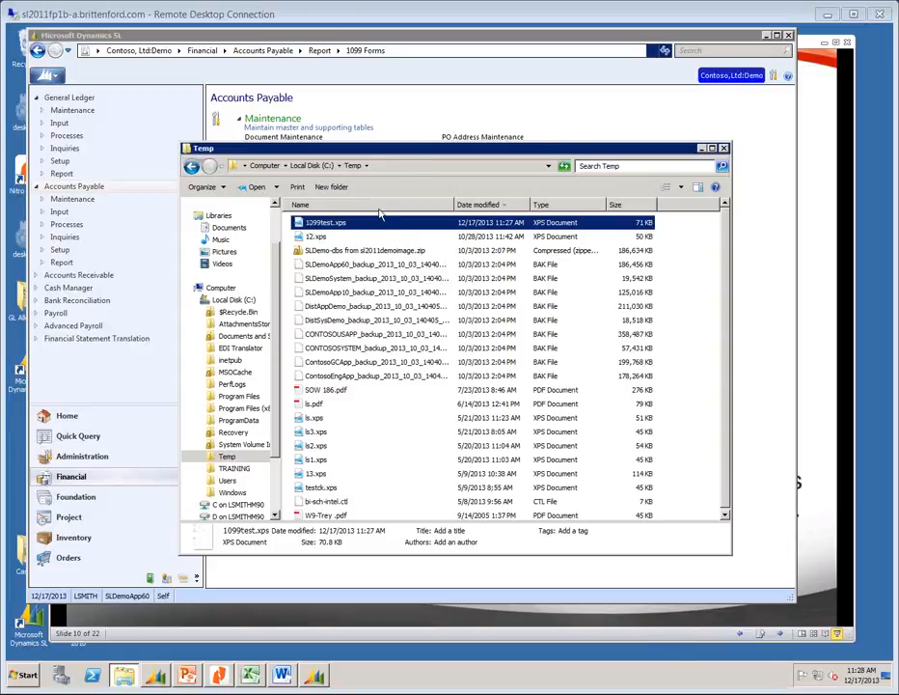
Close the C:\Temp Explorer window.
click(725, 148)
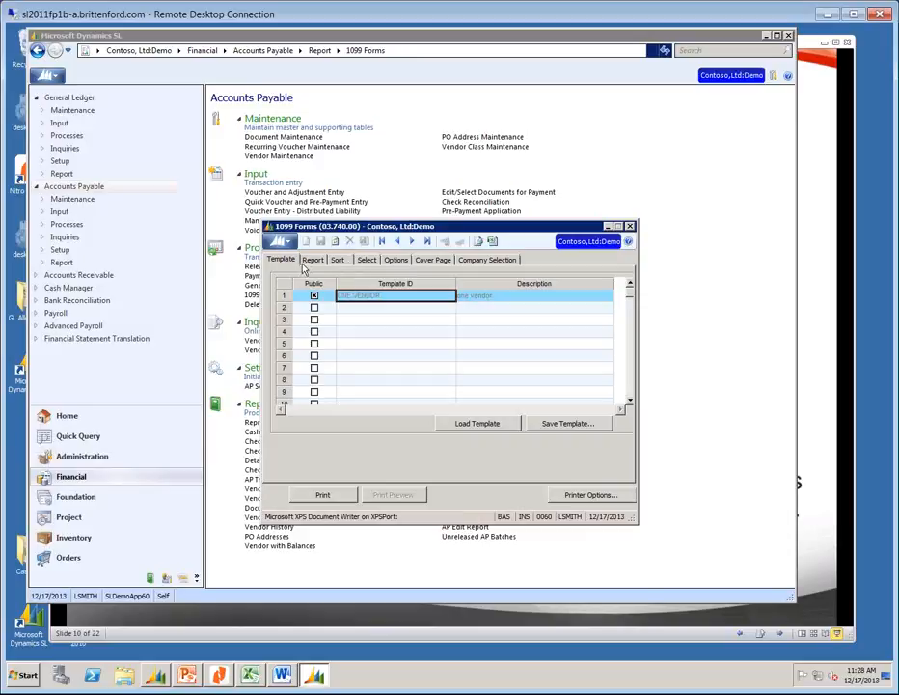
Load the ONE VENDOR template, check its Select criteria, and view the Company Selection page.
click(366, 259)
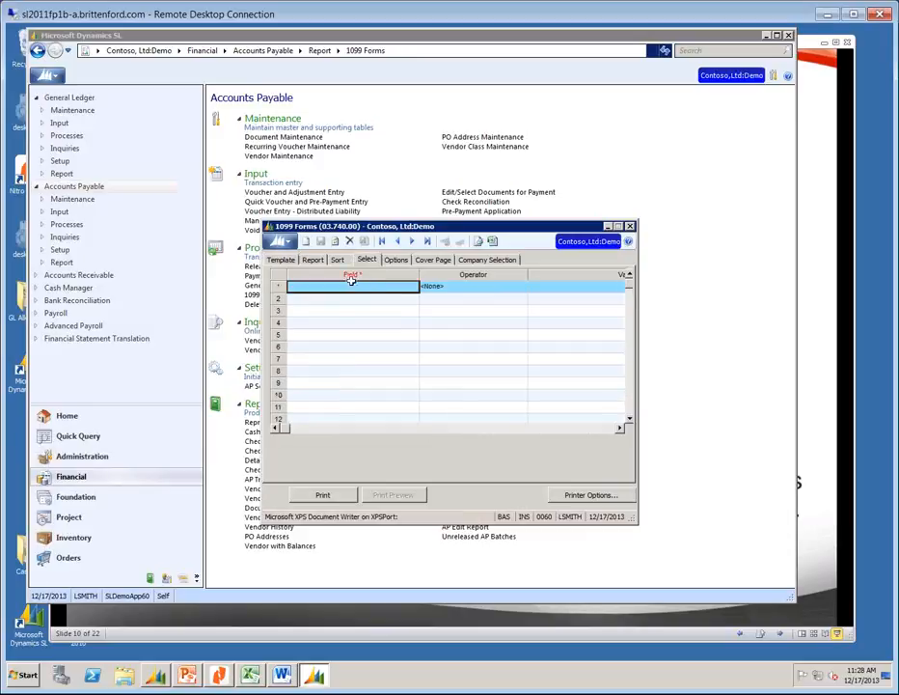
click(284, 261)
click(405, 298)
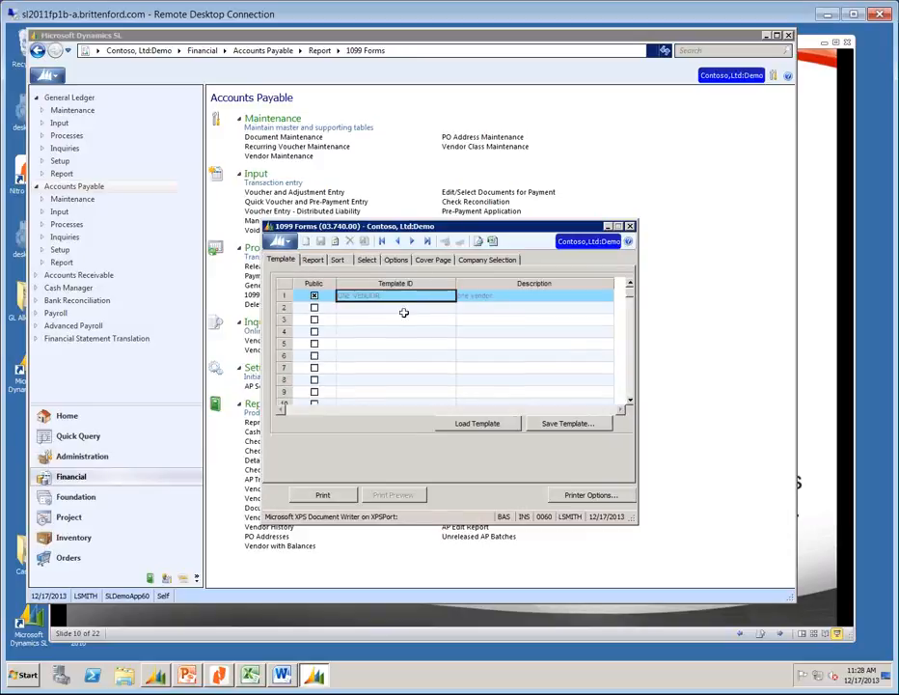
click(472, 423)
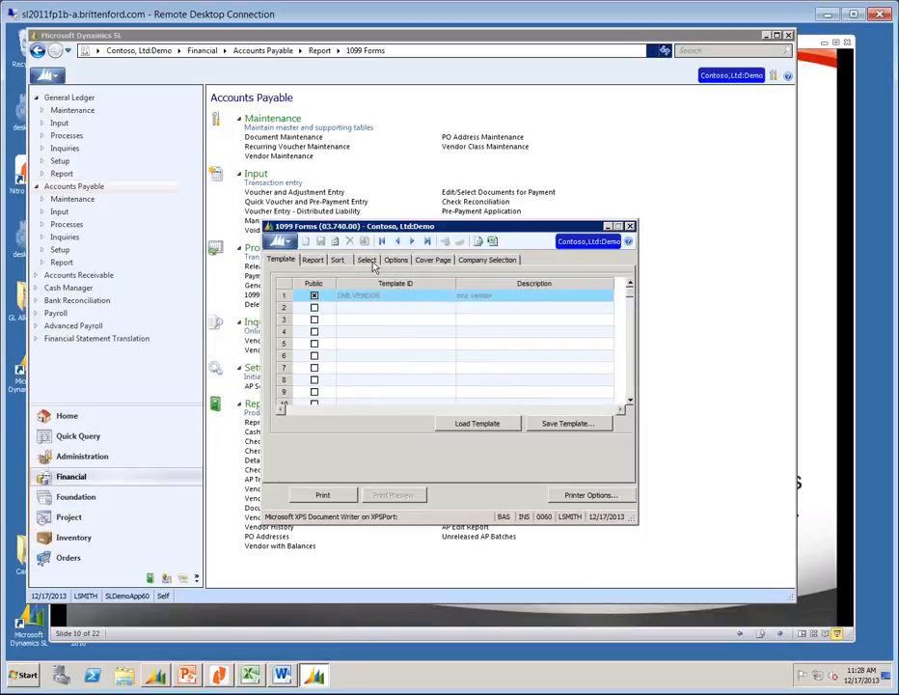
click(368, 262)
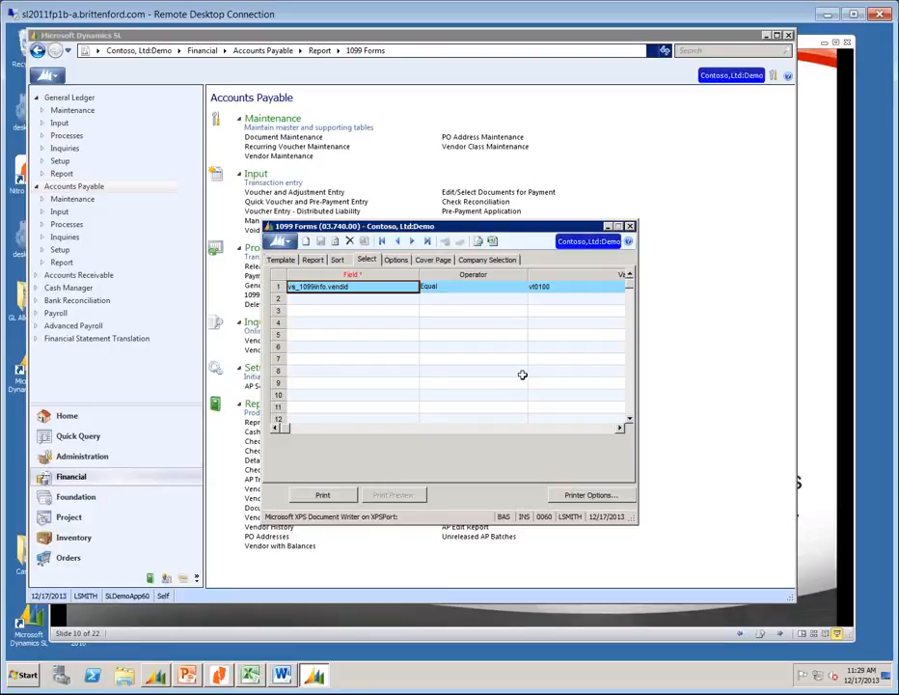
click(482, 261)
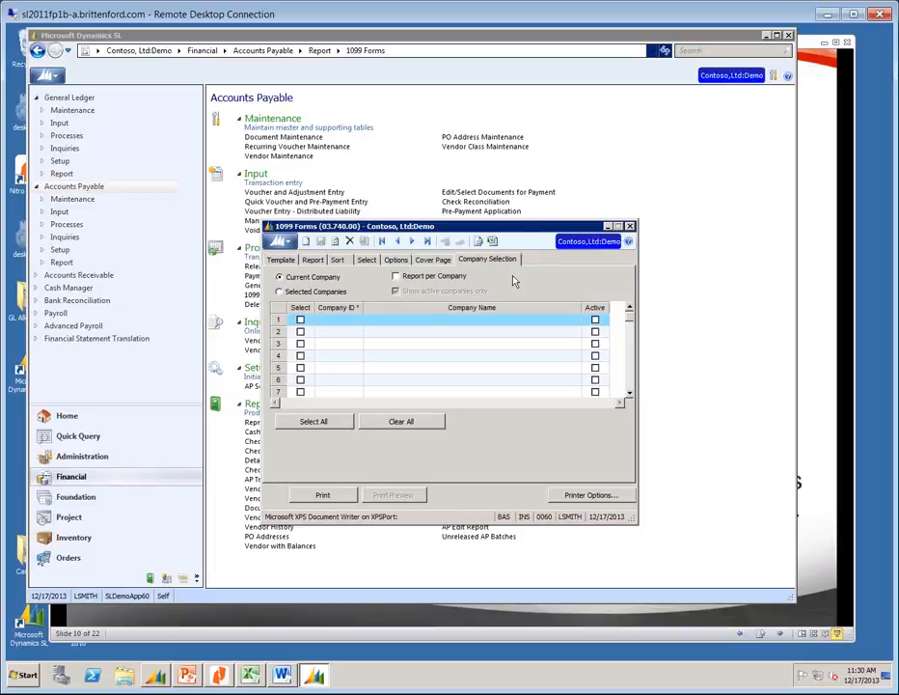
Close the 1099 Forms (03.740.00) window.
click(629, 227)
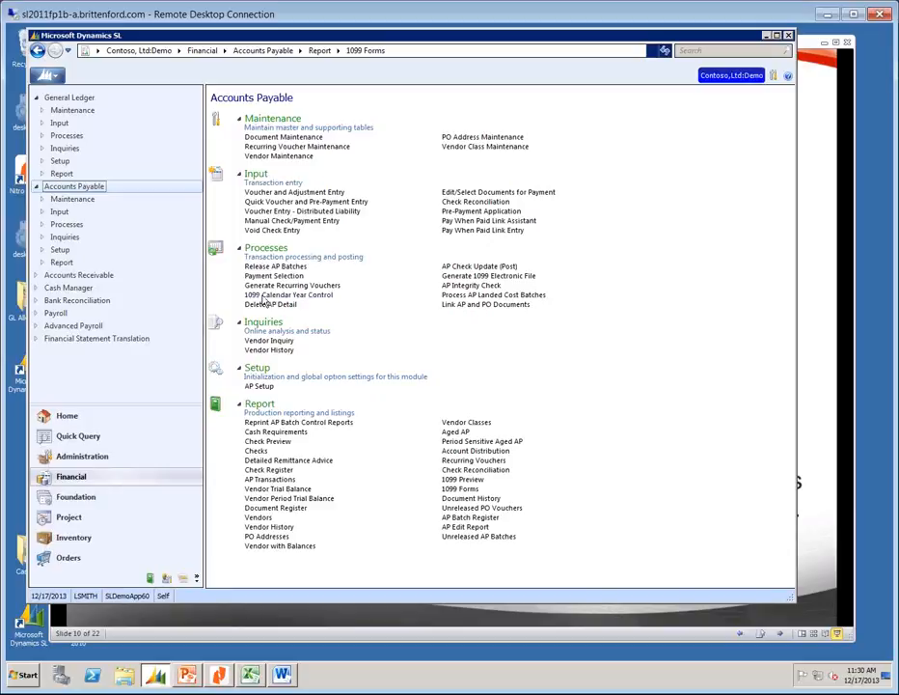
Open 1099 Calendar Year Control (03.530.00) from the Accounts Payable processes.
click(262, 296)
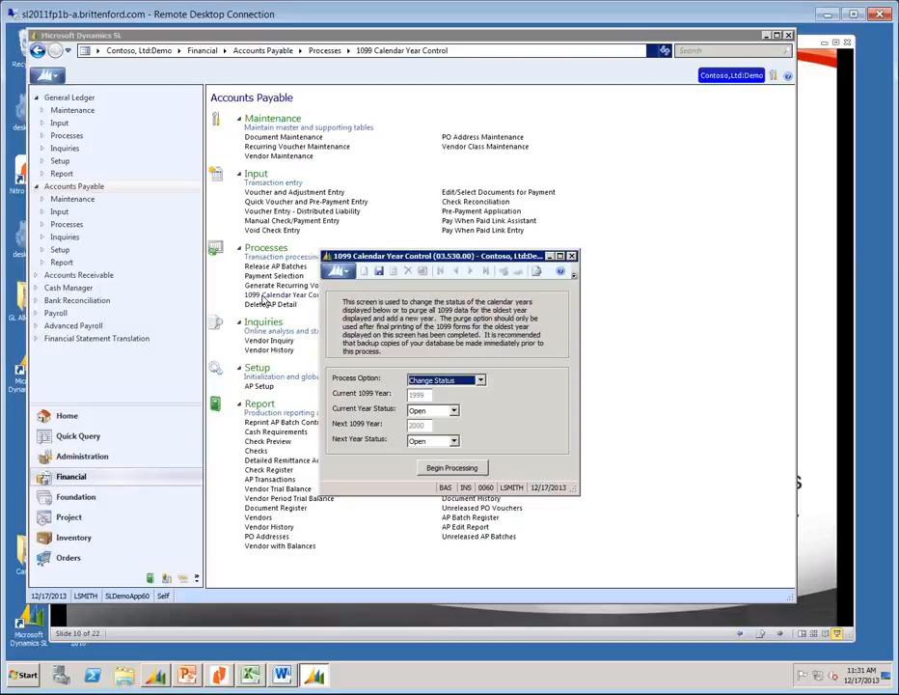
Set Process Option to Purge Oldest Year, then close the screen without processing.
click(480, 382)
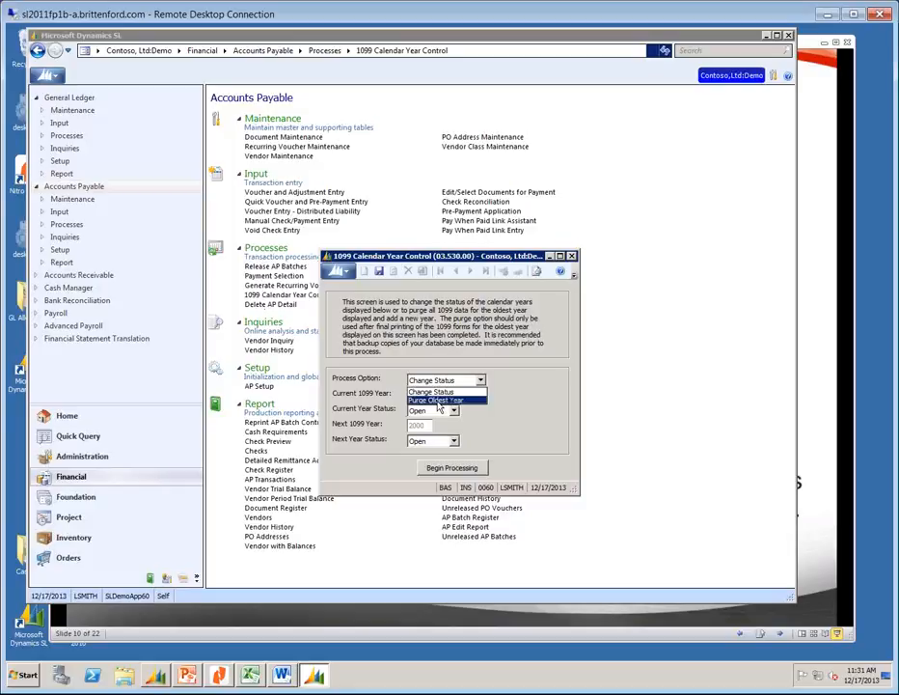
click(438, 400)
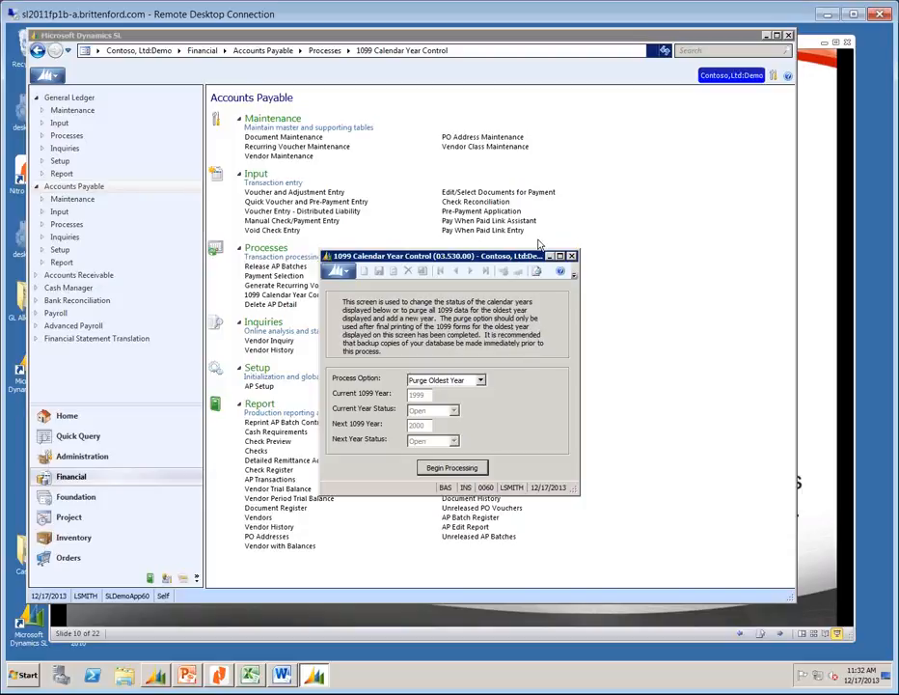
click(571, 257)
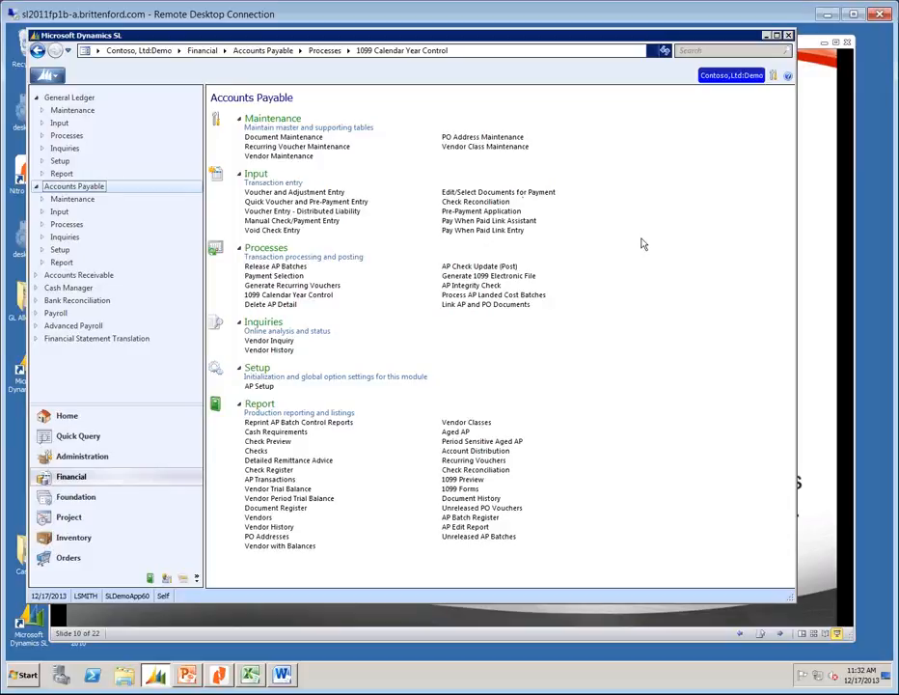
Read the FIRE electronic filing section on page 15 of TY2013YrEndUpd.pdf, then close it.
click(221, 683)
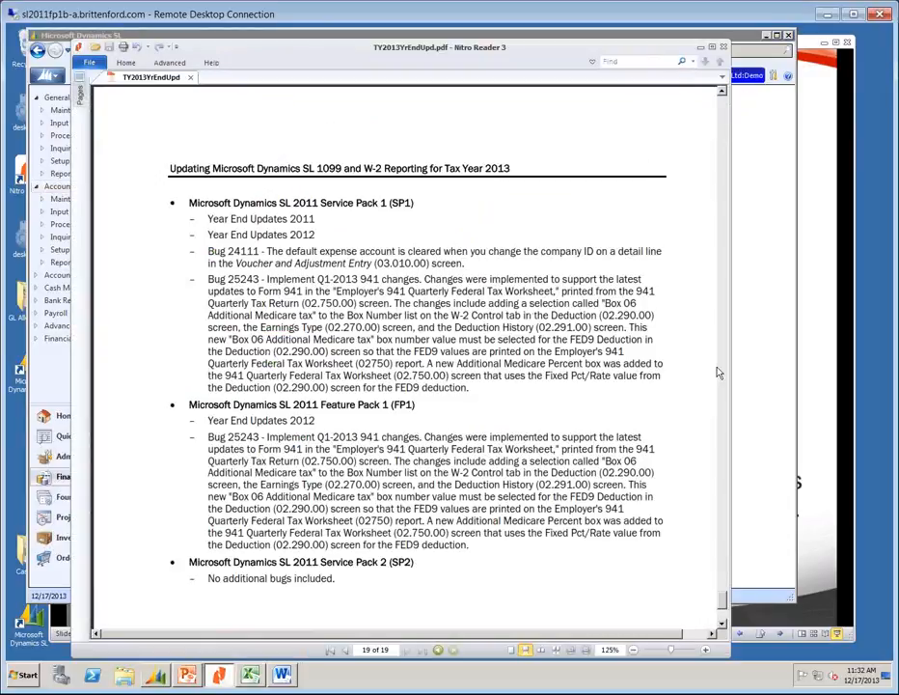
click(723, 126)
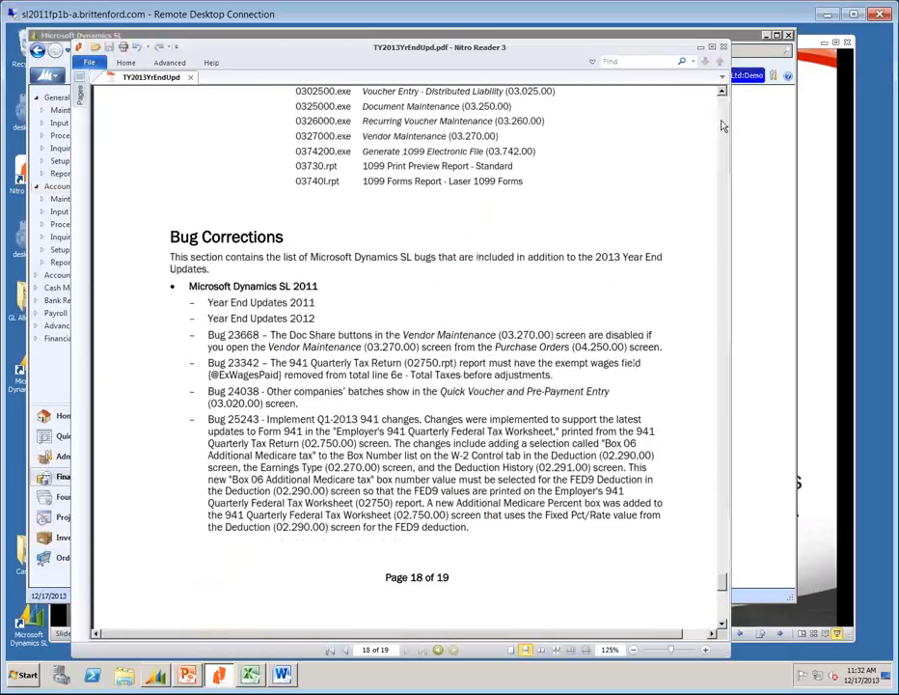
drag(724, 578, 722, 487)
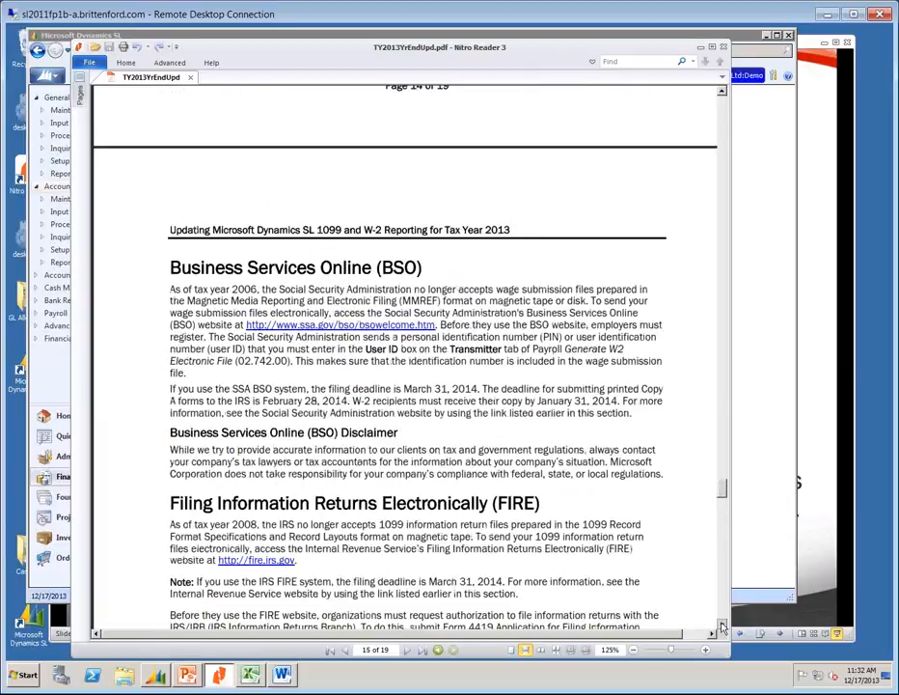
drag(722, 627, 723, 627)
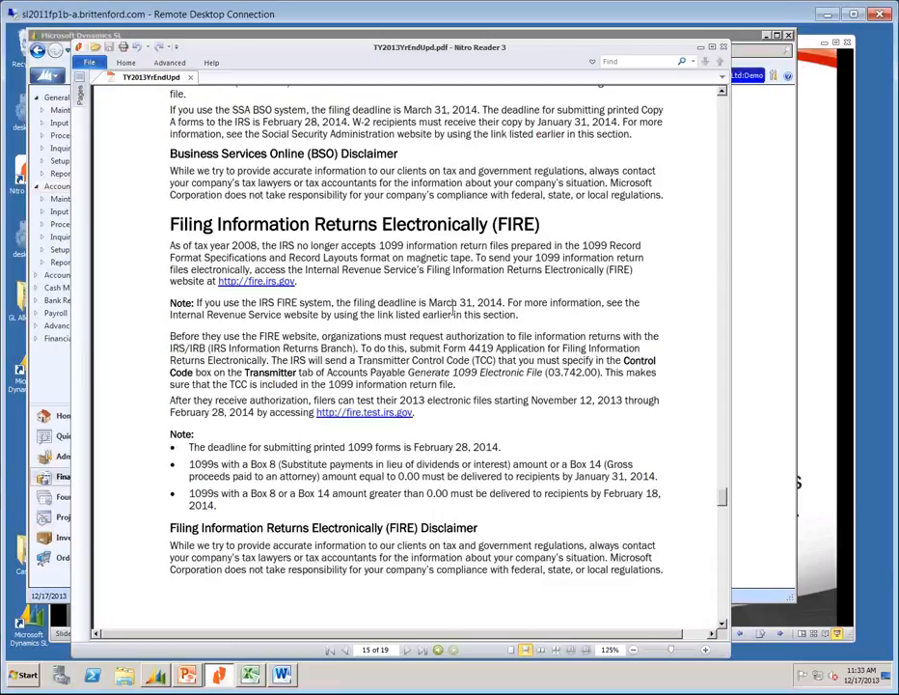
click(724, 47)
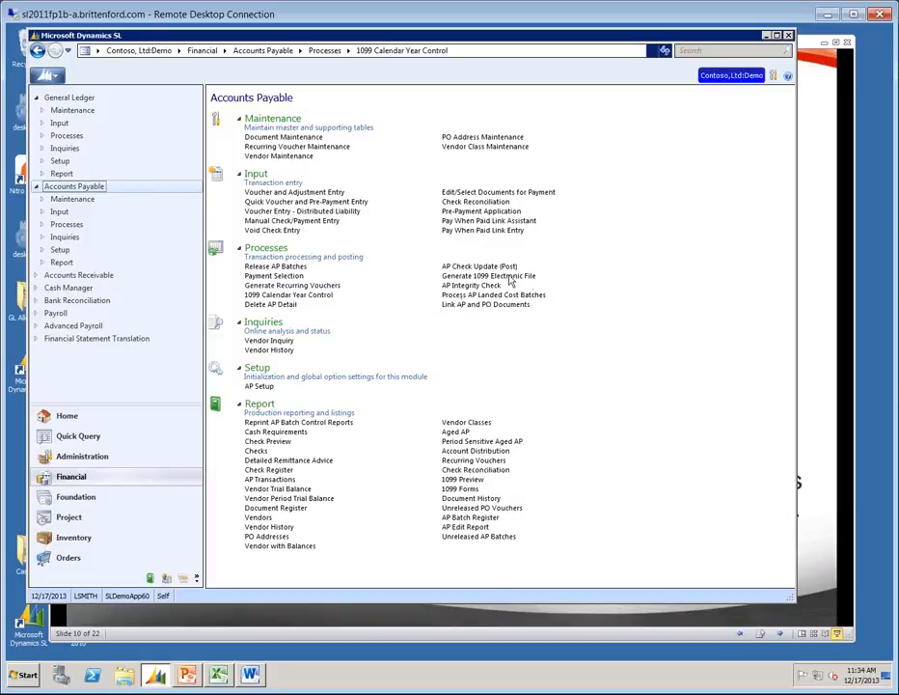
Open Generate 1099 Electronic File (03.742.00) and tick Include All Qualified 1099 Vendors.
click(518, 280)
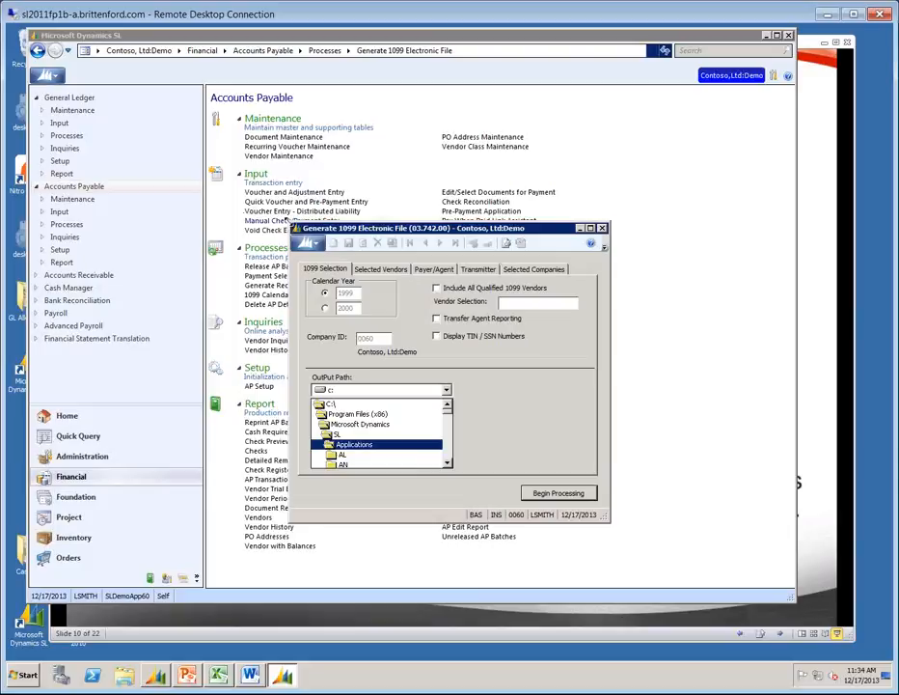
drag(294, 227, 273, 142)
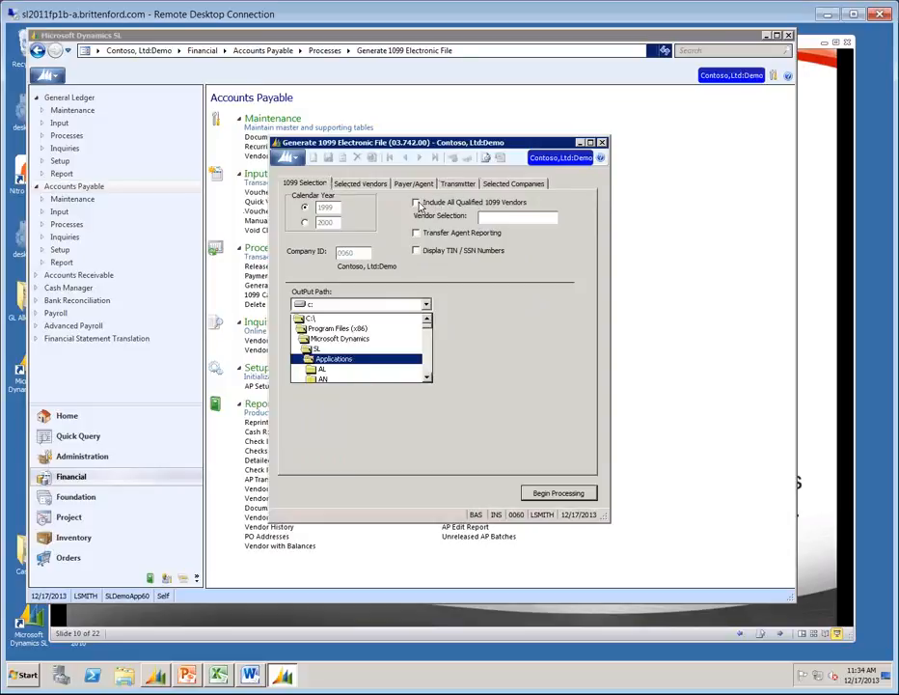
click(417, 203)
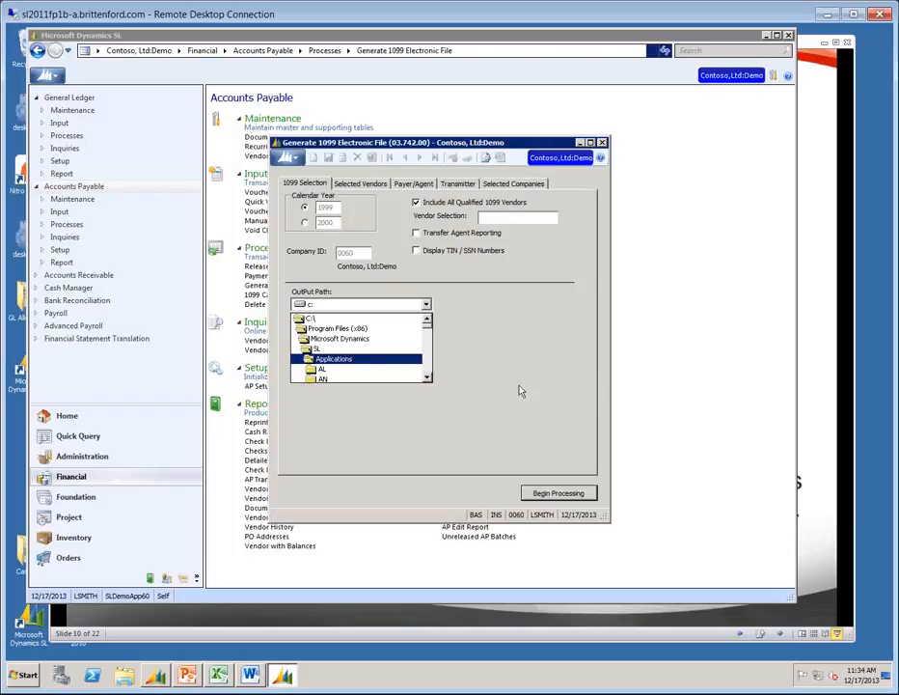
Point the 1099 output path to the SL Applications Import folder and review the two selected vendors.
click(428, 361)
scroll(427, 367, down, 5)
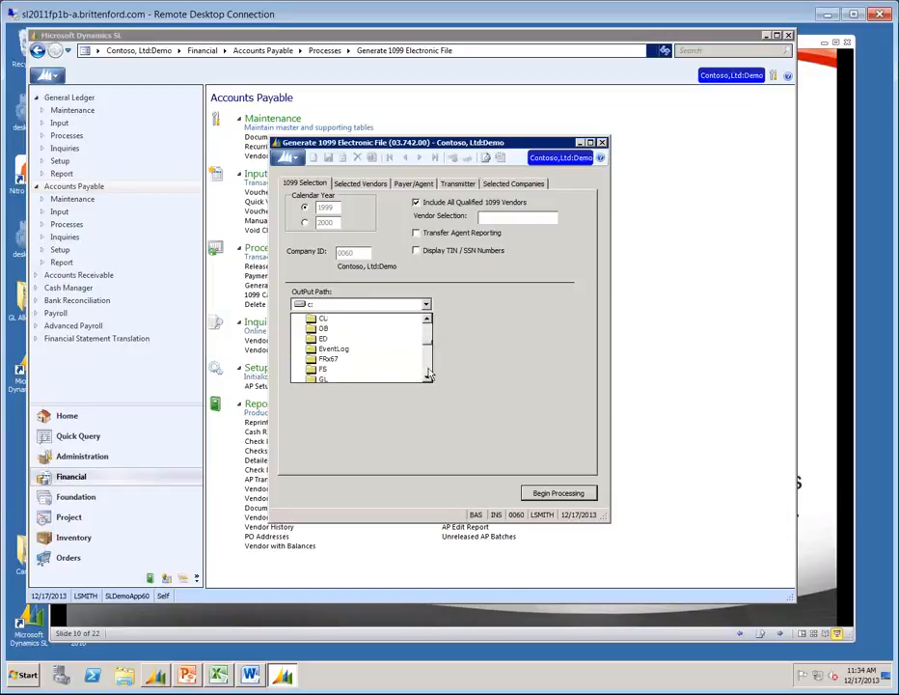
click(428, 378)
click(429, 377)
click(428, 377)
click(428, 377)
click(429, 377)
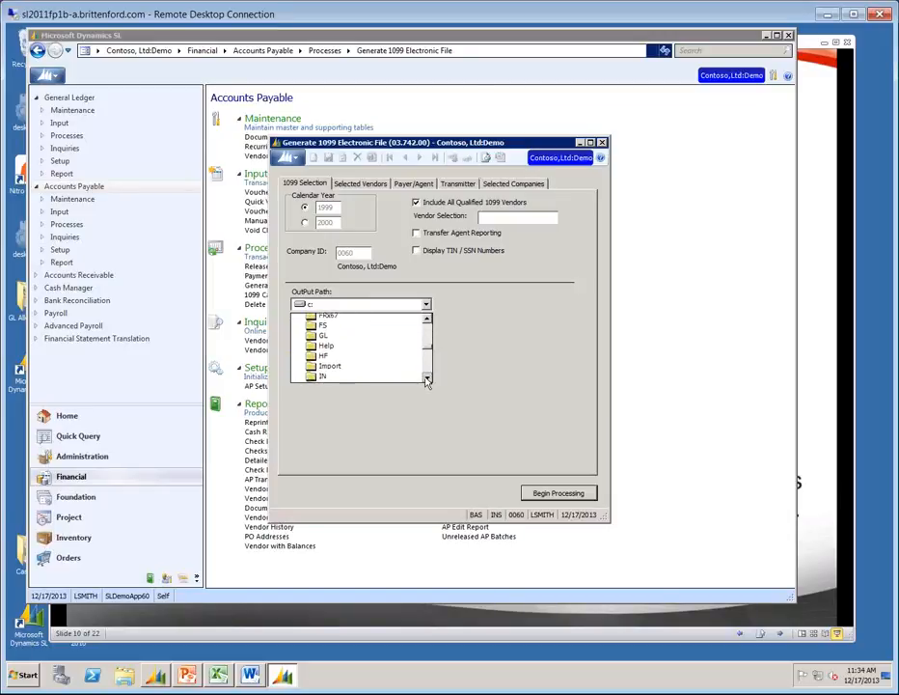
click(428, 378)
click(323, 359)
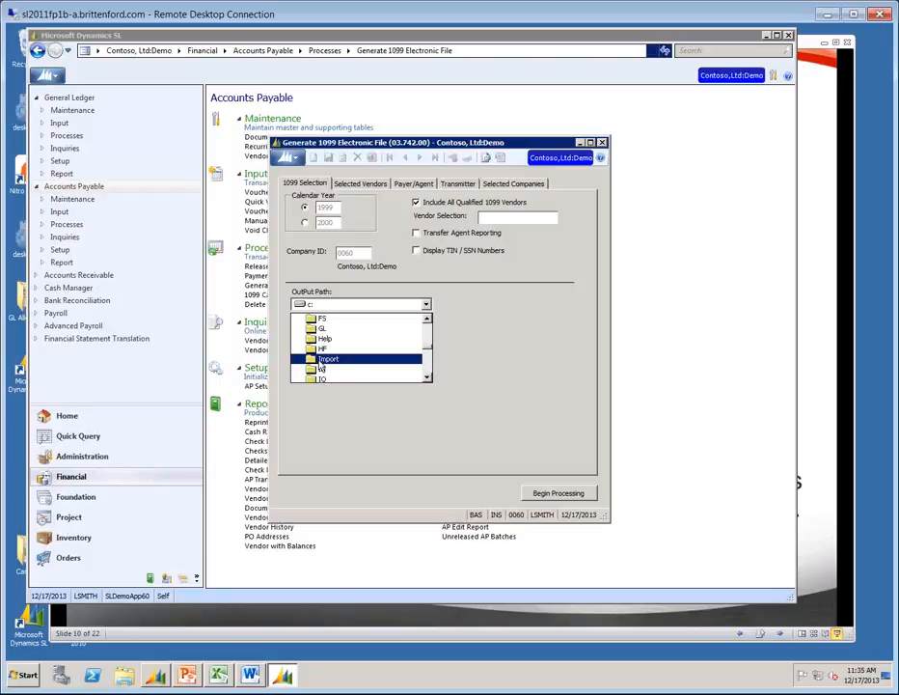
double_click(323, 367)
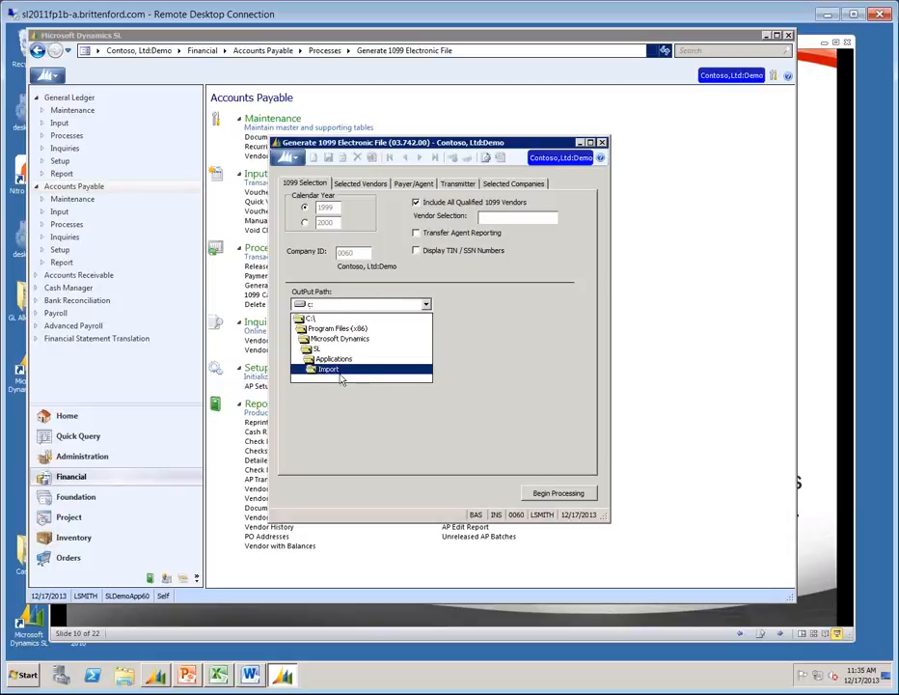
click(363, 185)
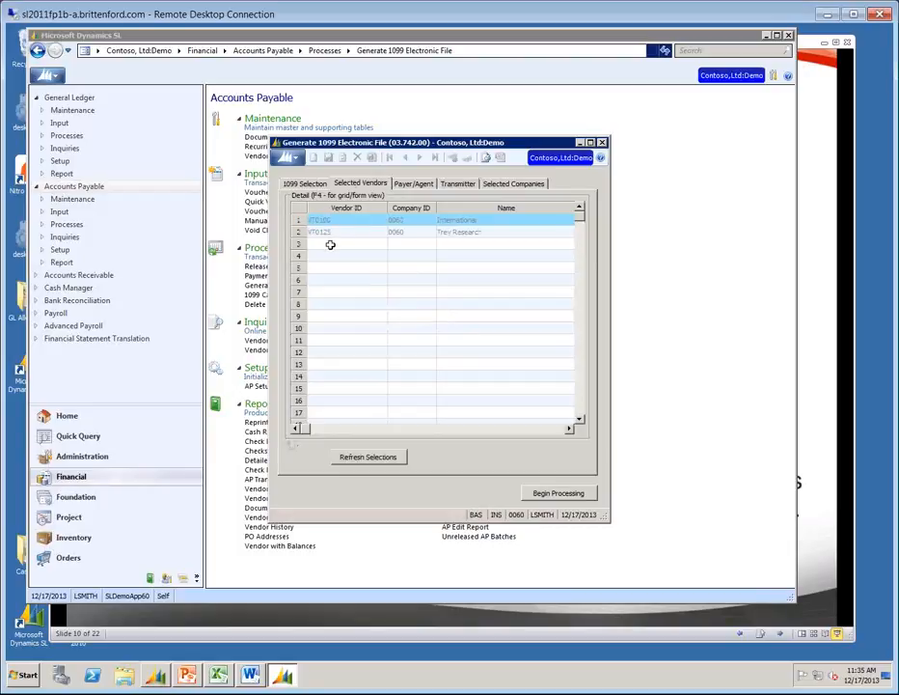
Refresh the vendor selection and review the Payer/Agent EIN, name, address and contact phone.
click(365, 460)
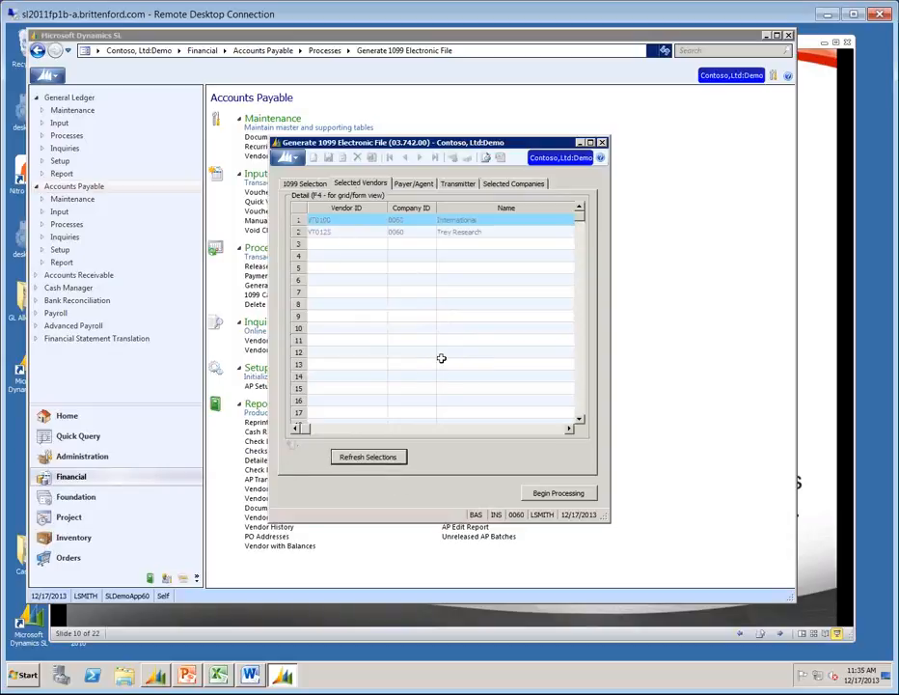
click(413, 183)
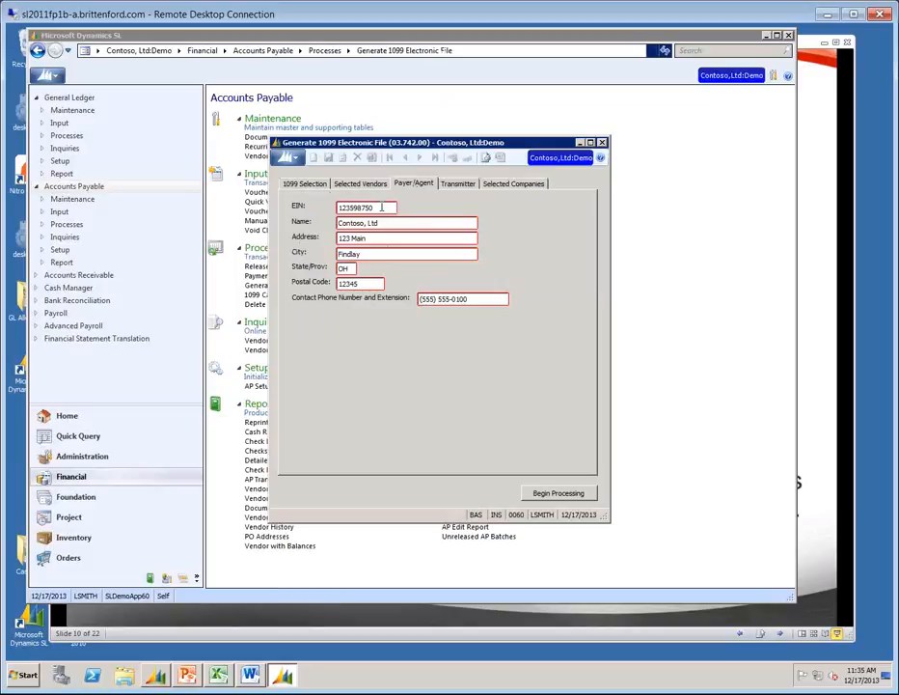
click(474, 299)
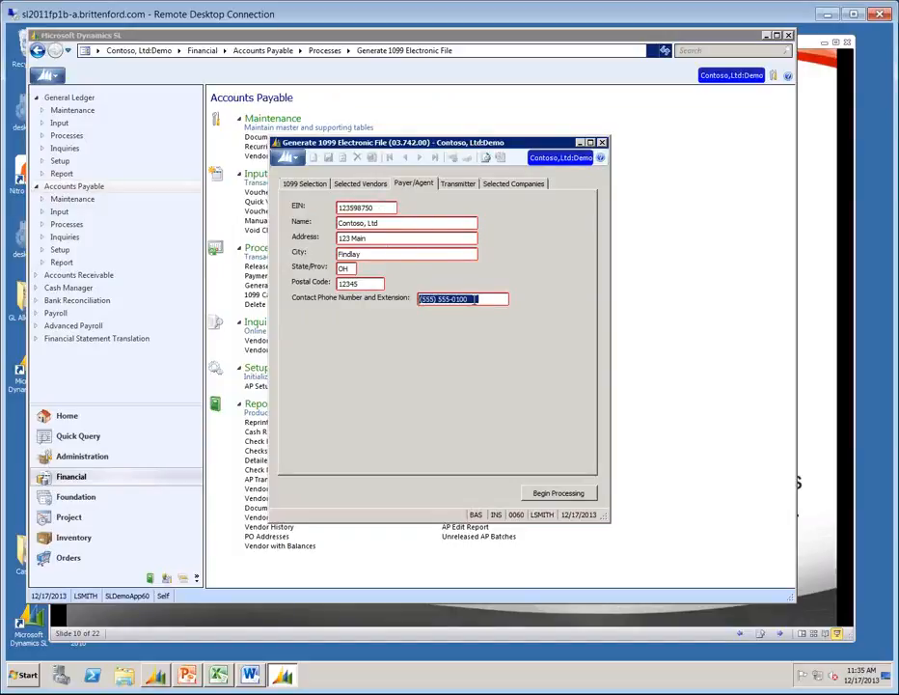
Compare the Transmitter details with Payer/Agent, noting the blank Control Code and Contact Name fields.
click(457, 184)
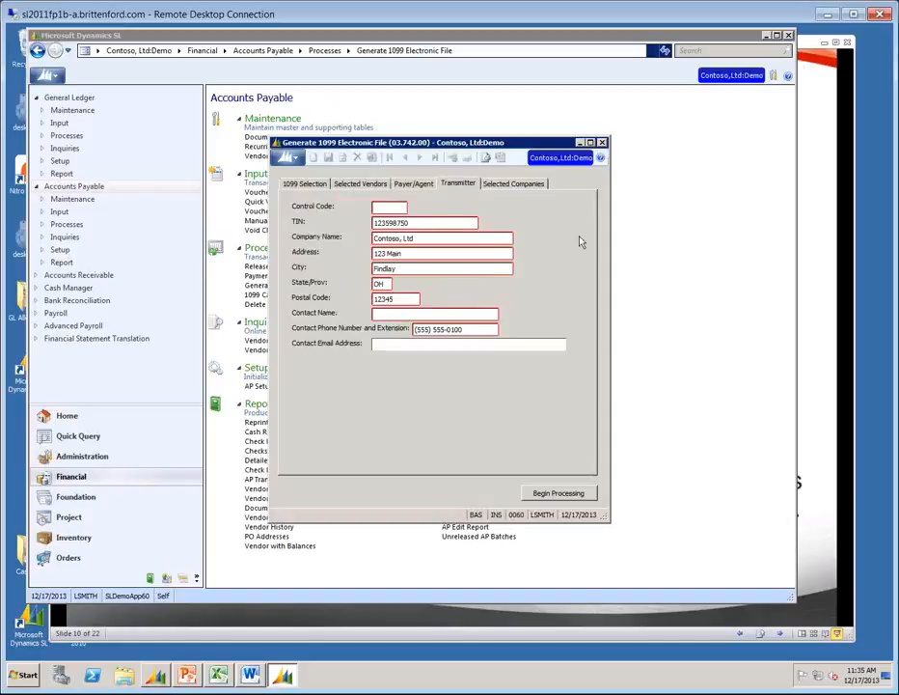
click(383, 207)
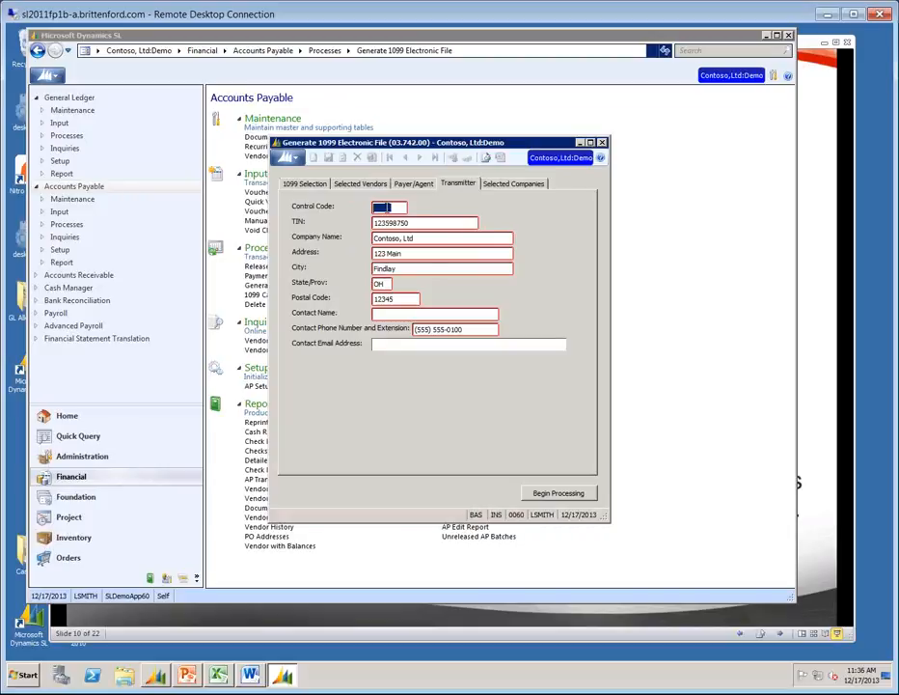
click(413, 184)
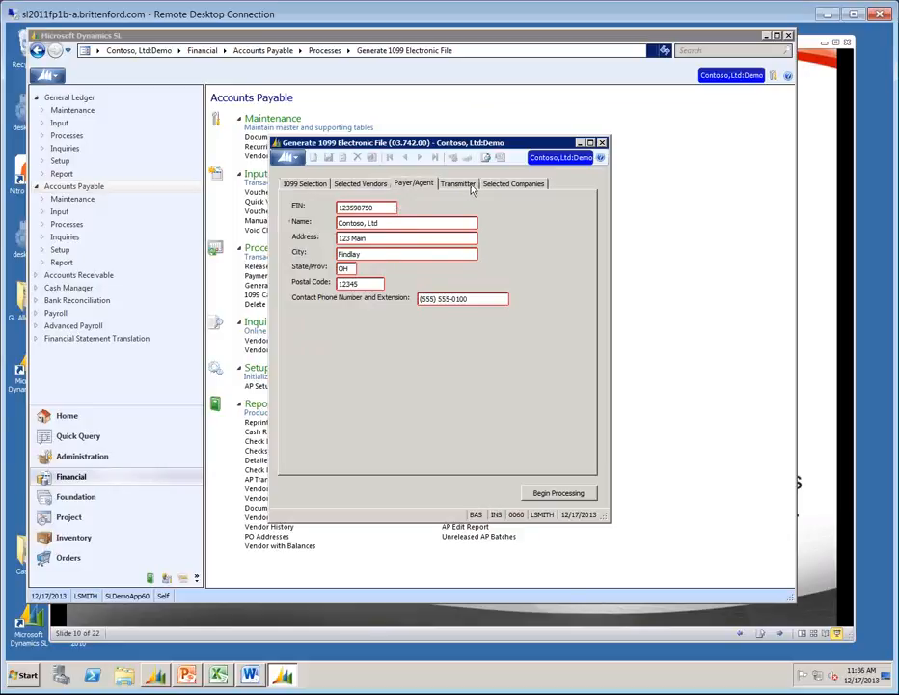
click(459, 183)
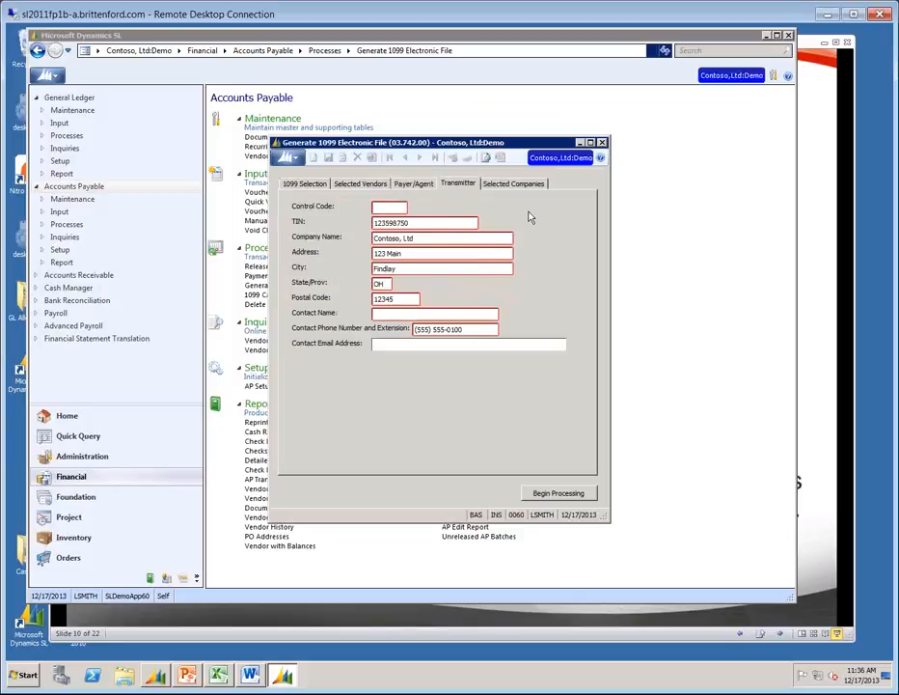
click(391, 223)
click(378, 313)
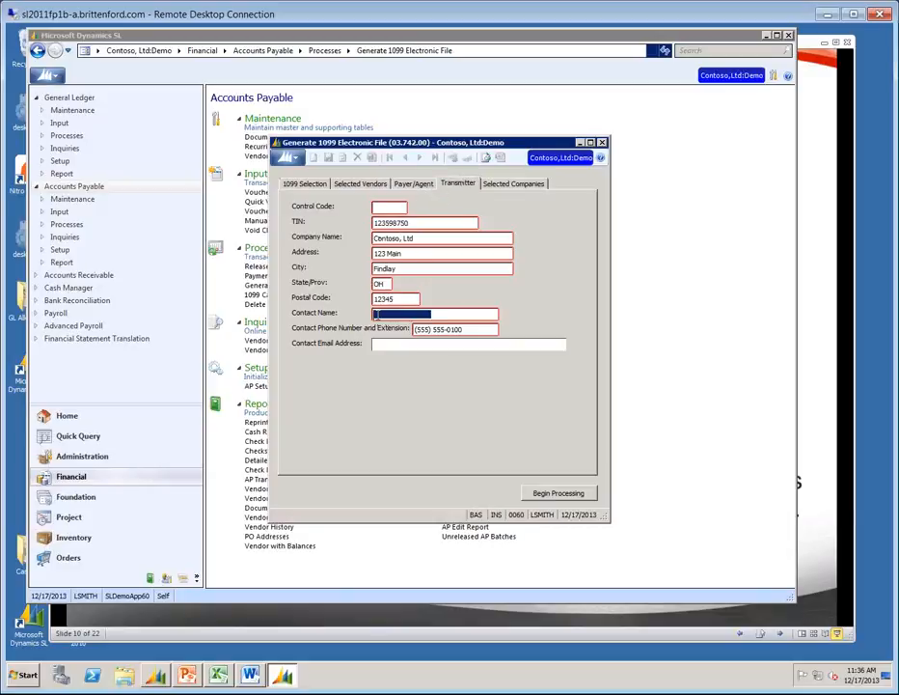
click(377, 205)
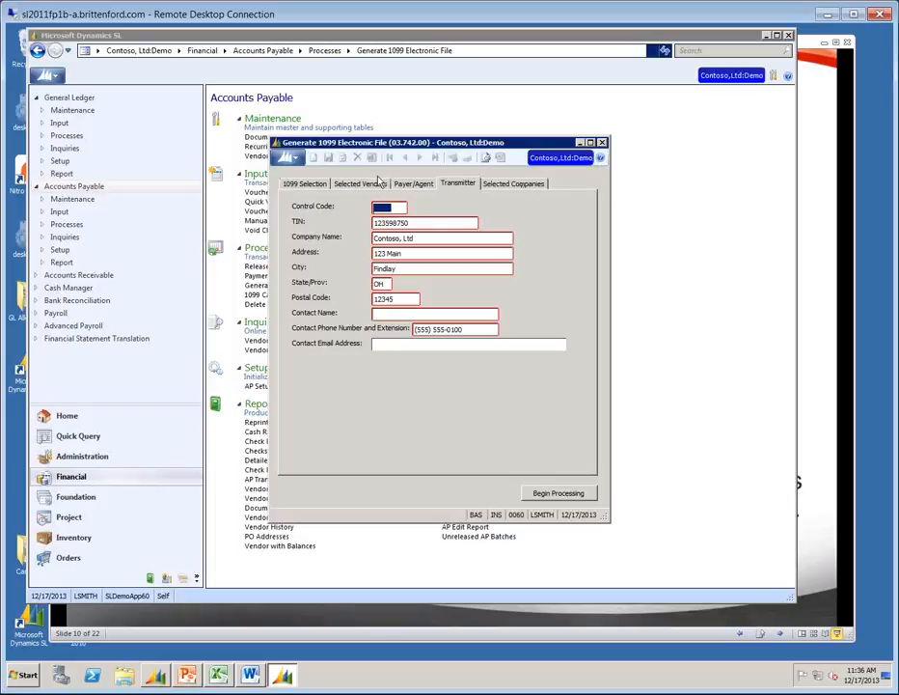
Open help for the 1099 electronic file screen and highlight the Payer/Agent explanation.
click(600, 158)
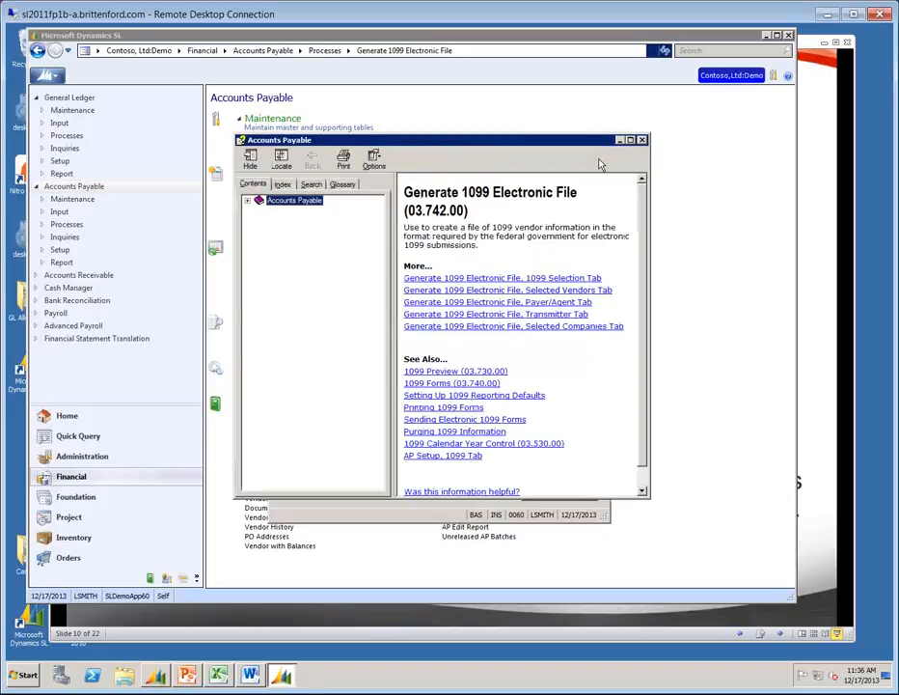
click(464, 302)
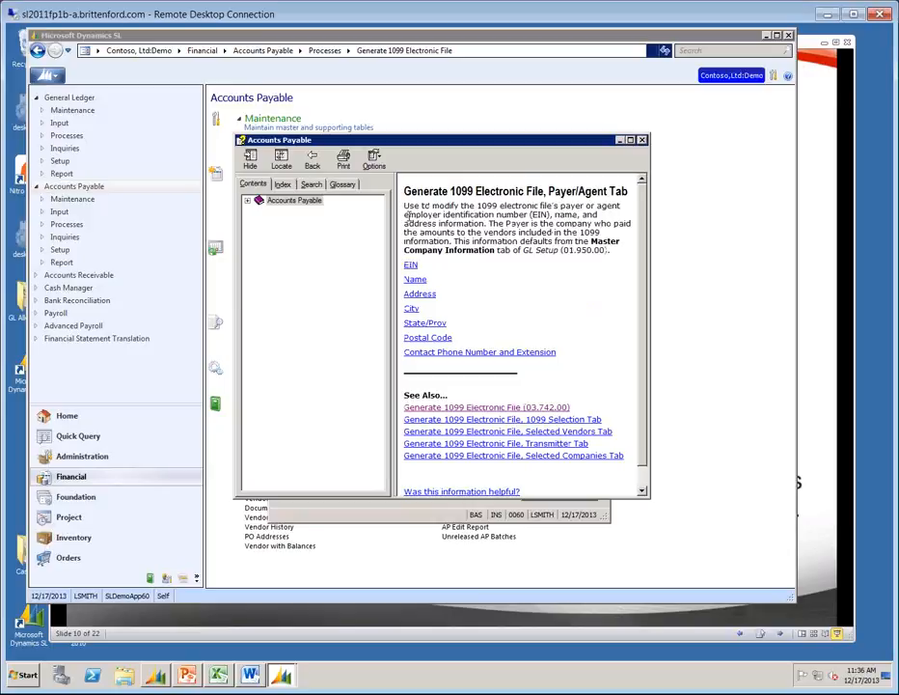
drag(407, 215, 612, 235)
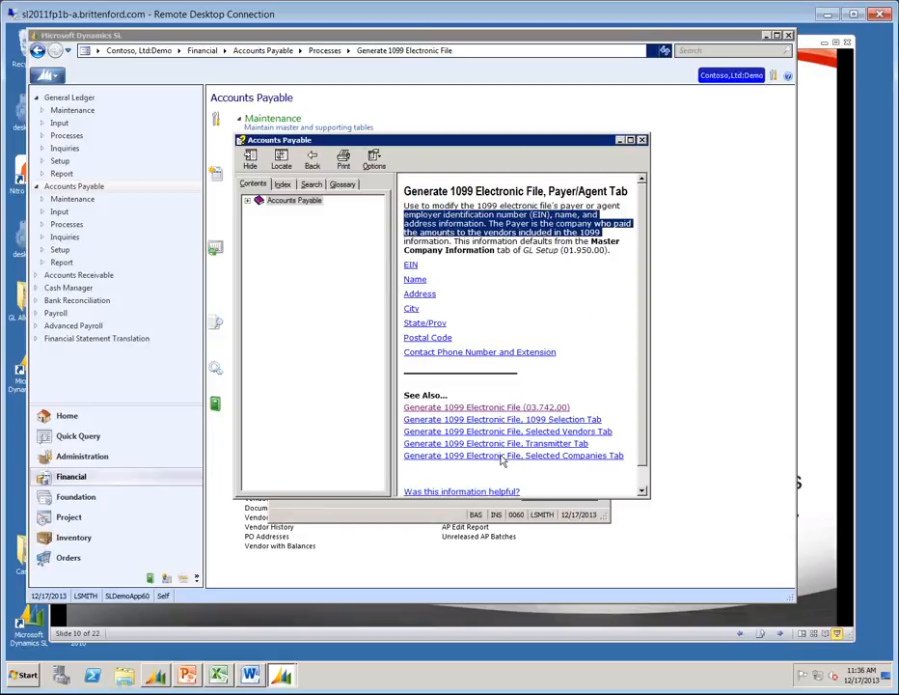
Go to the Transmitter Tab topic and highlight the Control Code definition as IRS-assigned.
click(450, 443)
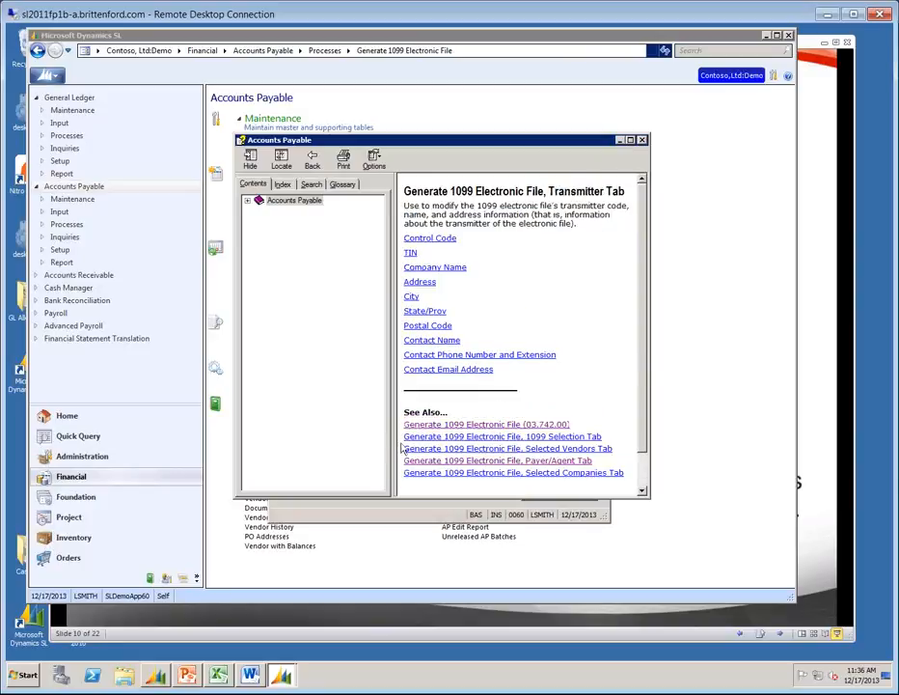
scroll(472, 363, down, 2)
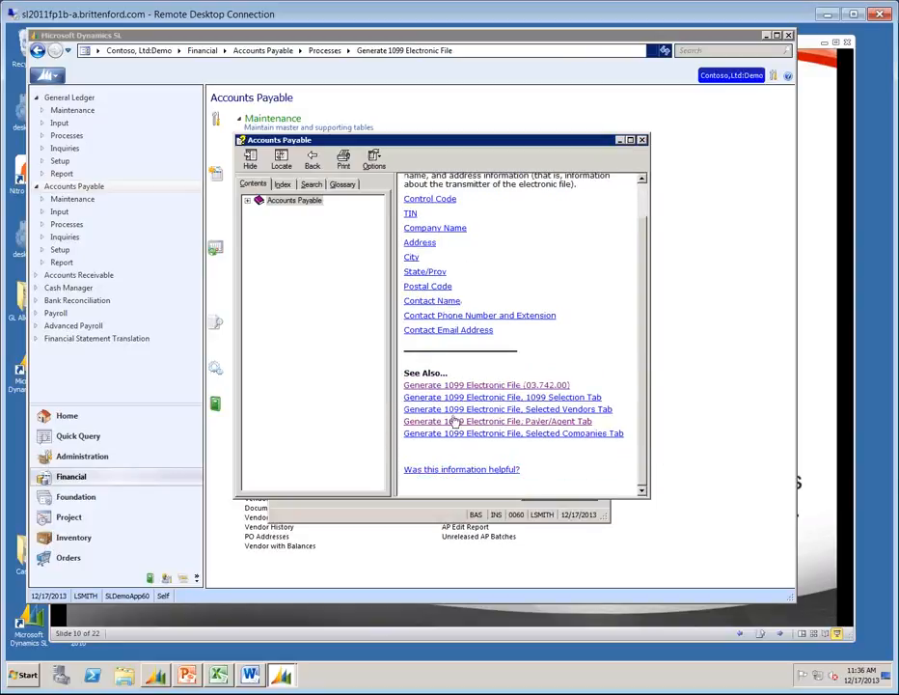
click(425, 199)
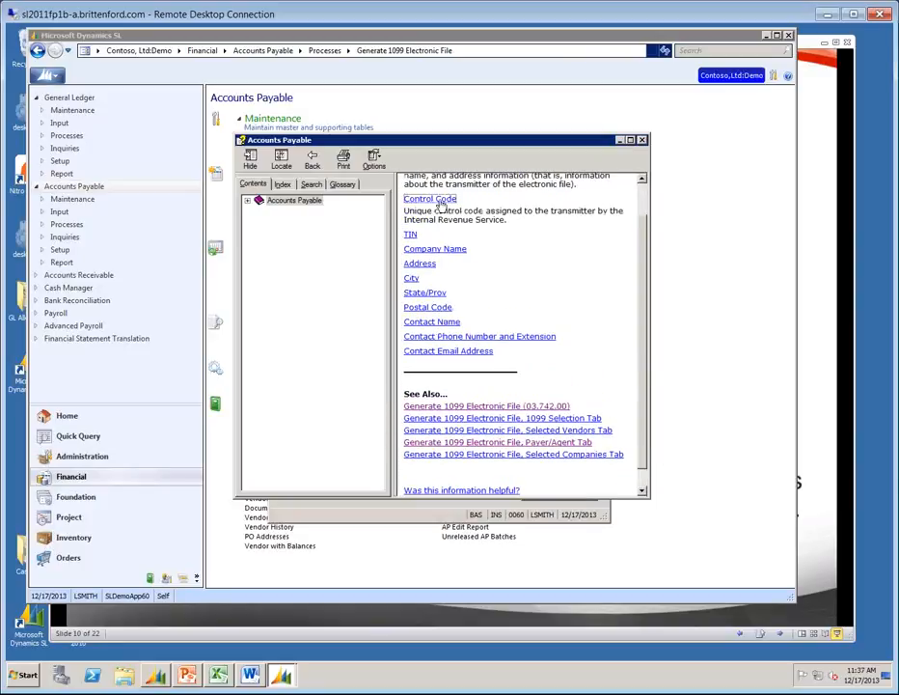
drag(406, 210, 532, 223)
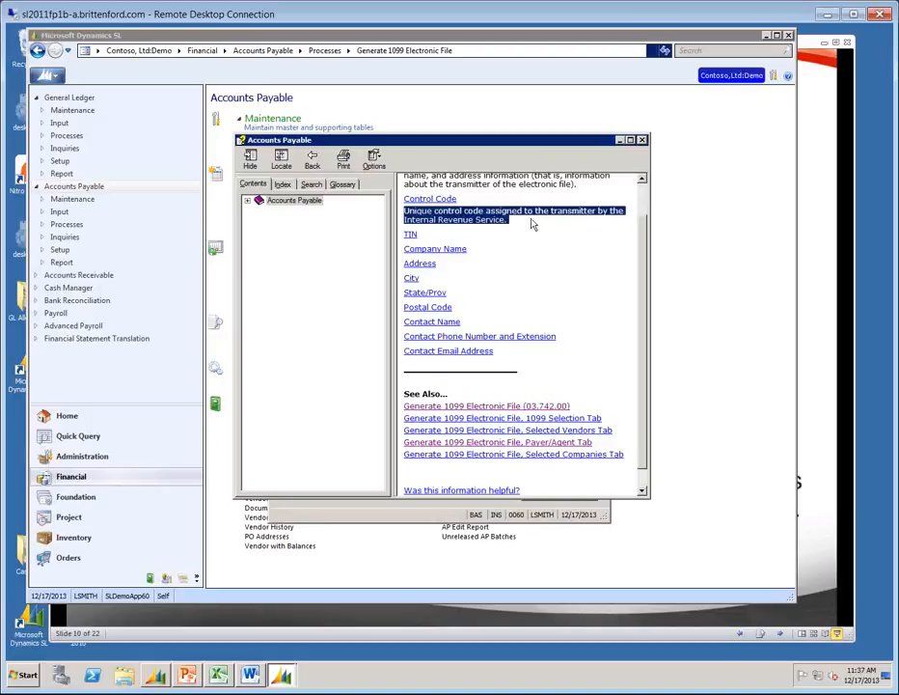
Close help, review Selected Companies and 1099 Selection, then start processing, which hits a required-field warning.
click(642, 140)
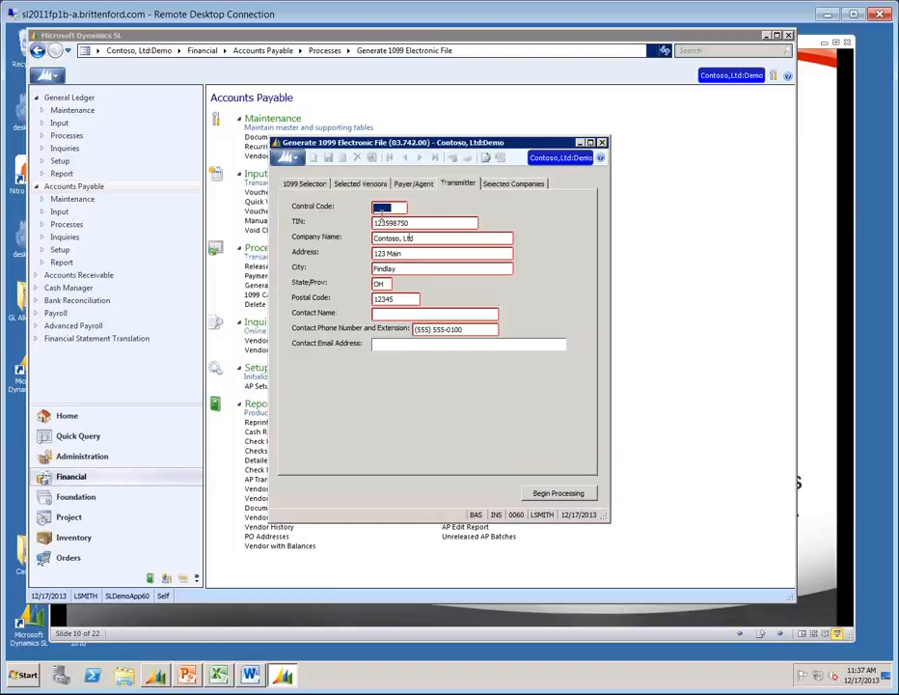
click(521, 182)
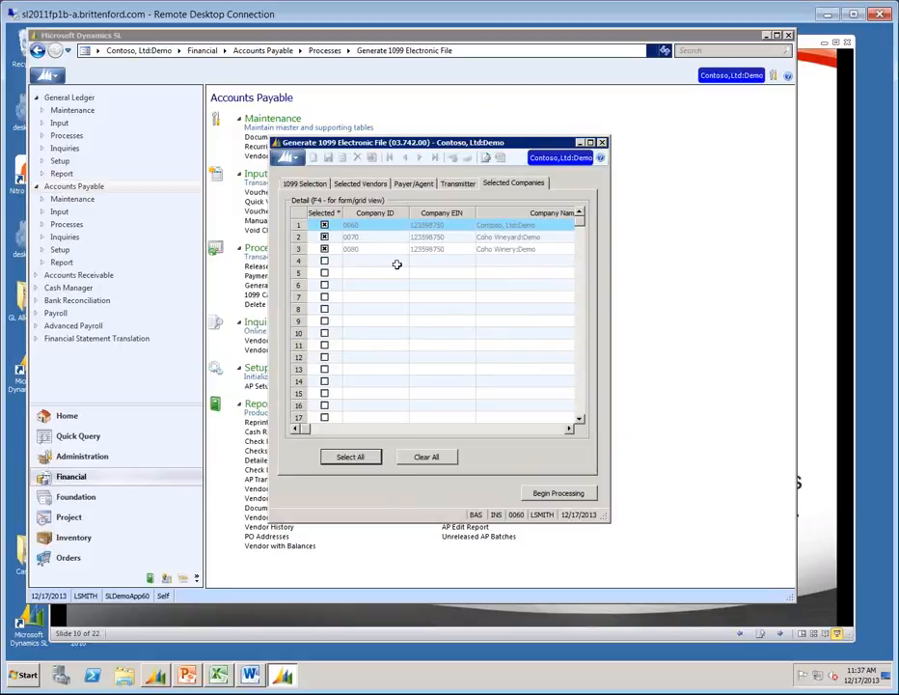
click(305, 183)
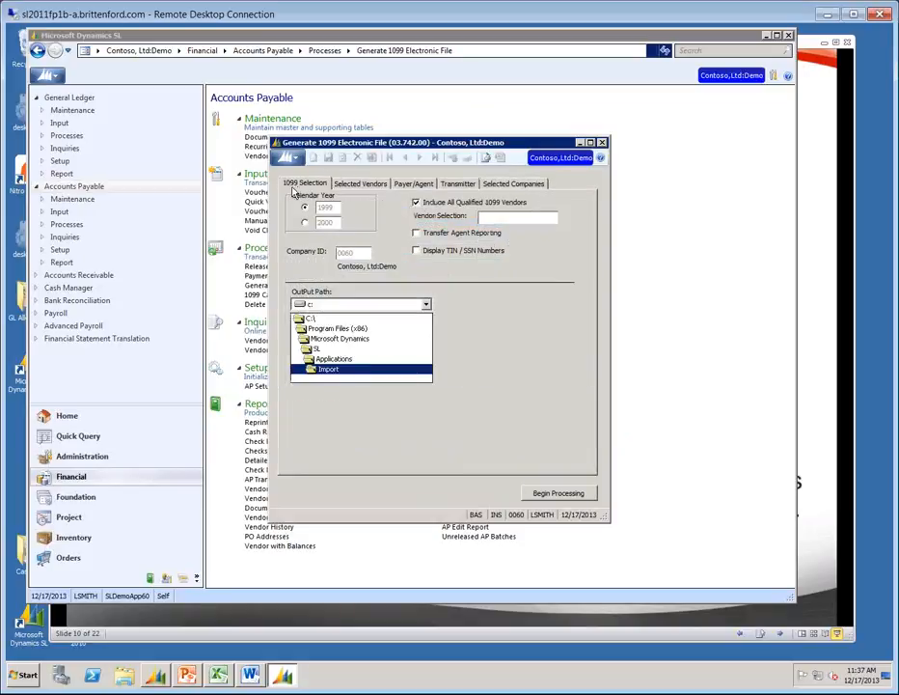
click(538, 494)
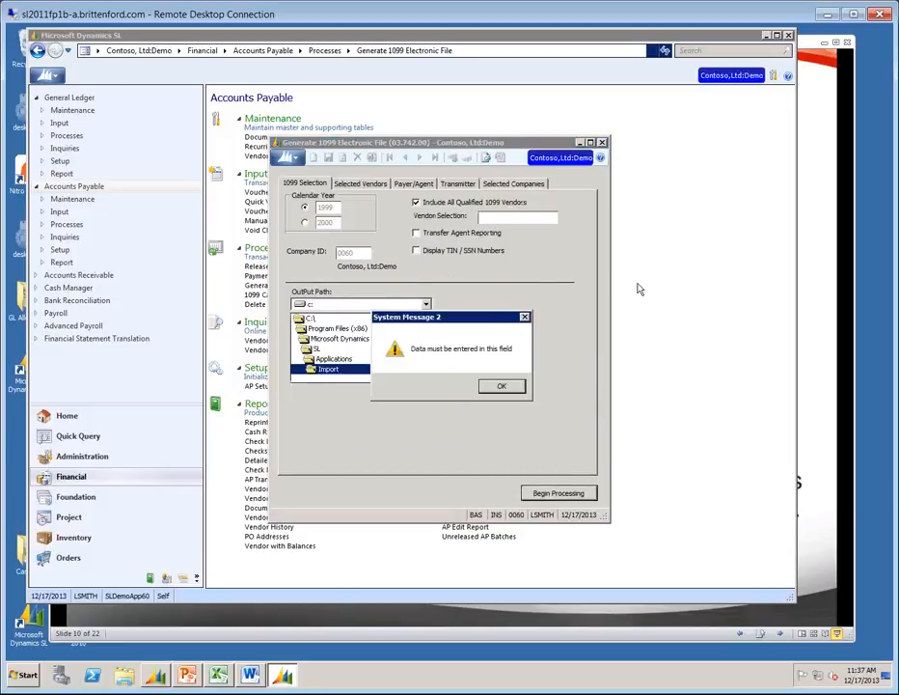
Enter Control Code 123 on the Transmitter details and retry generating the file.
click(502, 386)
text(123)
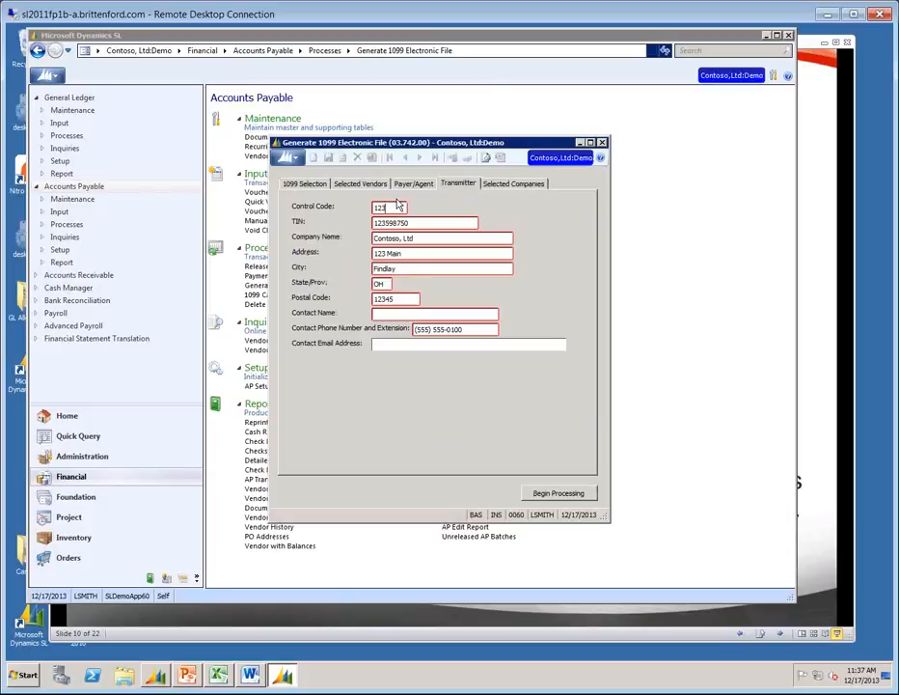
click(560, 495)
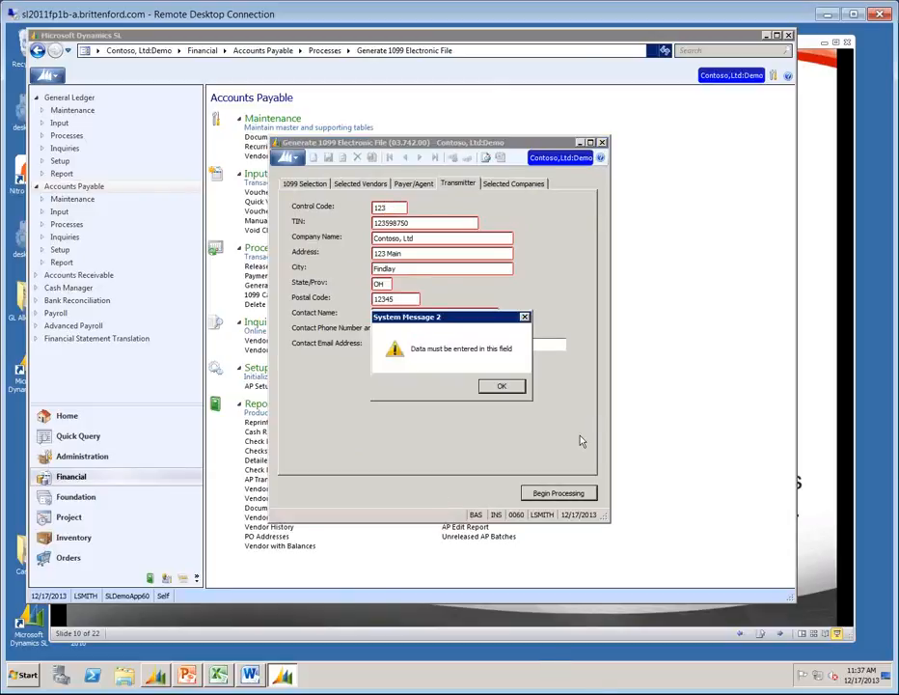
Fill in the transmitter contact name and generate the 1099 file to completion.
click(496, 385)
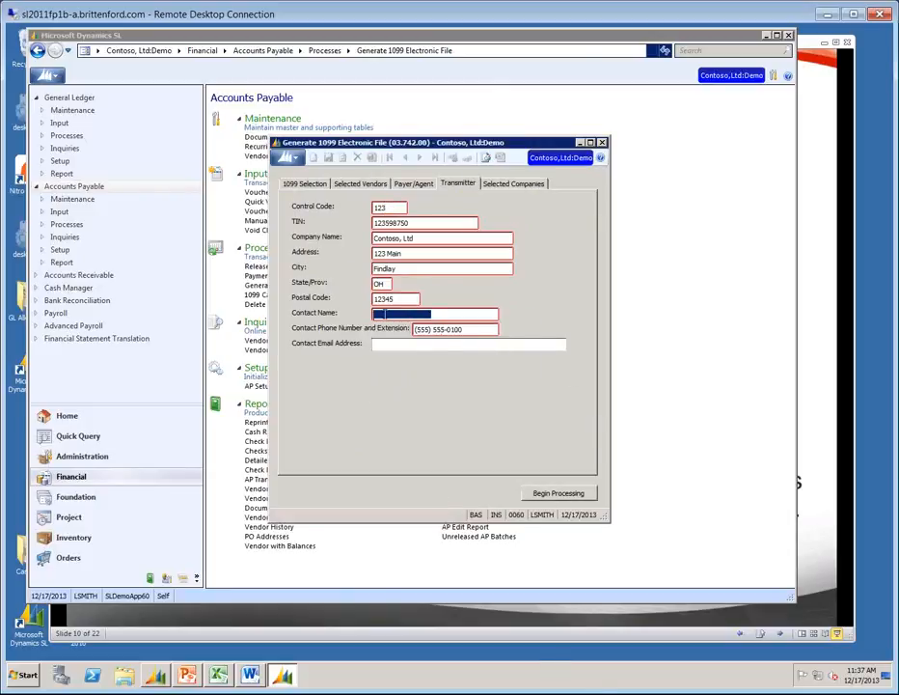
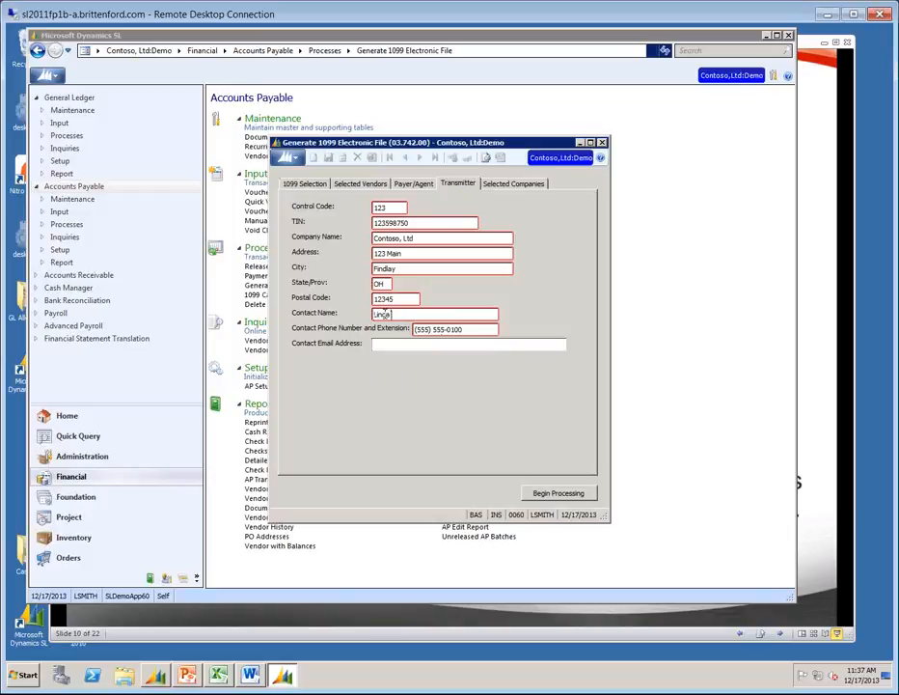
key(Tab)
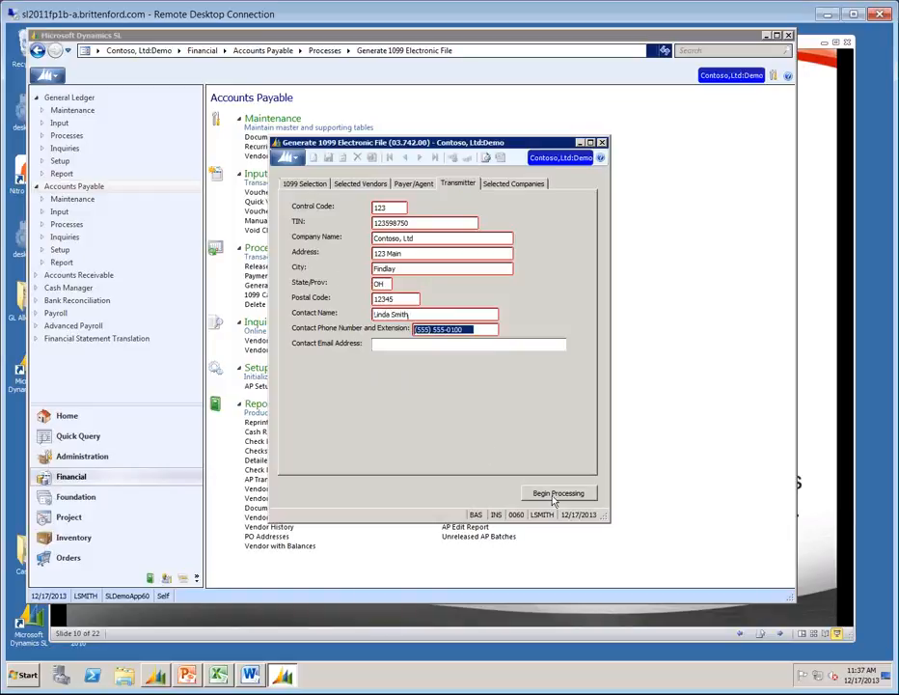
click(555, 494)
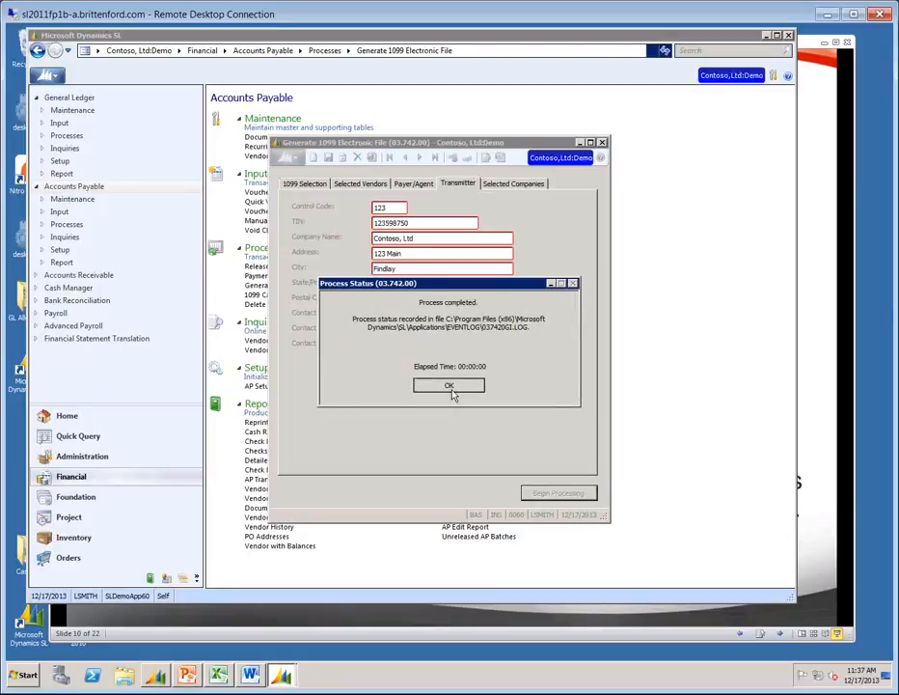
click(449, 387)
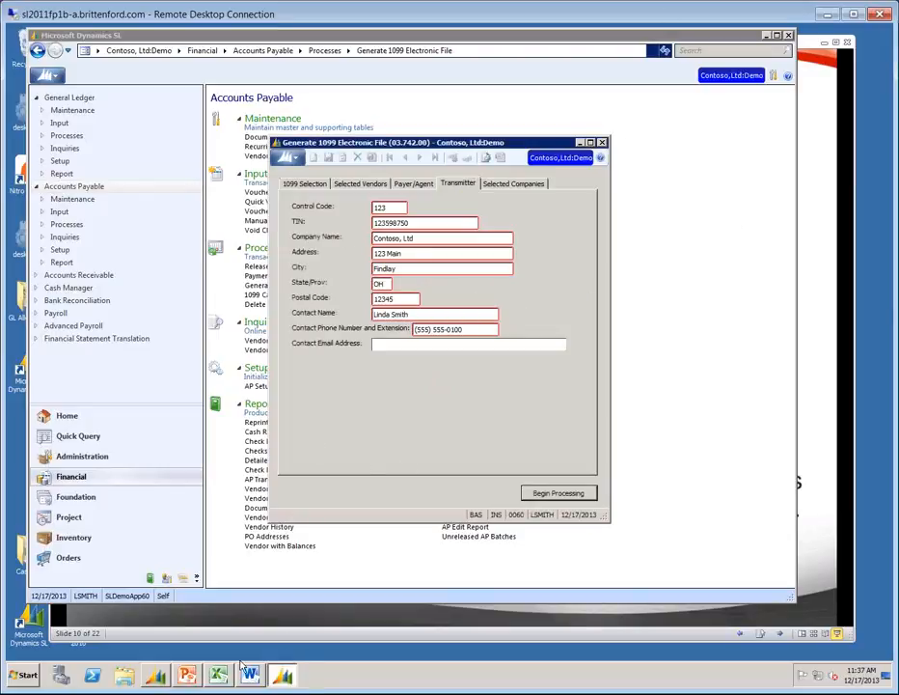
Browse to C:\Program Files (x86)\Microsoft Dynamics\SL\Applications\Import and open IRSTAX.001.
click(124, 677)
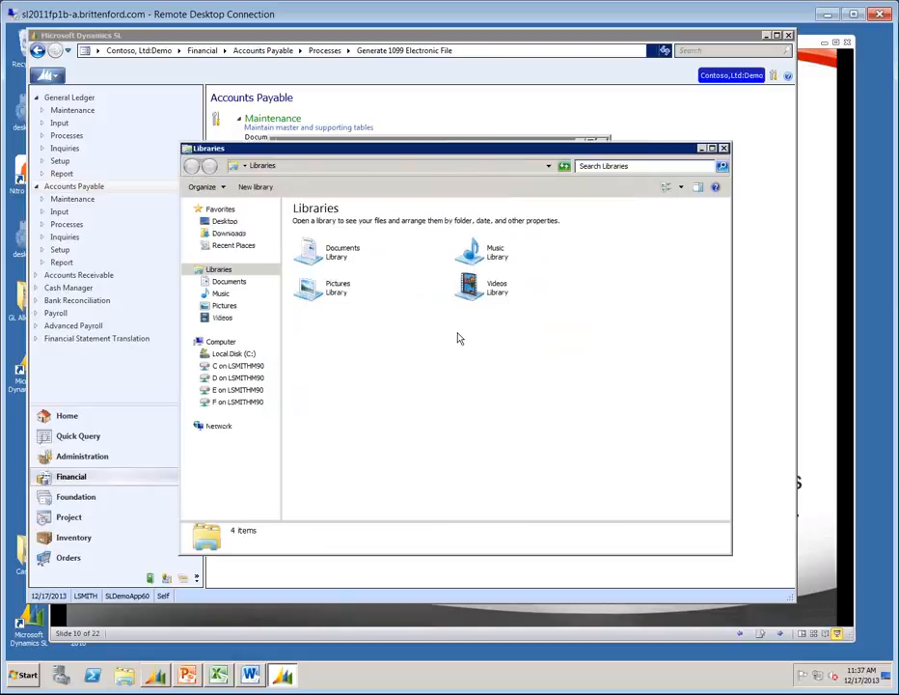
click(194, 355)
click(241, 409)
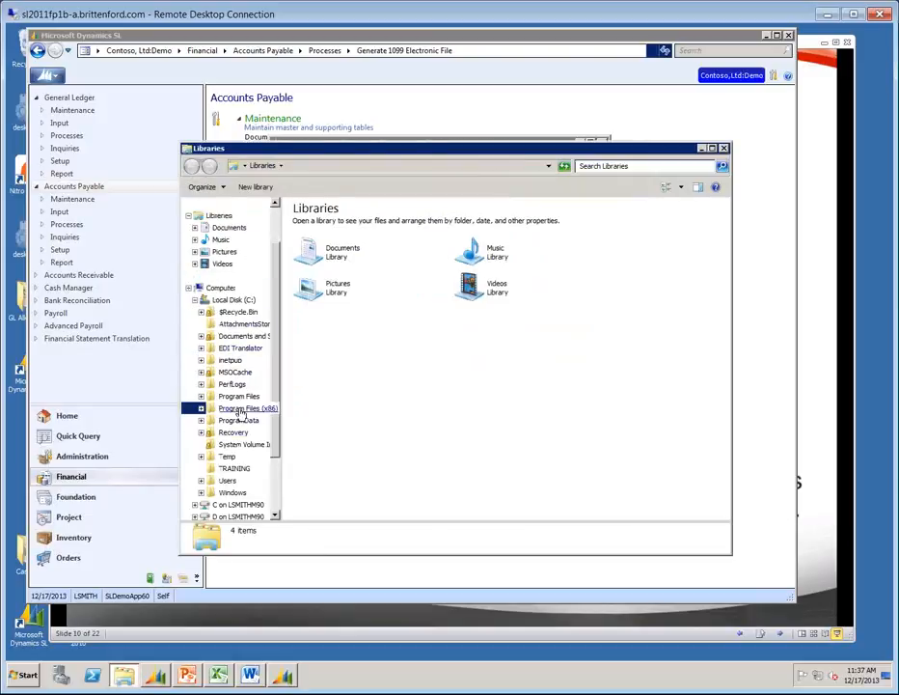
click(202, 409)
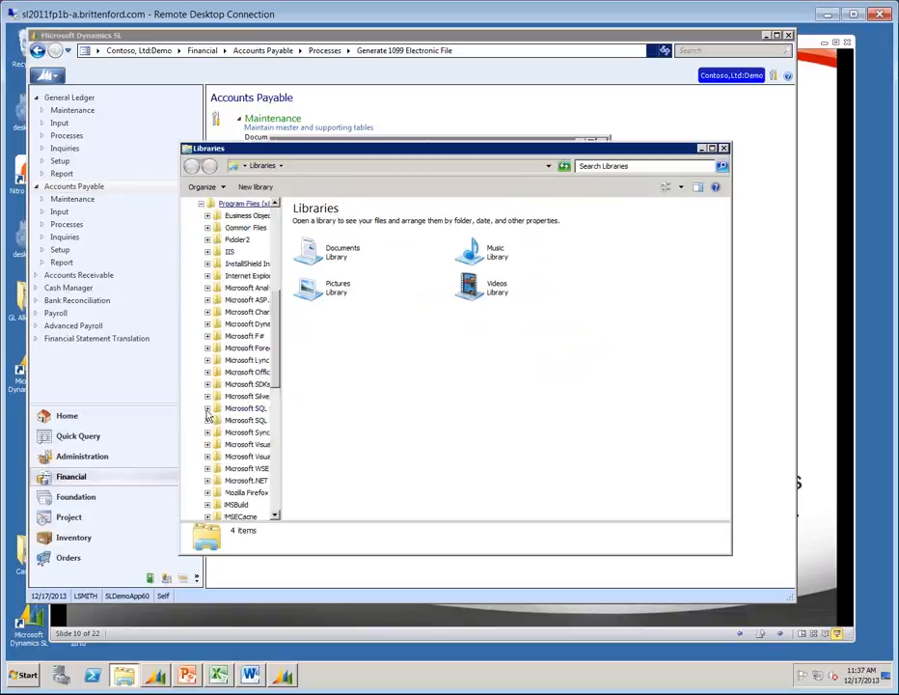
click(259, 325)
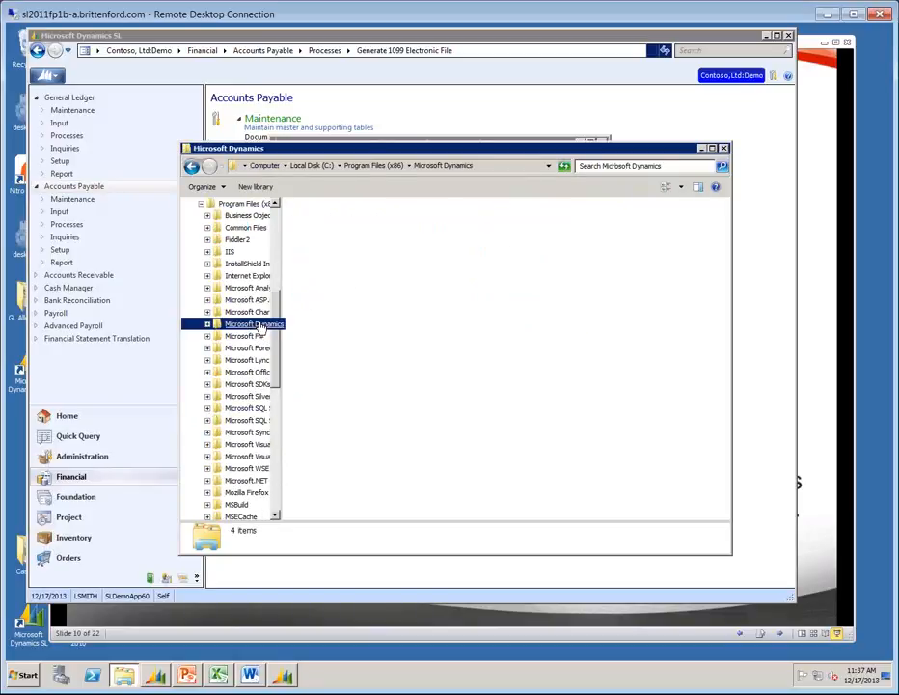
double_click(306, 263)
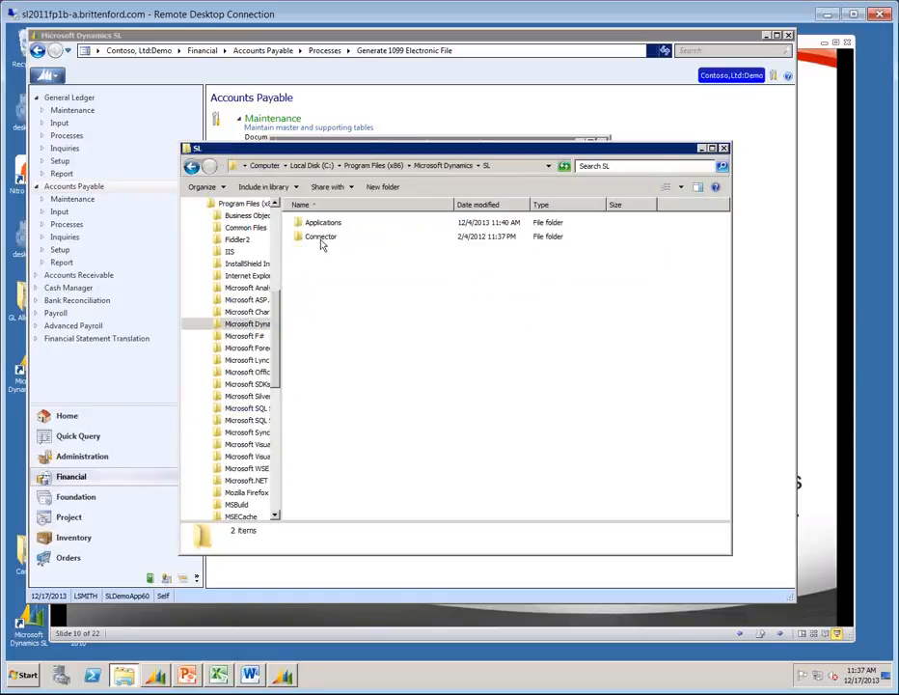
double_click(322, 223)
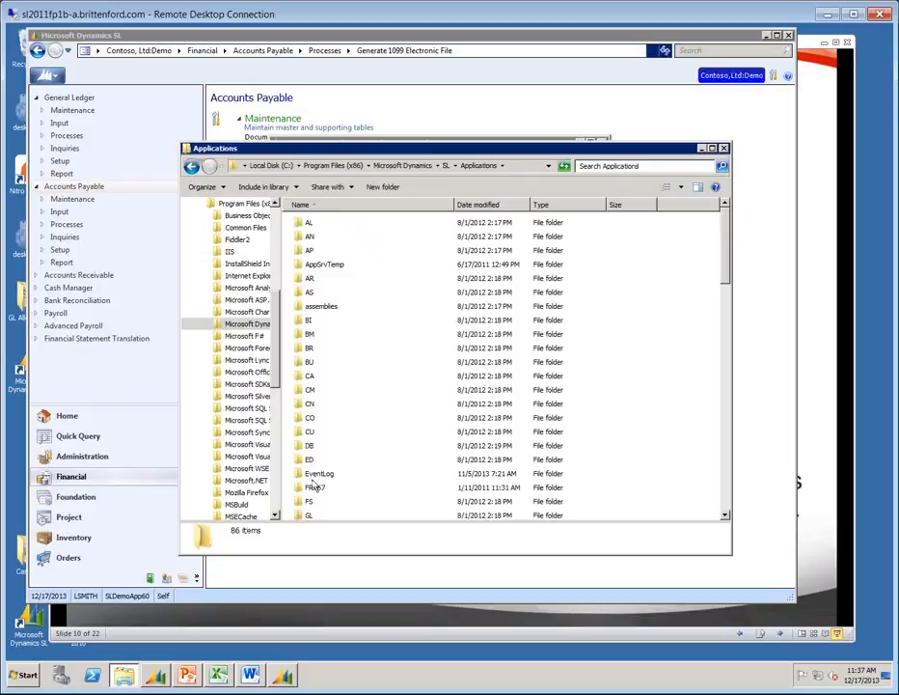
click(728, 489)
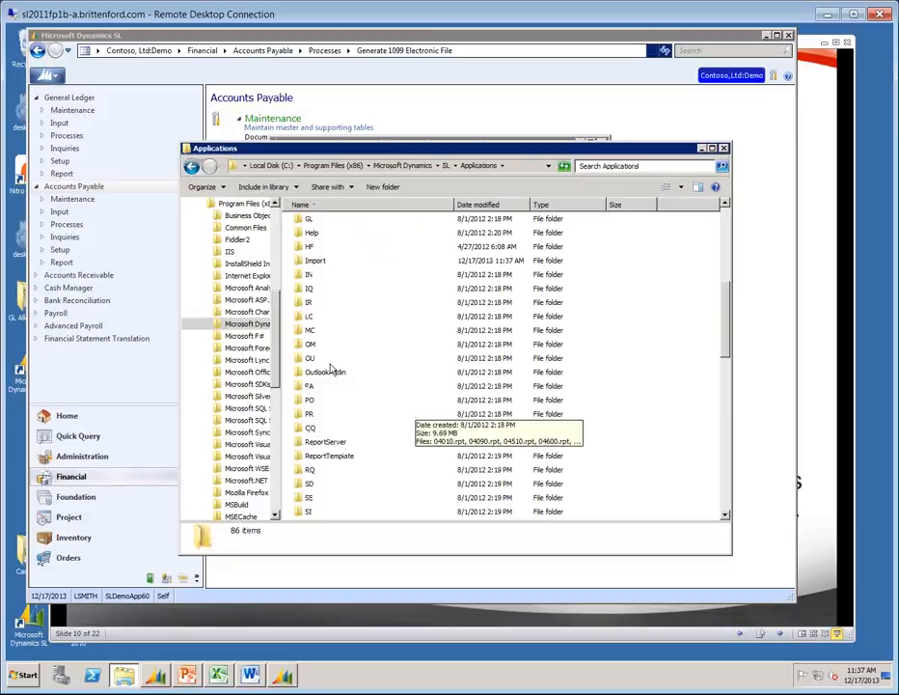
click(312, 261)
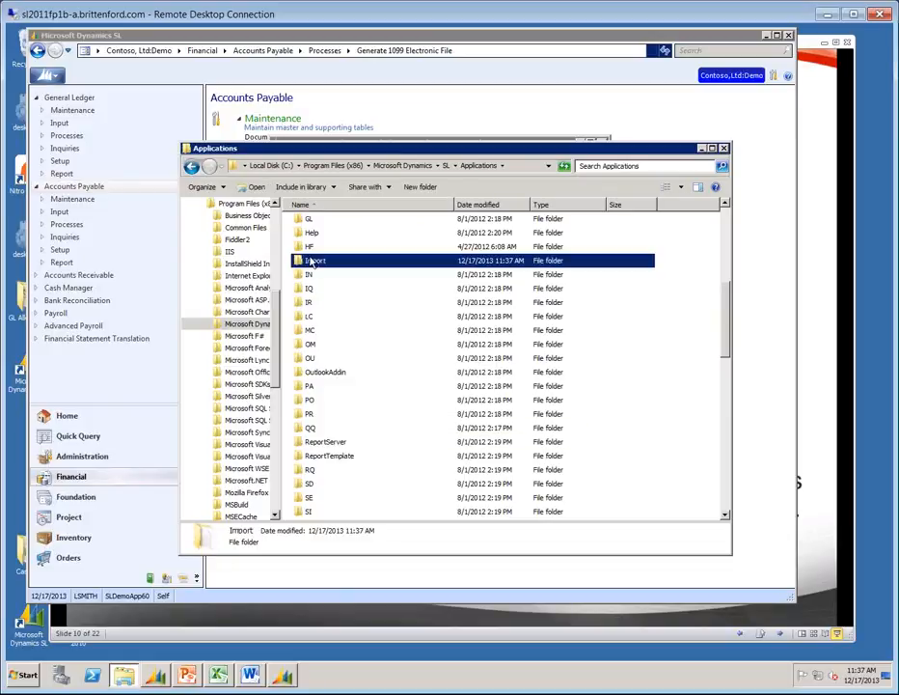
double_click(313, 262)
double_click(325, 223)
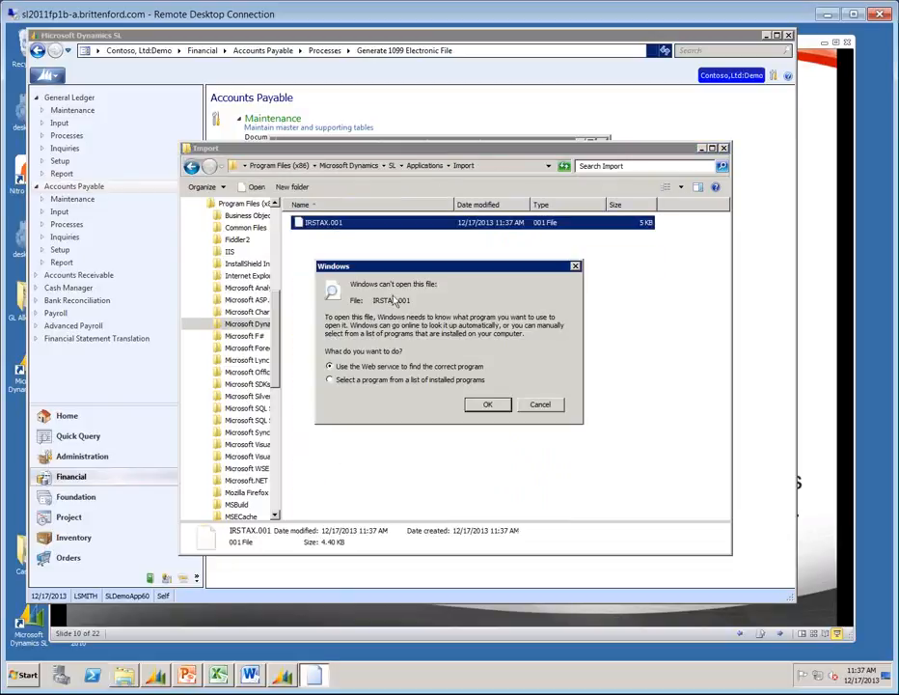
Open IRSTAX.001 in Notepad, picking it from the list of installed programs.
click(330, 379)
click(487, 405)
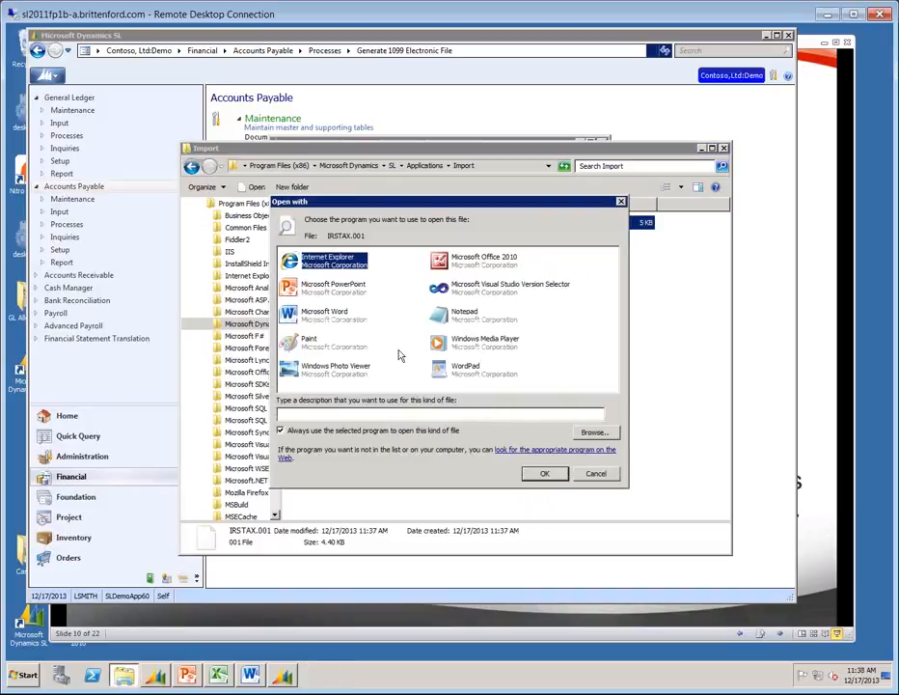
double_click(464, 312)
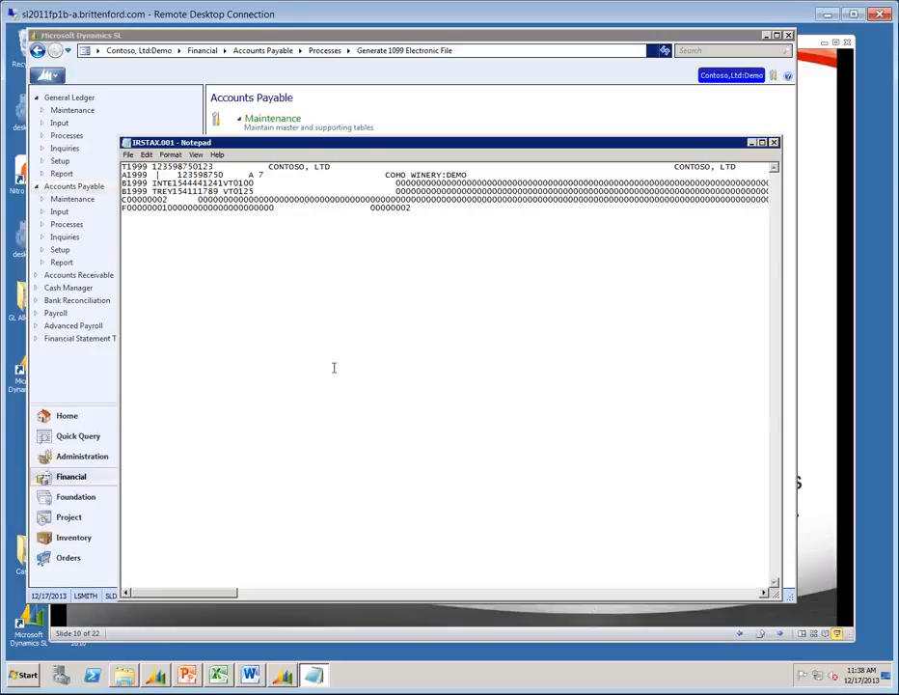
Close the IRSTAX.001 Notepad window, the Import folder window and the Generate 1099 Electronic File dialog.
click(773, 143)
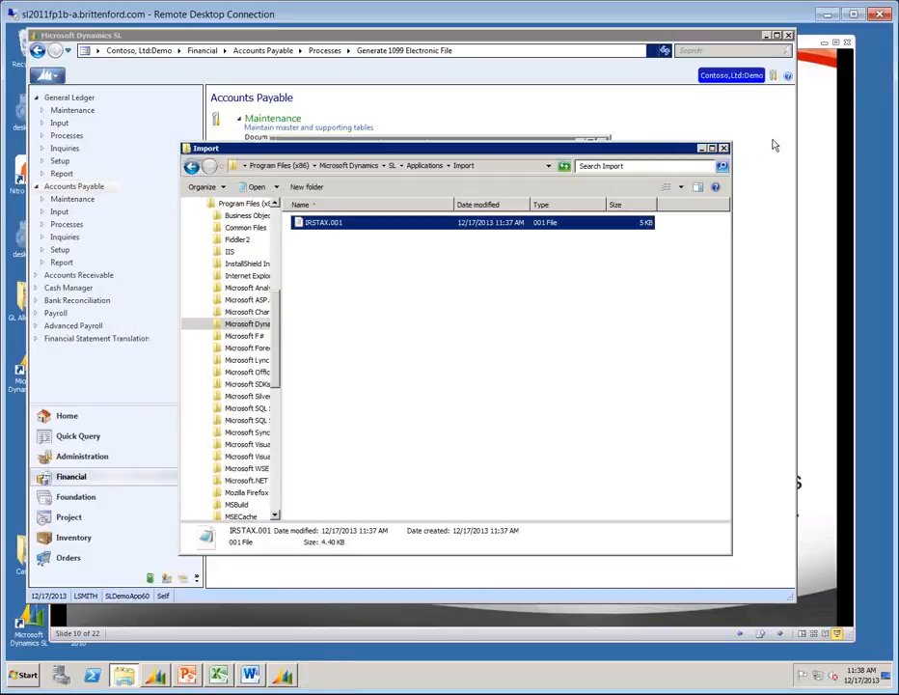
click(724, 149)
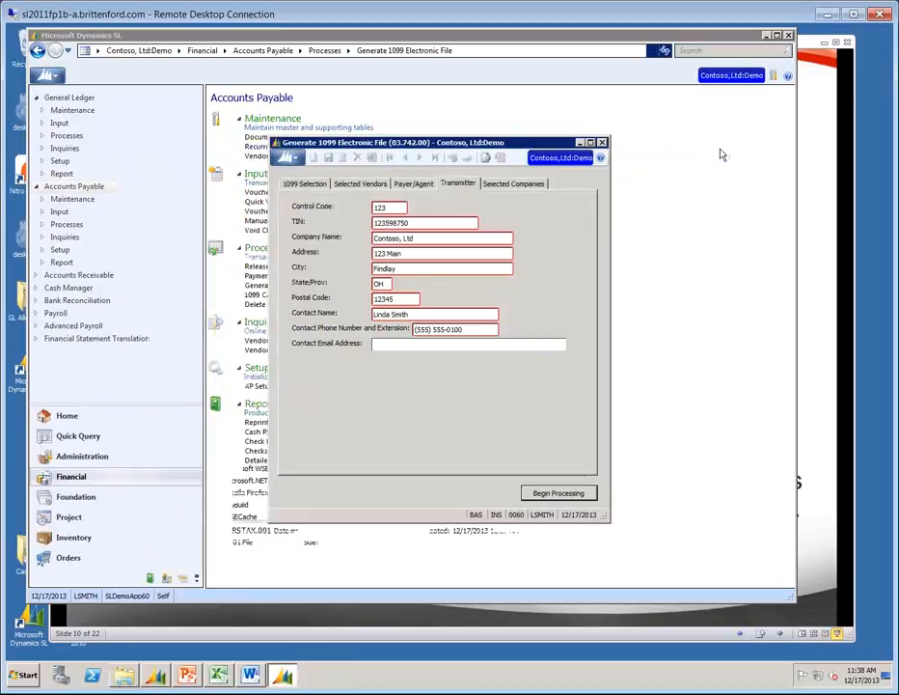
click(602, 143)
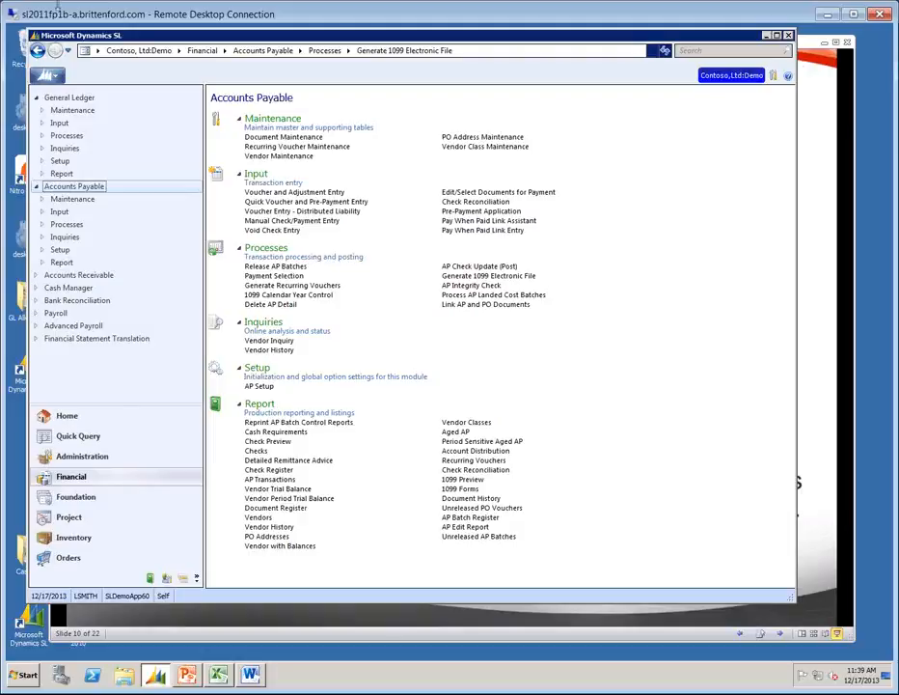
Open the saved '1099 box' AP Transactions quick query under Financial > Accounts Payable.
click(79, 438)
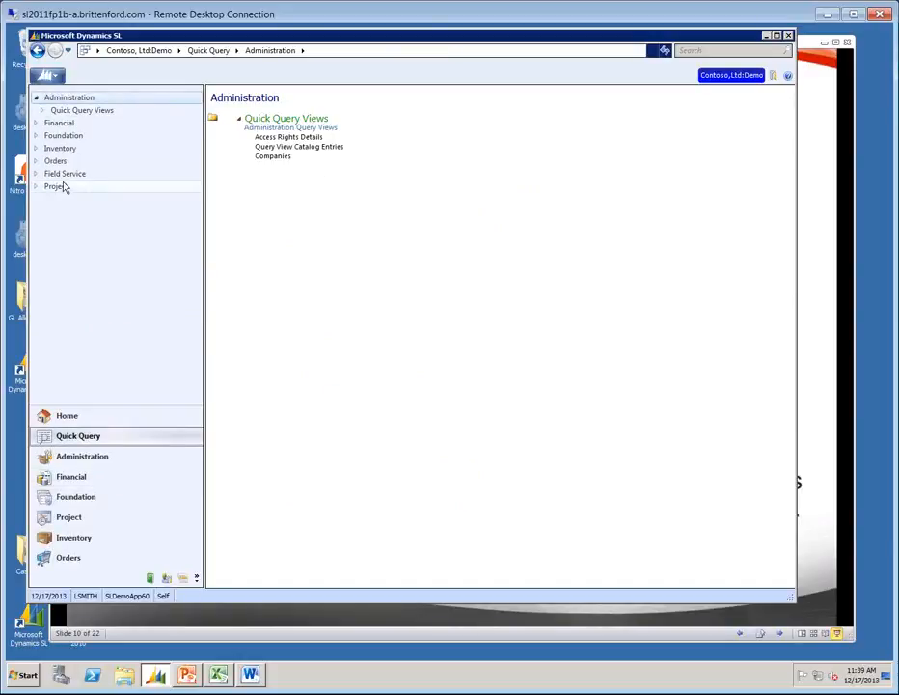
click(36, 123)
click(68, 136)
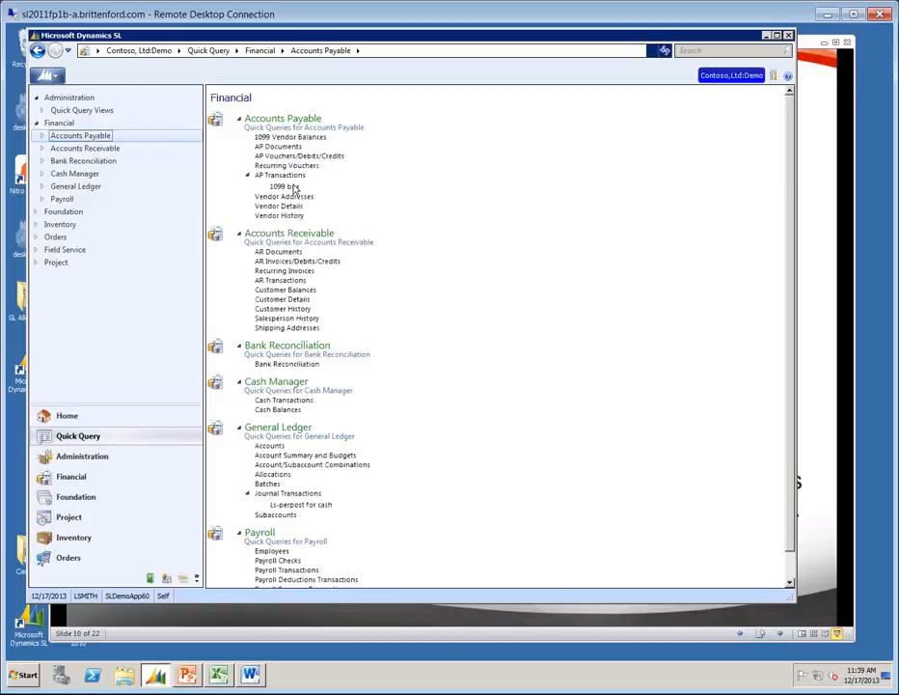
click(293, 187)
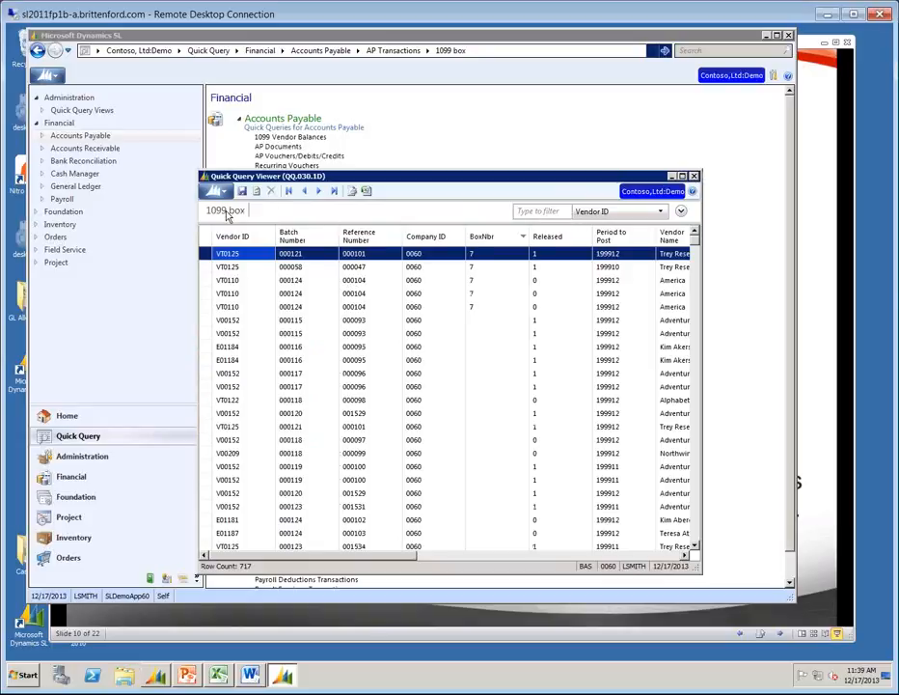
Filter the 1099 box query on BoxNbr 7, leaving five AP transaction rows.
click(680, 210)
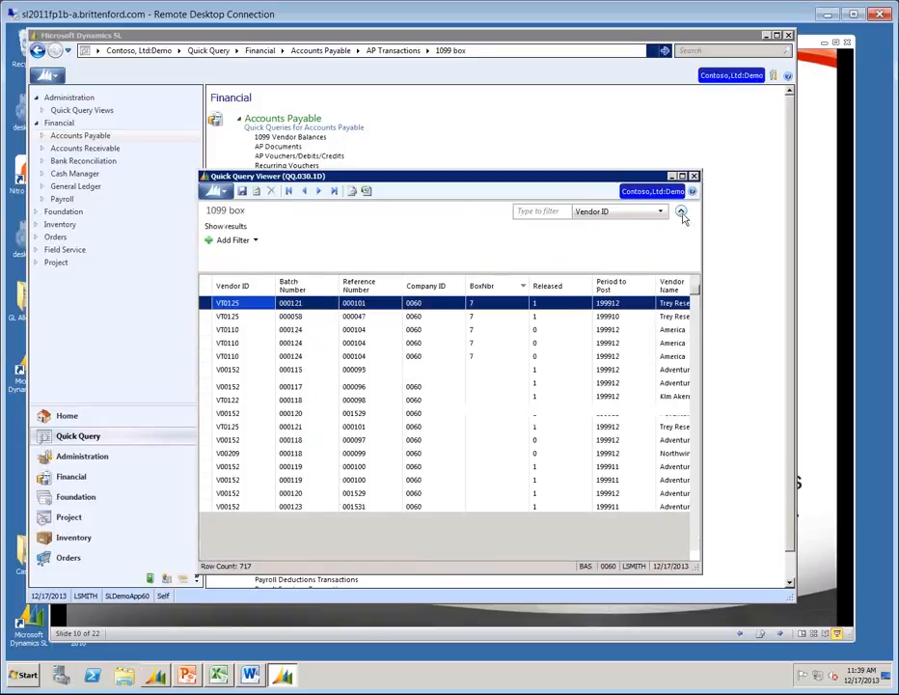
click(255, 242)
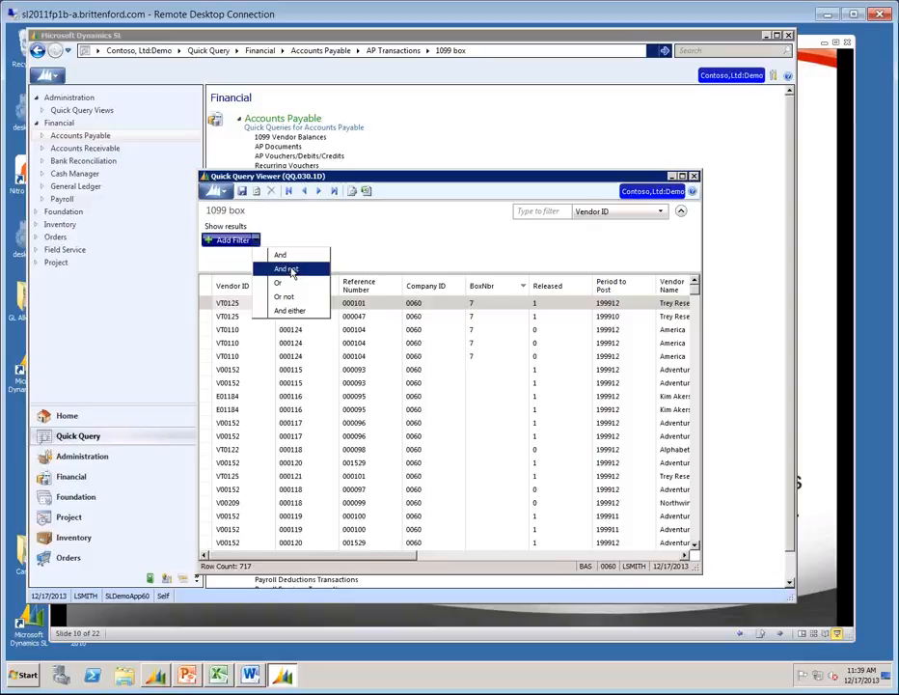
click(225, 228)
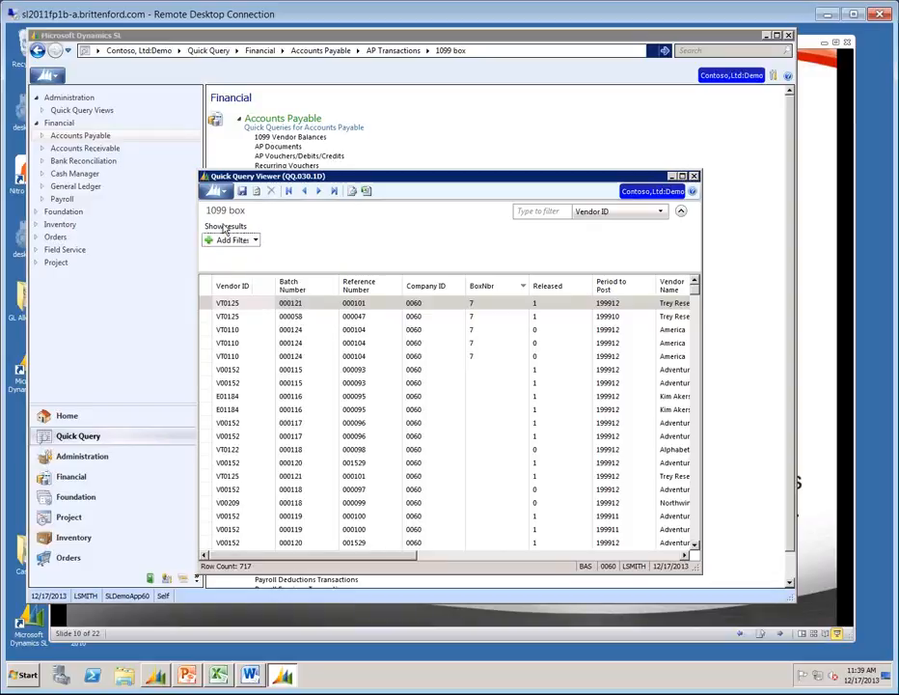
click(661, 212)
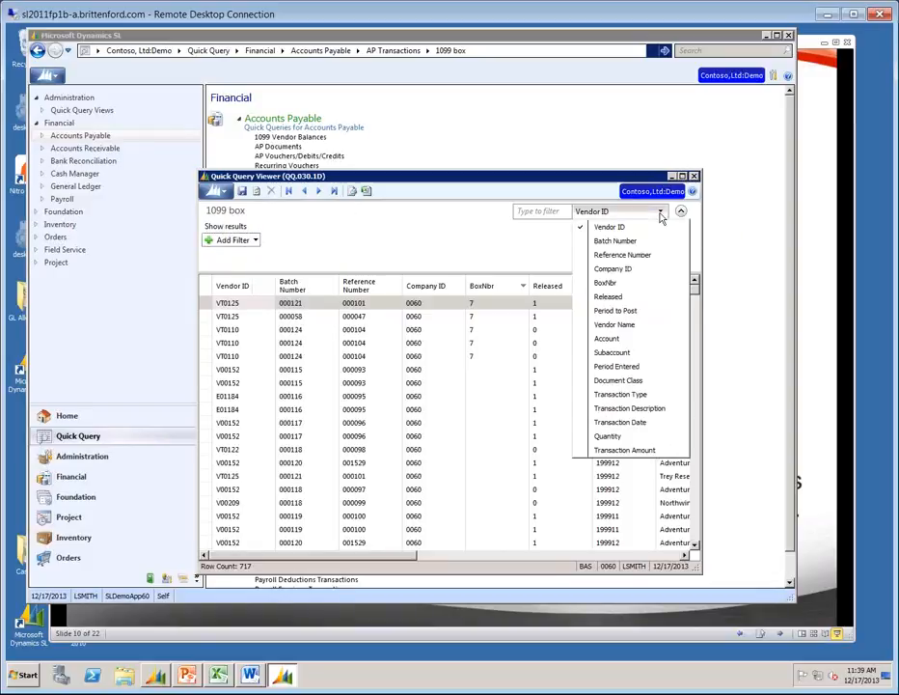
click(645, 283)
click(540, 210)
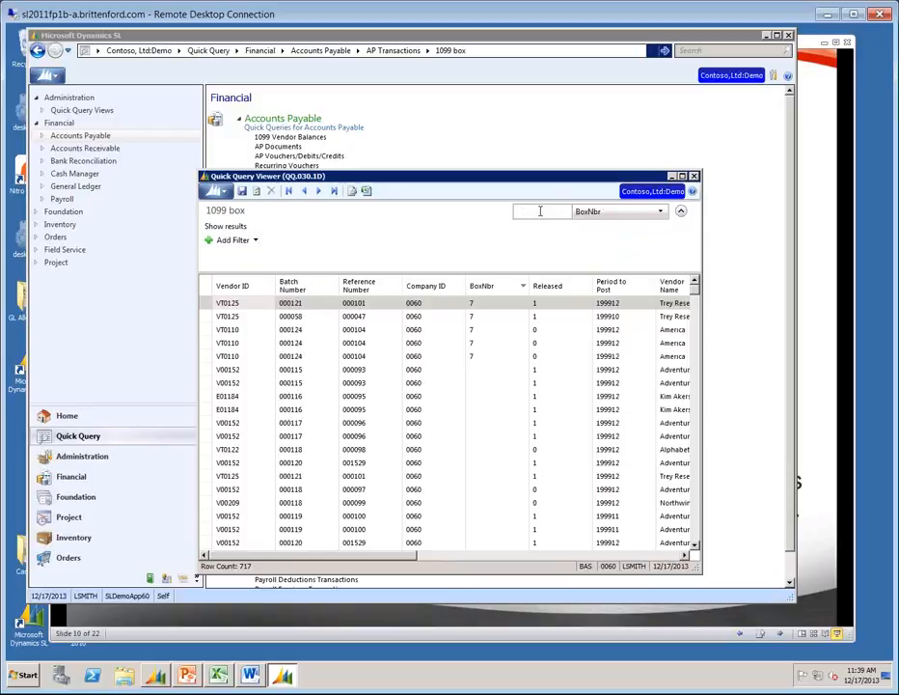
text(7)
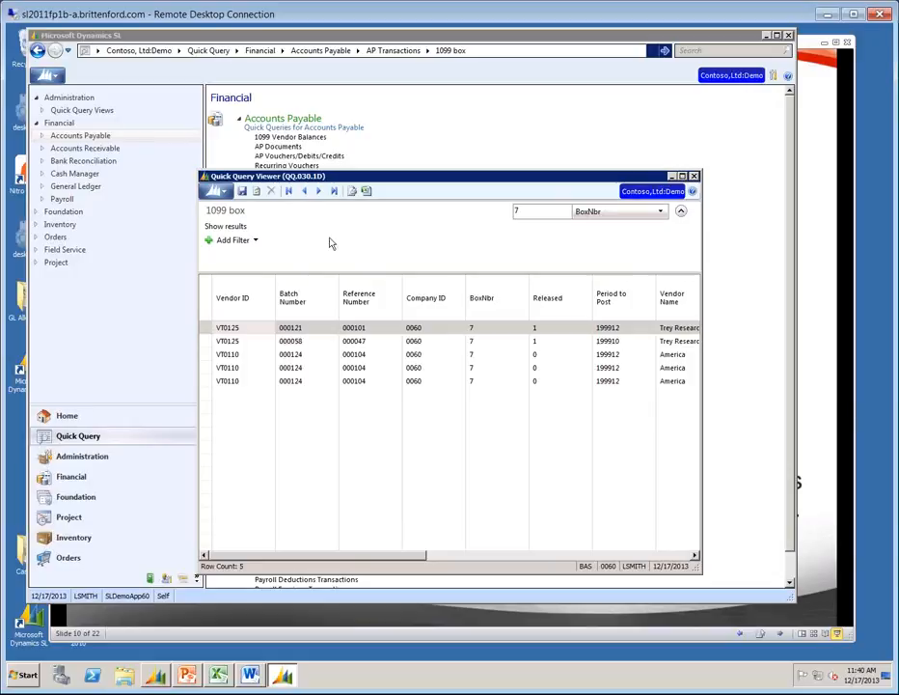
Add an And condition on Period to Post using 'is between and includes'.
click(255, 243)
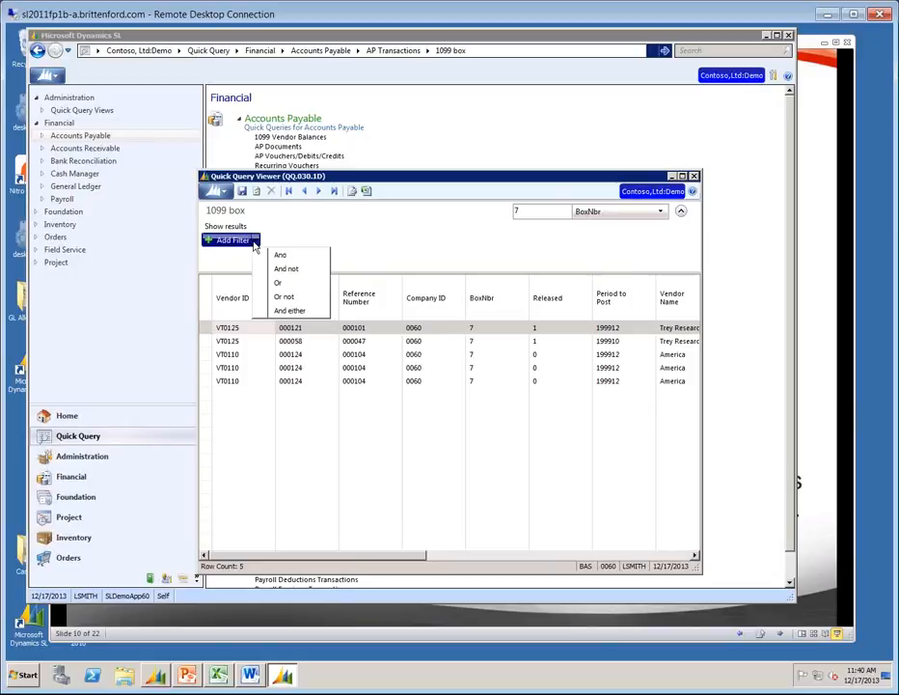
click(300, 257)
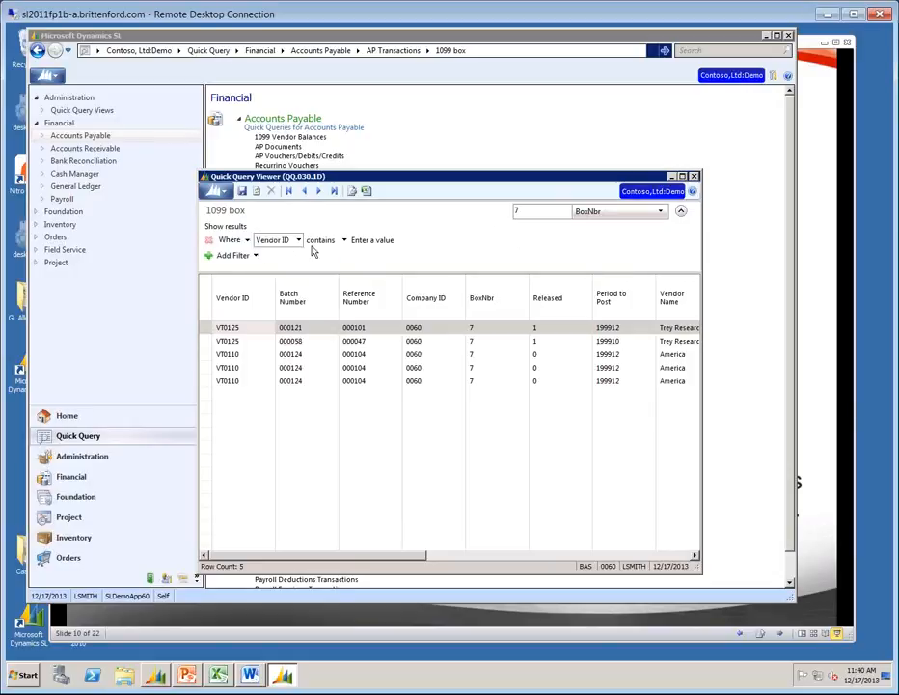
click(298, 241)
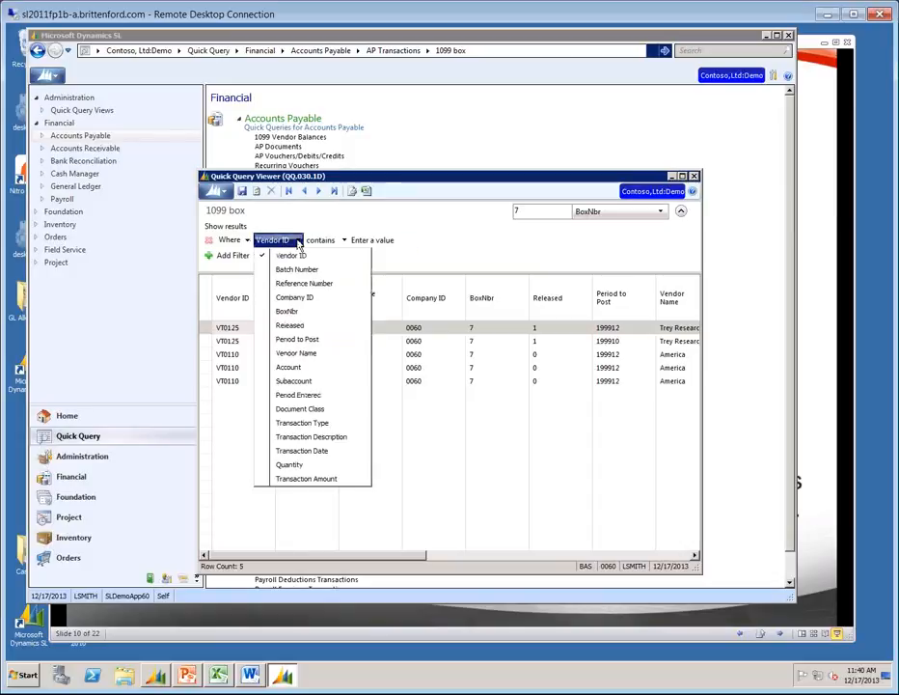
click(297, 339)
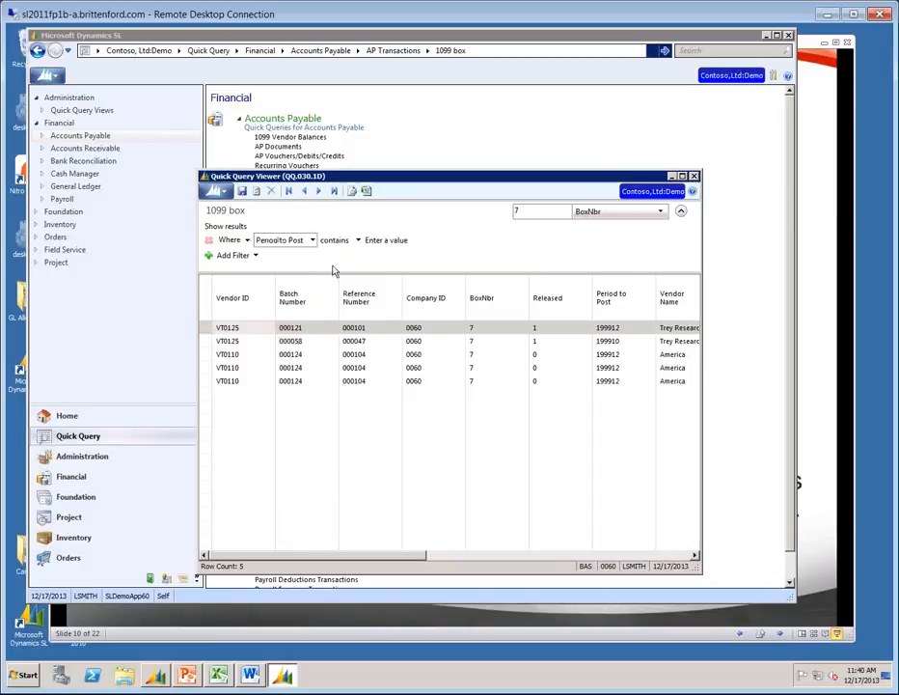
click(345, 247)
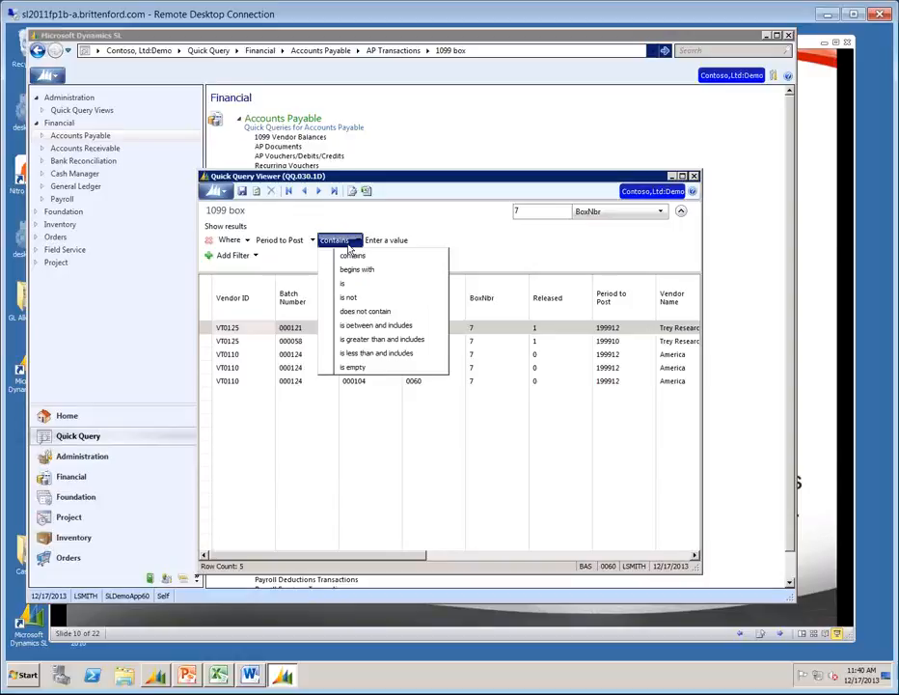
click(387, 330)
Enter a first try at the period range, ending at 121999, and rerun the query.
click(434, 247)
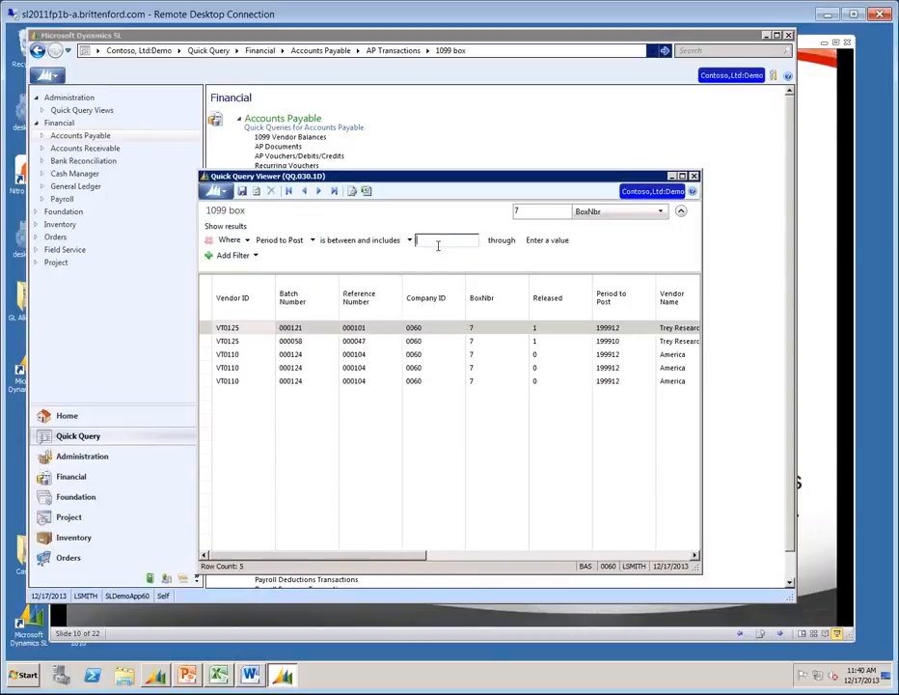
text(011999)
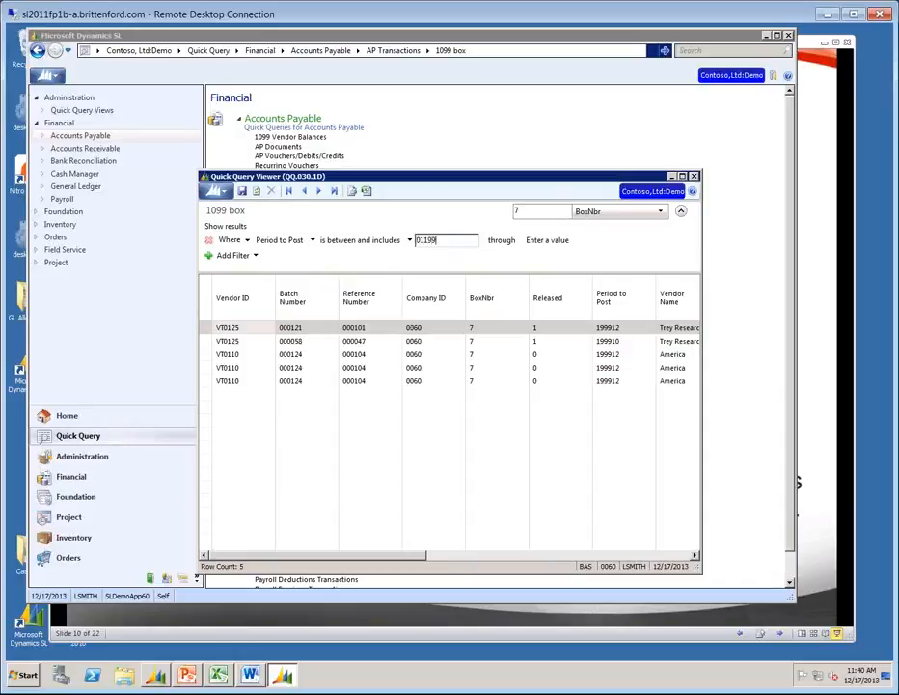
key(BackSpace)
key(BackSpace)
key(BackSpace)
text(999)
click(549, 240)
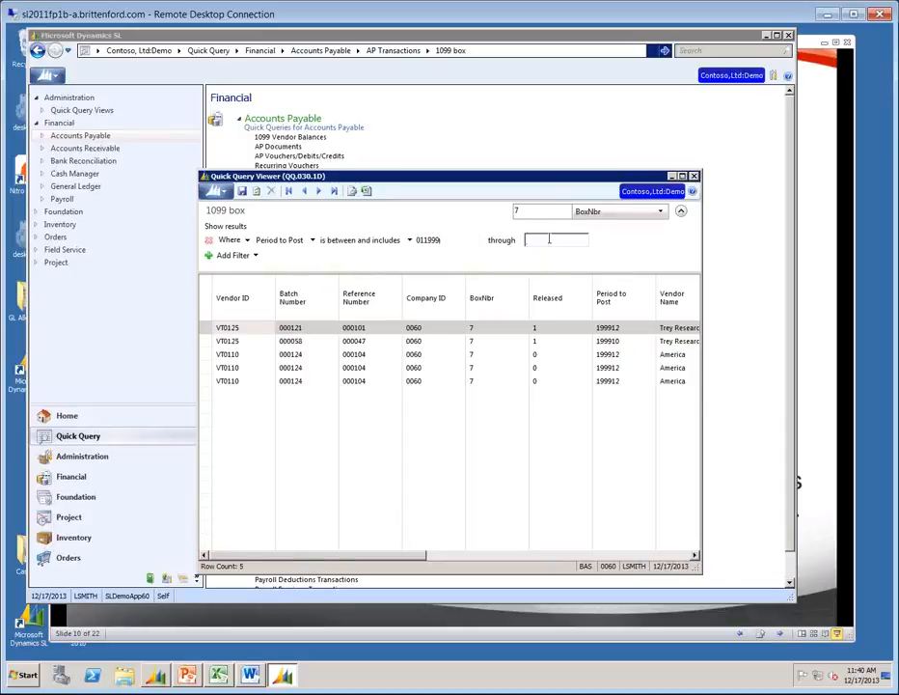
text(121999)
key(Tab)
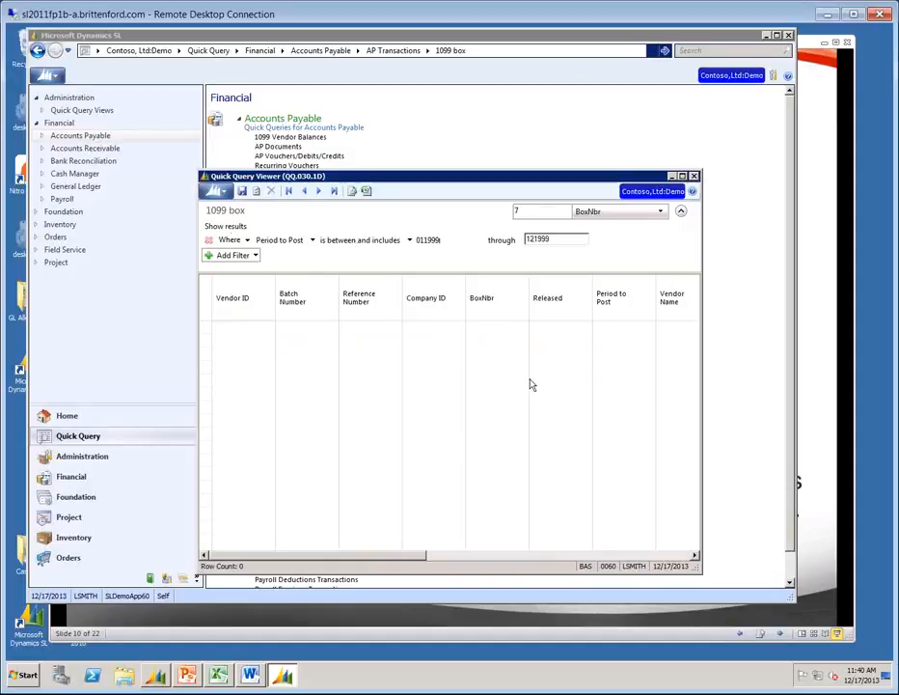
Correct the Period to Post range to 199901 through 199912 and rerun the query.
click(423, 240)
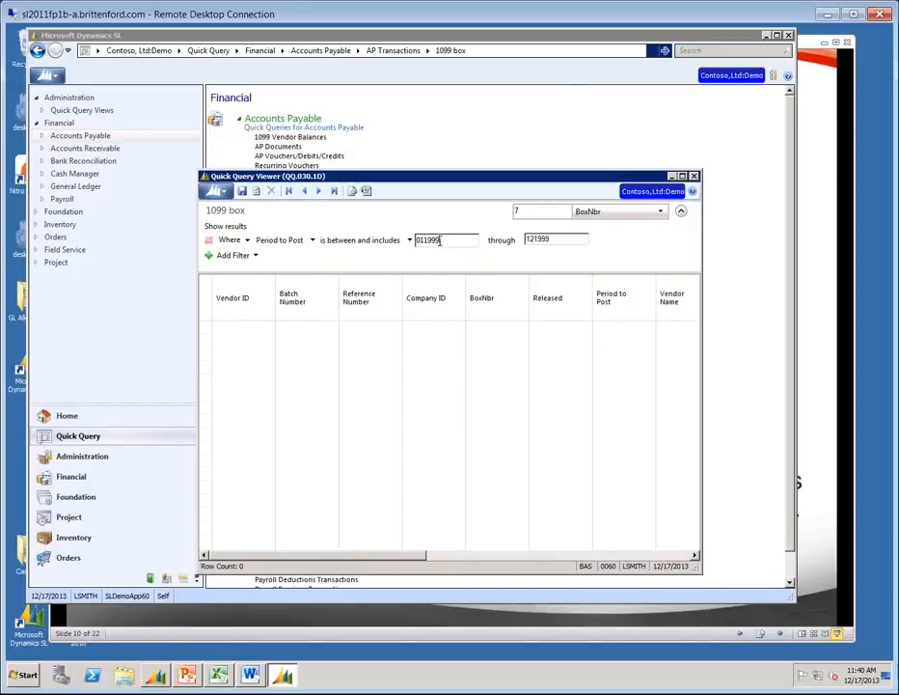
drag(442, 240, 363, 249)
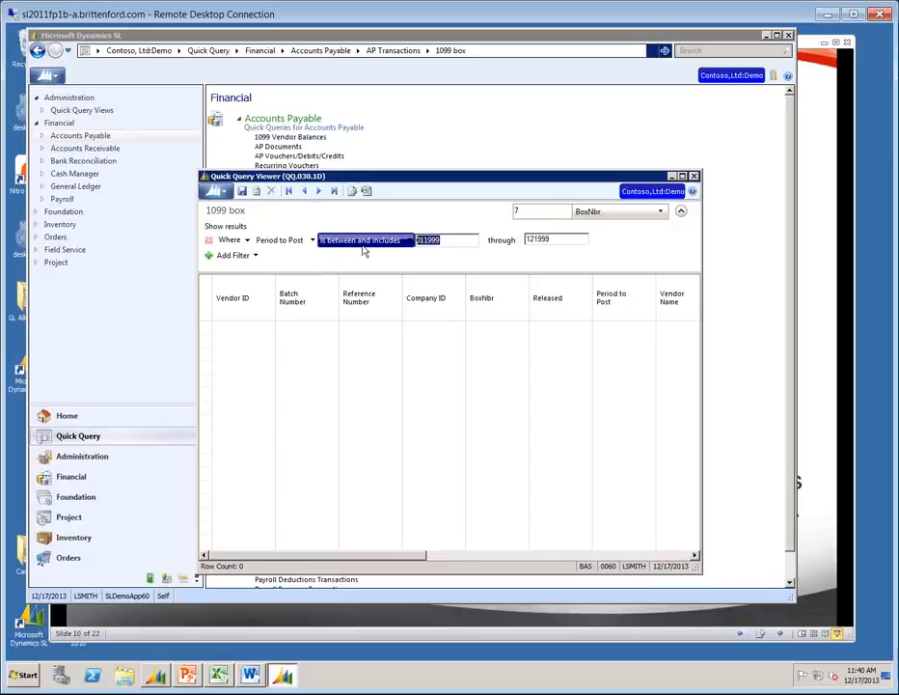
click(461, 244)
key(BackSpace)
key(BackSpace)
key(BackSpace)
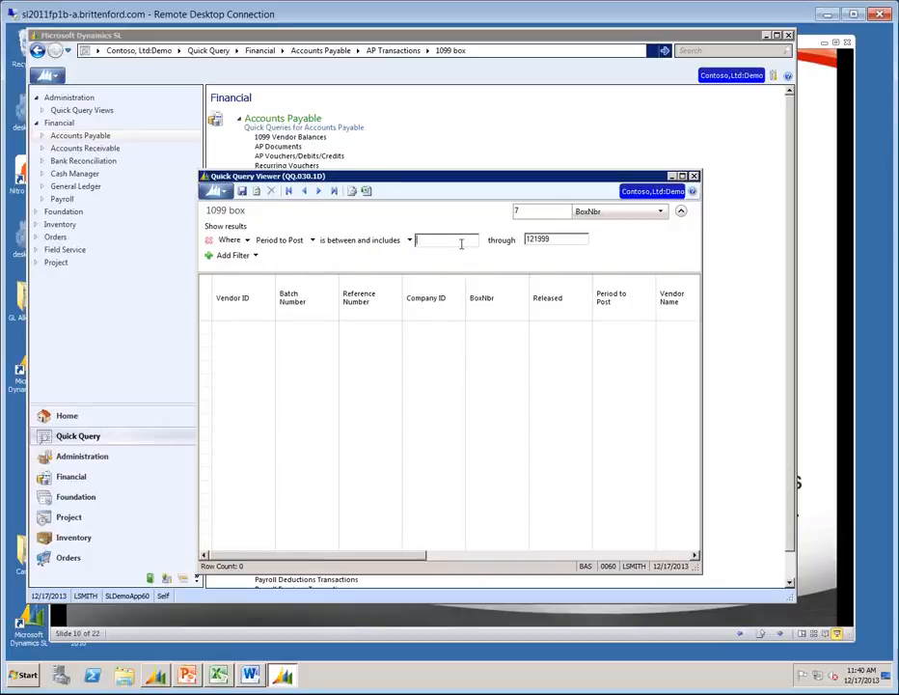
text(199901)
key(Tab)
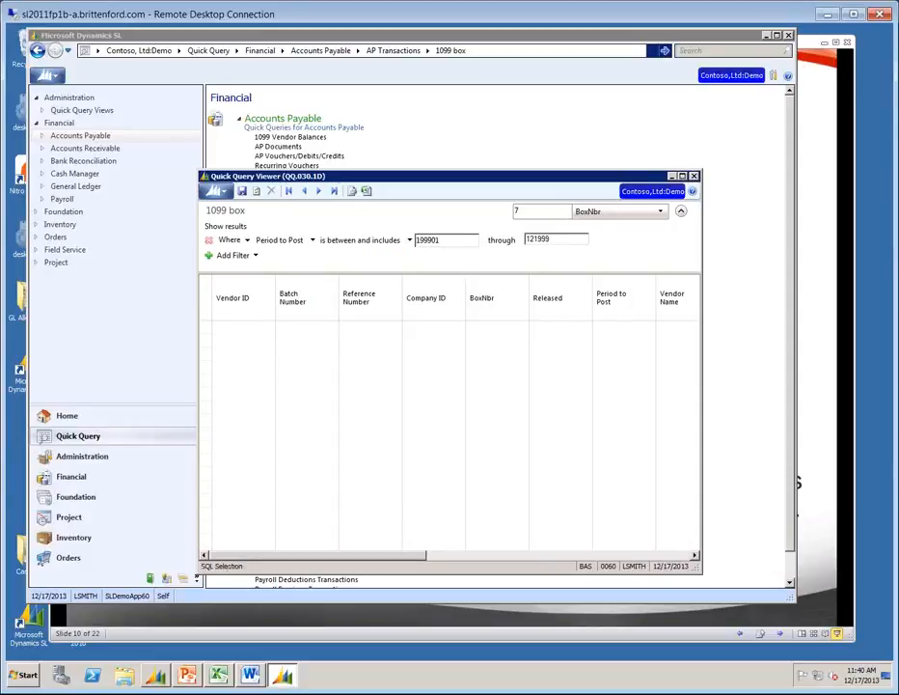
double_click(560, 239)
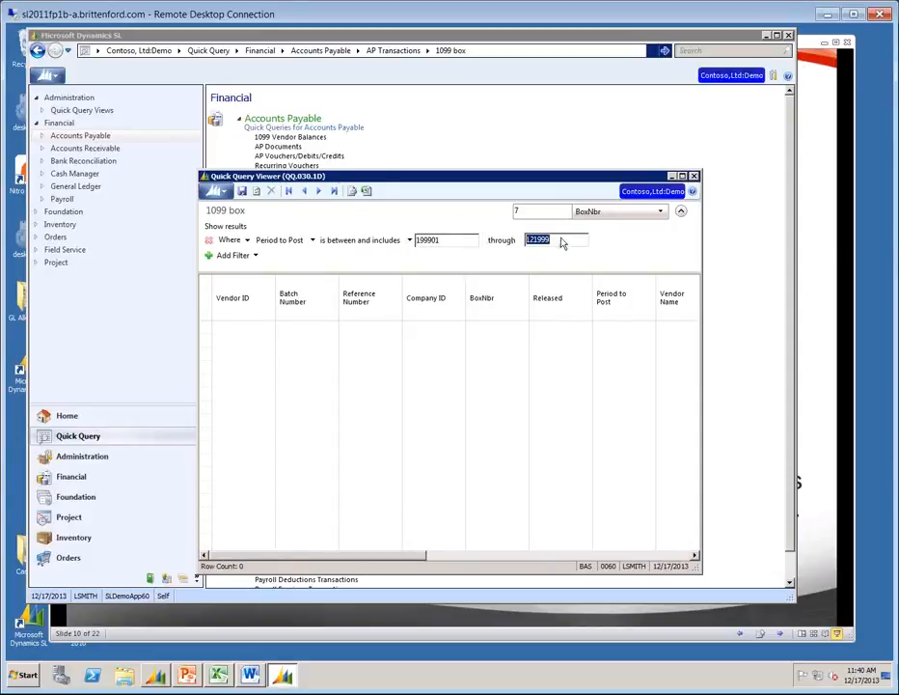
text(199912)
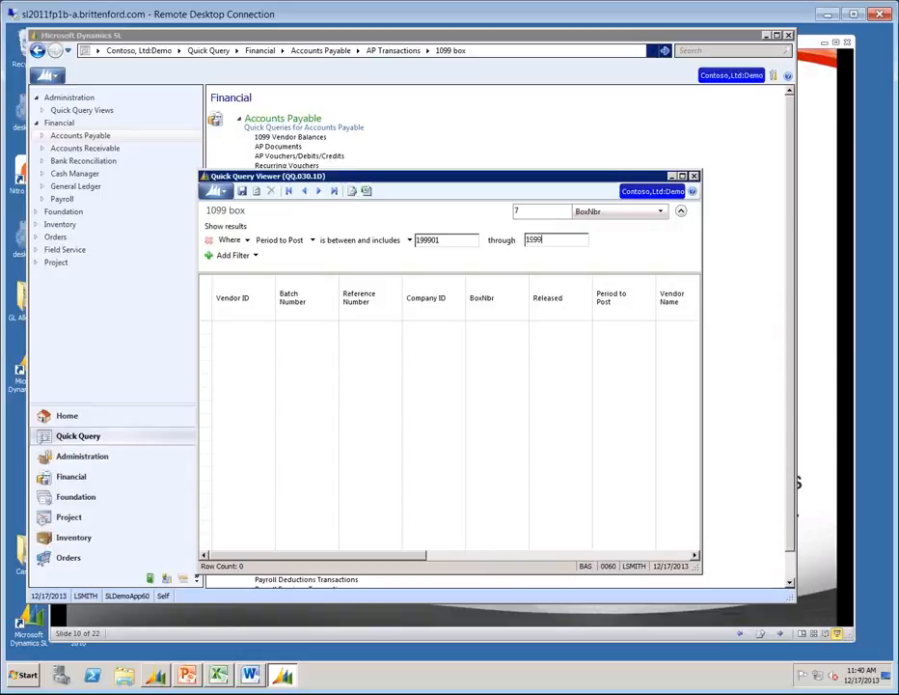
key(Tab)
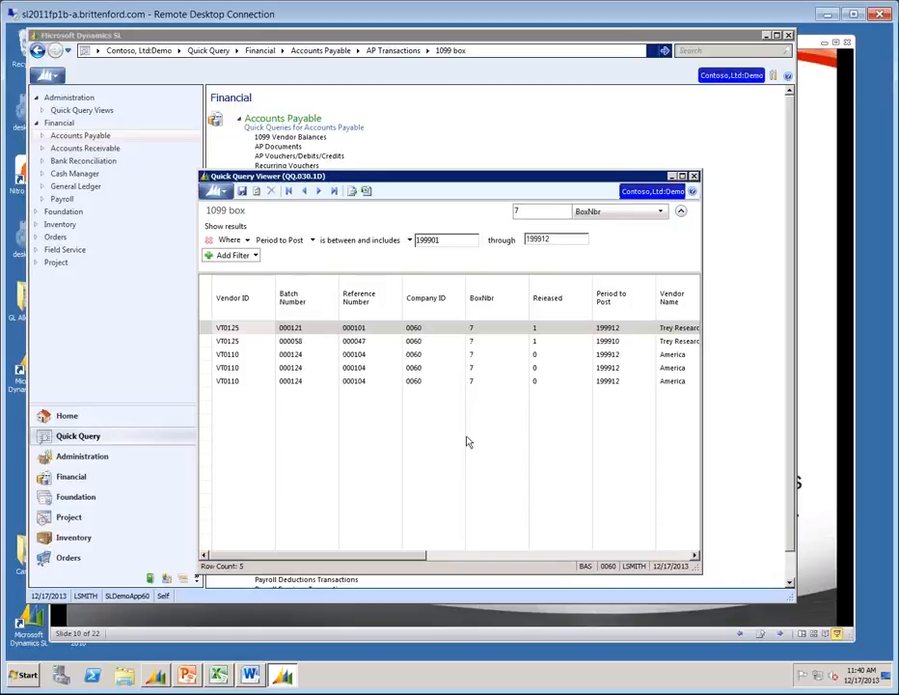
Export the five box 7 rows to Excel, review Book1, then close it unsaved and exit Excel.
click(366, 190)
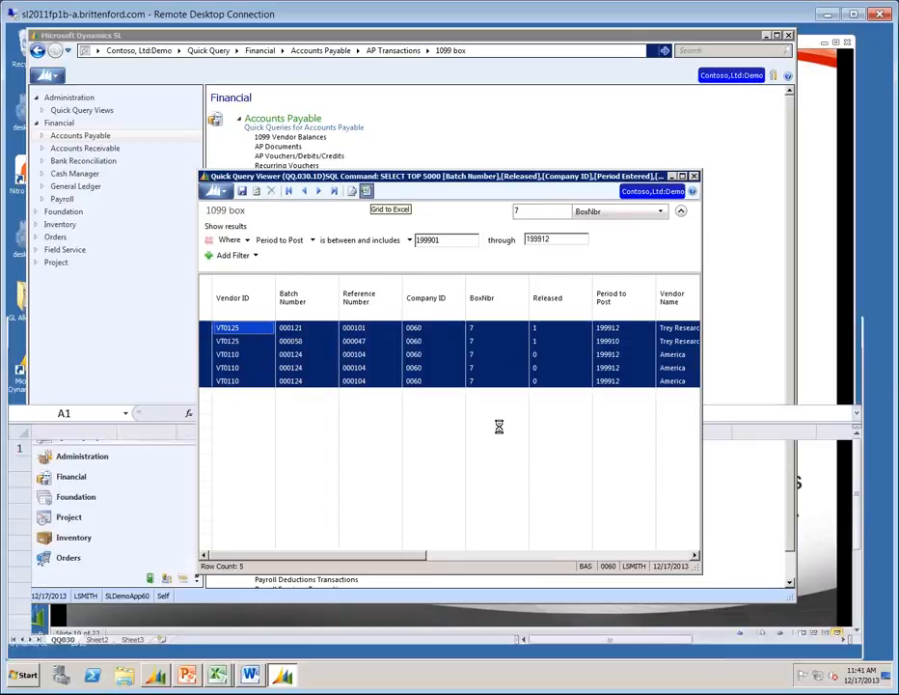
click(130, 327)
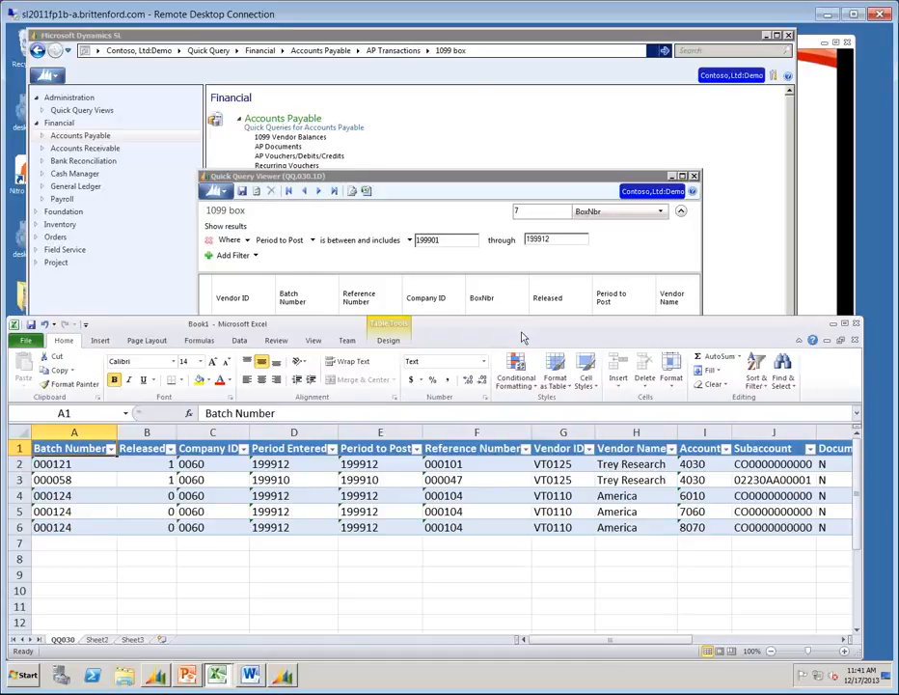
click(854, 340)
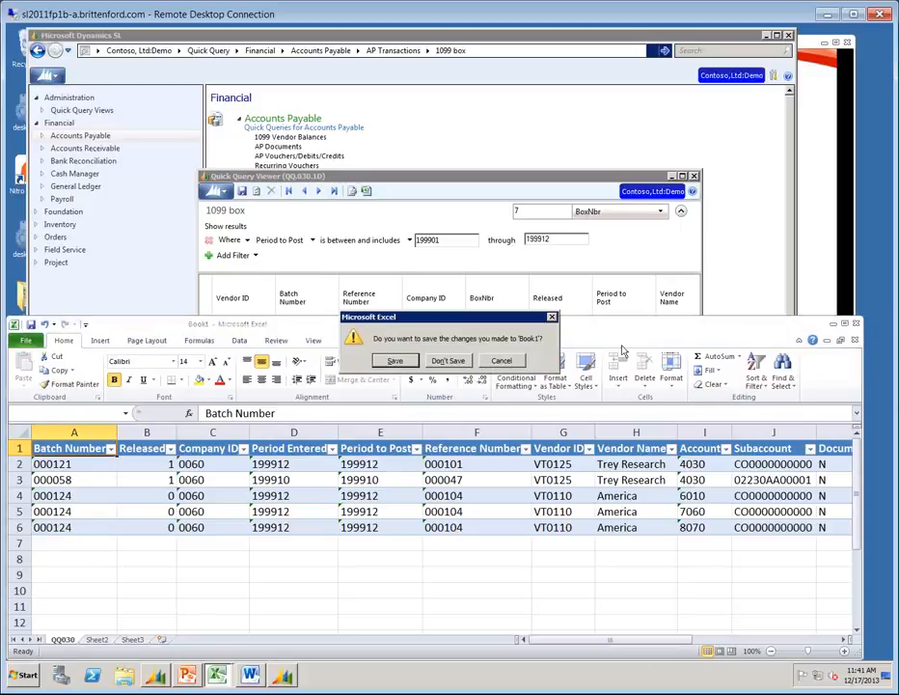
click(446, 361)
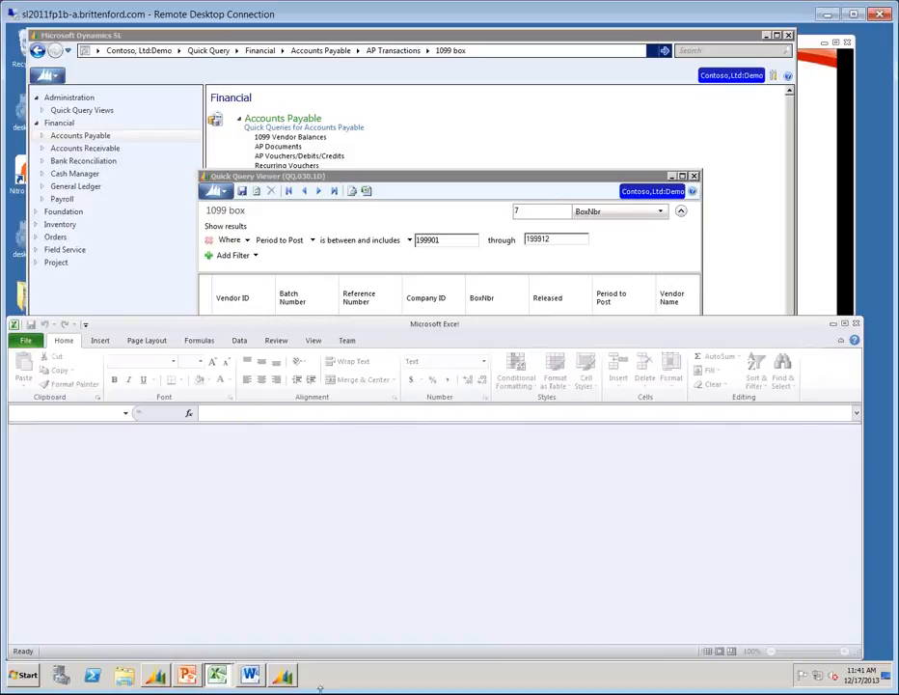
click(856, 324)
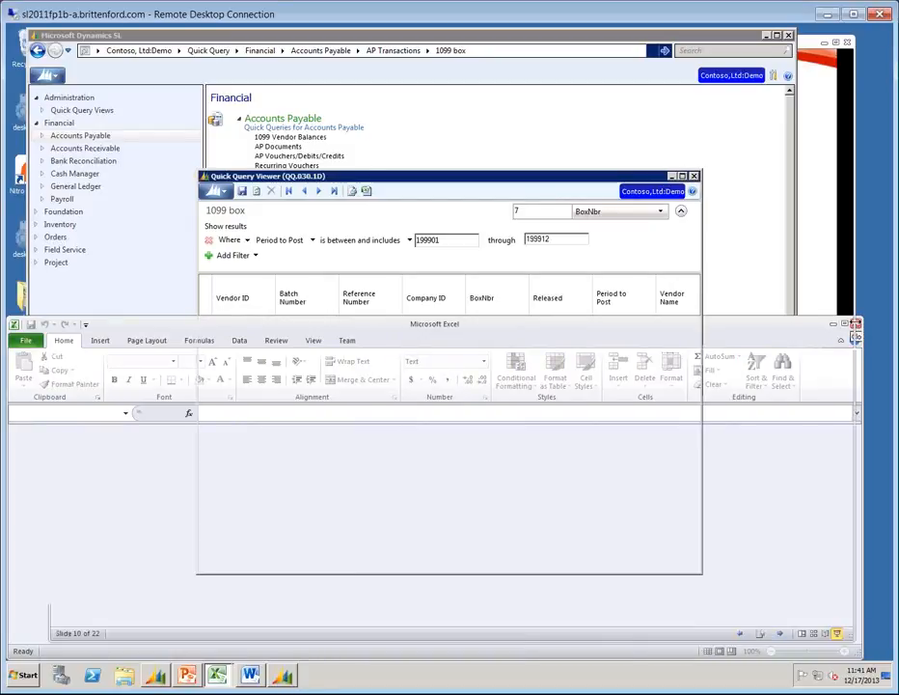
Close the Quick Query Viewer, show the Payroll slide, then switch to Year End Check List.doc.
click(693, 176)
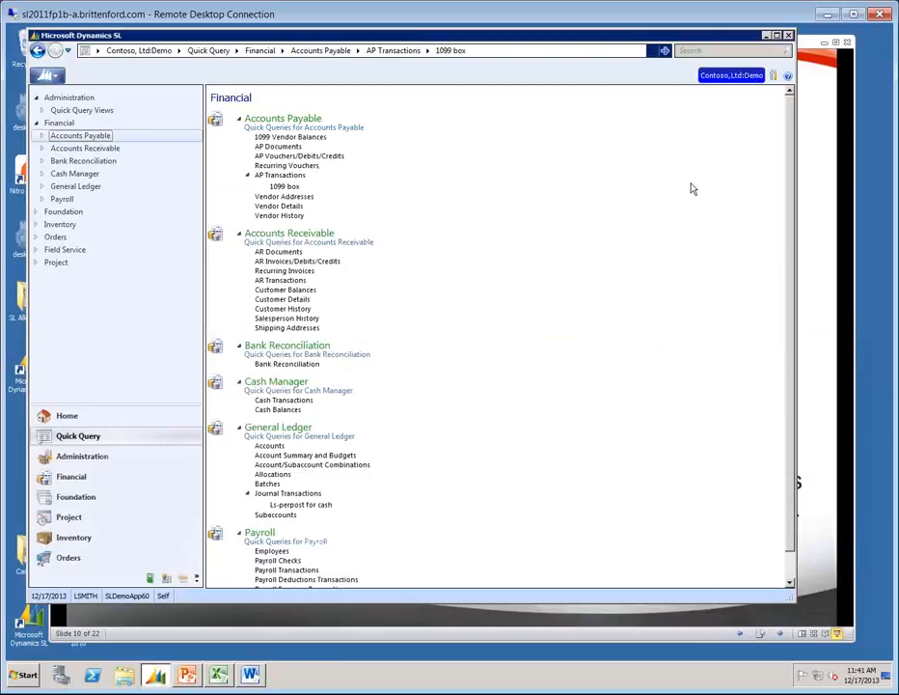
click(804, 41)
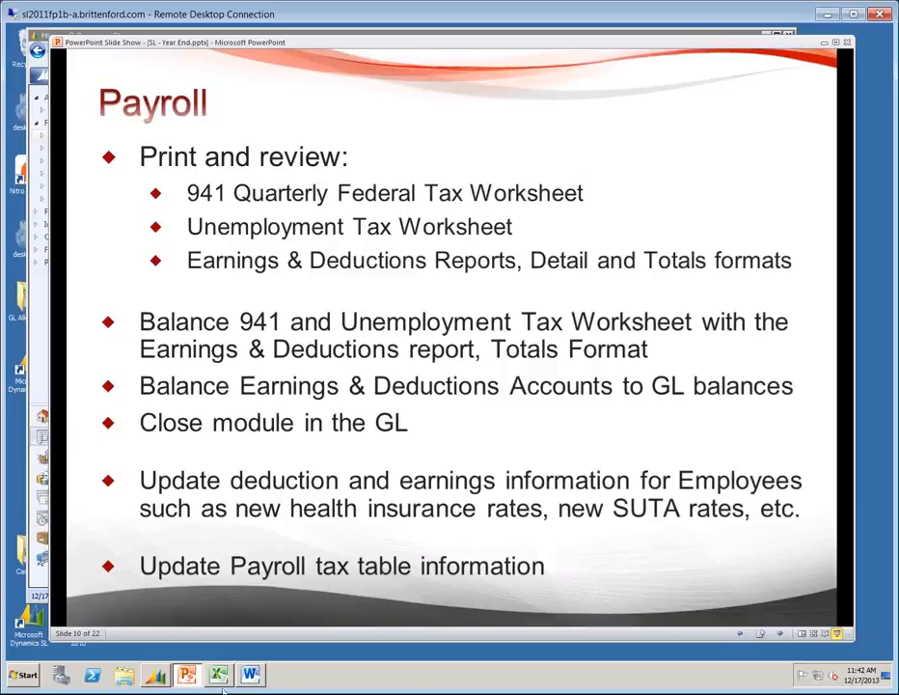
mouse_move(238, 681)
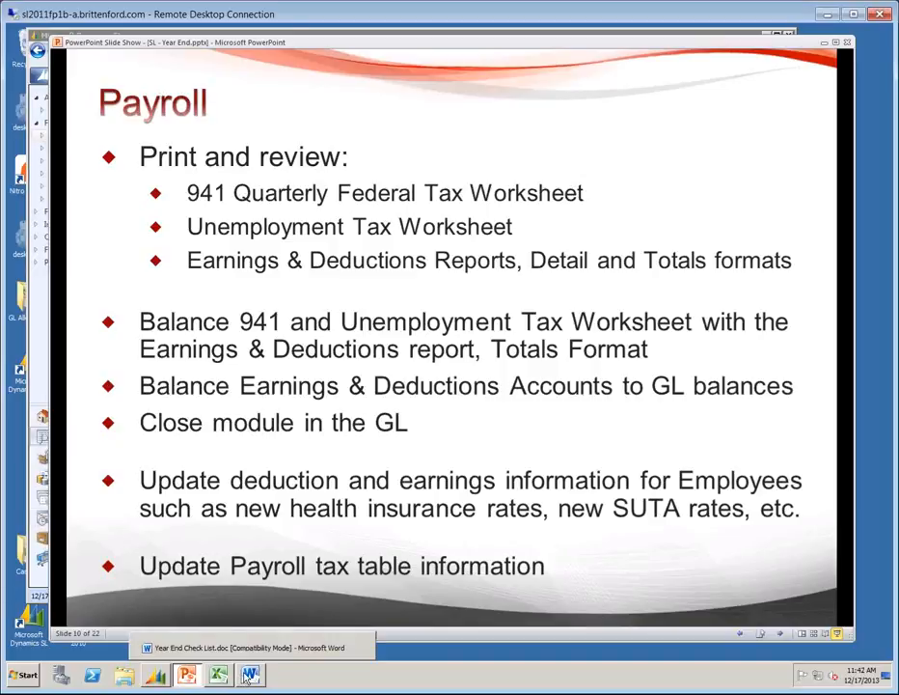
click(249, 679)
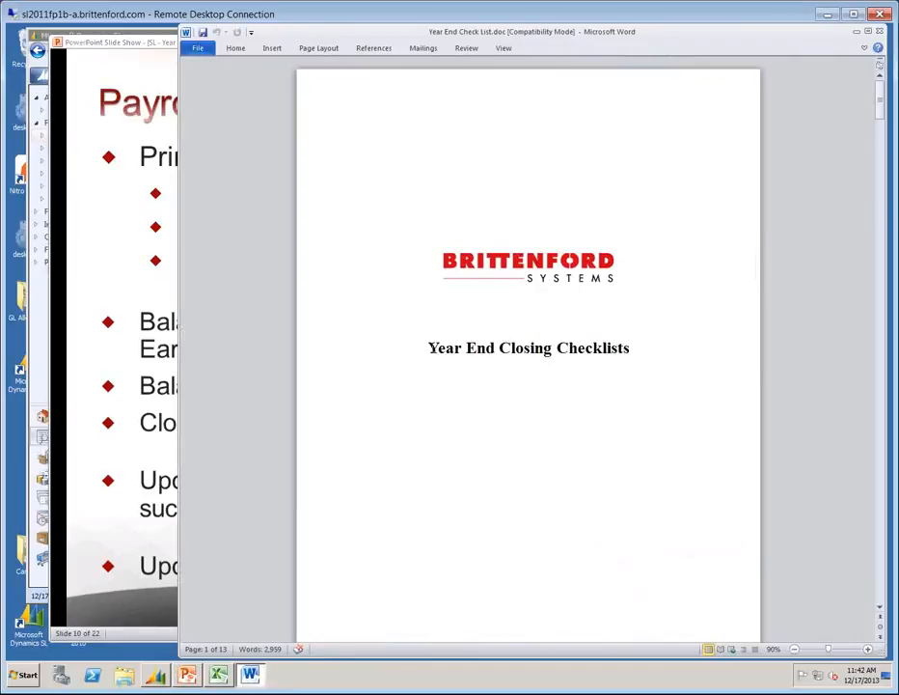